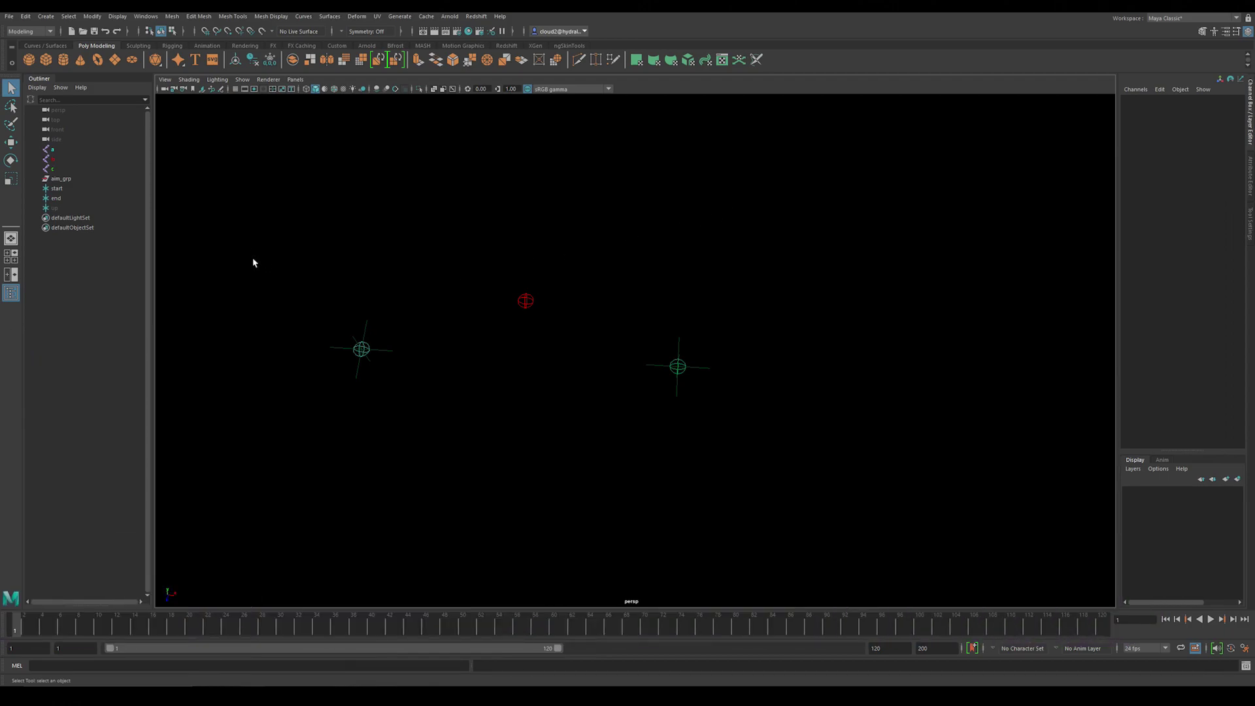
- Examine the three joints, aim_grp and the start, end and up locators that make up the scene
{"action": "left_click", "coordinate": [55, 150]}
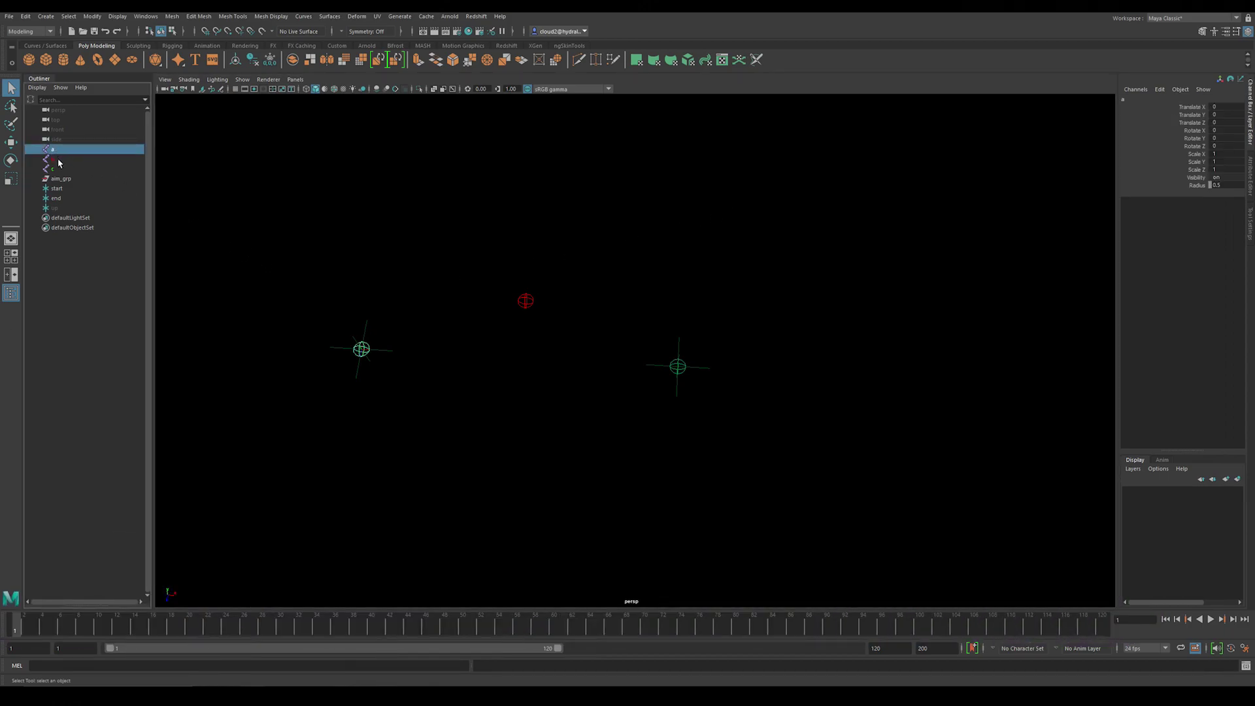
{"action": "left_click", "coordinate": [56, 160]}
{"action": "left_click", "coordinate": [55, 169]}
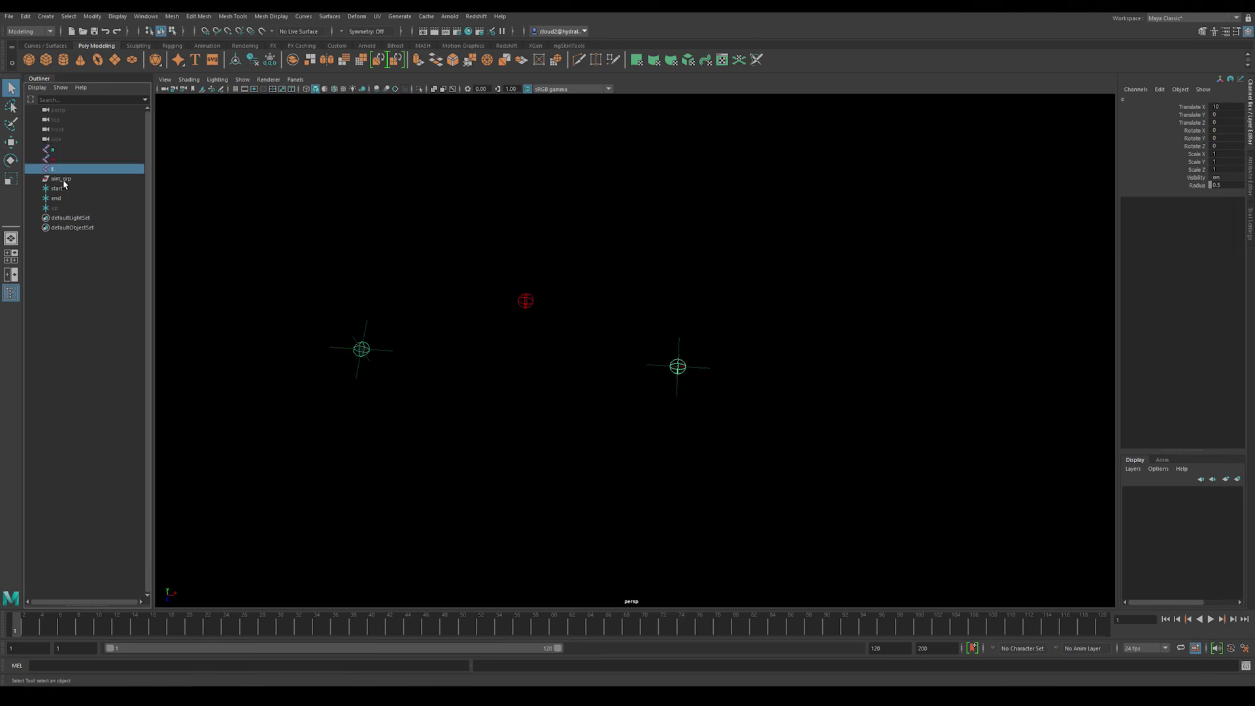
{"action": "left_click", "coordinate": [62, 179]}
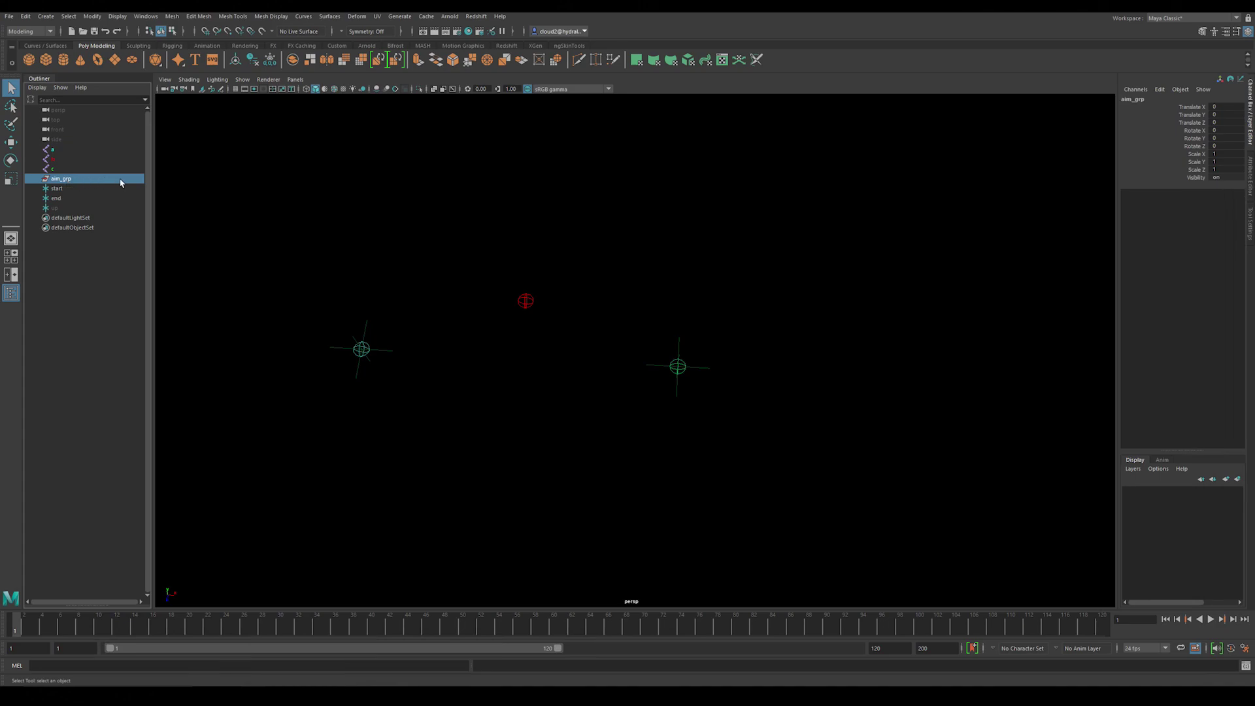
{"action": "key", "text": "w"}
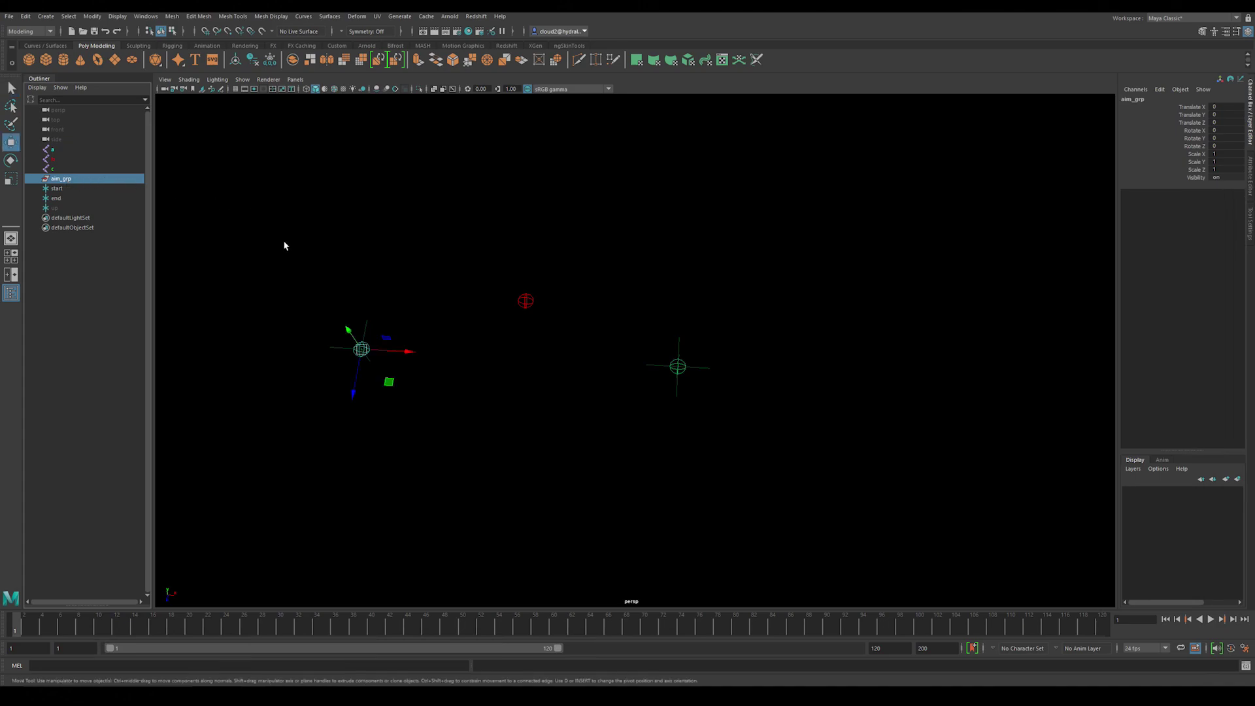
{"action": "left_click", "coordinate": [57, 189]}
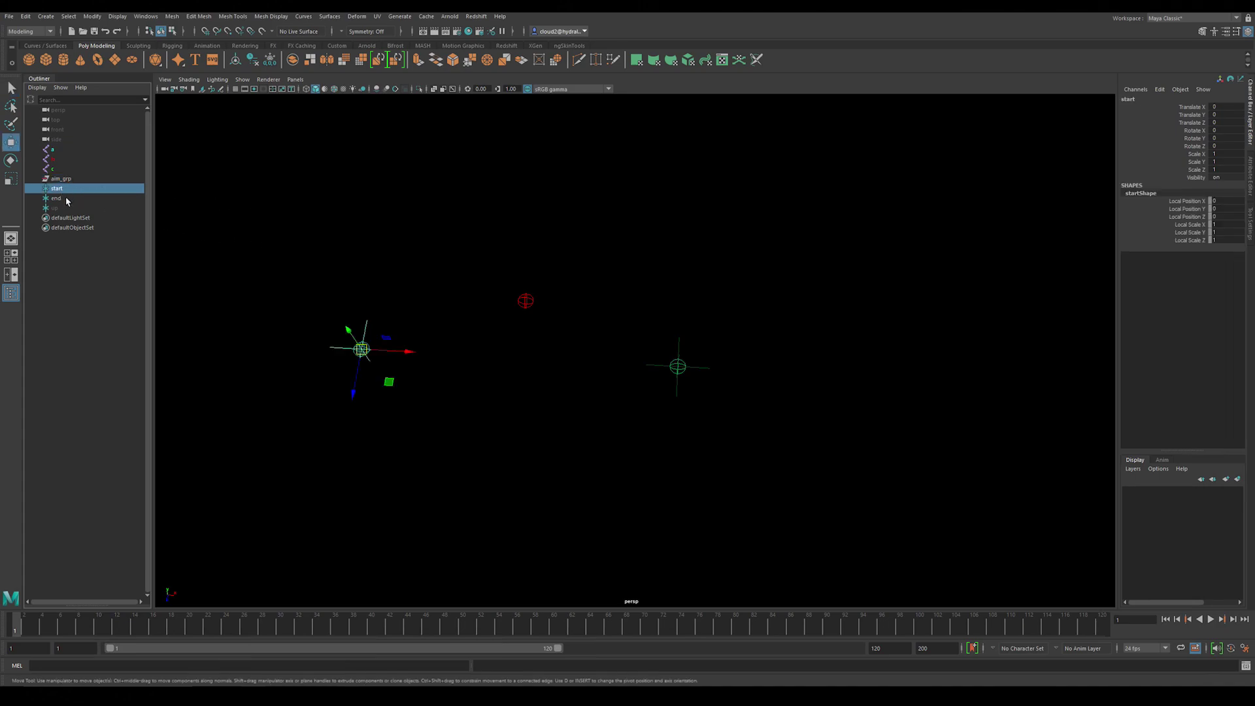
{"action": "left_click", "coordinate": [65, 199]}
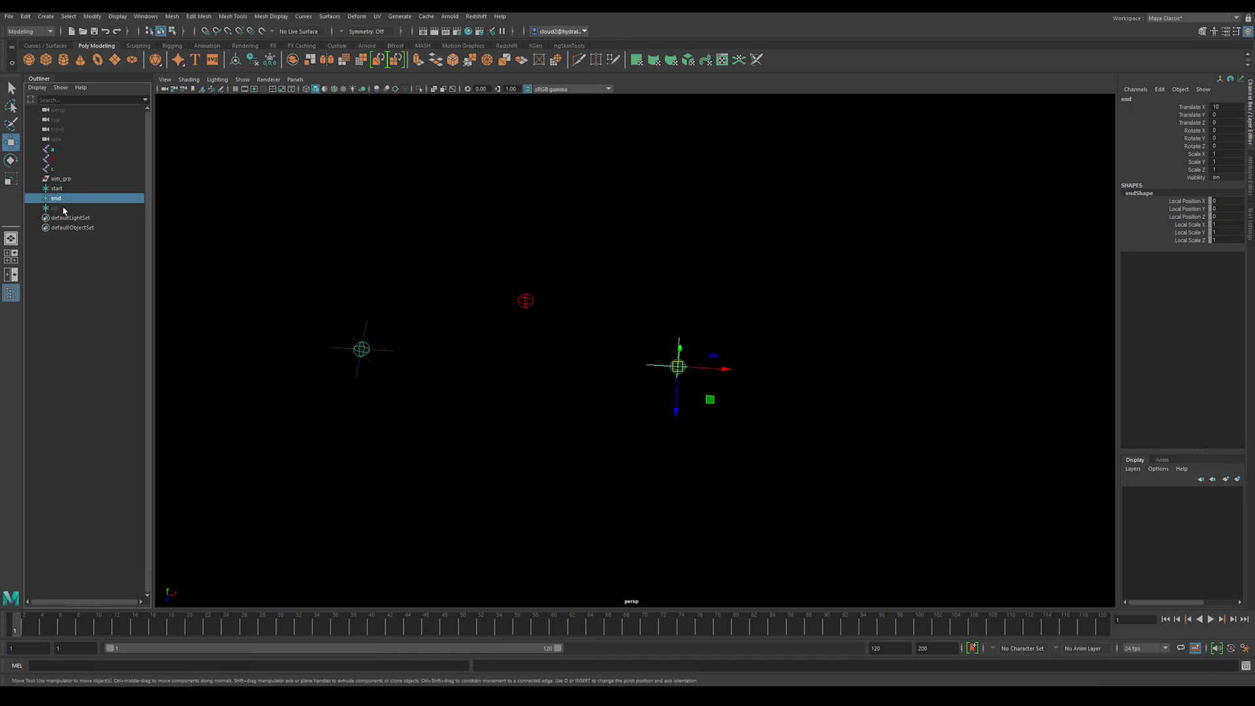
{"action": "left_click", "coordinate": [68, 208]}
{"action": "key", "text": "h"}
{"action": "key", "text": "h"}
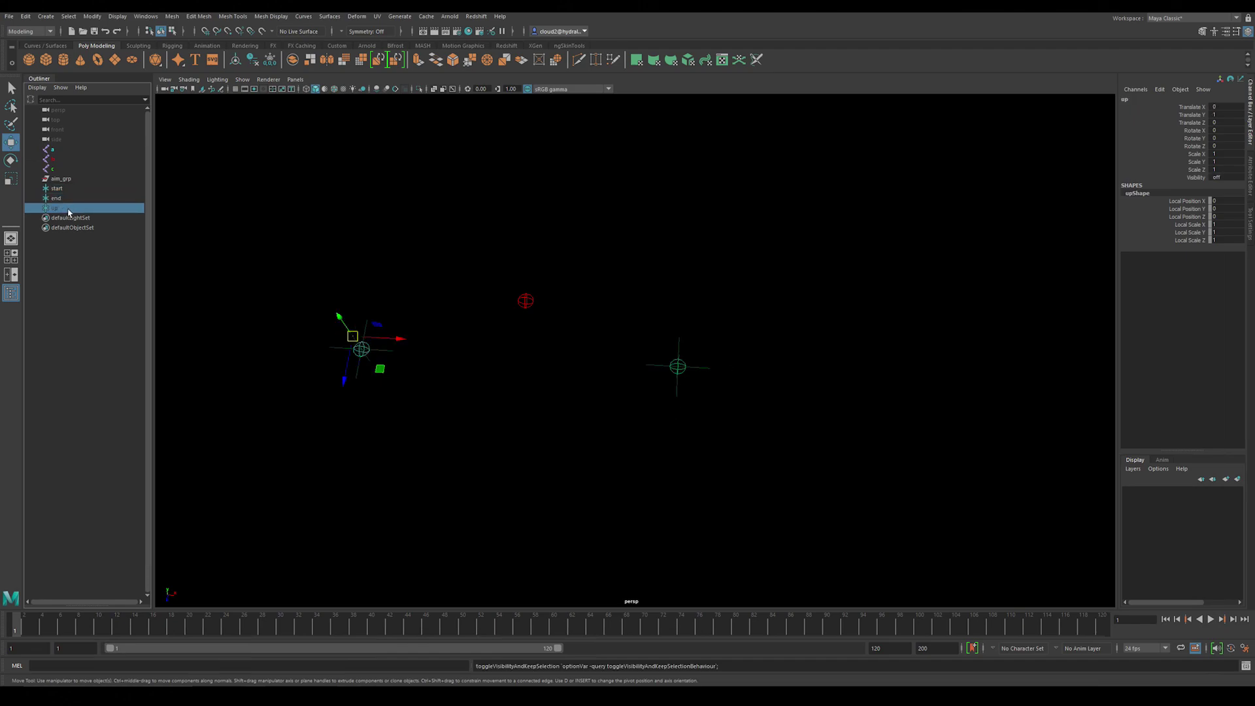
{"action": "key", "text": "h"}
{"action": "left_click_drag", "start_coordinate": [299, 294], "coordinate": [297, 259], "text": "alt"}
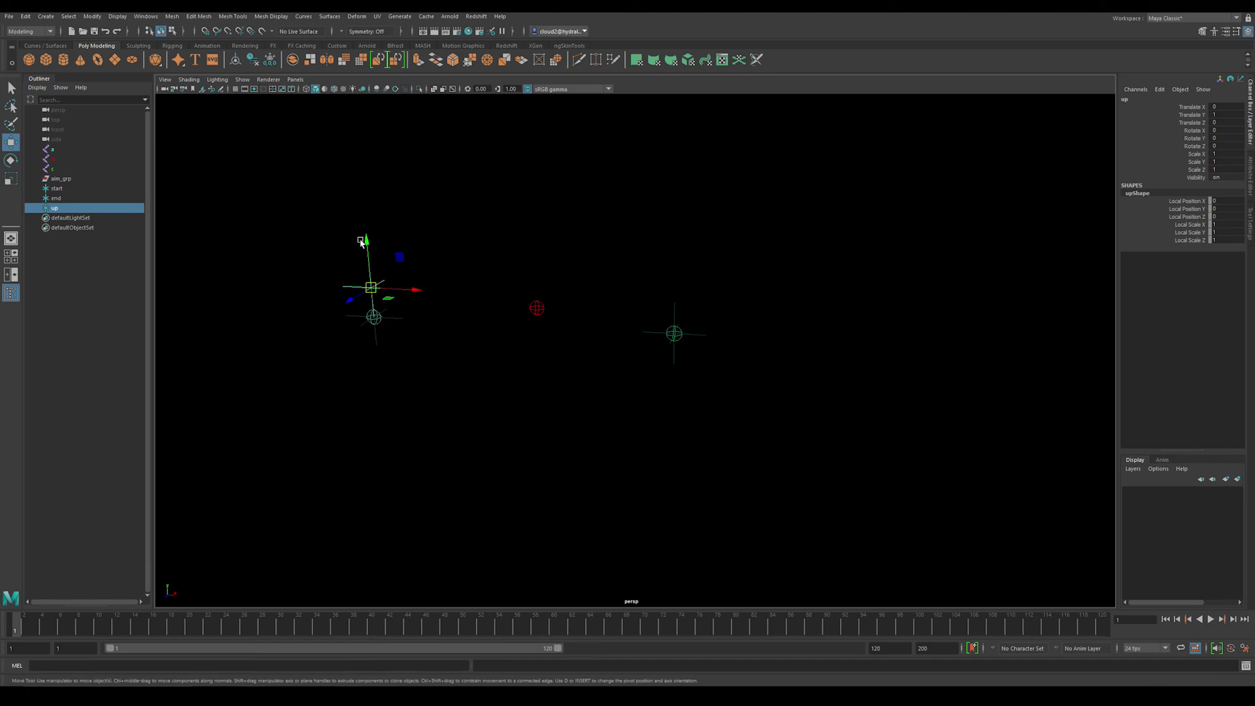
{"action": "left_click", "coordinate": [398, 238]}
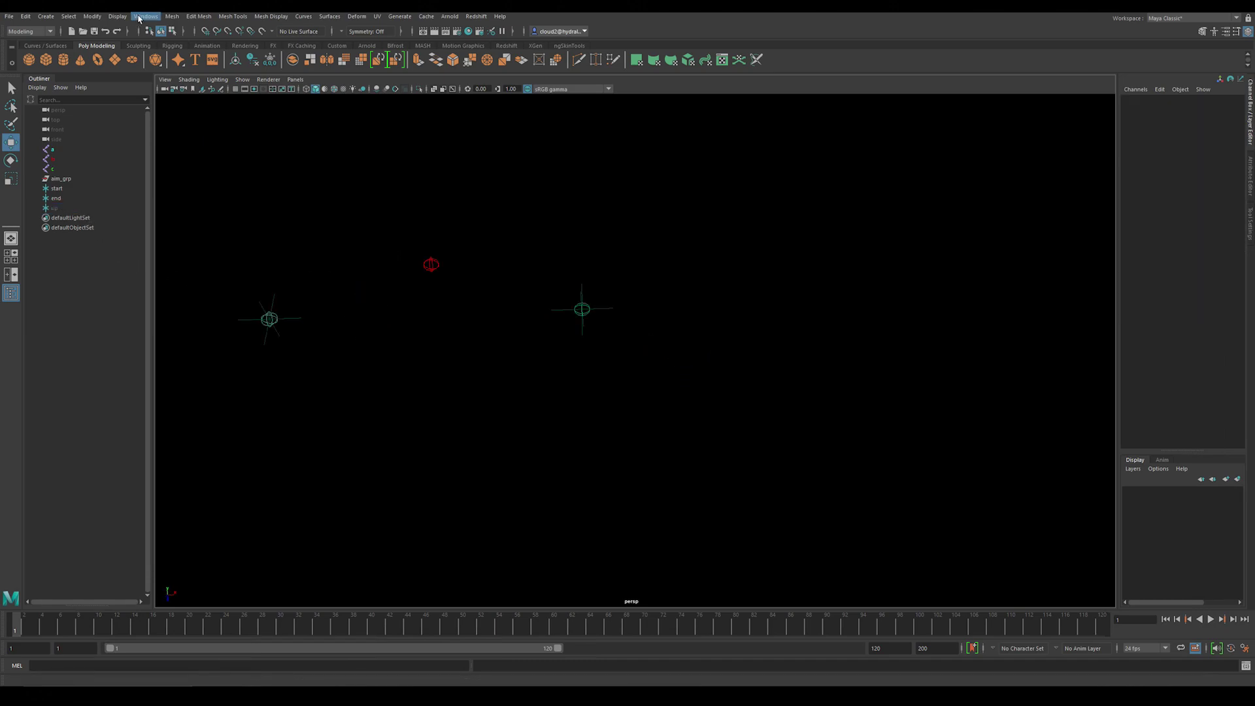
- Open the Bifrost Graph Editor beside the scene objects and create a new graph
{"action": "left_click", "coordinate": [142, 17]}
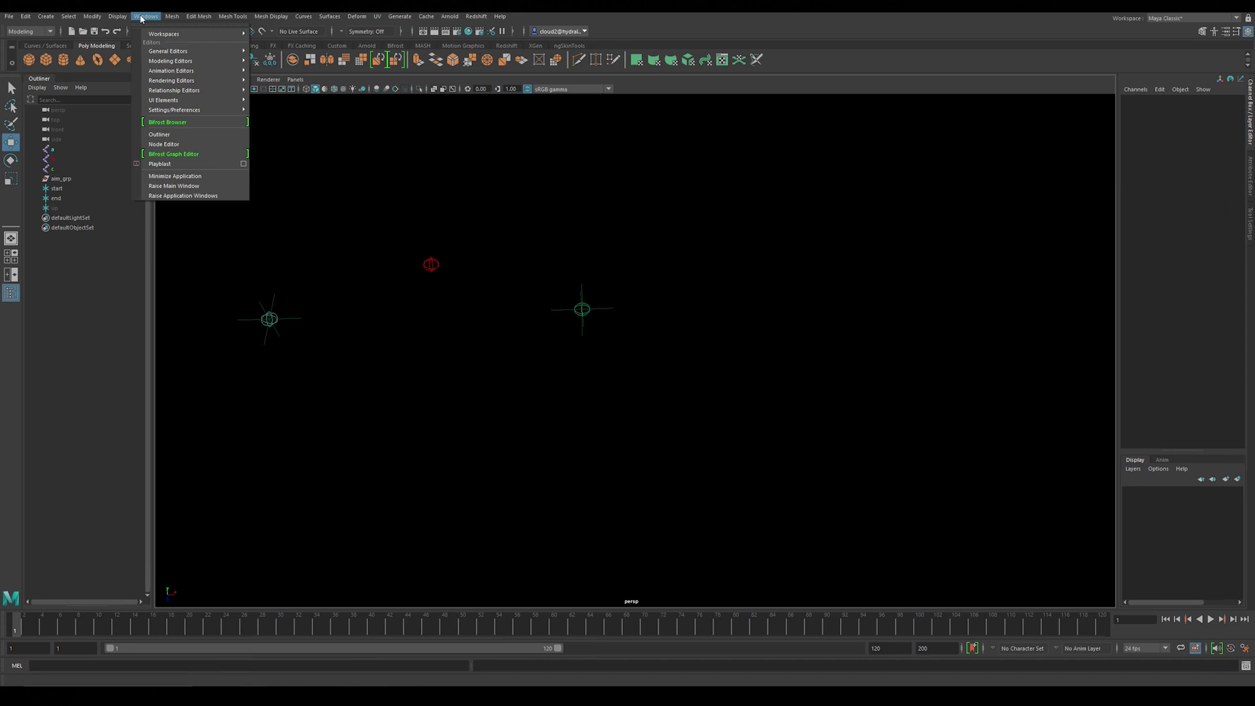
{"action": "left_click", "coordinate": [187, 155]}
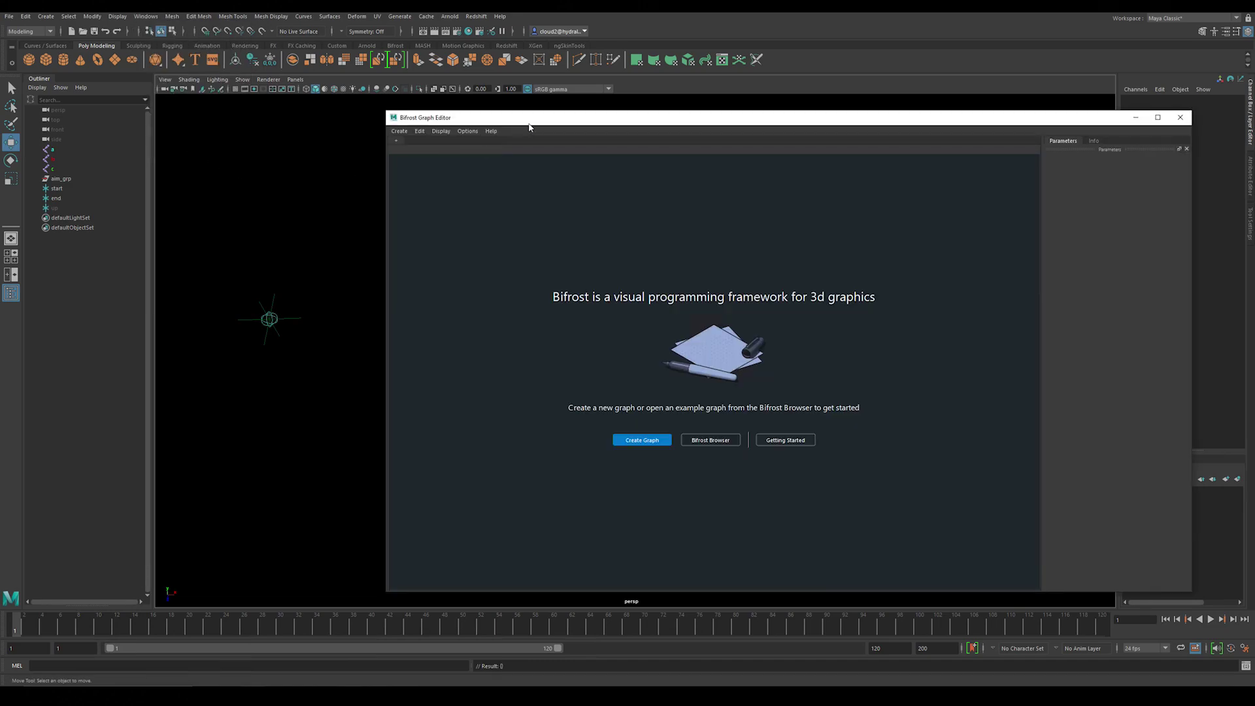
{"action": "left_click_drag", "start_coordinate": [391, 112], "coordinate": [517, 103]}
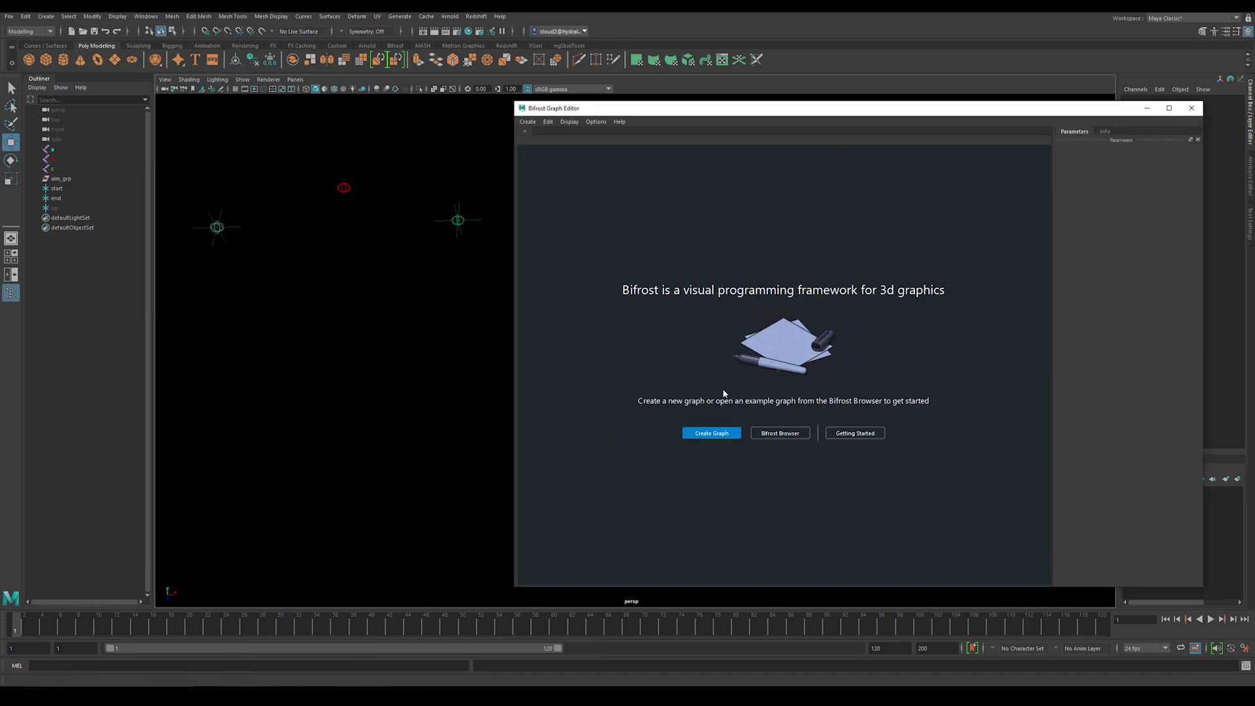
{"action": "left_click", "coordinate": [719, 433]}
- Spread the graph's input and output nodes apart to make room for new nodes between them
{"action": "left_click_drag", "start_coordinate": [689, 399], "coordinate": [562, 408]}
{"action": "left_click_drag", "start_coordinate": [966, 385], "coordinate": [1041, 382]}
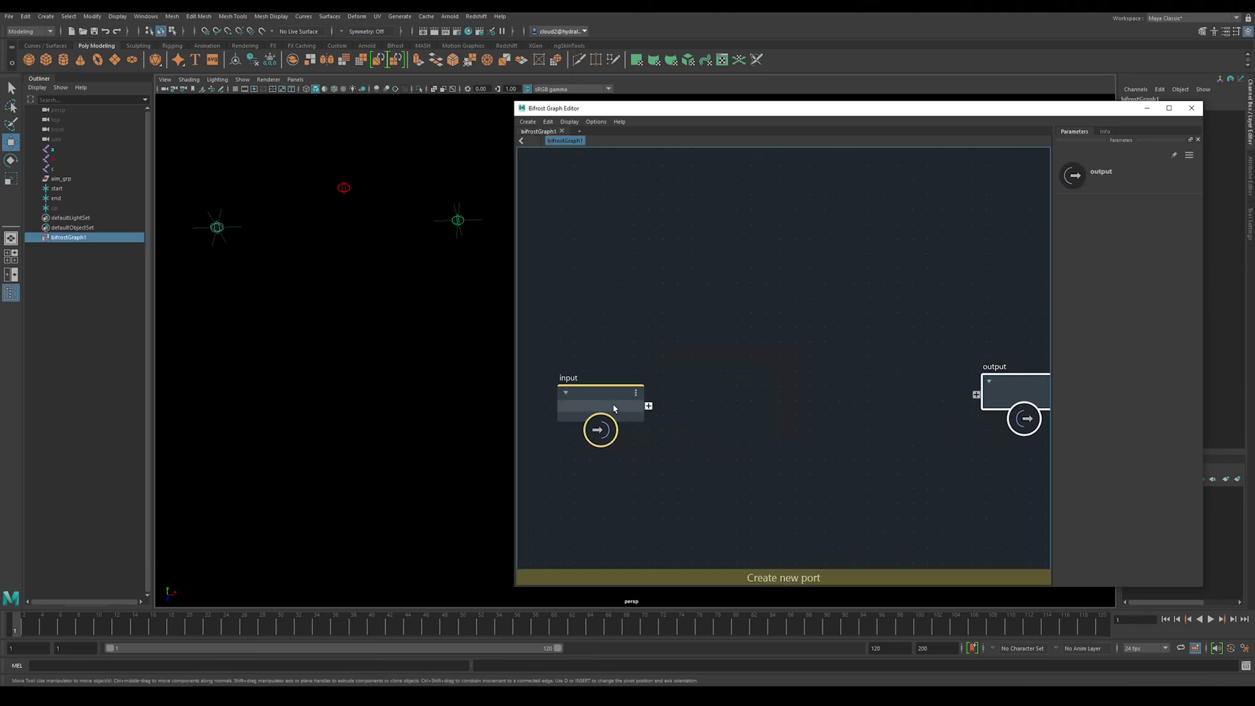
{"action": "left_click_drag", "start_coordinate": [617, 406], "coordinate": [586, 396]}
{"action": "middle_click_drag", "start_coordinate": [634, 397], "coordinate": [680, 380], "text": "alt"}
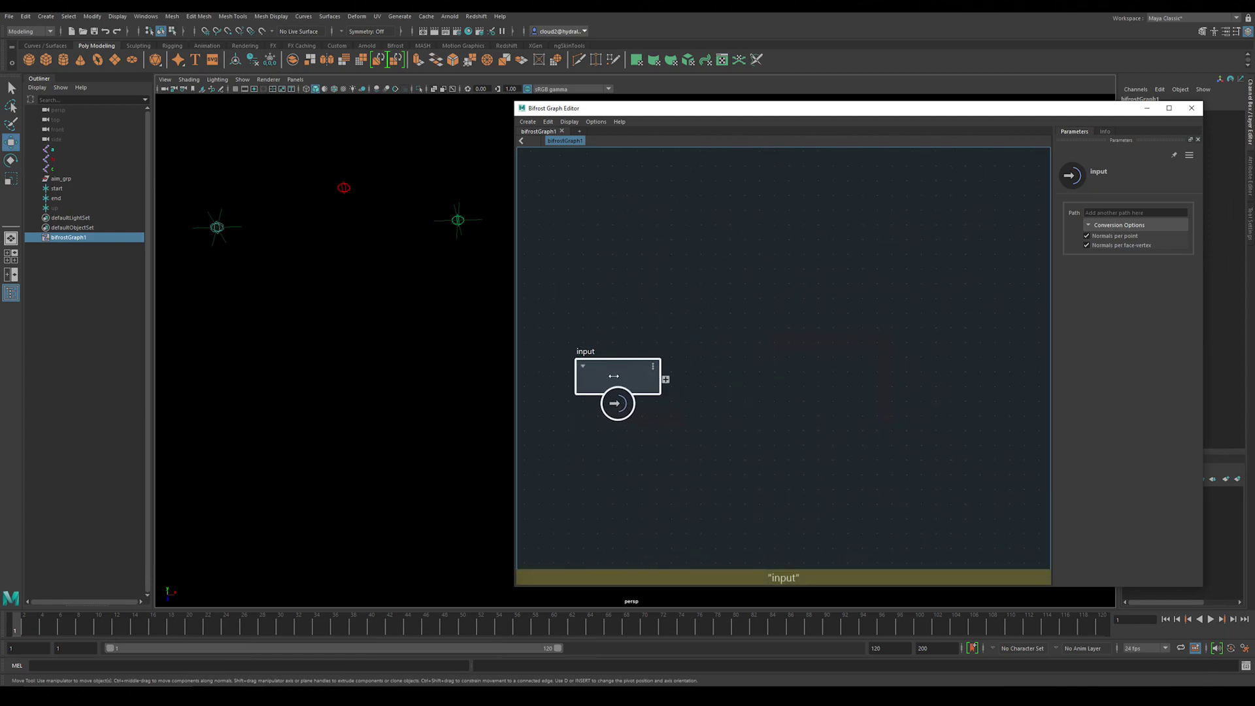
- Add a matrix_to_SRT node next to the input node and paste a second copy below it
{"action": "left_click", "coordinate": [685, 354]}
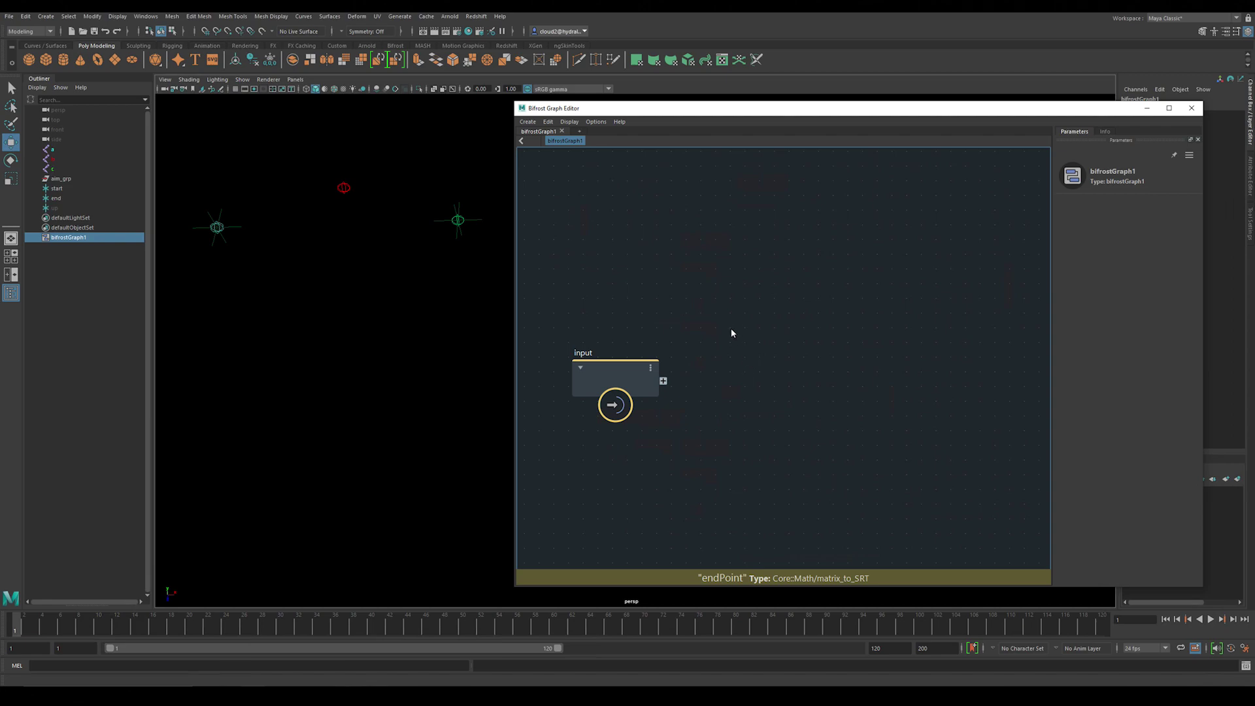
{"action": "key", "text": "Tab"}
{"action": "type", "text": "matrix"}
{"action": "key", "text": "Down"}
{"action": "key", "text": "Down"}
{"action": "key", "text": "Down"}
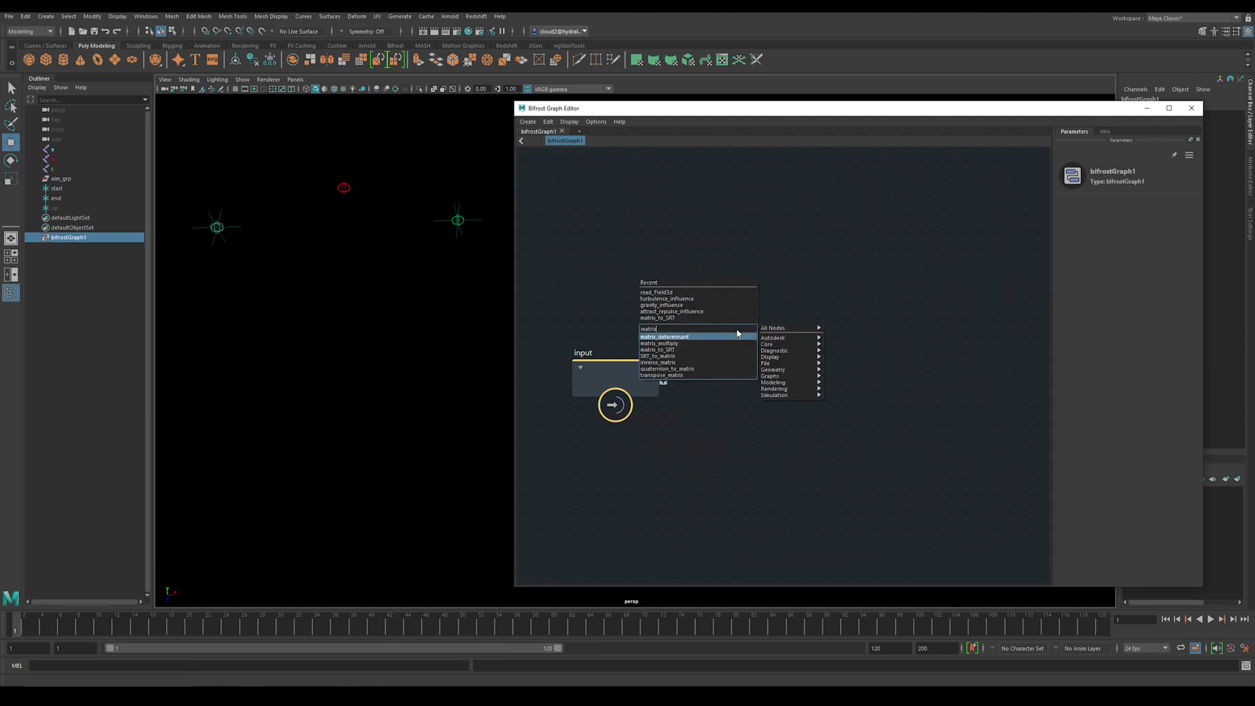
{"action": "key", "text": "Return"}
{"action": "left_click_drag", "start_coordinate": [737, 332], "coordinate": [749, 253]}
{"action": "key", "text": "ctrl+v"}
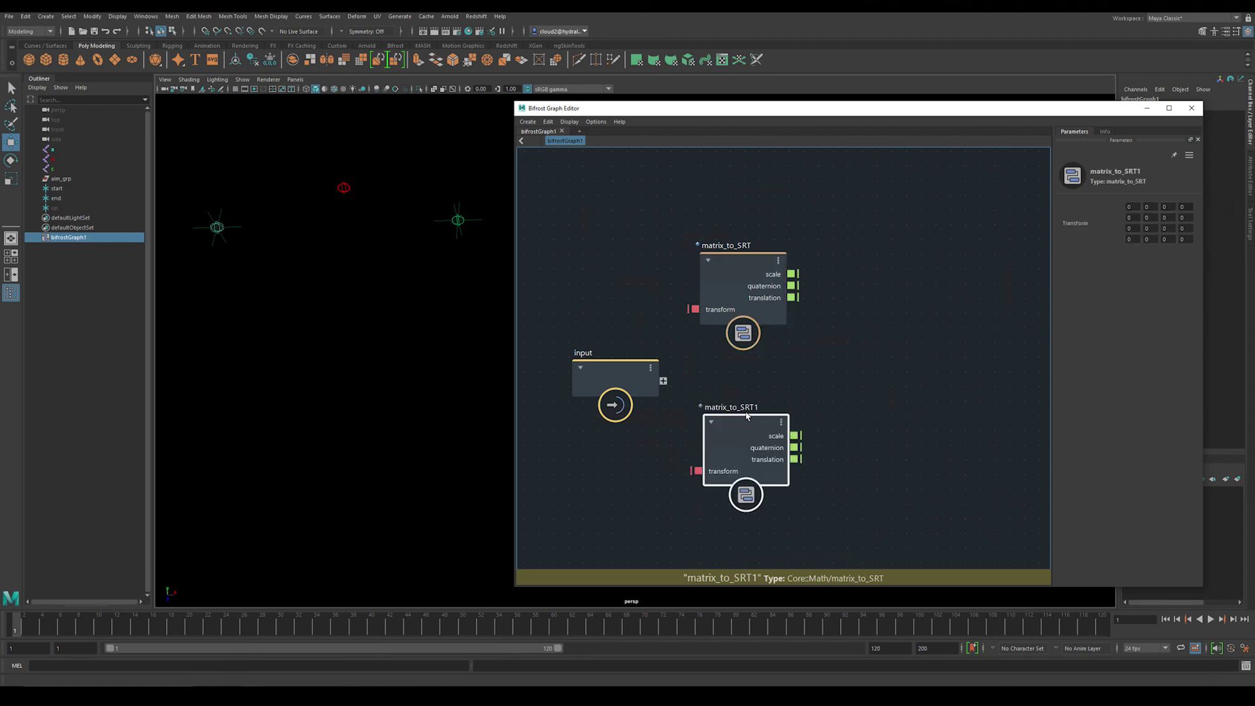
- Rename the upper matrix_to_SRT node startPoint
{"action": "right_click", "coordinate": [723, 258]}
{"action": "left_click", "coordinate": [745, 263]}
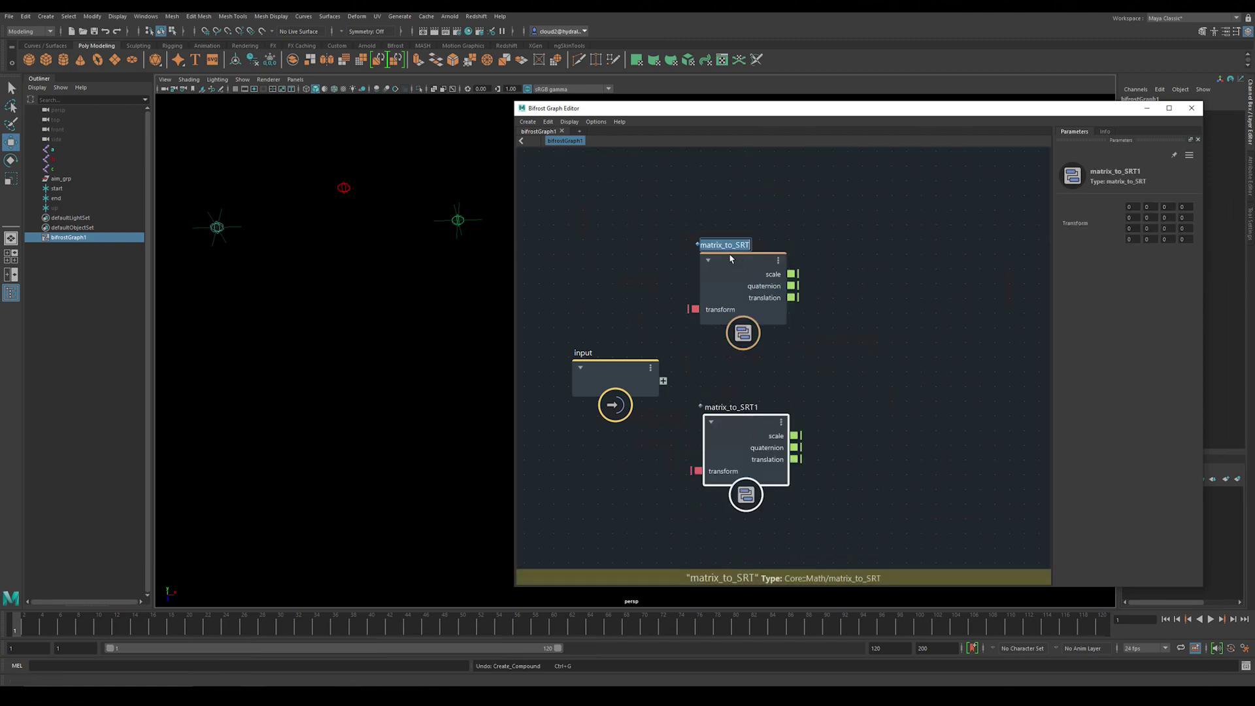
{"action": "type", "text": "startPoint"}
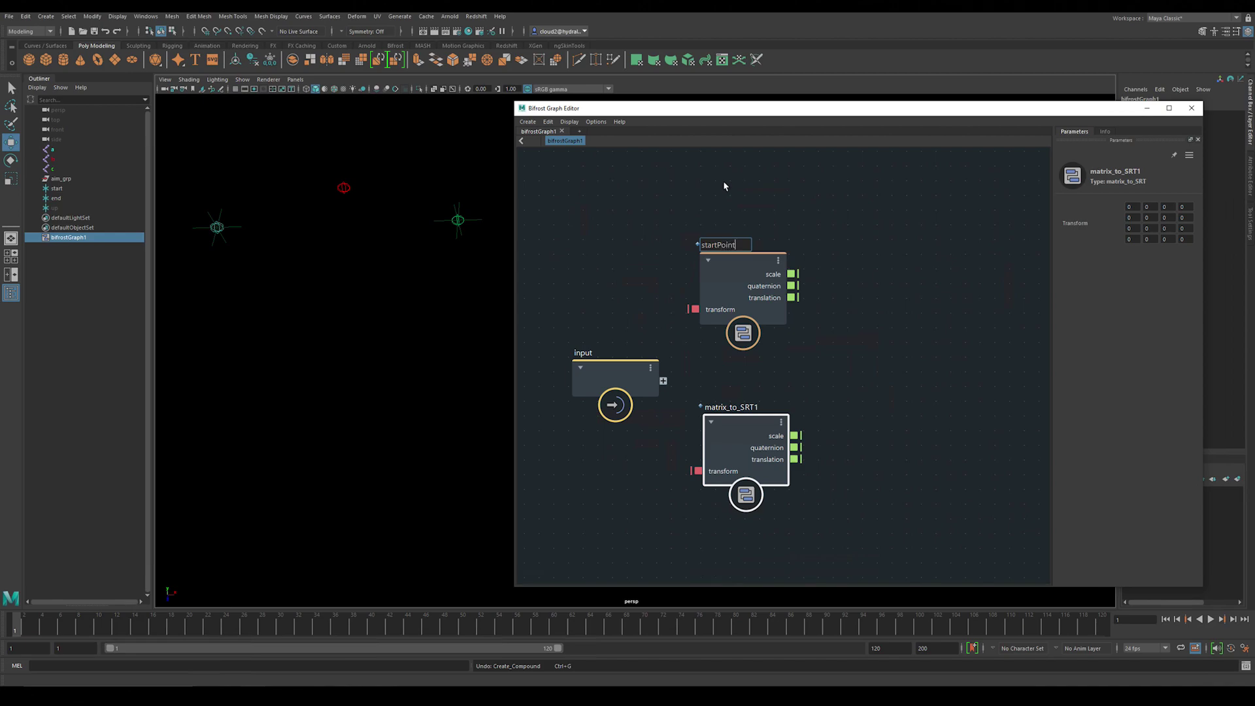
{"action": "key", "text": "Return"}
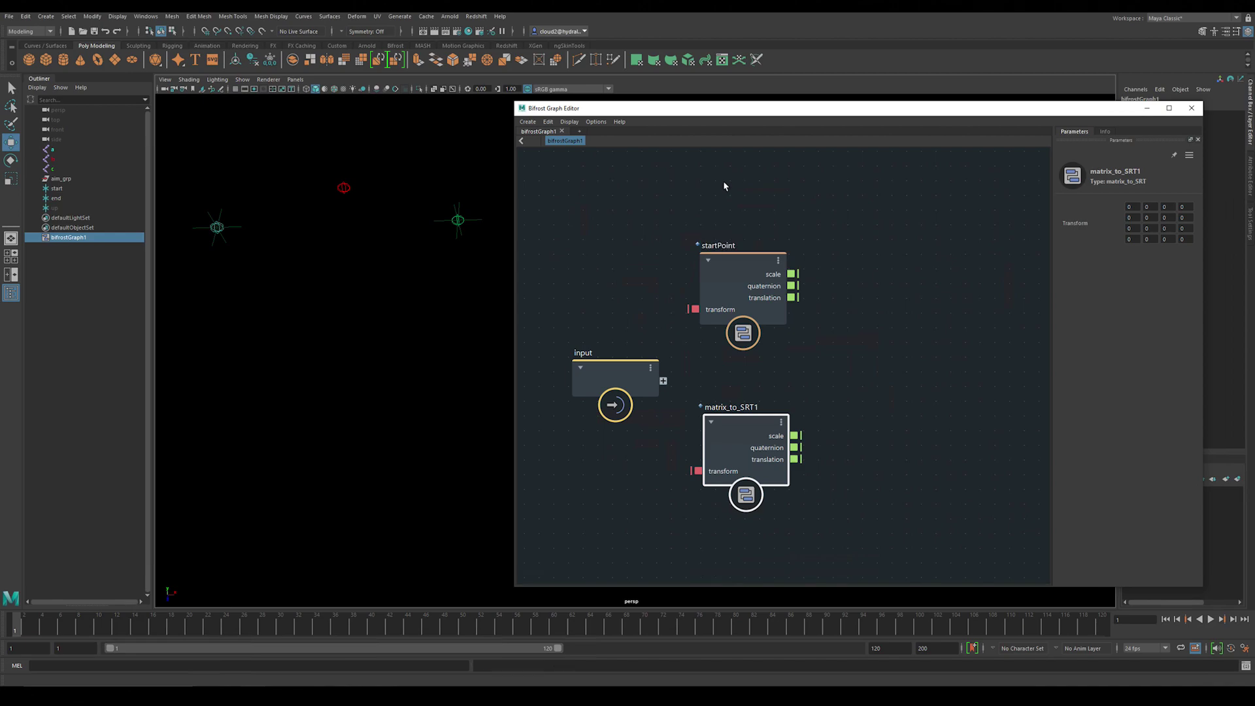
- Rename the lower matrix_to_SRT node endPoint
{"action": "right_click", "coordinate": [732, 424]}
{"action": "left_click", "coordinate": [745, 429]}
{"action": "type", "text": "endpoint"}
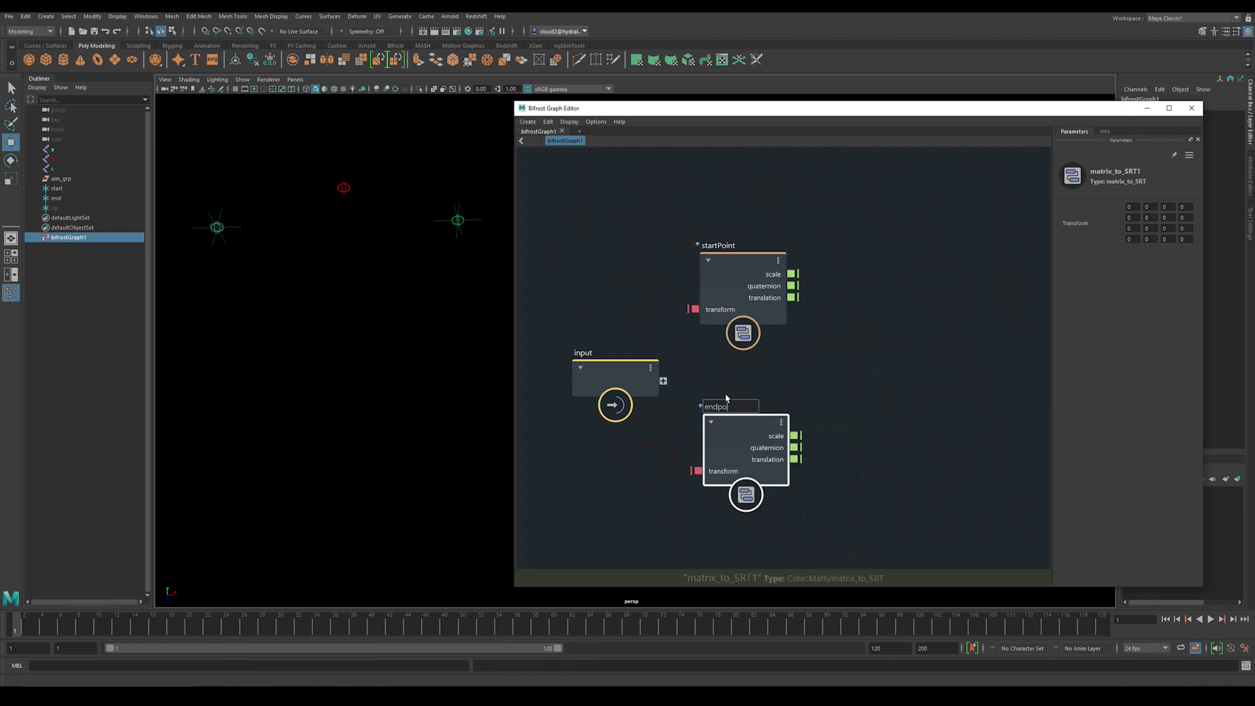
{"action": "key", "text": "Return"}
{"action": "right_click", "coordinate": [749, 427]}
{"action": "left_click", "coordinate": [758, 428]}
{"action": "type", "text": "endPoint"}
{"action": "key", "text": "Return"}
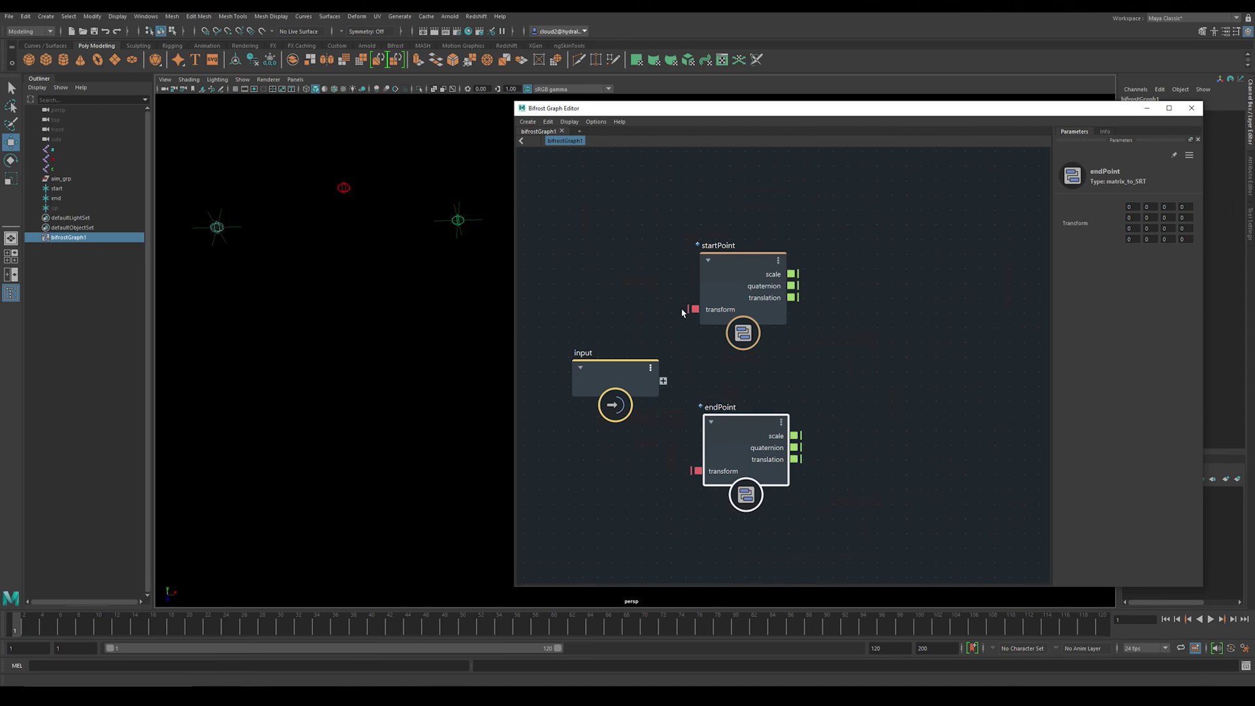
- Expose the startPoint and endPoint transforms as new ports on the input node, named start and end
{"action": "left_click_drag", "start_coordinate": [682, 313], "coordinate": [663, 381]}
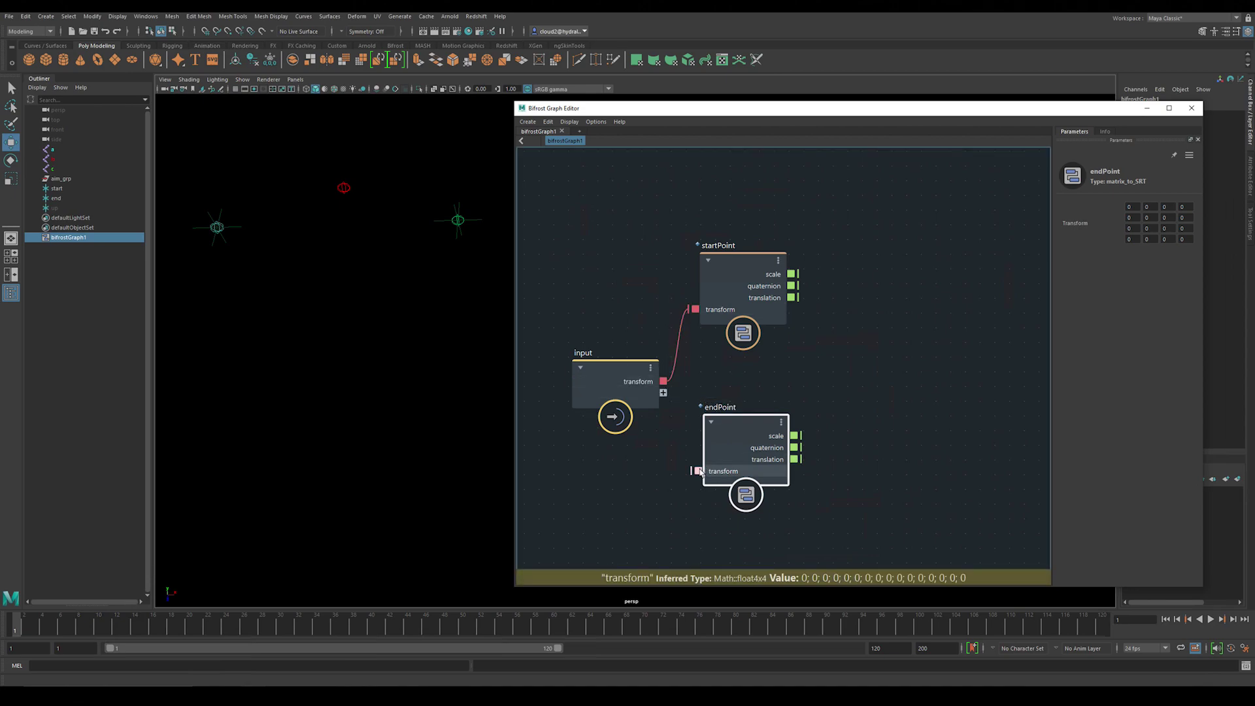
{"action": "left_click_drag", "start_coordinate": [700, 472], "coordinate": [663, 392]}
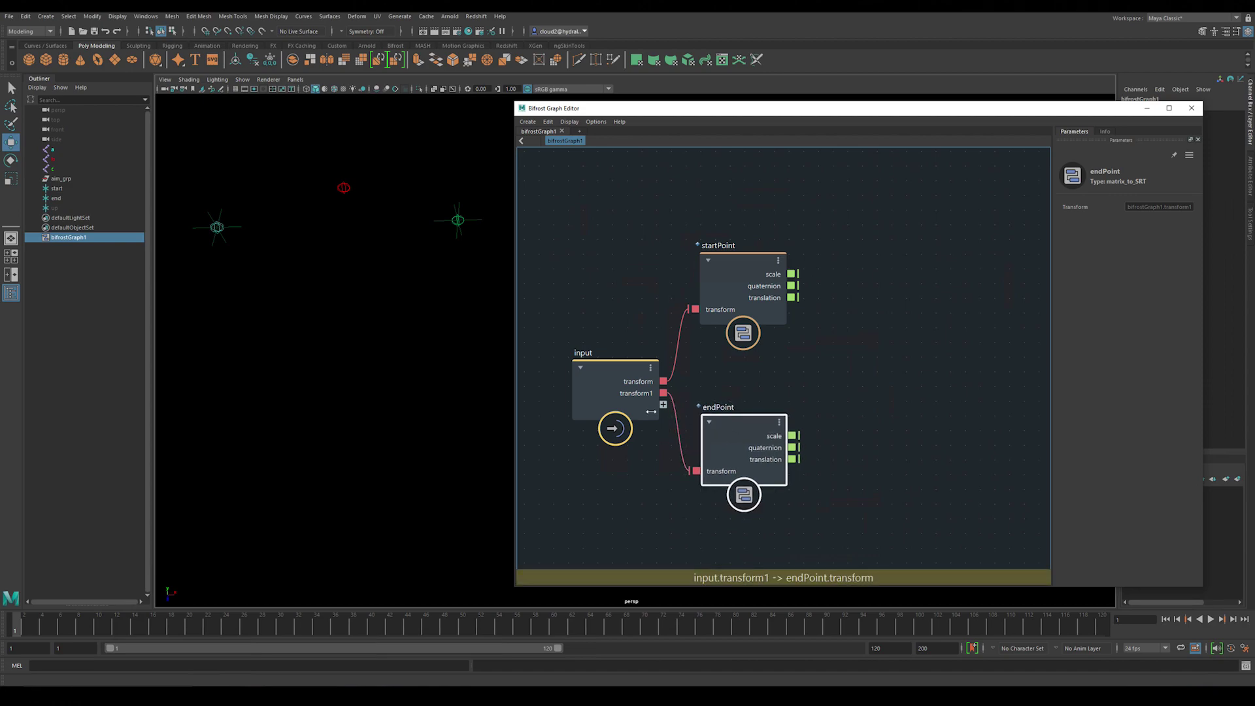
{"action": "right_click", "coordinate": [651, 382]}
{"action": "left_click", "coordinate": [654, 384]}
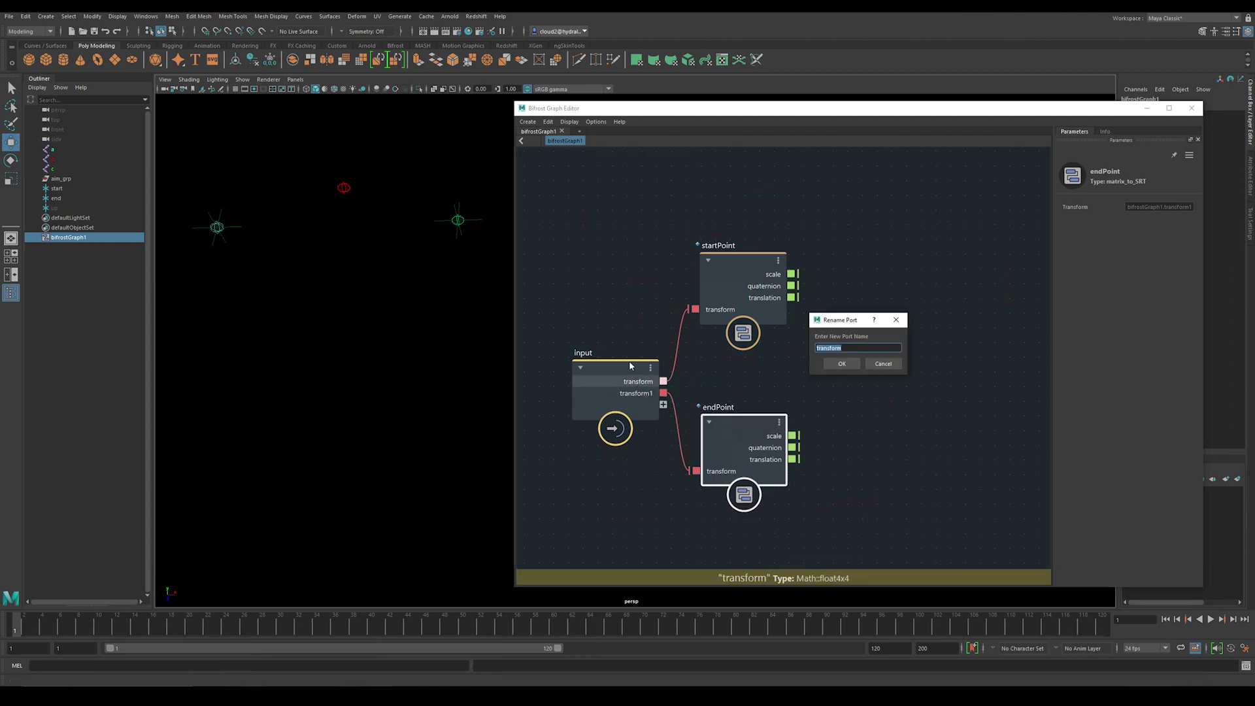
{"action": "type", "text": "start"}
{"action": "key", "text": "Return"}
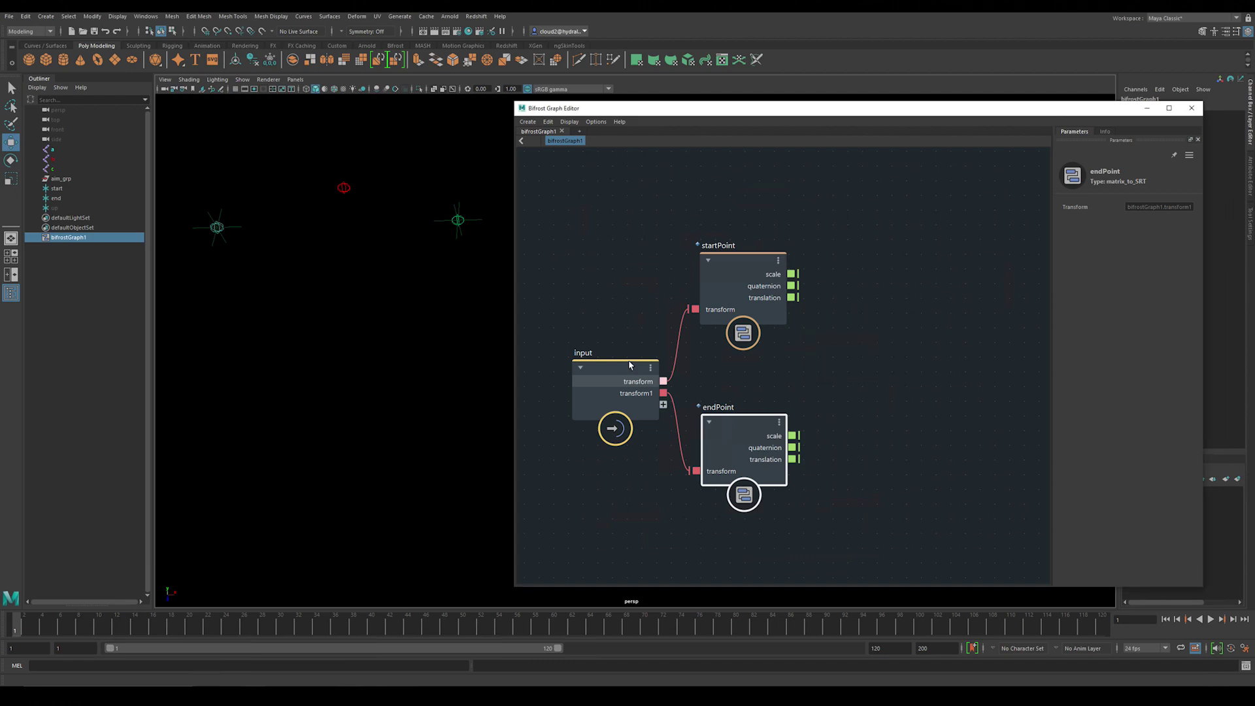
{"action": "right_click", "coordinate": [638, 393]}
{"action": "left_click", "coordinate": [641, 396]}
{"action": "type", "text": "end"}
{"action": "key", "text": "Return"}
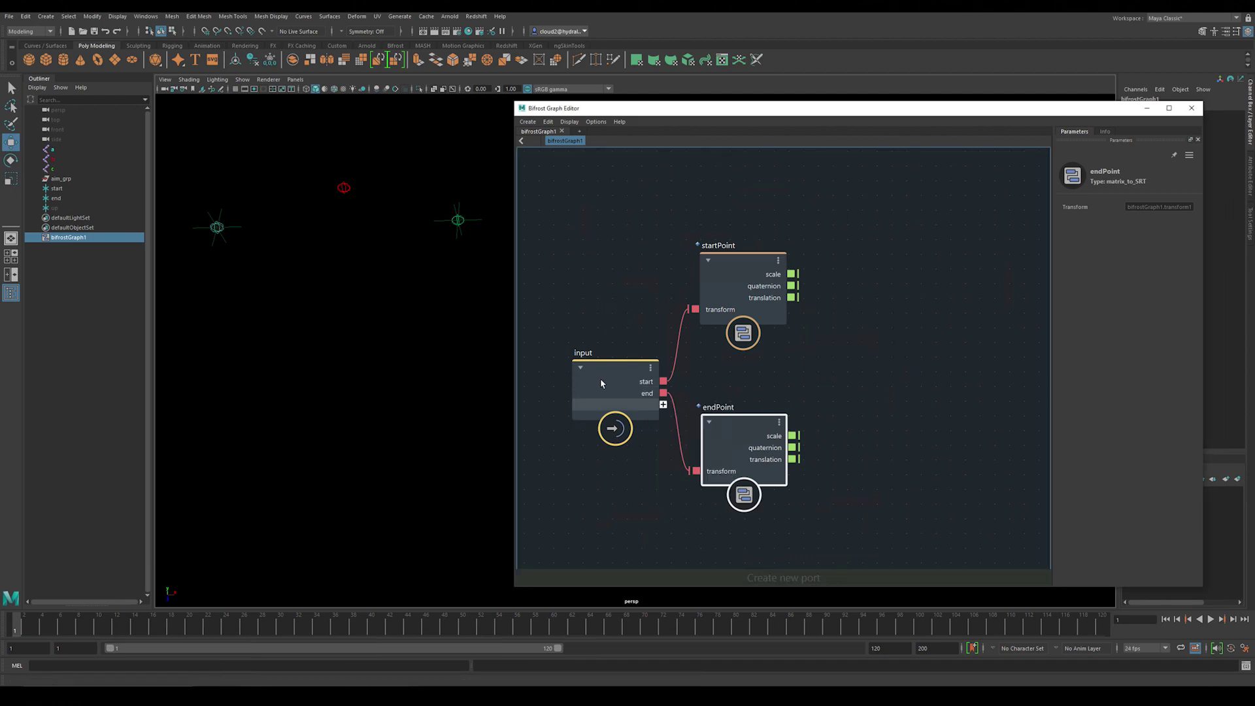
- Open the Node Editor with bifrostGraph1 in it and expand the node to show its attributes
{"action": "left_click", "coordinate": [603, 381]}
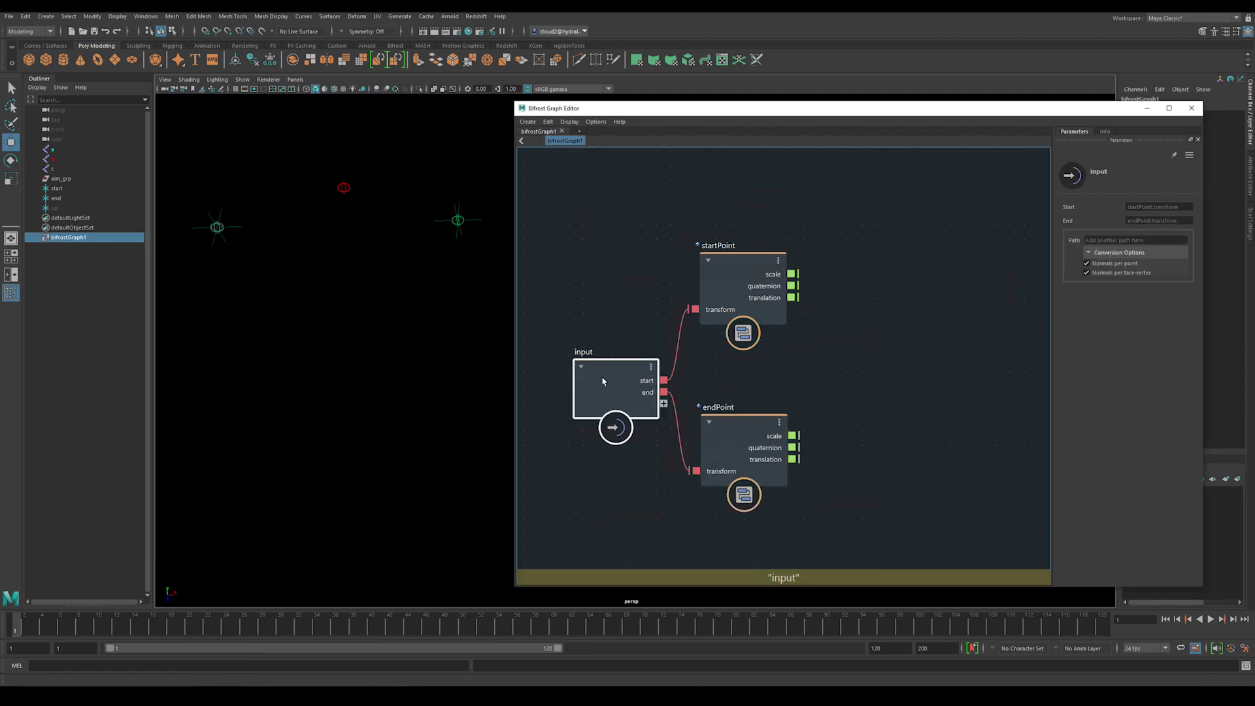
{"action": "left_click", "coordinate": [146, 17]}
{"action": "left_click", "coordinate": [164, 143]}
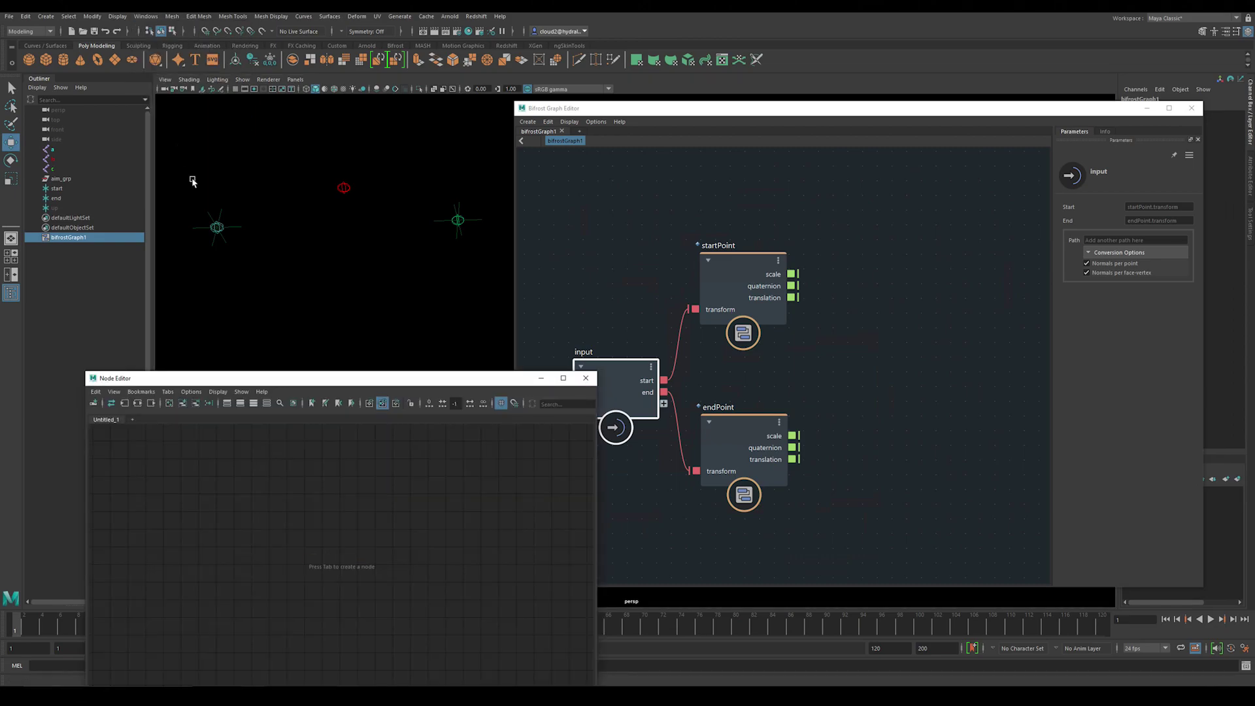
{"action": "left_click_drag", "start_coordinate": [278, 373], "coordinate": [253, 320]}
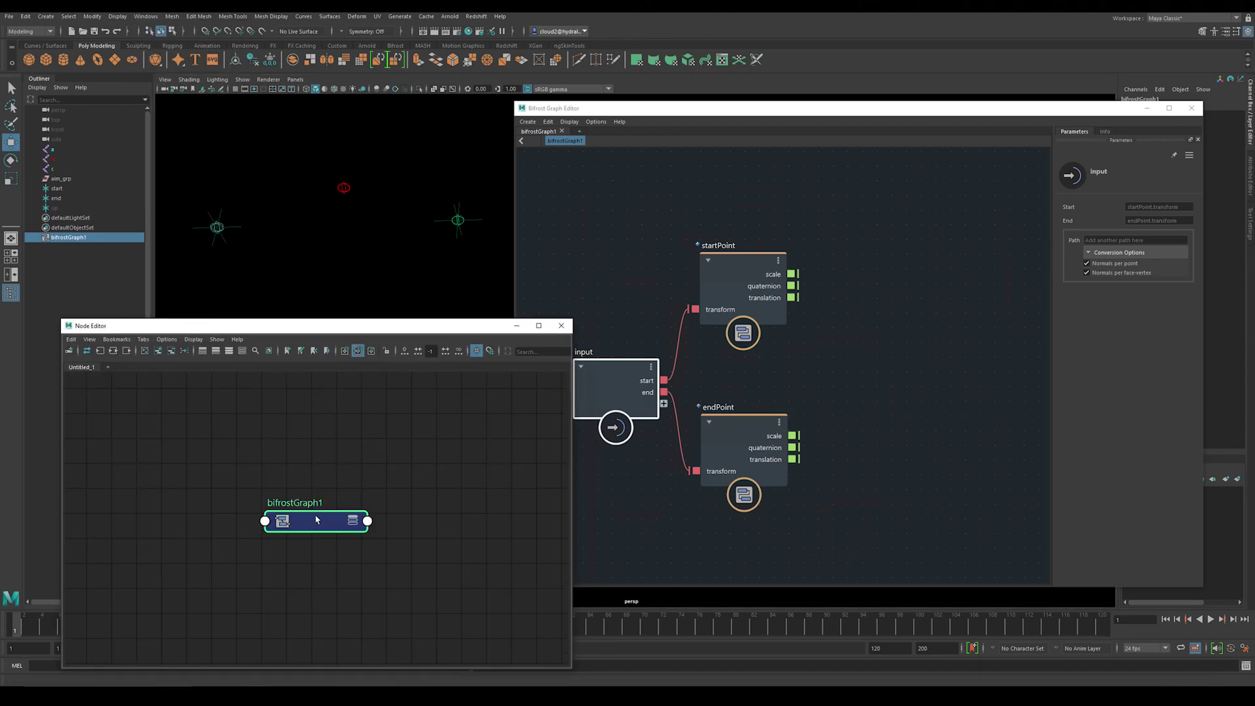
{"action": "key", "text": "3"}
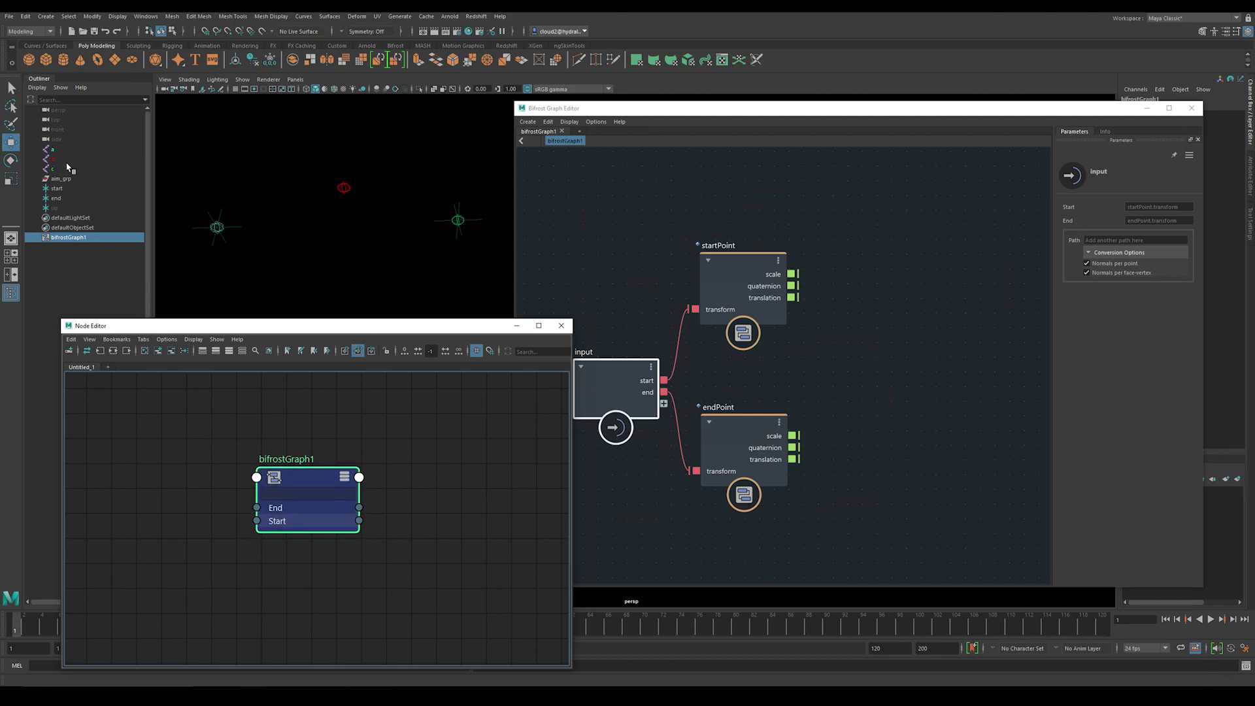
- Add the start and end locators to the Node Editor and arrange them before bifrostGraph1, with end above start
{"action": "left_click", "coordinate": [56, 189]}
{"action": "left_click", "coordinate": [56, 199], "text": "shift"}
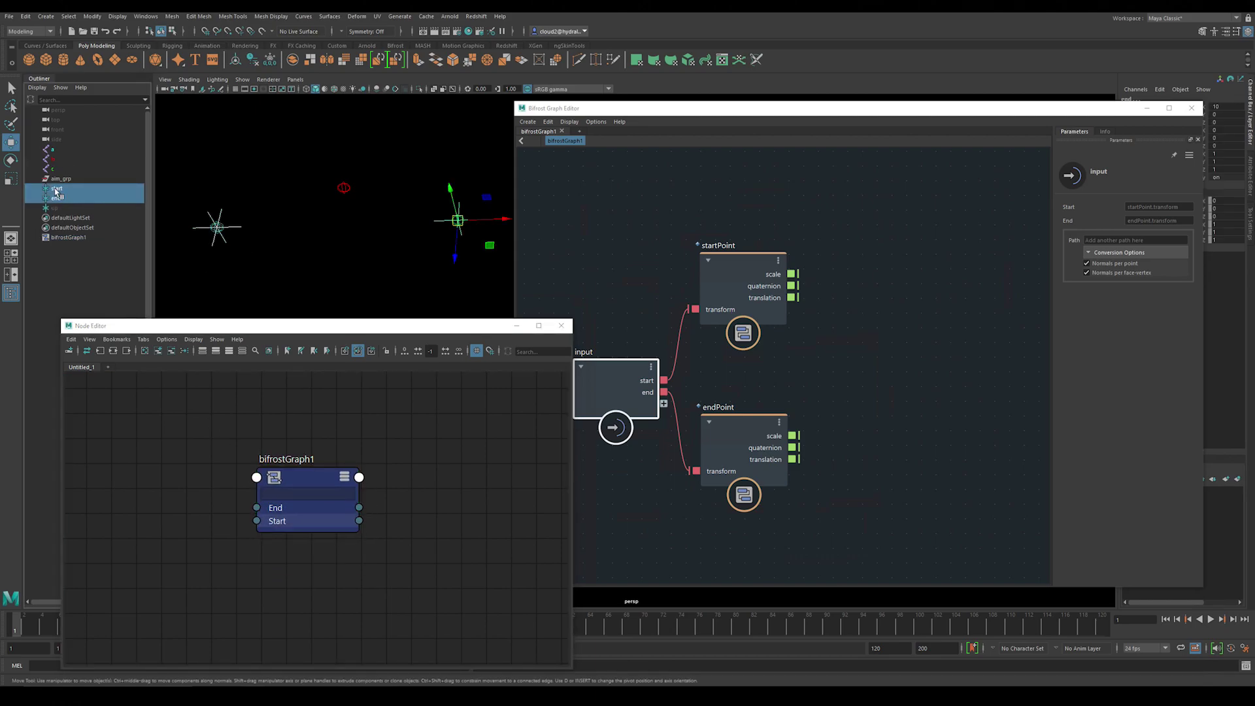
{"action": "middle_click_drag", "start_coordinate": [56, 192], "coordinate": [123, 470]}
{"action": "left_click_drag", "start_coordinate": [293, 482], "coordinate": [196, 414]}
{"action": "left_click_drag", "start_coordinate": [437, 482], "coordinate": [73, 421]}
{"action": "left_click_drag", "start_coordinate": [216, 457], "coordinate": [73, 407]}
{"action": "left_click_drag", "start_coordinate": [196, 412], "coordinate": [167, 417]}
{"action": "left_click_drag", "start_coordinate": [438, 409], "coordinate": [174, 553]}
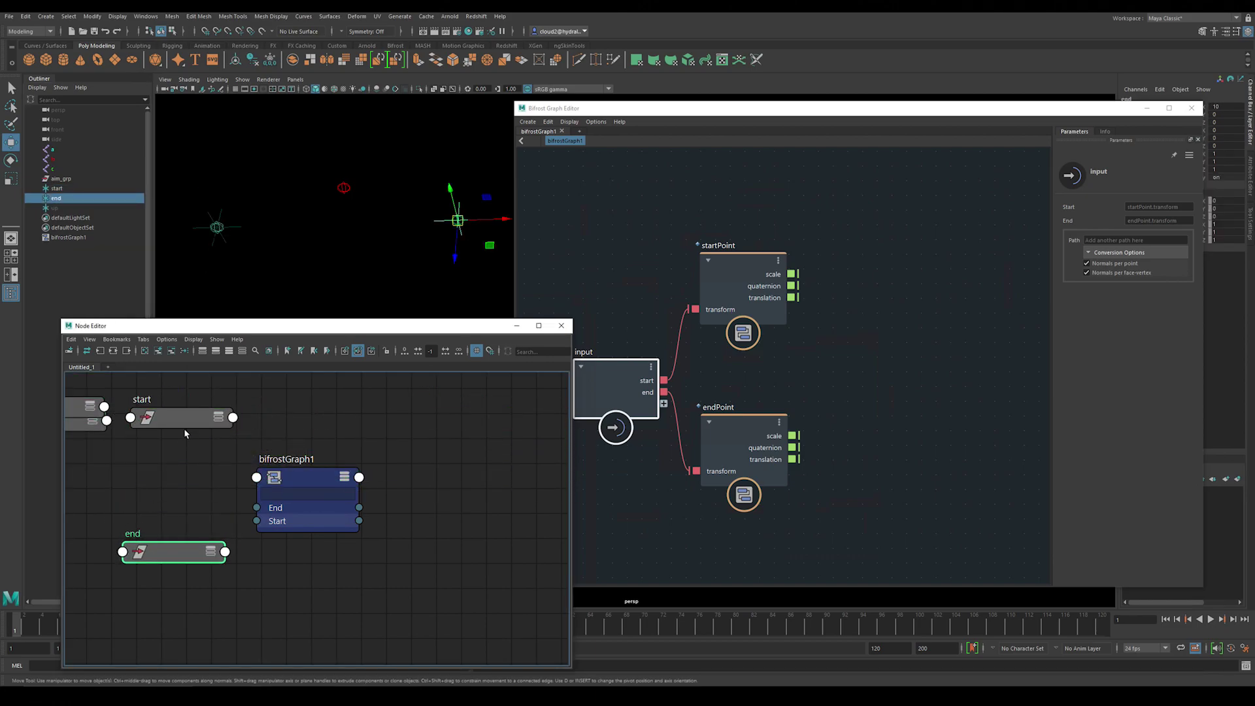
{"action": "left_click_drag", "start_coordinate": [183, 422], "coordinate": [175, 620]}
{"action": "left_click_drag", "start_coordinate": [175, 552], "coordinate": [170, 422]}
- Connect the end locator's World Matrix[0] to the End input of bifrostGraph1 and collapse the locator node
{"action": "key", "text": "3"}
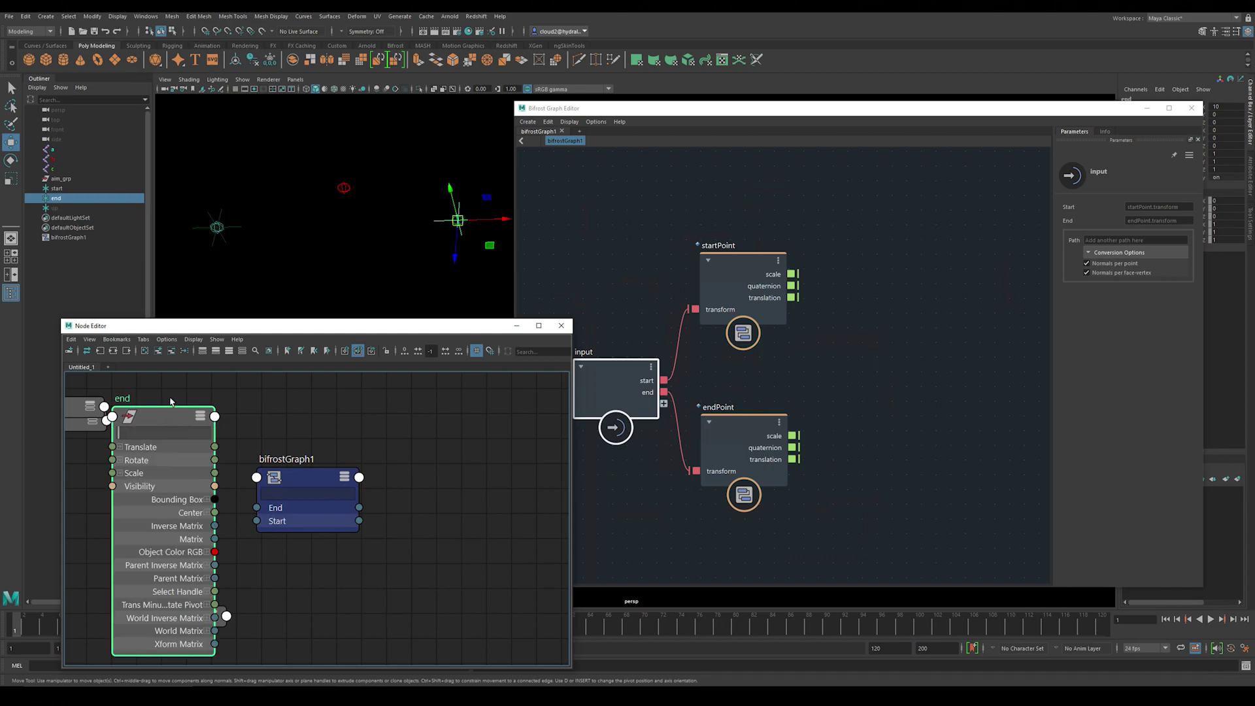
{"action": "left_click", "coordinate": [207, 631]}
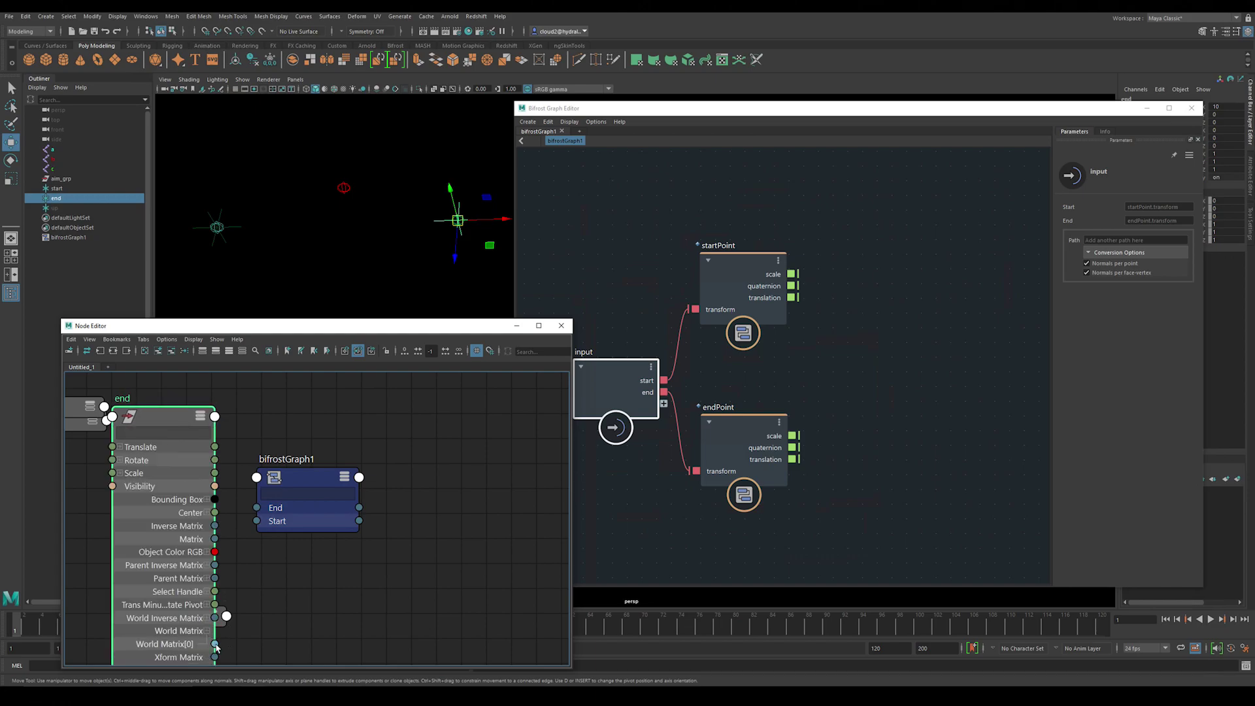
{"action": "left_click_drag", "start_coordinate": [216, 648], "coordinate": [256, 507]}
{"action": "key", "text": "1"}
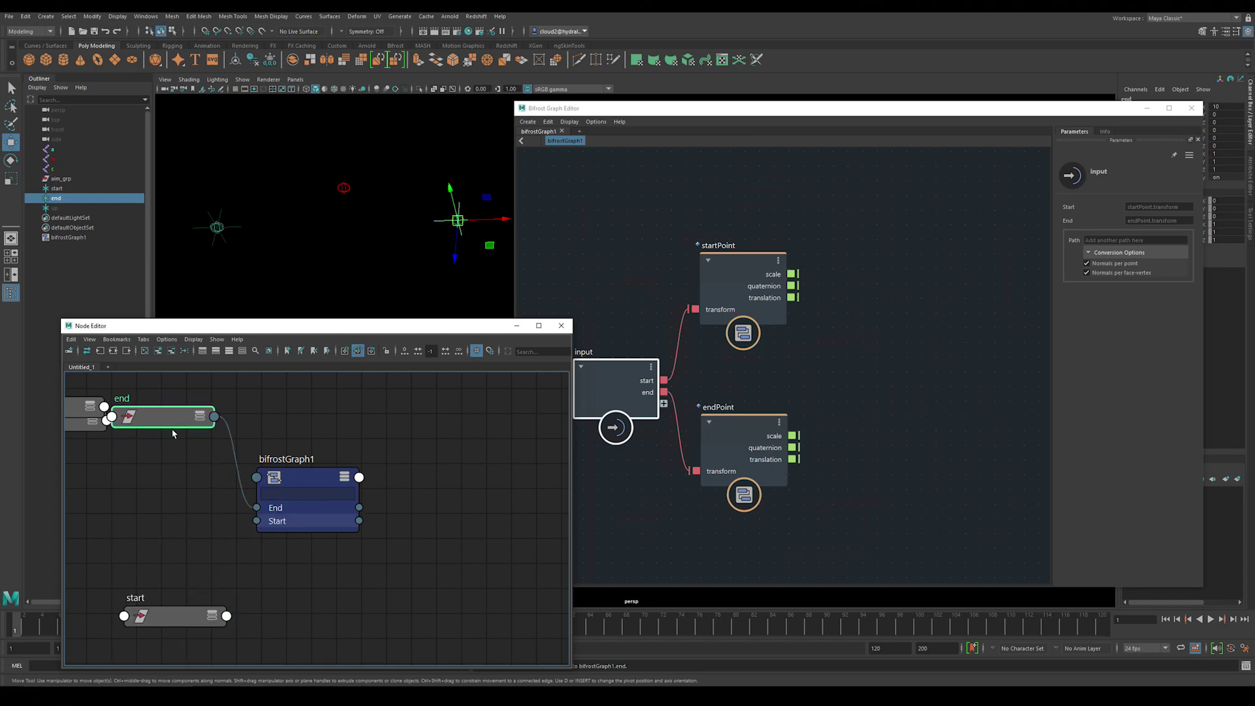
- Connect the start locator's World Matrix[0] to bifrostGraph1's Start input and place the collapsed start node below end
{"action": "left_click_drag", "start_coordinate": [185, 622], "coordinate": [176, 405]}
{"action": "key", "text": "3"}
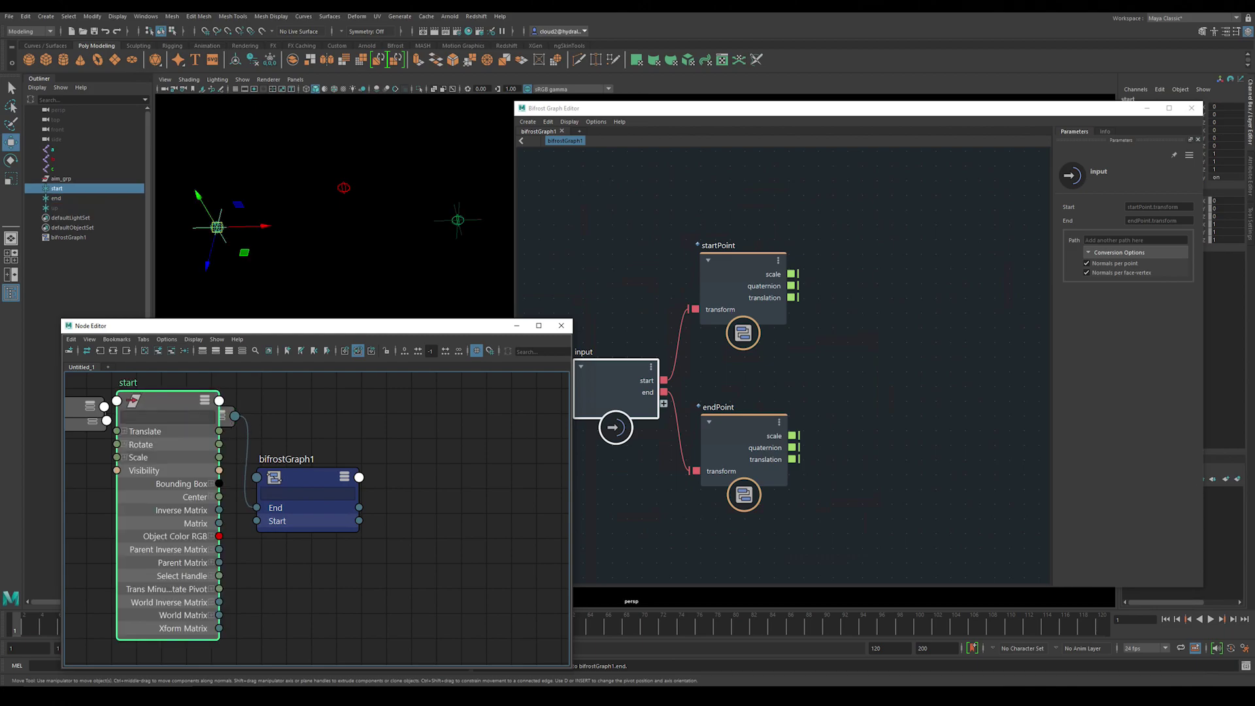
{"action": "left_click", "coordinate": [211, 616]}
{"action": "left_click_drag", "start_coordinate": [219, 629], "coordinate": [256, 522]}
{"action": "key", "text": "1"}
{"action": "left_click_drag", "start_coordinate": [179, 425], "coordinate": [178, 501]}
{"action": "key", "text": "3"}
{"action": "key", "text": "1"}
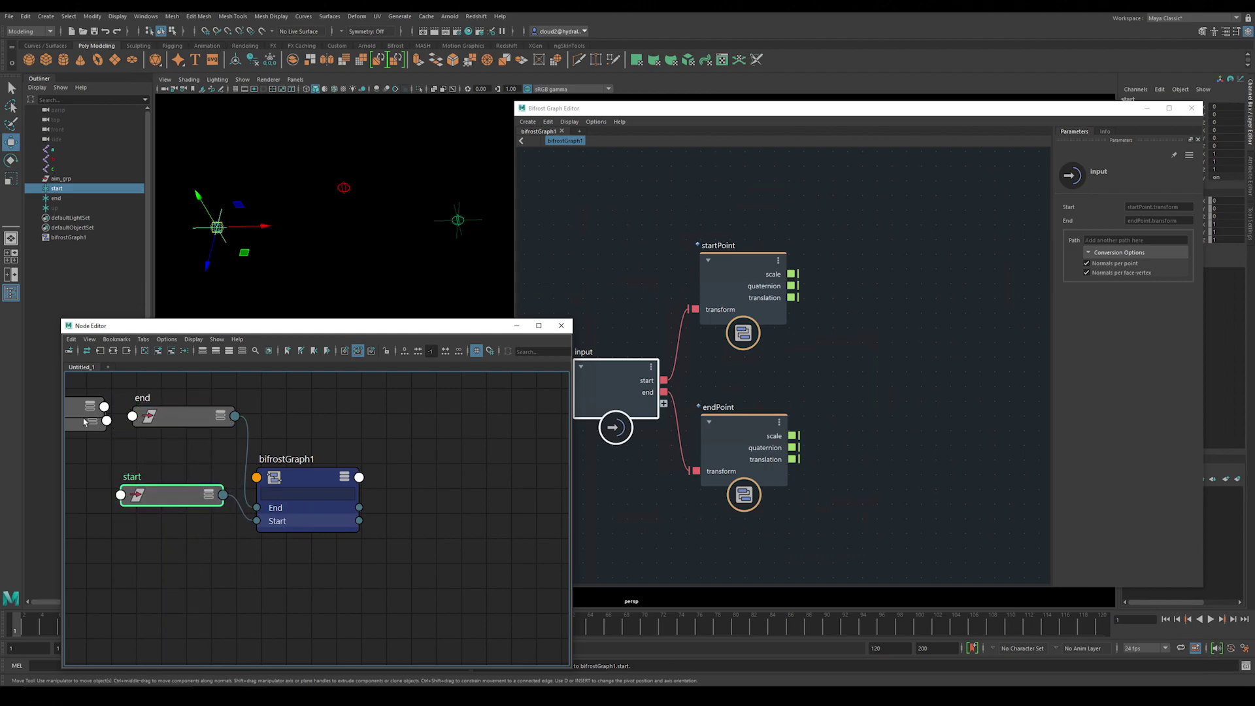
{"action": "left_click_drag", "start_coordinate": [84, 389], "coordinate": [54, 442]}
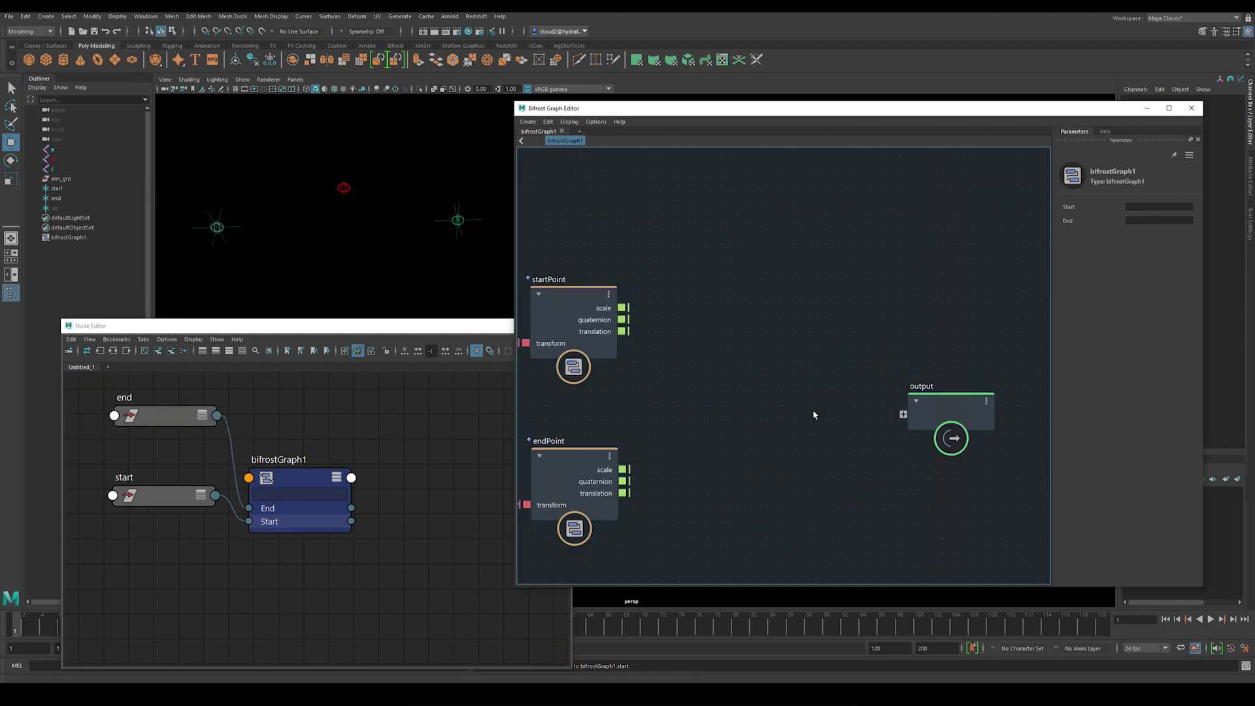
- Add a subtract node to the Bifrost graph and feed it the startPoint translation followed by the endPoint translation
{"action": "key", "text": "Tab"}
{"action": "type", "text": "subt"}
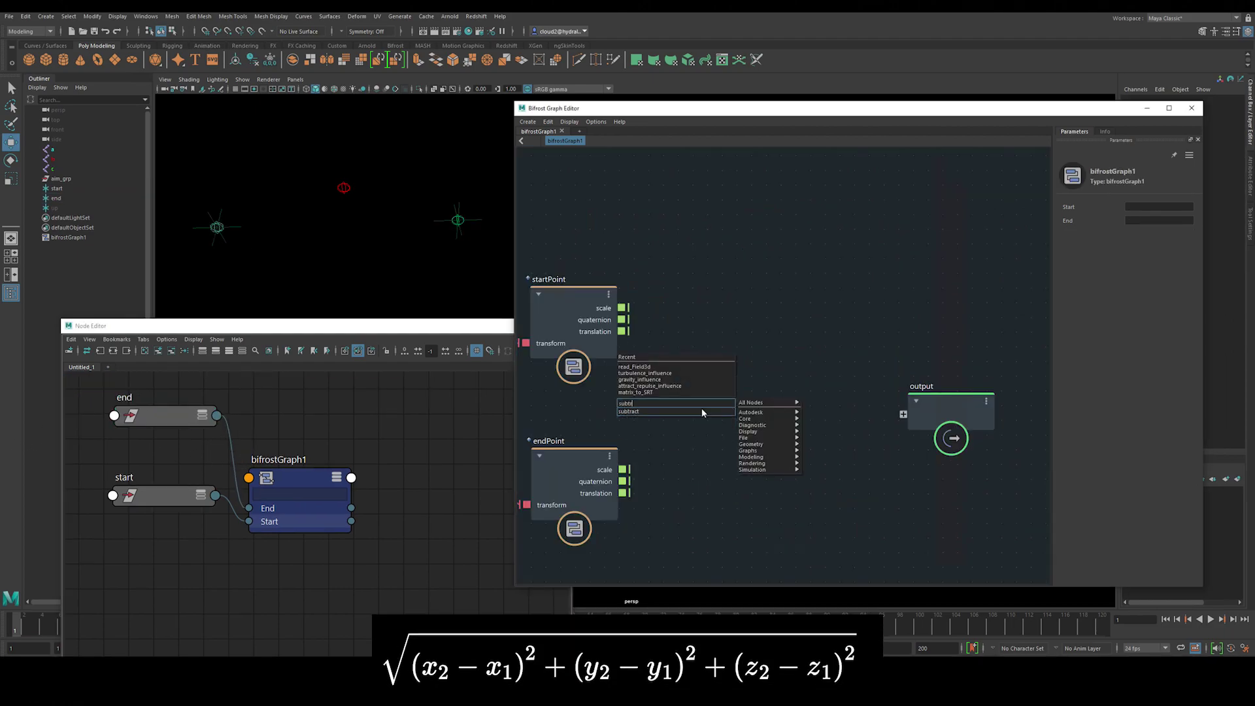
{"action": "left_click", "coordinate": [702, 411]}
{"action": "left_click_drag", "start_coordinate": [708, 431], "coordinate": [716, 375]}
{"action": "left_click_drag", "start_coordinate": [624, 332], "coordinate": [670, 384]}
{"action": "left_click_drag", "start_coordinate": [624, 493], "coordinate": [670, 397]}
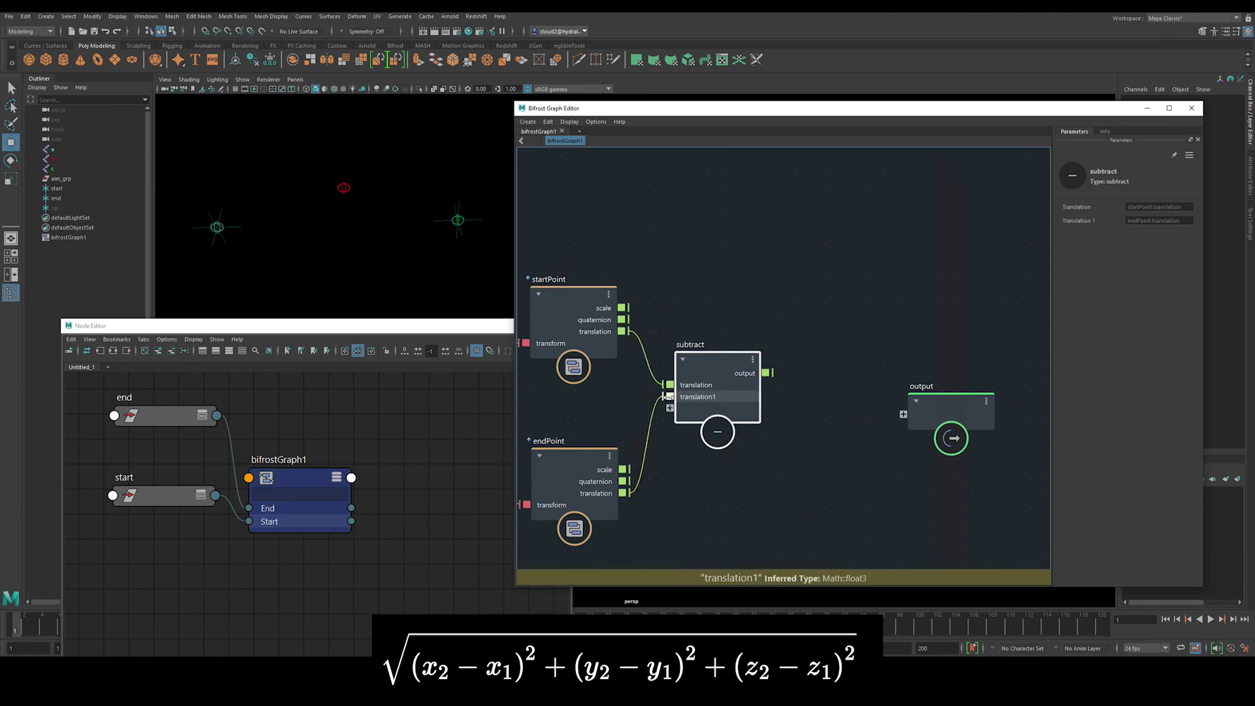
- Add a power node with exponent 2 after subtract and connect the subtract output to its base
{"action": "left_click_drag", "start_coordinate": [919, 401], "coordinate": [1046, 406]}
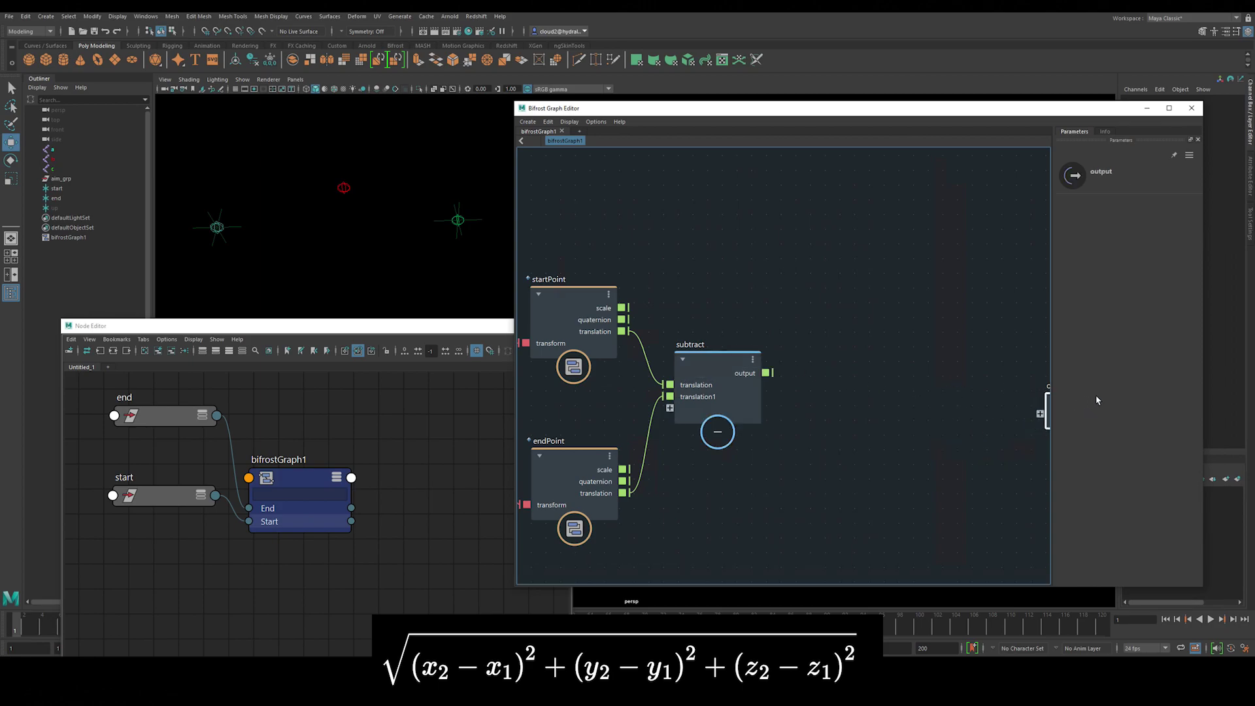
{"action": "key", "text": "Tab"}
{"action": "type", "text": "power"}
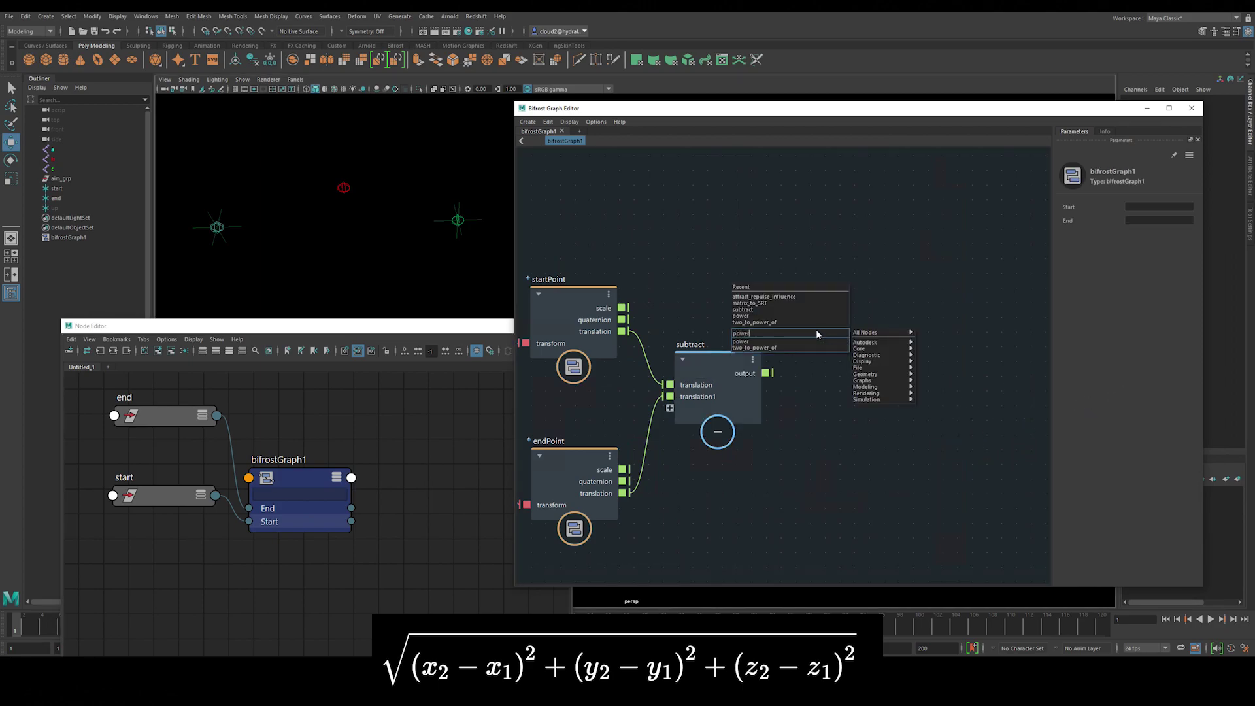
{"action": "key", "text": "Down"}
{"action": "left_click", "coordinate": [745, 342]}
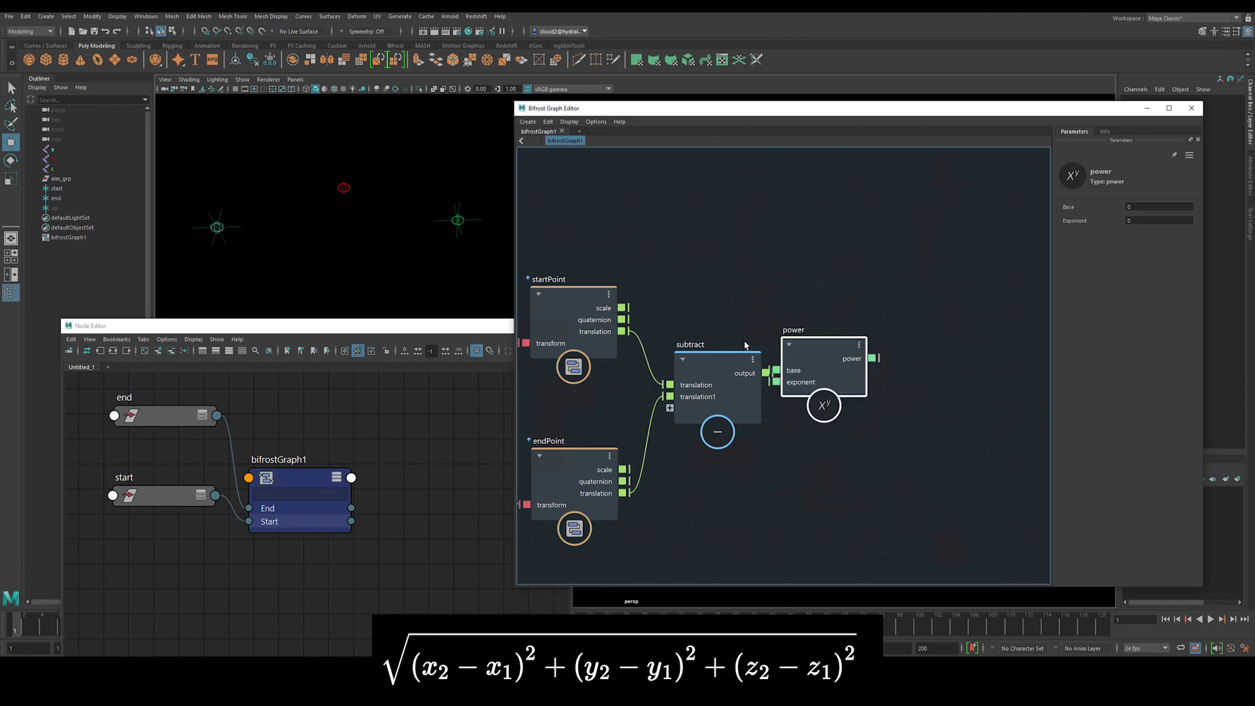
{"action": "left_click_drag", "start_coordinate": [802, 344], "coordinate": [836, 344]}
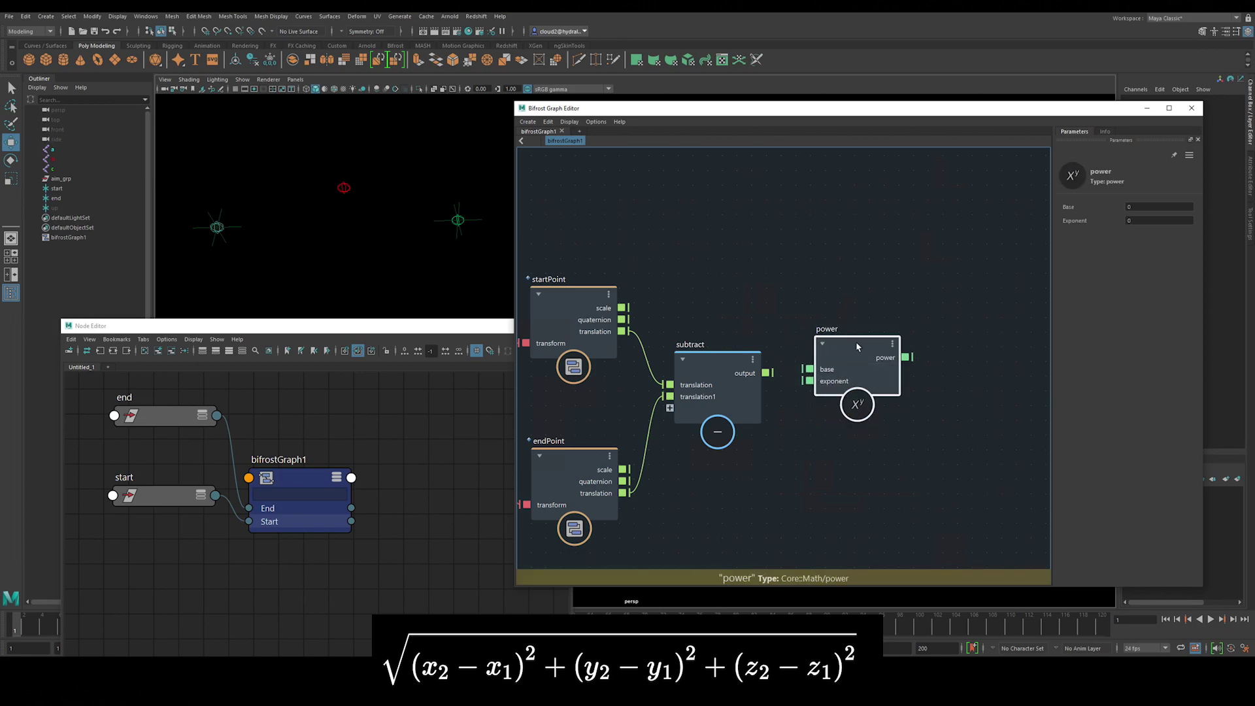
{"action": "left_click", "coordinate": [1144, 220]}
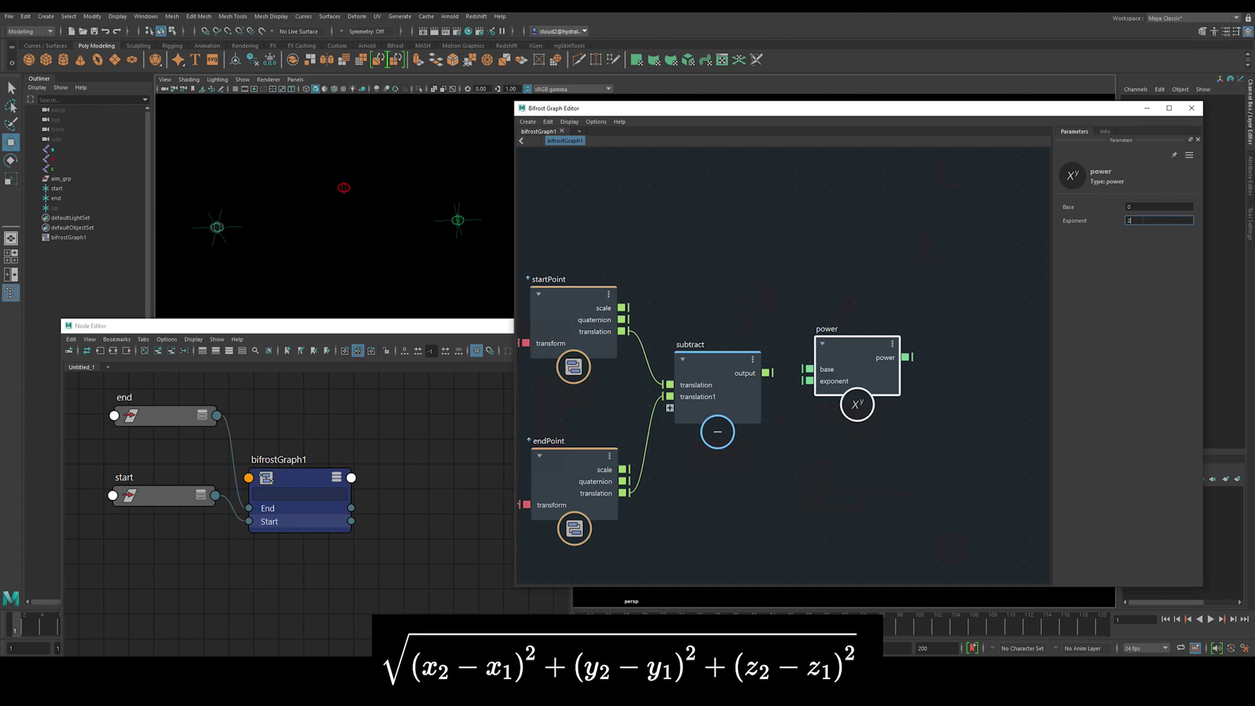
{"action": "left_click_drag", "start_coordinate": [853, 349], "coordinate": [857, 366]}
{"action": "left_click_drag", "start_coordinate": [767, 373], "coordinate": [846, 346]}
- Add a vector3_to_scalar node after power and connect the power result to its vector3 input
{"action": "scroll", "coordinate": [856, 419], "scroll_direction": "down", "scroll_amount": 1}
{"action": "middle_click_drag", "start_coordinate": [855, 418], "coordinate": [773, 441], "text": "alt"}
{"action": "left_click", "coordinate": [842, 436]}
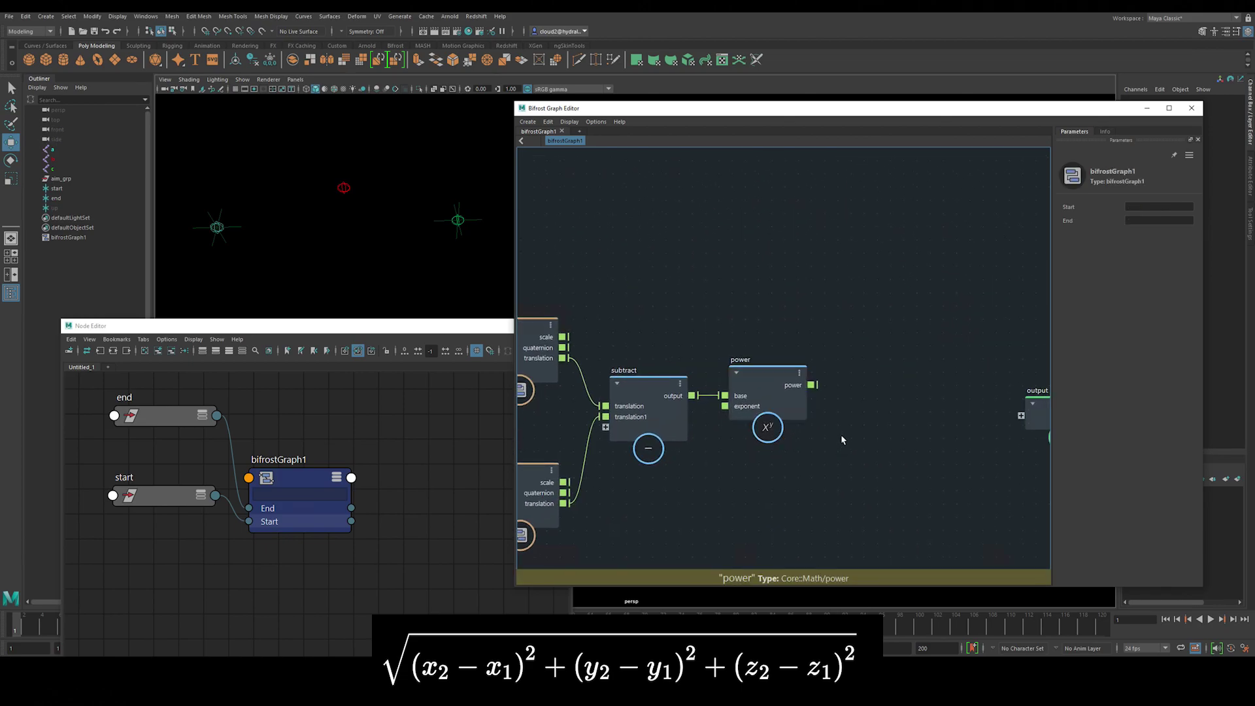
{"action": "key", "text": "Tab"}
{"action": "type", "text": "vector3"}
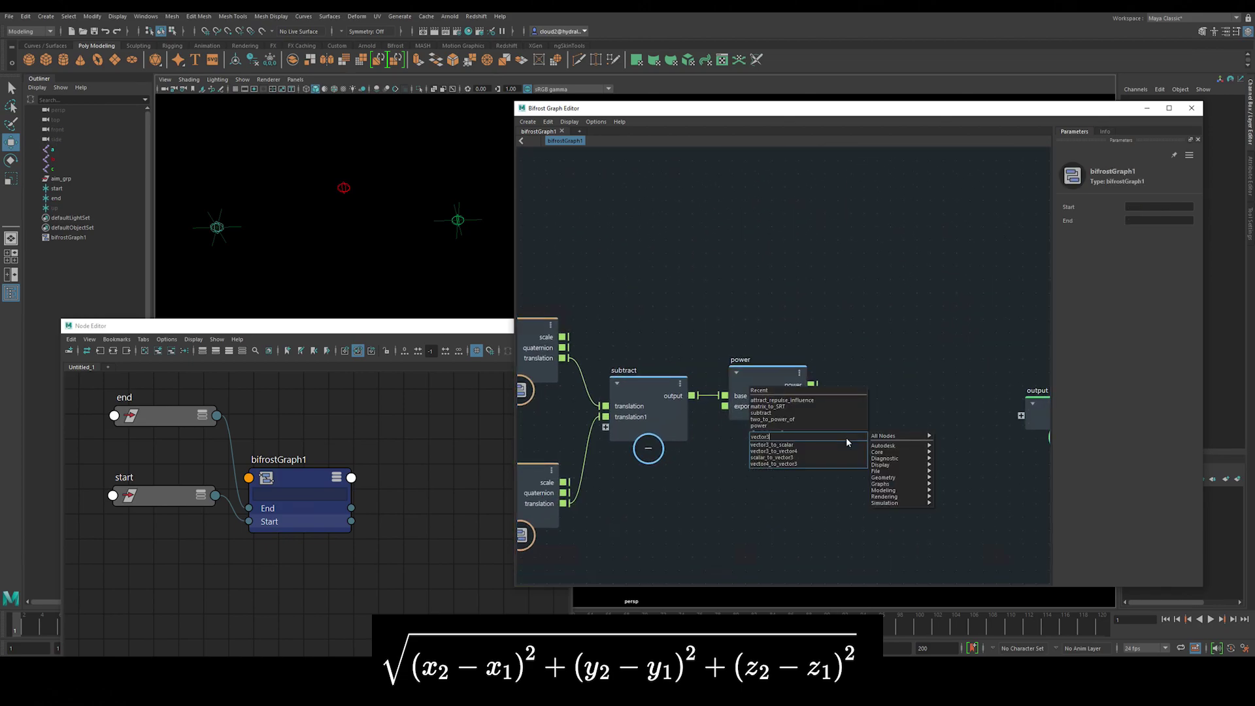
{"action": "type", "text": "_to_scalar"}
{"action": "key", "text": "Down"}
{"action": "key", "text": "Return"}
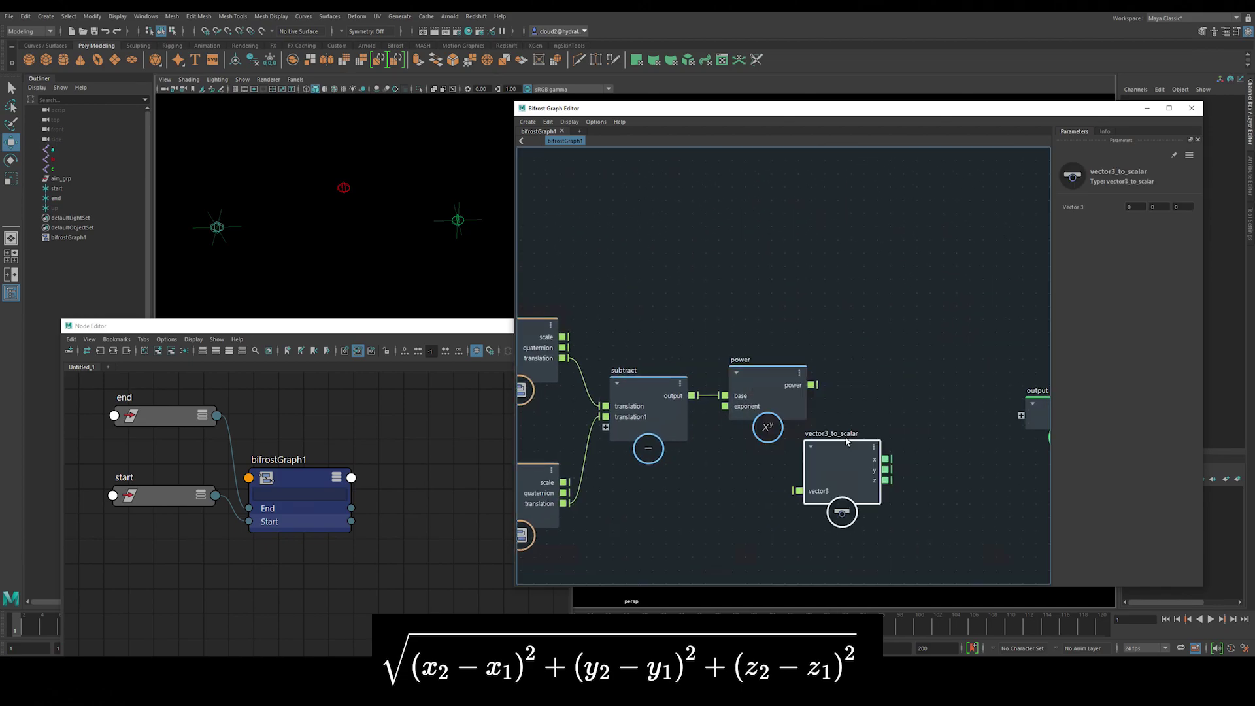
{"action": "left_click_drag", "start_coordinate": [841, 446], "coordinate": [881, 341]}
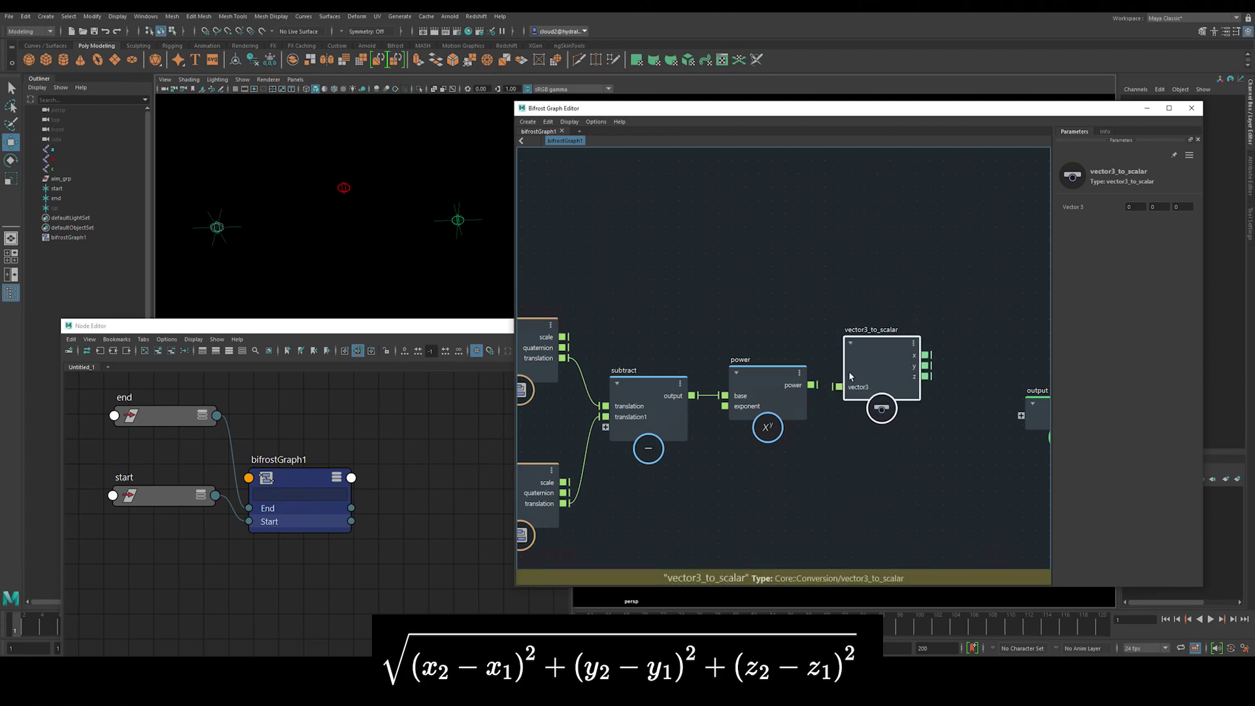
{"action": "left_click_drag", "start_coordinate": [818, 385], "coordinate": [861, 383]}
{"action": "left_click_drag", "start_coordinate": [866, 377], "coordinate": [865, 376]}
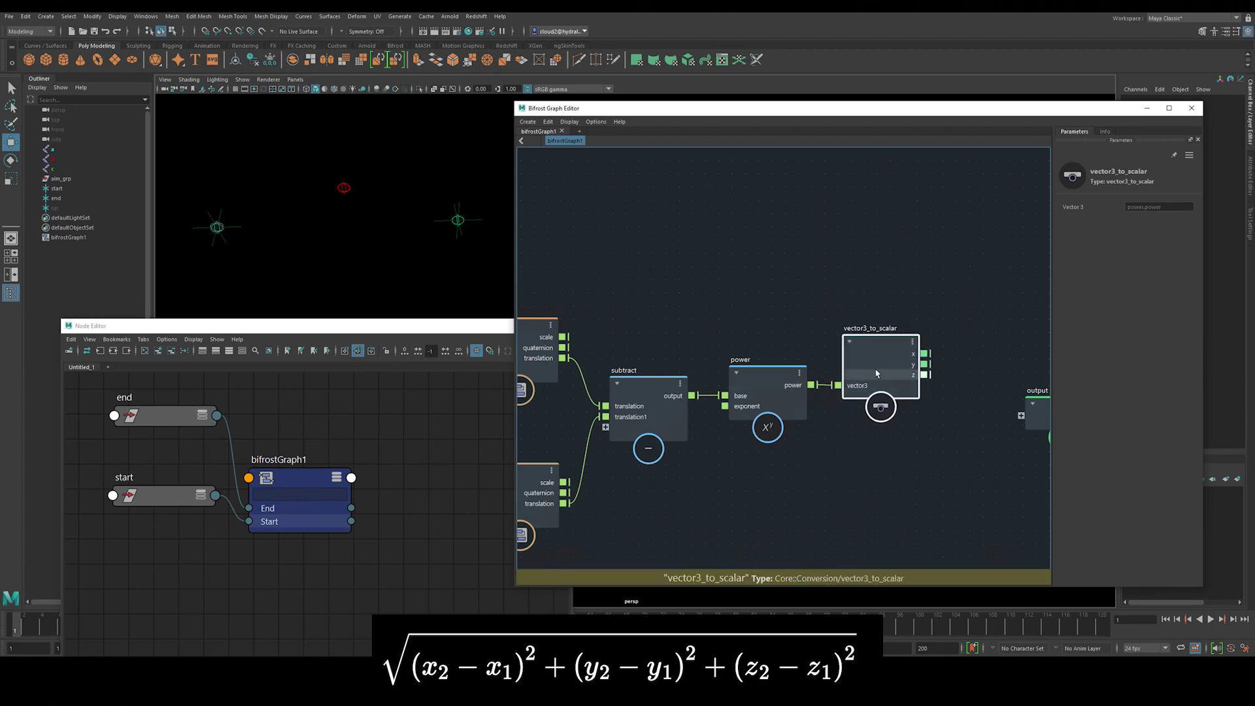
- Add an add node and sum the x, y and z outputs of vector3_to_scalar in it
{"action": "middle_click_drag", "start_coordinate": [895, 387], "coordinate": [682, 382], "text": "alt"}
{"action": "left_click_drag", "start_coordinate": [884, 409], "coordinate": [974, 395]}
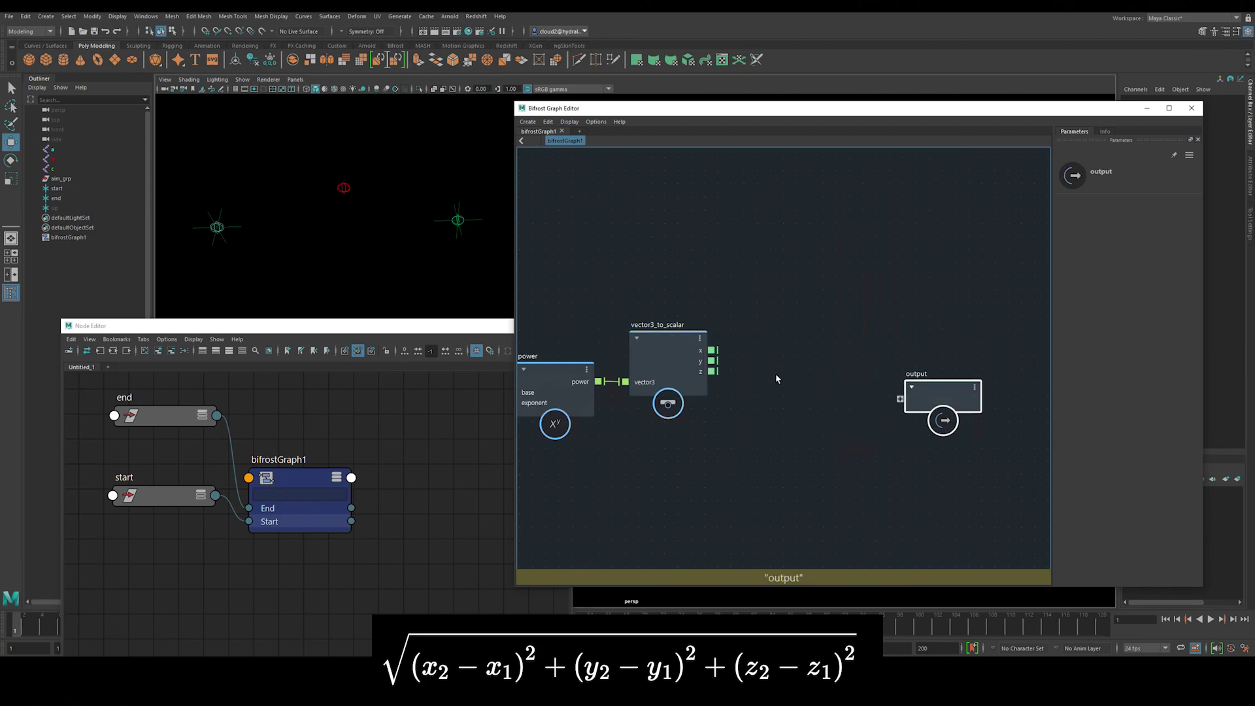
{"action": "left_click", "coordinate": [776, 375]}
{"action": "key", "text": "Tab"}
{"action": "type", "text": "add"}
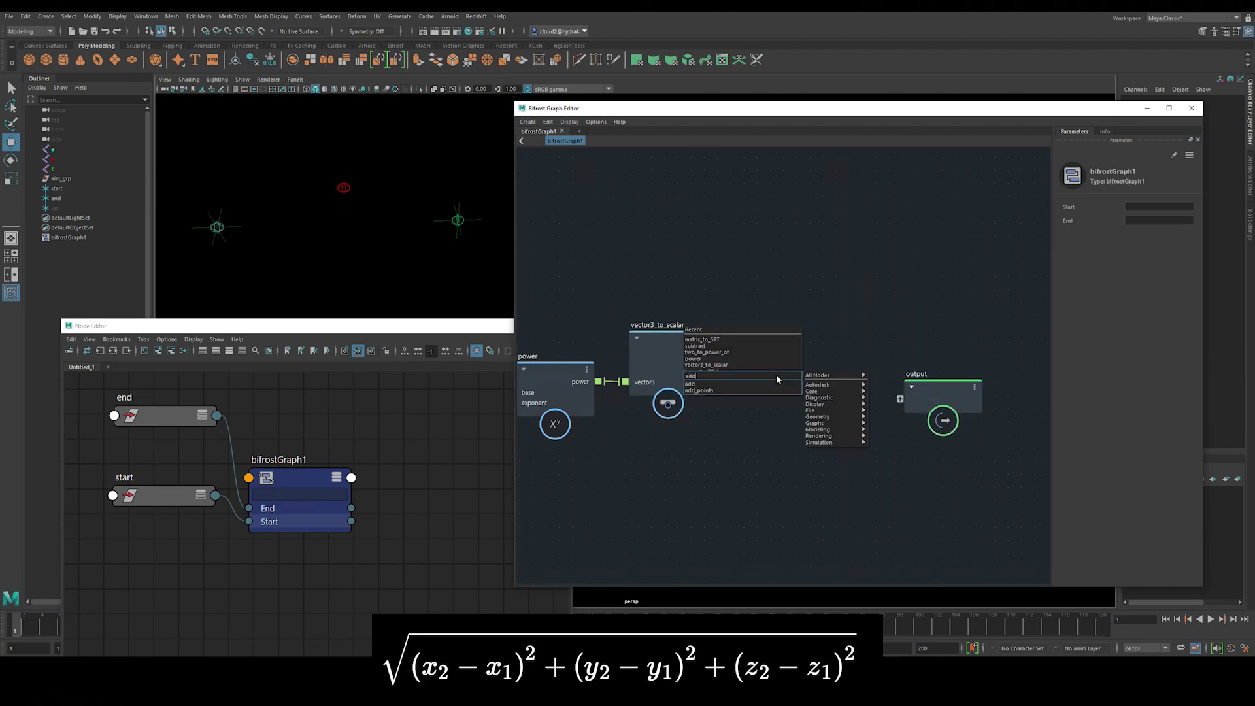
{"action": "key", "text": "Return"}
{"action": "left_click_drag", "start_coordinate": [750, 370], "coordinate": [772, 343]}
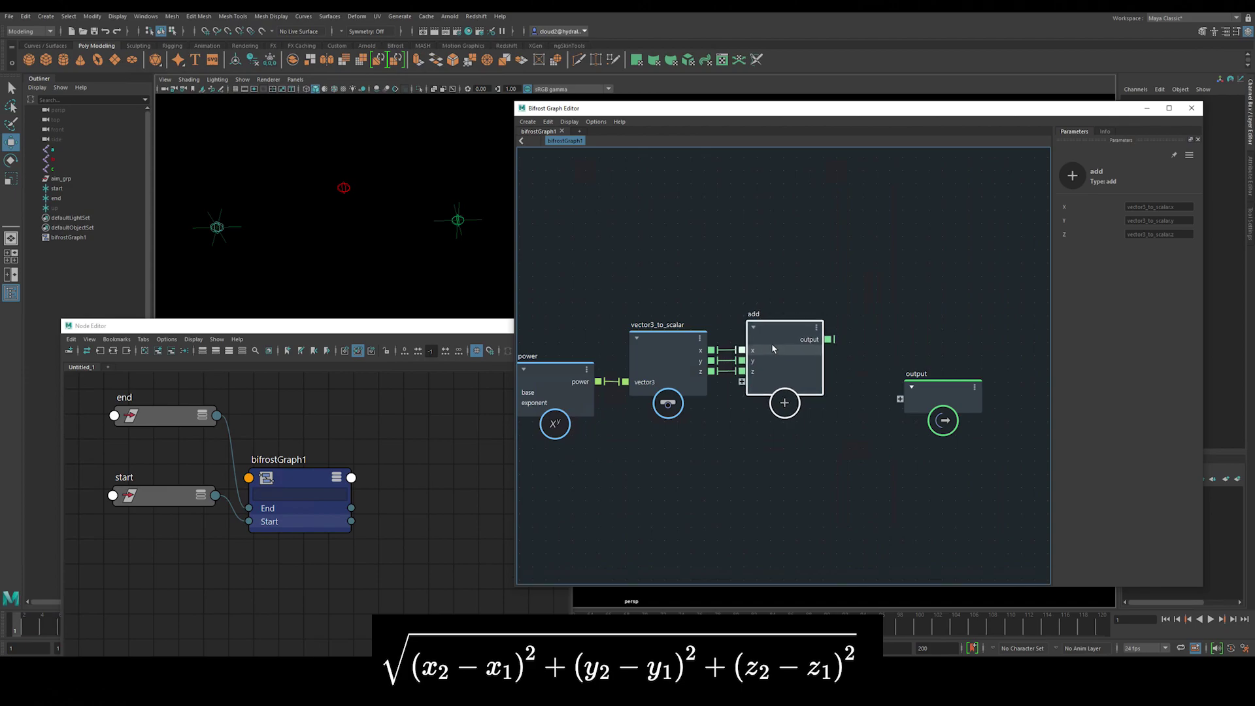
- Add a square_root node after add and connect the add output to its value
{"action": "left_click_drag", "start_coordinate": [930, 389], "coordinate": [1001, 392]}
{"action": "left_click", "coordinate": [870, 374]}
{"action": "key", "text": "Tab"}
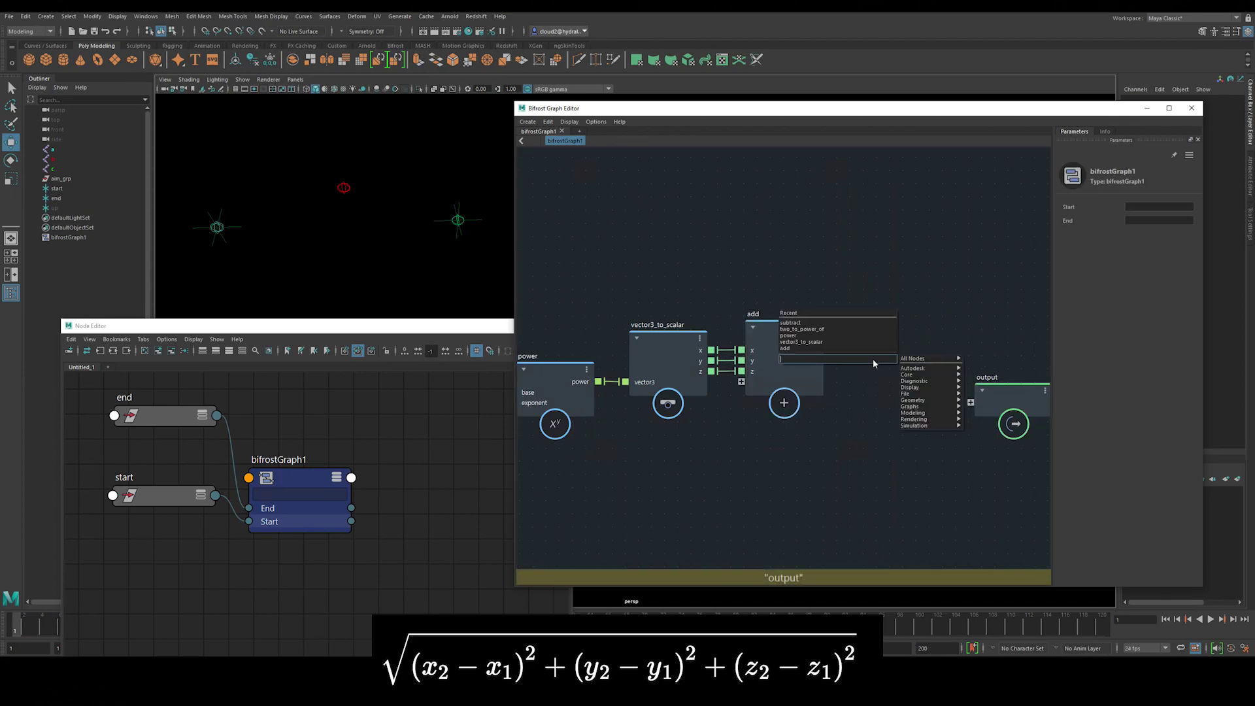
{"action": "type", "text": "square"}
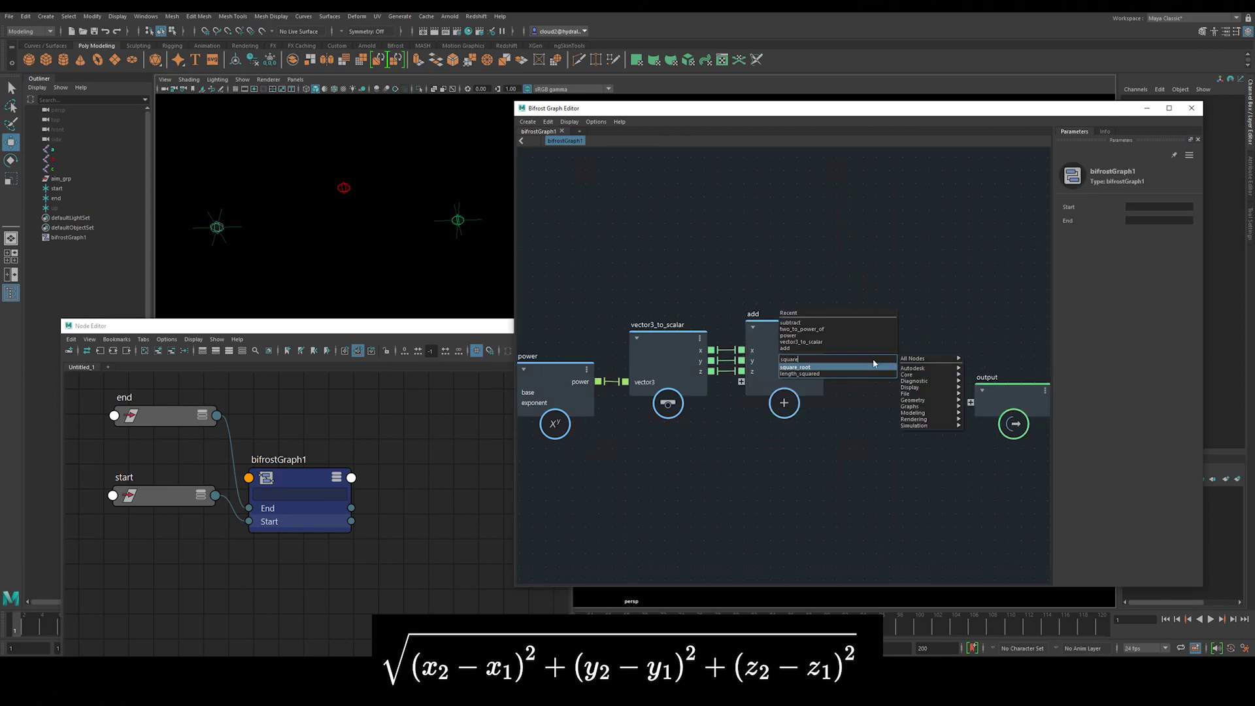
{"action": "left_click", "coordinate": [874, 367]}
{"action": "left_click_drag", "start_coordinate": [861, 367], "coordinate": [868, 341]}
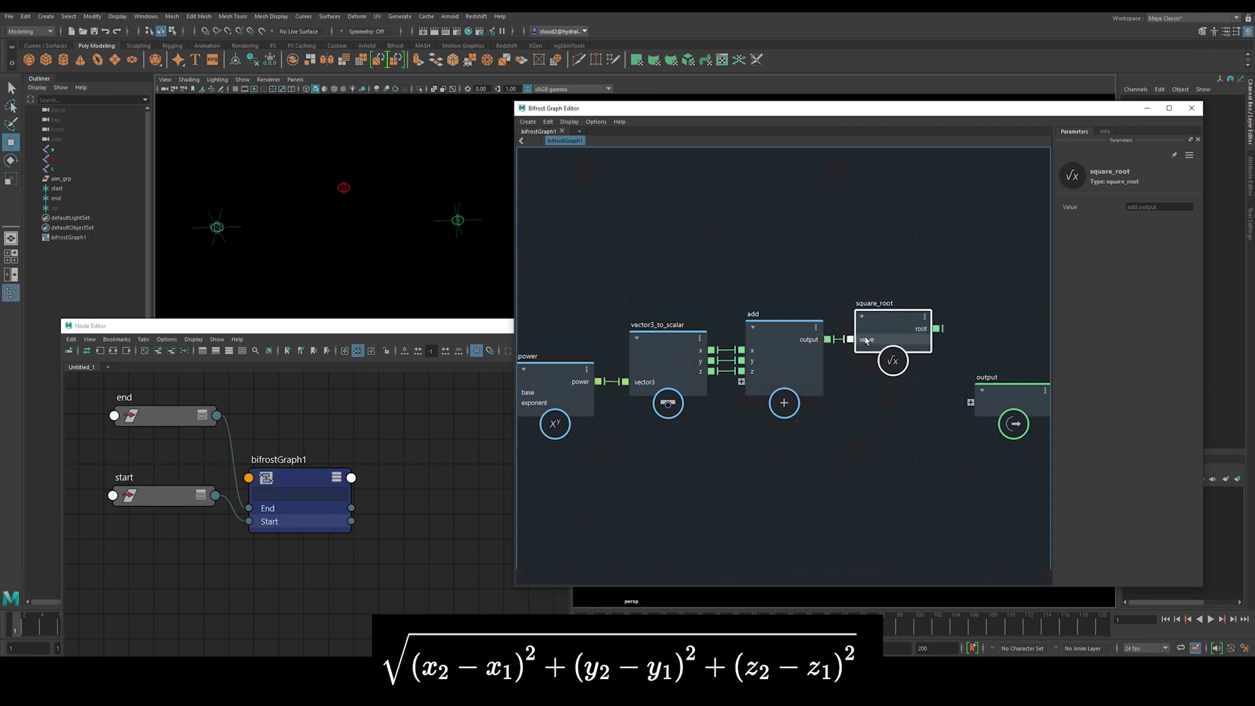
- Move the output node clear of square_root and place a backdrop behind the nodes from subtract to square_root
{"action": "scroll", "coordinate": [869, 345], "scroll_direction": "down", "scroll_amount": 4}
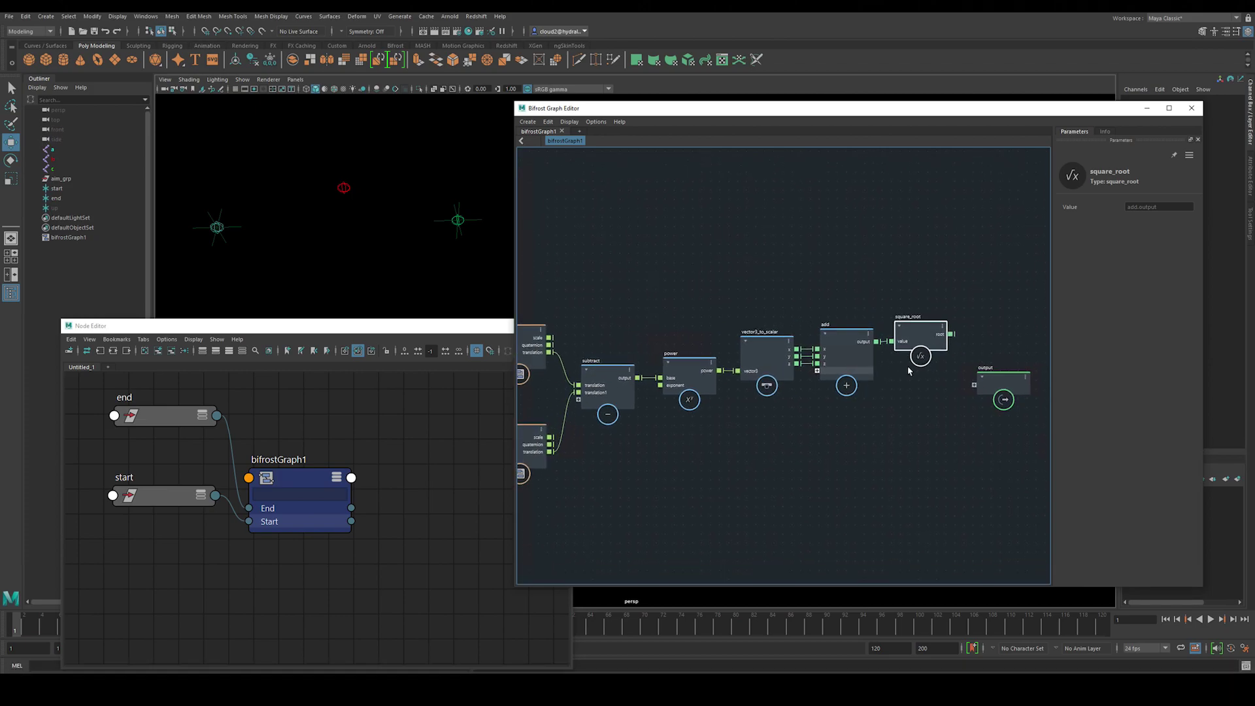
{"action": "left_click", "coordinate": [1015, 384]}
{"action": "left_click_drag", "start_coordinate": [1016, 384], "coordinate": [1080, 391]}
{"action": "left_click", "coordinate": [920, 422]}
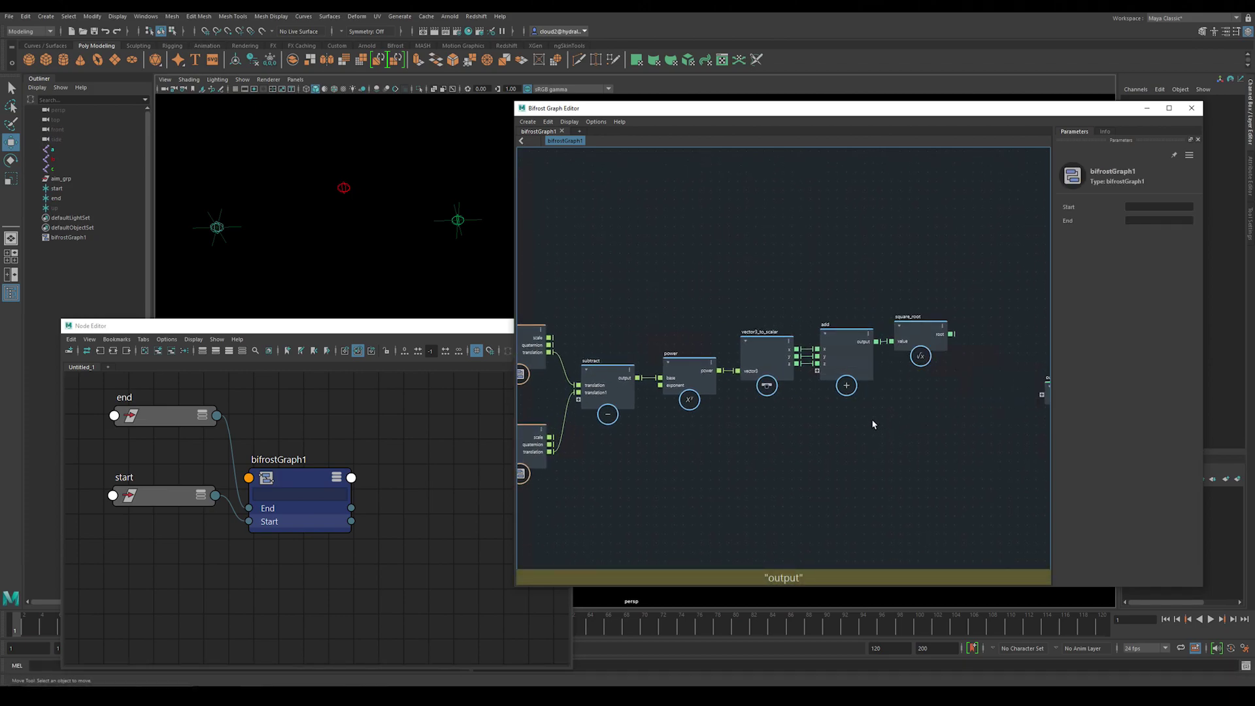
{"action": "left_click", "coordinate": [926, 344]}
{"action": "right_click", "coordinate": [595, 261]}
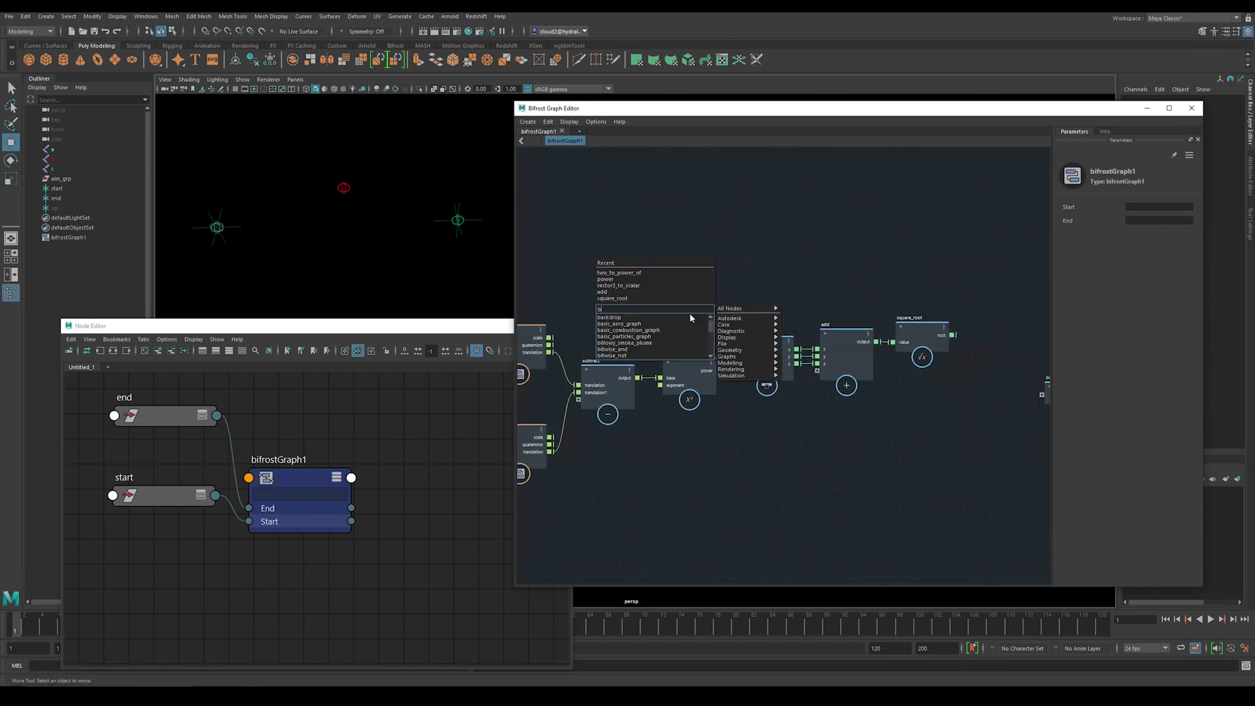
{"action": "left_click", "coordinate": [692, 316]}
{"action": "left_click_drag", "start_coordinate": [632, 315], "coordinate": [975, 426]}
{"action": "left_click_drag", "start_coordinate": [869, 418], "coordinate": [915, 444]}
{"action": "double_click", "coordinate": [981, 445]}
{"action": "left_click", "coordinate": [915, 445]}
- Label the backdrop around the distance calculation nodes "Length of side C"
{"action": "double_click", "coordinate": [673, 320]}
{"action": "type", "text": "Length of side C"}
{"action": "scroll", "coordinate": [650, 320], "scroll_direction": "up", "scroll_amount": 5}
{"action": "right_click", "coordinate": [778, 406]}
{"action": "left_click", "coordinate": [652, 405]}
{"action": "scroll", "coordinate": [651, 392], "scroll_direction": "down", "scroll_amount": 5}
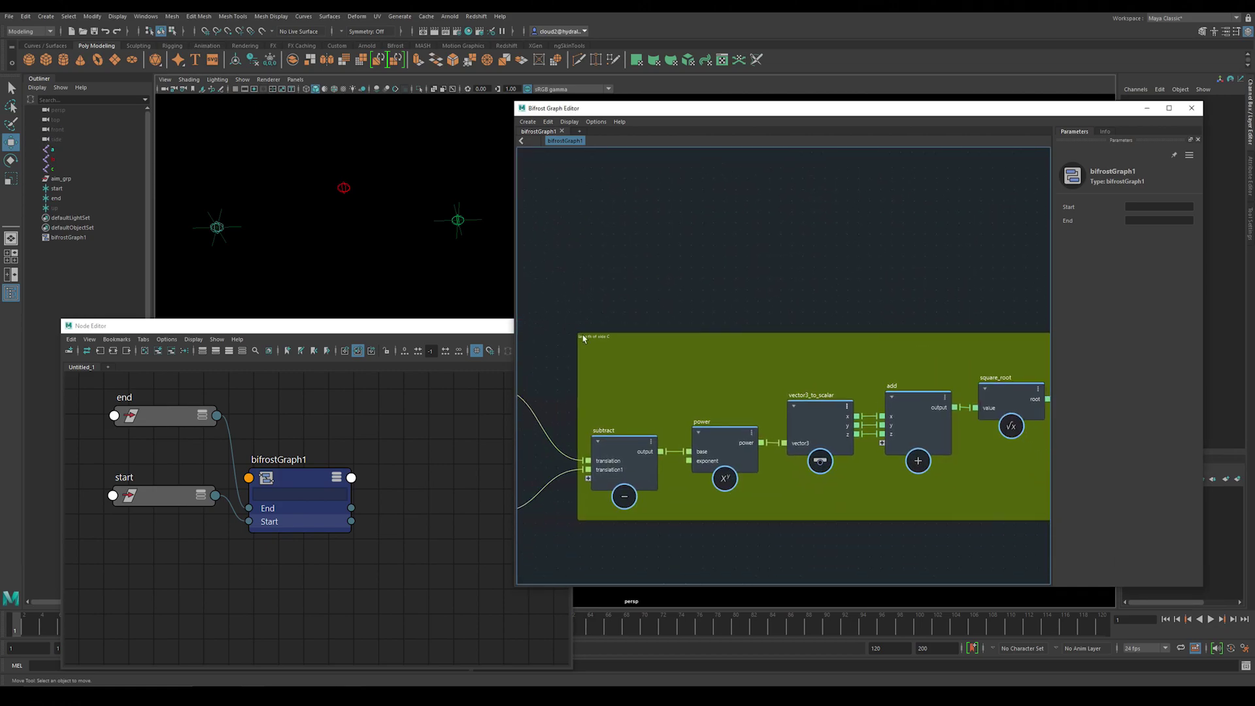
{"action": "middle_click_drag", "start_coordinate": [671, 368], "coordinate": [652, 366]}
- Create a distance measurement with the Distance Tool and move its locators onto the start locator and the red middle point
{"action": "left_click", "coordinate": [314, 253]}
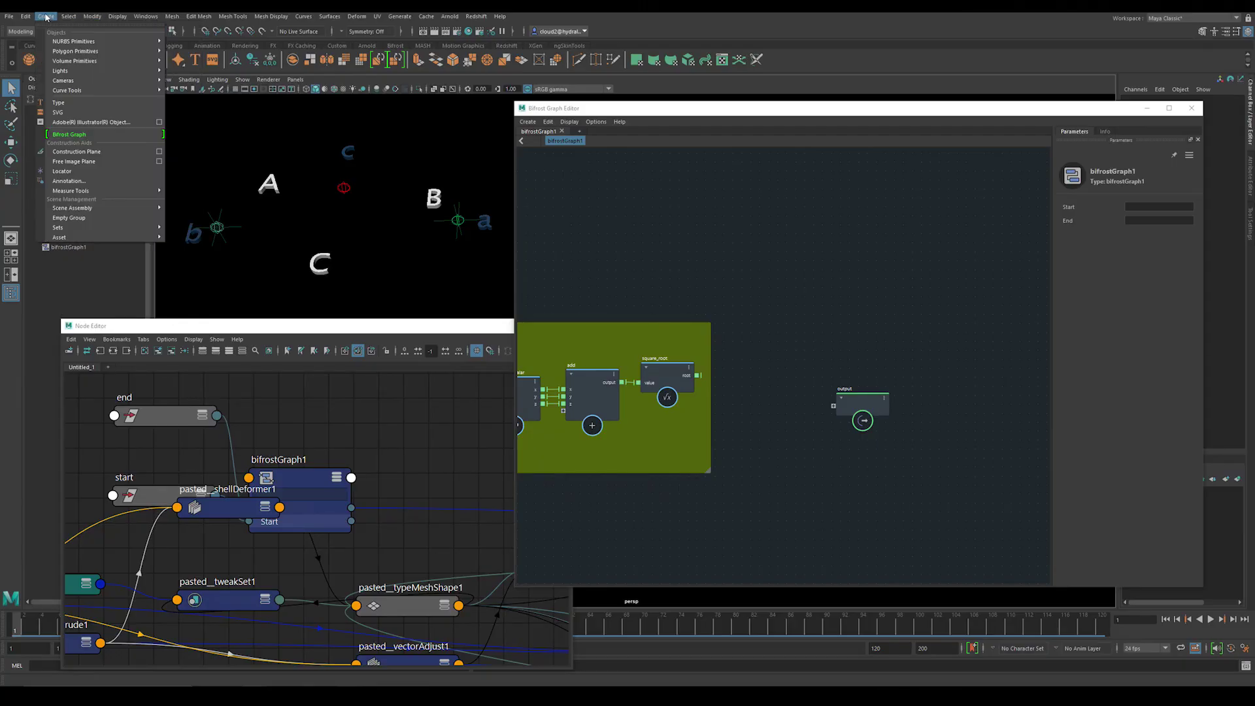
{"action": "mouse_move", "coordinate": [114, 190]}
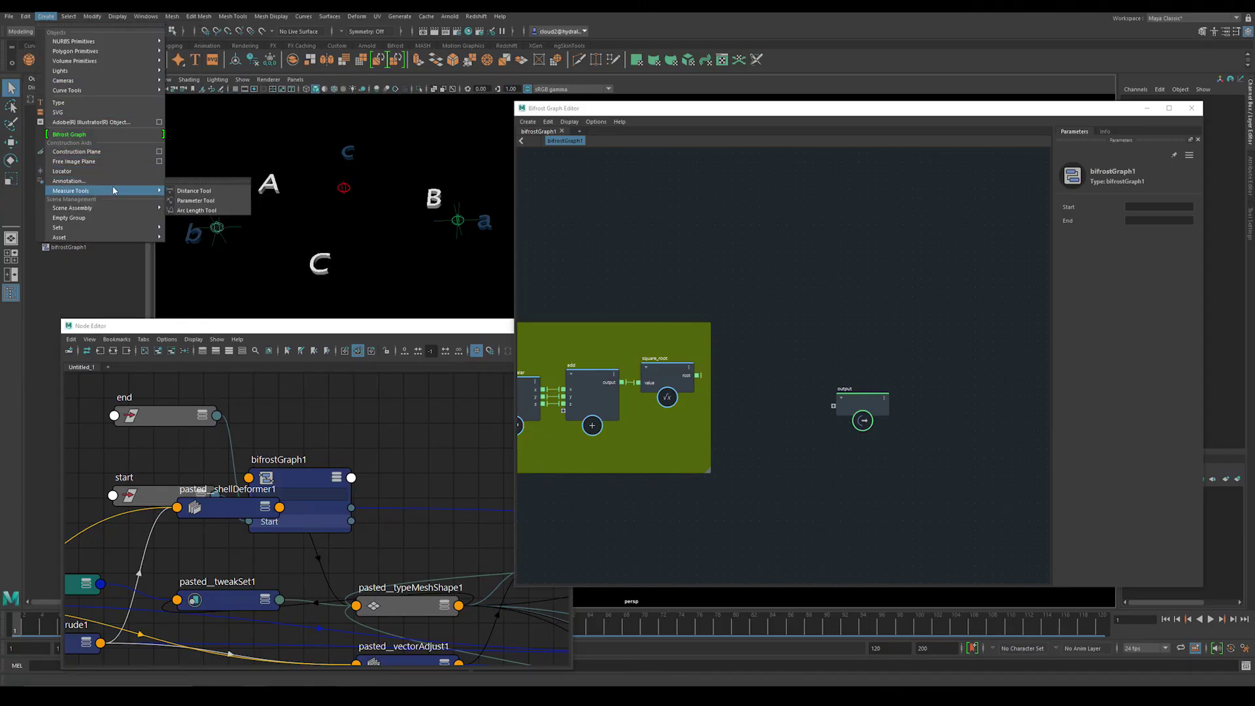
{"action": "left_click", "coordinate": [205, 194]}
{"action": "left_click", "coordinate": [238, 238]}
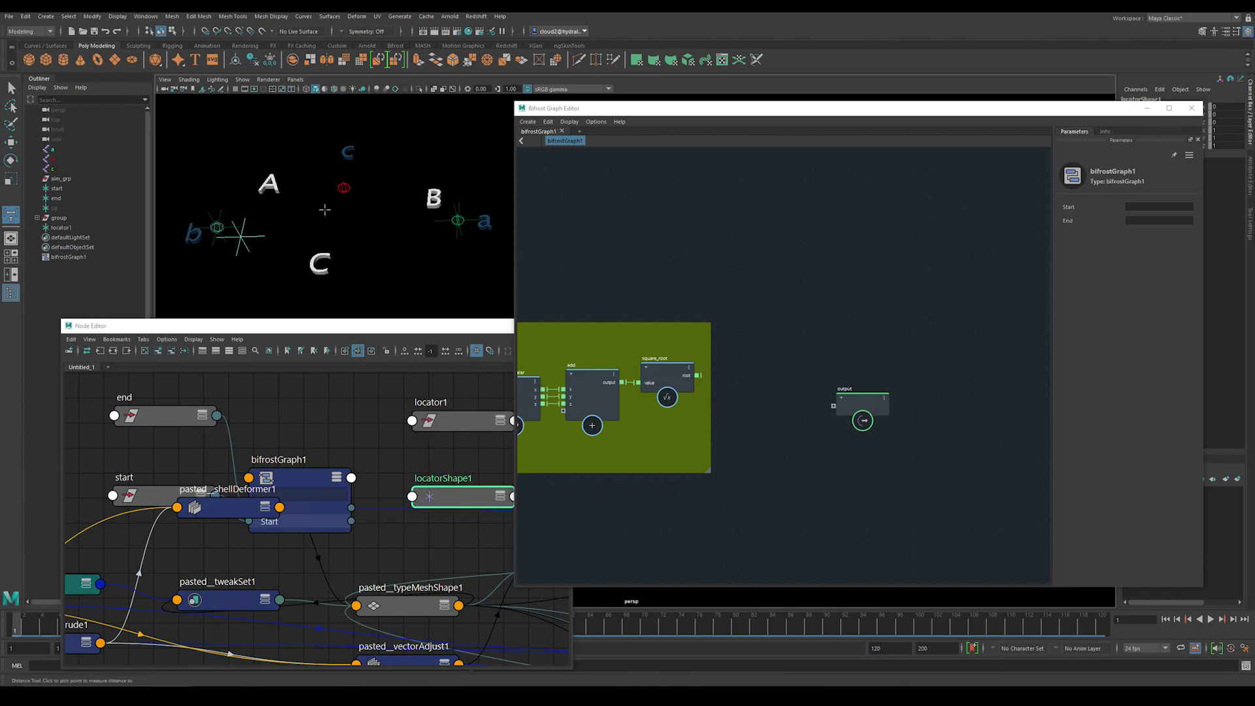
{"action": "left_click", "coordinate": [326, 204]}
{"action": "left_click", "coordinate": [240, 239]}
{"action": "key", "text": "w"}
{"action": "left_click_drag", "start_coordinate": [238, 239], "coordinate": [219, 228]}
{"action": "left_click", "coordinate": [327, 204]}
{"action": "left_click_drag", "start_coordinate": [327, 204], "coordinate": [338, 200]}
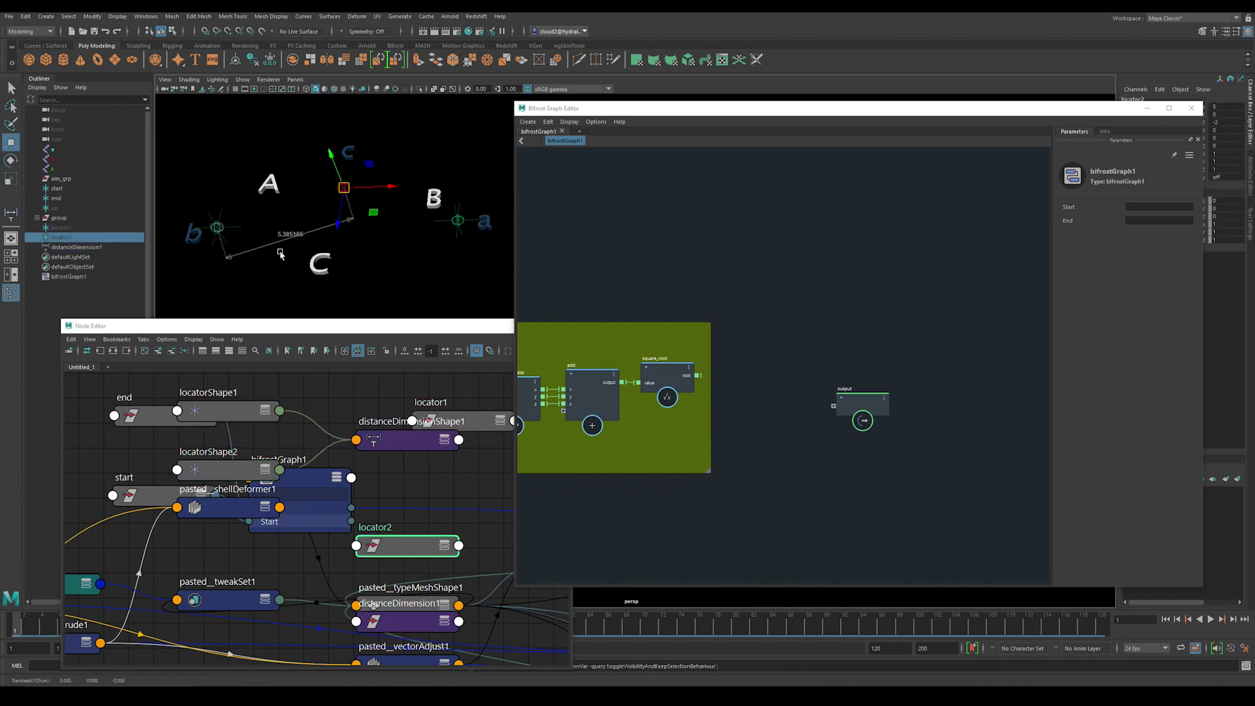
- Create a second distance measurement and move its locators onto the red middle point and the end locator
{"action": "key", "text": "g"}
{"action": "left_click", "coordinate": [314, 211]}
{"action": "left_click", "coordinate": [395, 238]}
{"action": "key", "text": "w"}
{"action": "left_click", "coordinate": [395, 238]}
{"action": "left_click_drag", "start_coordinate": [395, 238], "coordinate": [457, 221]}
{"action": "left_click", "coordinate": [314, 211]}
{"action": "left_click_drag", "start_coordinate": [314, 211], "coordinate": [344, 188]}
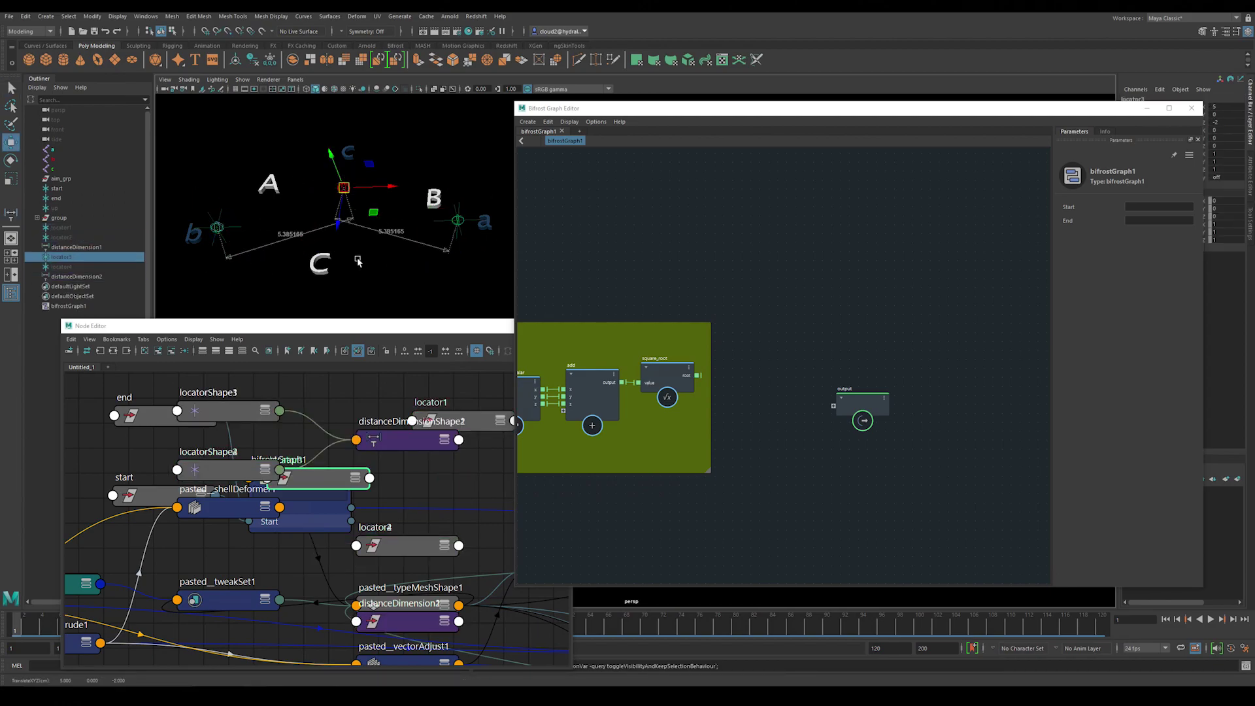
- Create a third distance measurement between the start and end locators and hide its two measuring locators
{"action": "key", "text": "g"}
{"action": "left_click", "coordinate": [240, 226]}
{"action": "left_click", "coordinate": [405, 253]}
{"action": "key", "text": "w"}
{"action": "left_click", "coordinate": [405, 252]}
{"action": "left_click_drag", "start_coordinate": [405, 252], "coordinate": [458, 220]}
{"action": "left_click", "coordinate": [242, 226]}
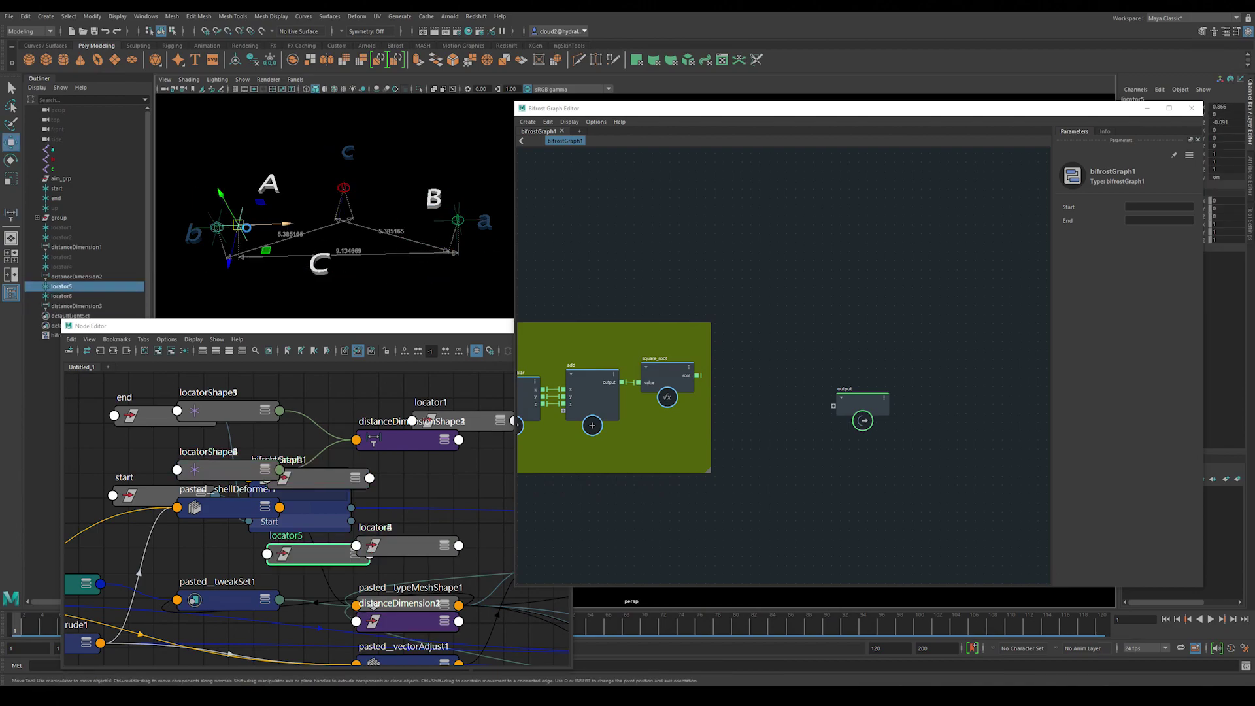
{"action": "left_click_drag", "start_coordinate": [247, 228], "coordinate": [217, 228]}
{"action": "left_click", "coordinate": [69, 296], "text": "shift"}
{"action": "key", "text": "ctrl+h"}
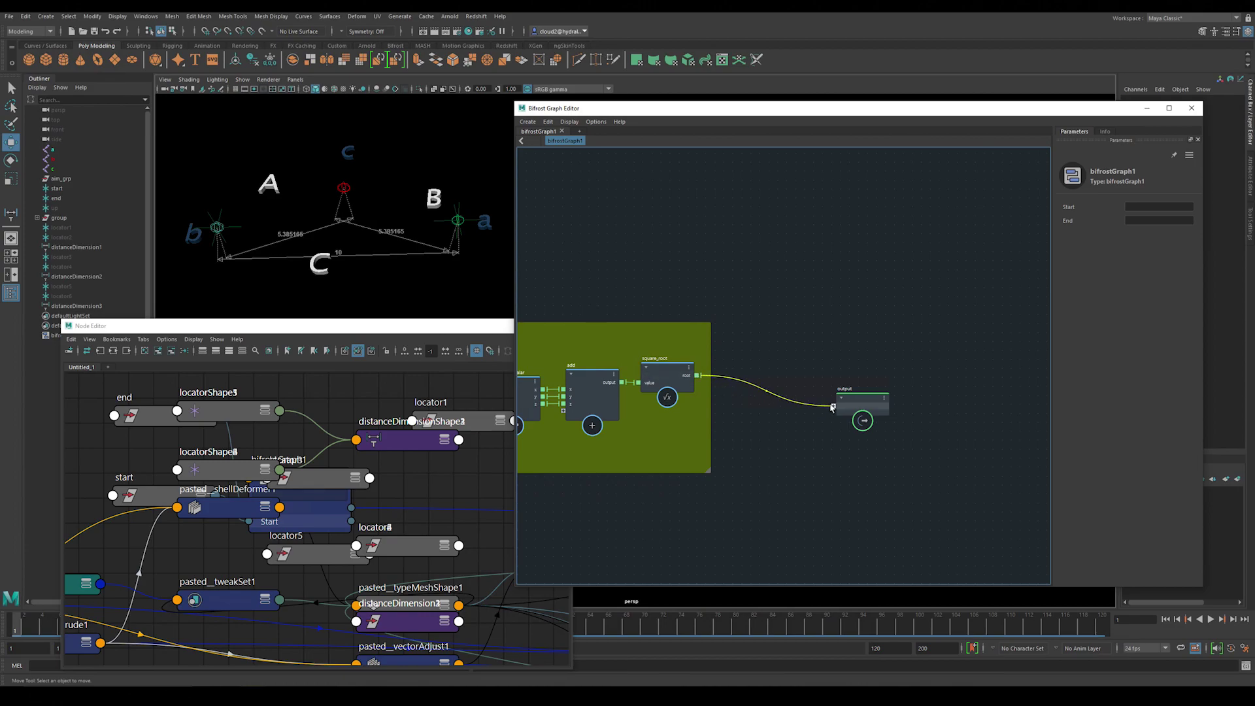
- Connect the square_root node's root to the graph output and display only bifrostGraph1 with its connections in the Node Editor
{"action": "left_click_drag", "start_coordinate": [833, 408], "coordinate": [834, 407]}
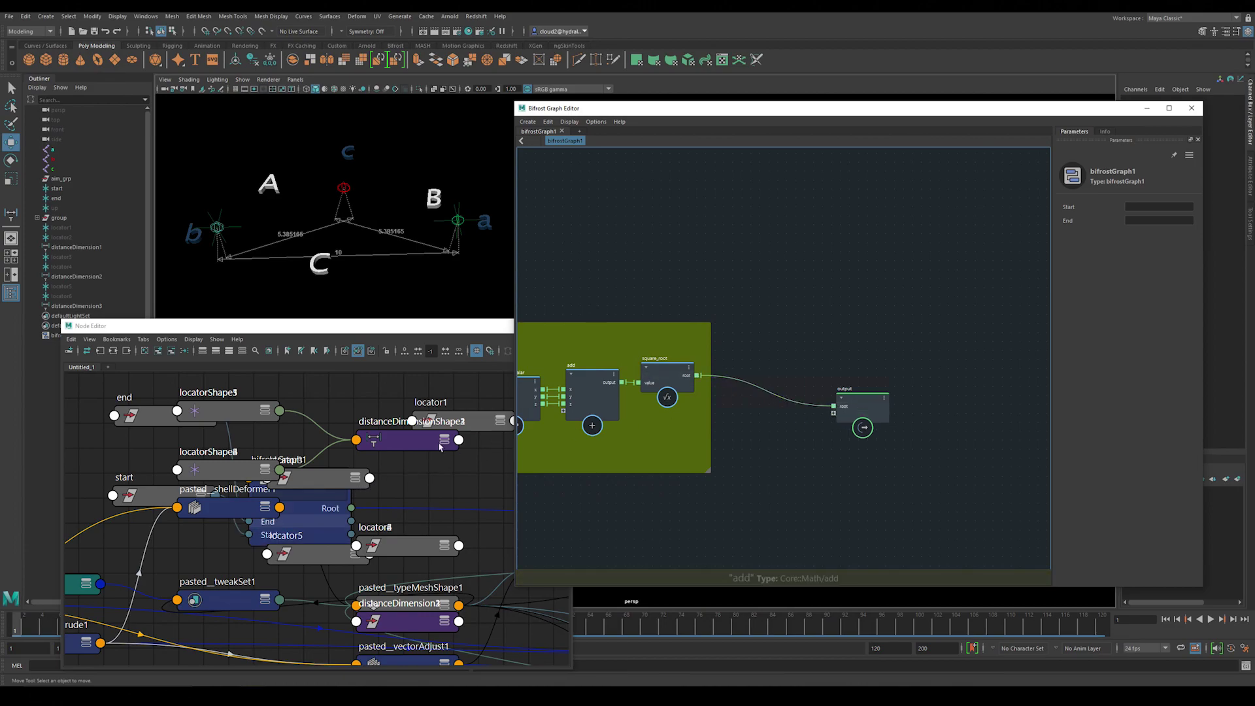
{"action": "left_click", "coordinate": [353, 493]}
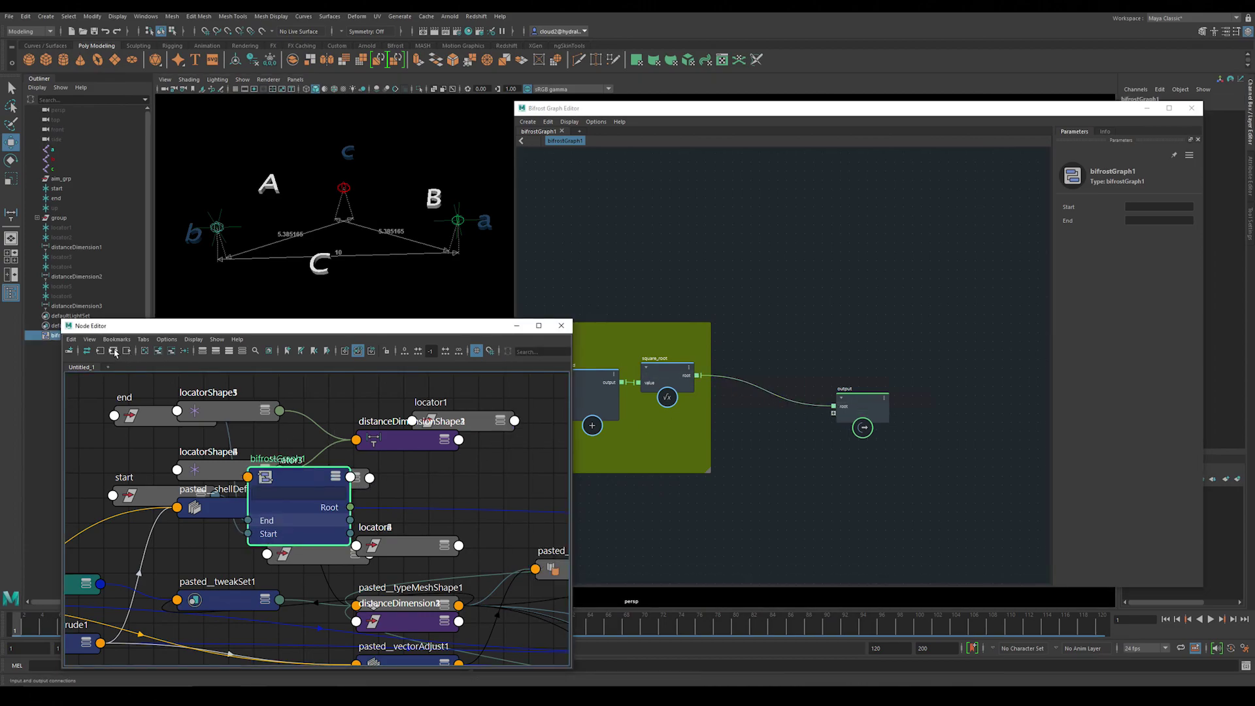
{"action": "left_click", "coordinate": [114, 352]}
{"action": "middle_click_drag", "start_coordinate": [371, 448], "coordinate": [286, 437], "text": "alt"}
{"action": "right_click_drag", "start_coordinate": [318, 423], "coordinate": [300, 449], "text": "alt"}
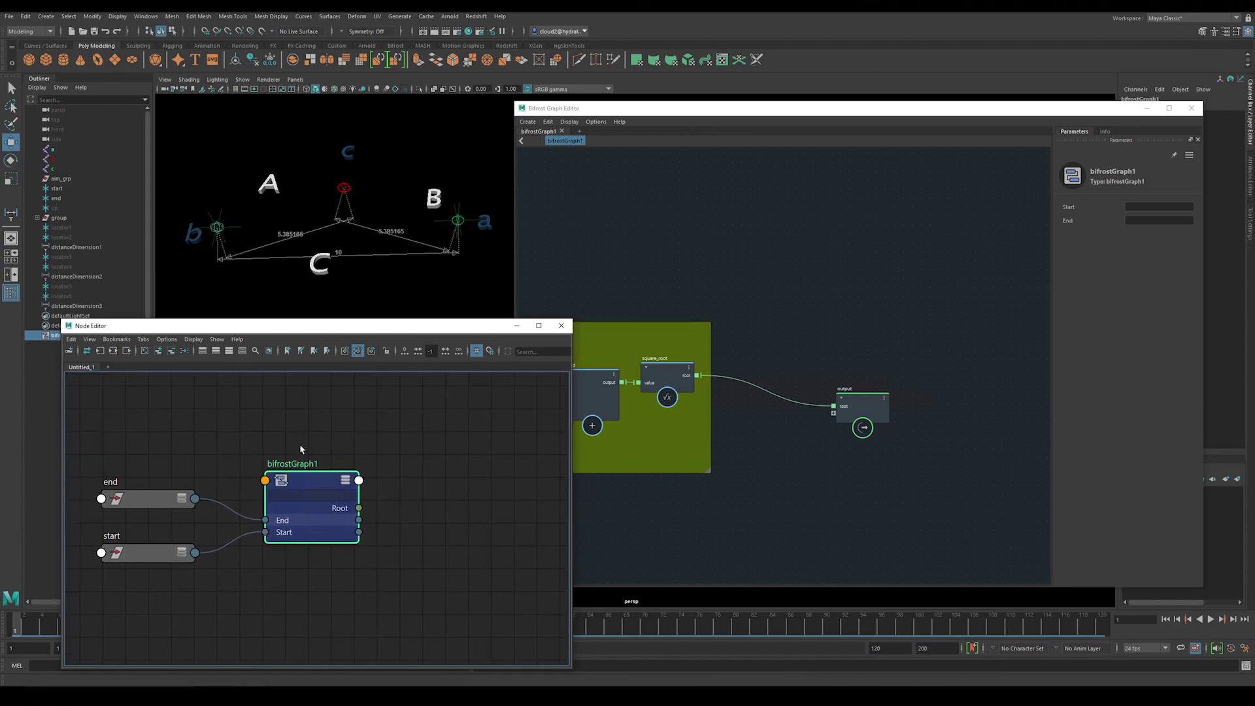
- Create an empty group and connect bifrostGraph1's Root output to its Translate X in the Node Editor
{"action": "left_click", "coordinate": [234, 296]}
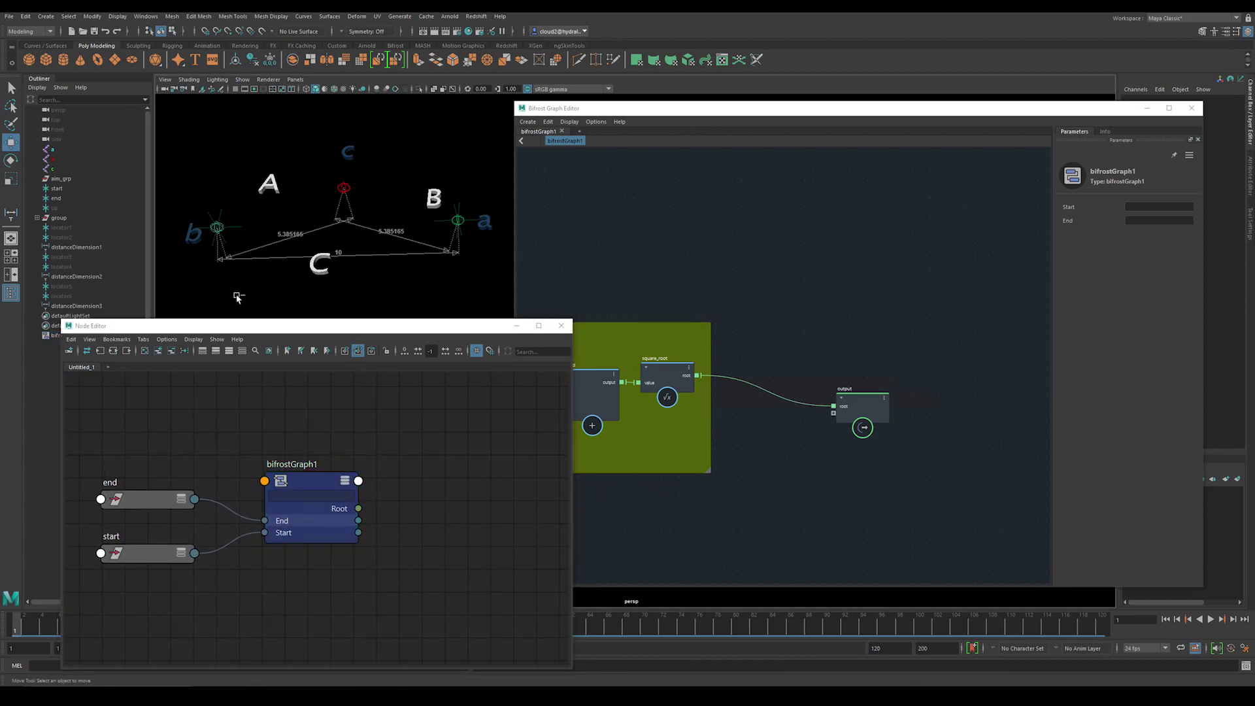
{"action": "key", "text": "ctrl+g"}
{"action": "left_click_drag", "start_coordinate": [426, 516], "coordinate": [425, 453]}
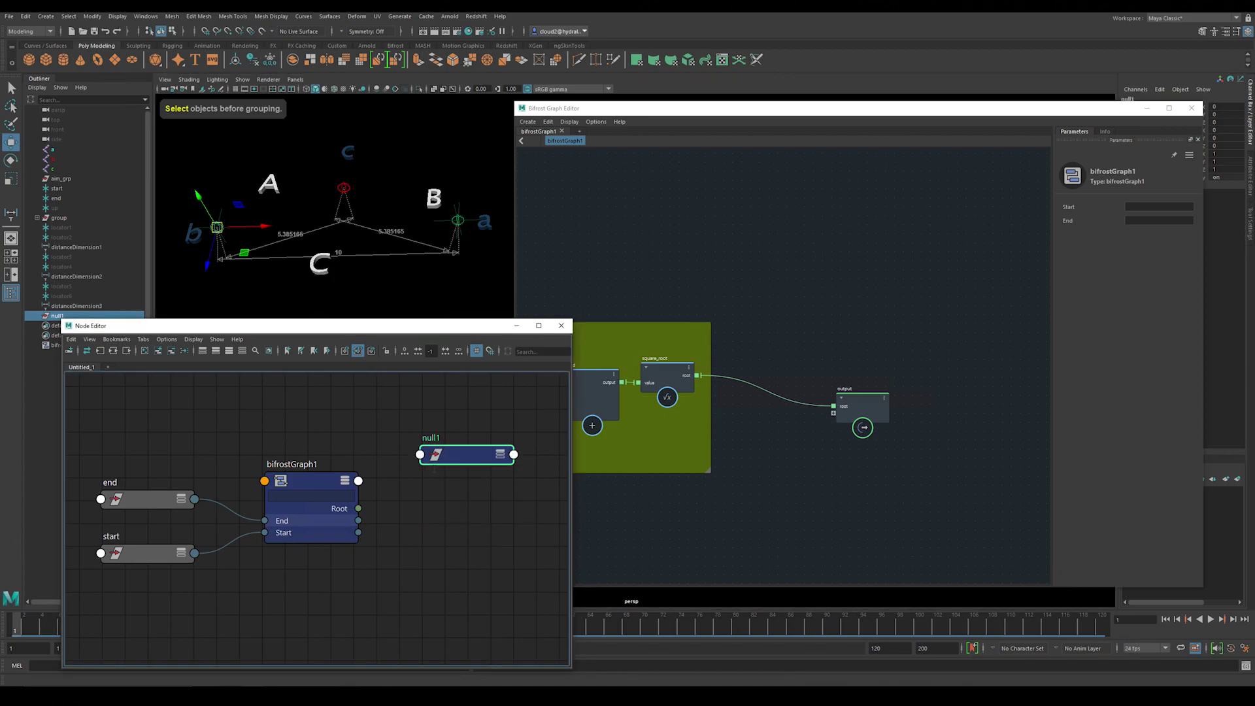
{"action": "key", "text": "3"}
{"action": "left_click_drag", "start_coordinate": [358, 509], "coordinate": [420, 494]}
{"action": "left_click", "coordinate": [426, 482]}
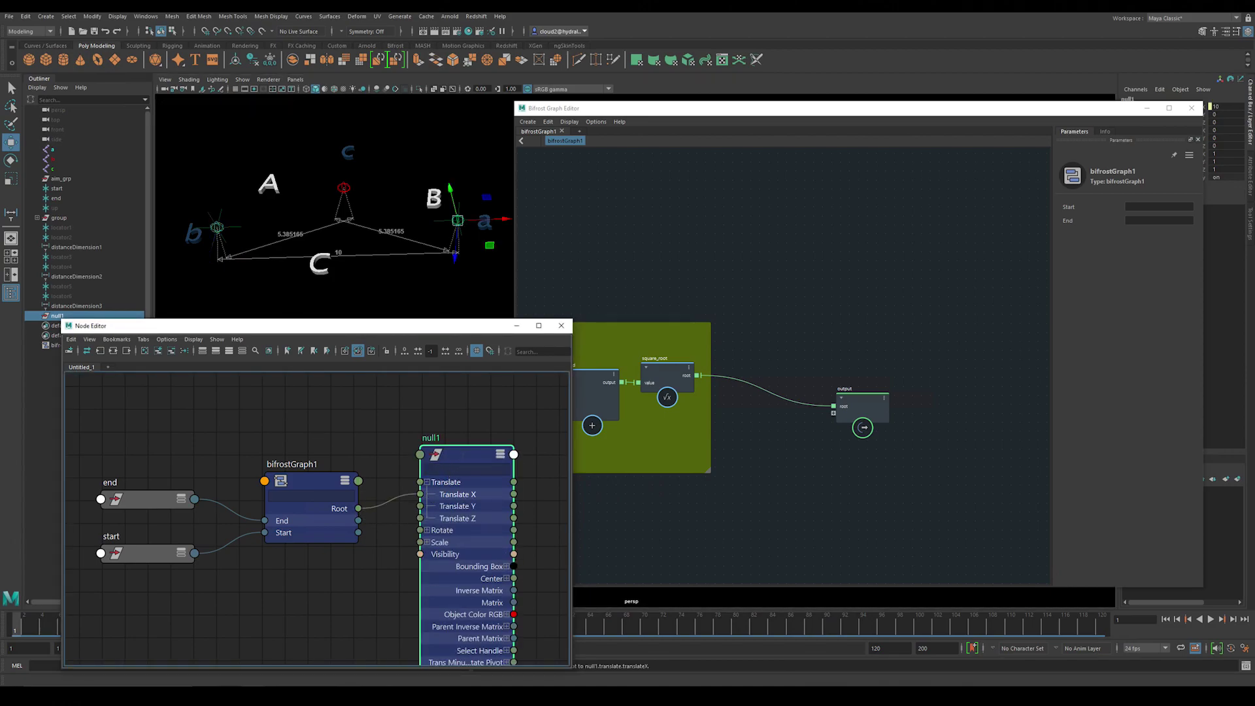
- Check null1's Translate X value against the side C distance measurement in the viewport
{"action": "left_click_drag", "start_coordinate": [1156, 108], "coordinate": [1183, 159]}
{"action": "left_click", "coordinate": [1205, 107]}
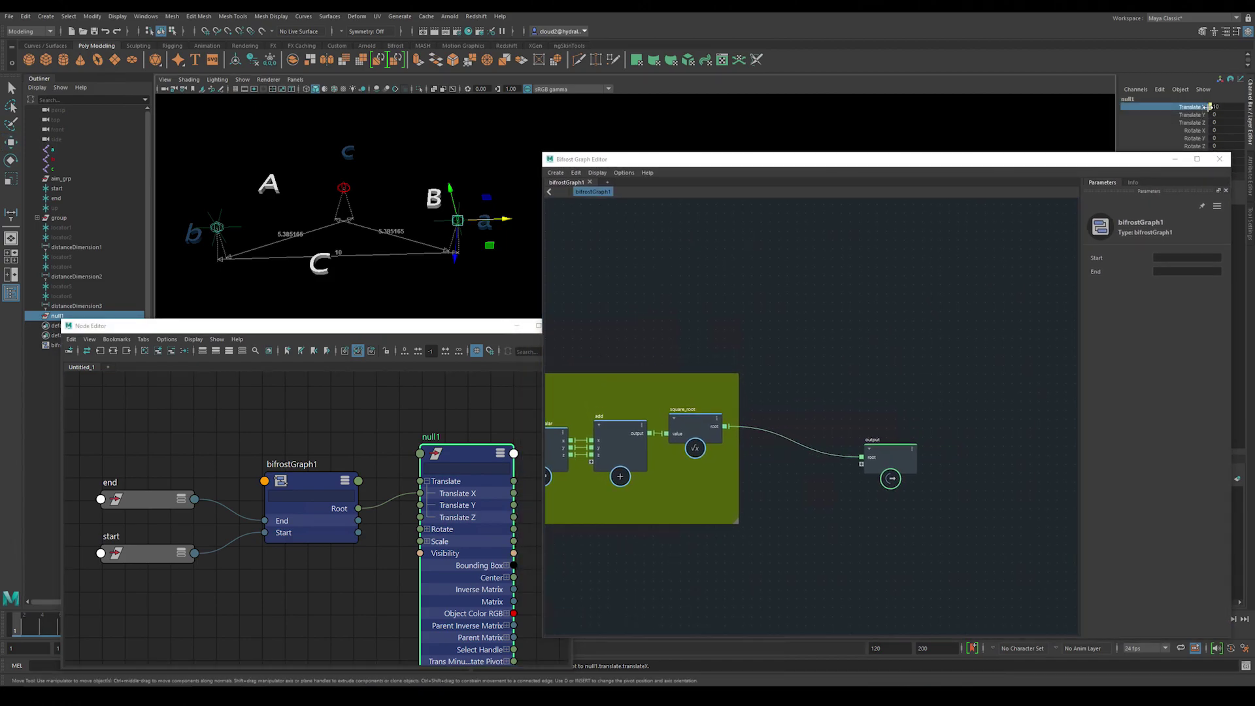
{"action": "left_click_drag", "start_coordinate": [936, 163], "coordinate": [927, 125]}
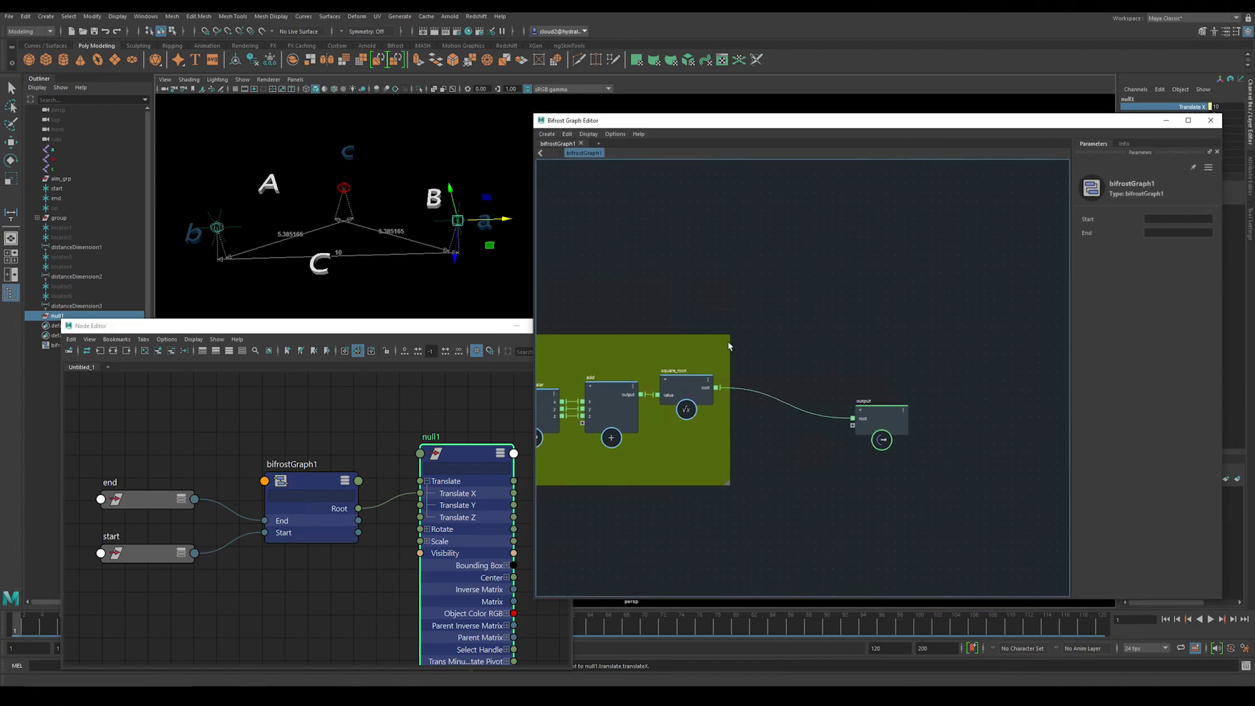
{"action": "key", "text": "f"}
{"action": "middle_click_drag", "start_coordinate": [850, 361], "coordinate": [602, 363], "text": "alt"}
- Disconnect bifrostGraph1's Root output from null1's Translate X and move the null1 node farther away
{"action": "left_click", "coordinate": [428, 404]}
{"action": "left_click_drag", "start_coordinate": [454, 455], "coordinate": [458, 456]}
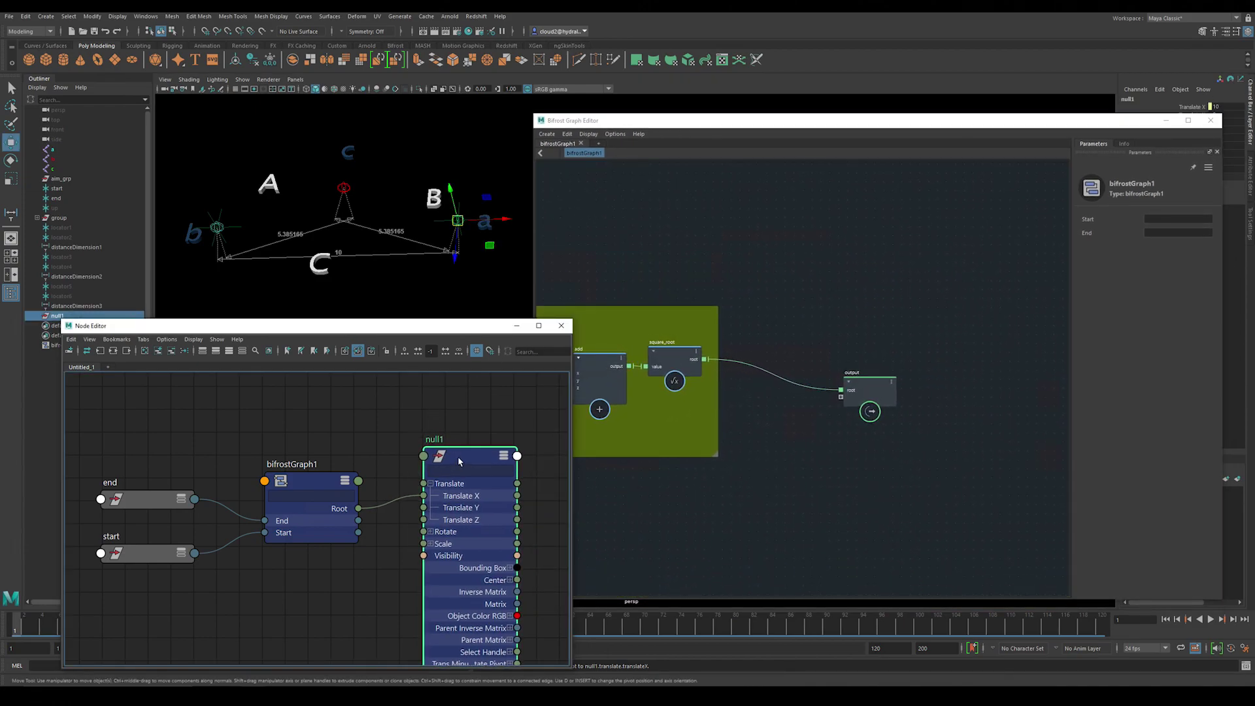
{"action": "left_click", "coordinate": [408, 498]}
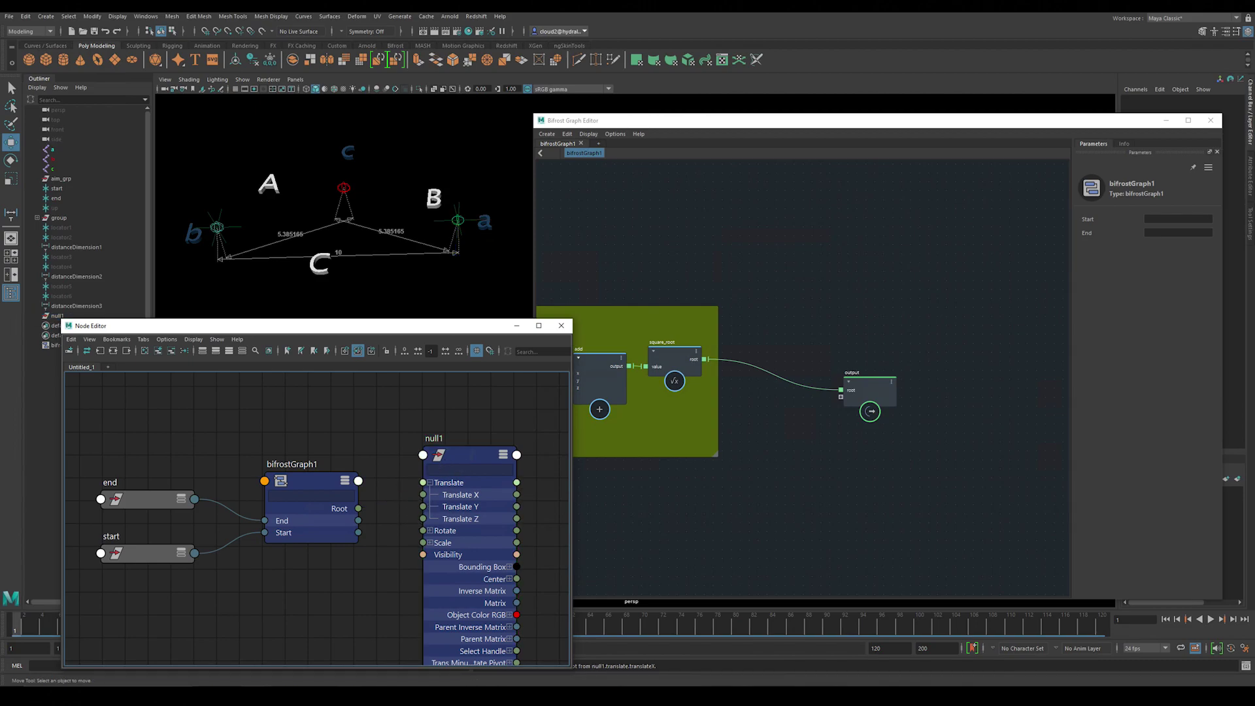
{"action": "left_click_drag", "start_coordinate": [476, 449], "coordinate": [526, 442]}
- Group the measuring locators and the three distance dimensions as distance_grp
{"action": "left_click", "coordinate": [457, 419]}
{"action": "left_click_drag", "start_coordinate": [70, 305], "coordinate": [71, 228]}
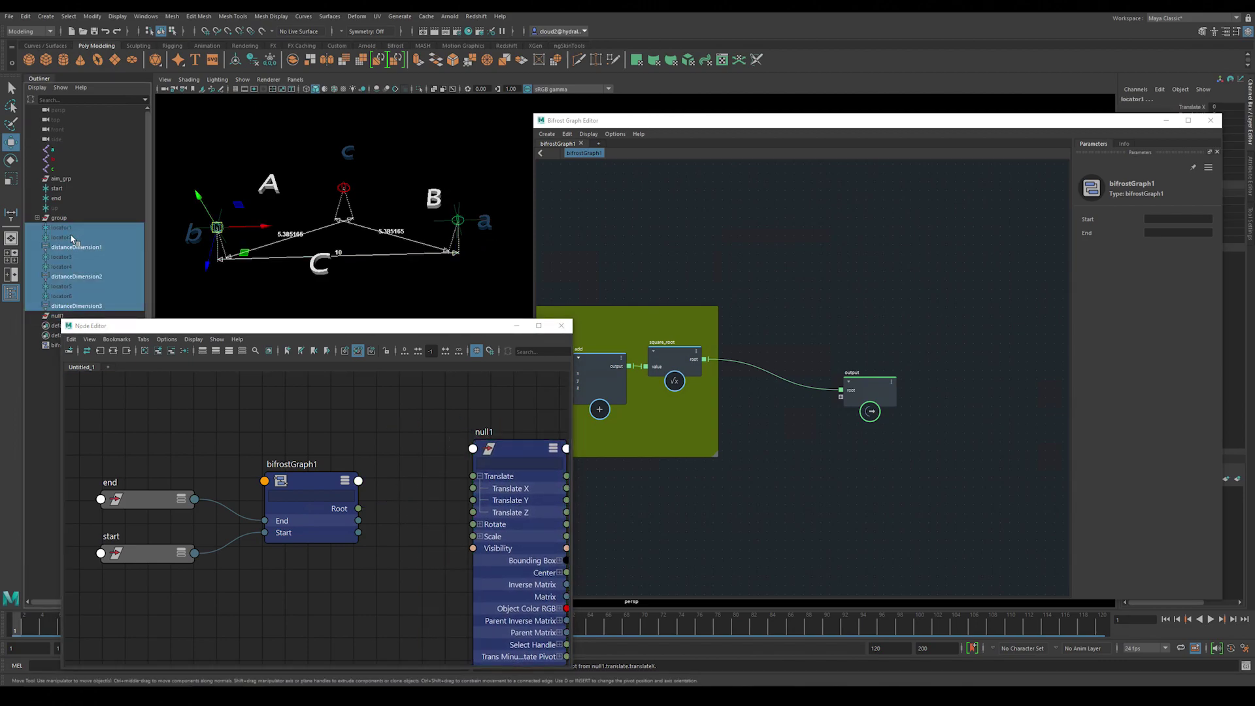
{"action": "key", "text": "ctrl+g"}
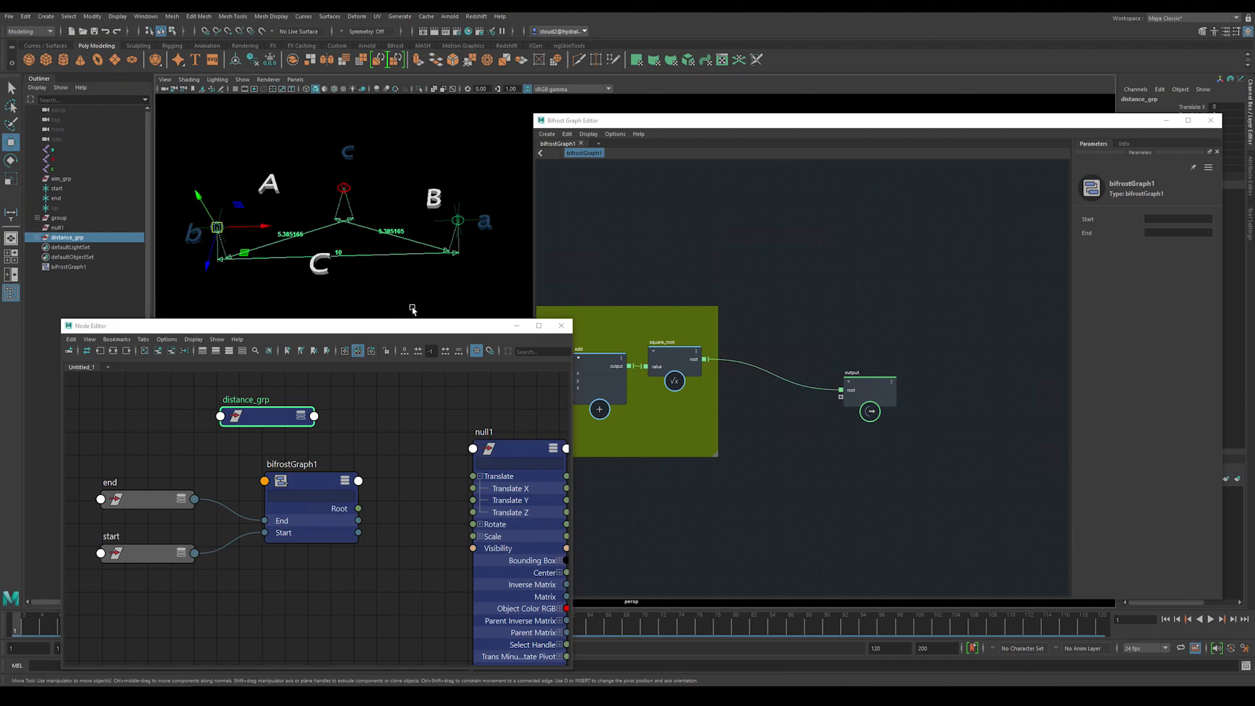
- Add a float value node to the Bifrost graph beside the side C backdrop and set its value to 5.385165
{"action": "left_click", "coordinate": [703, 279]}
{"action": "key", "text": "Tab"}
{"action": "type", "text": "val"}
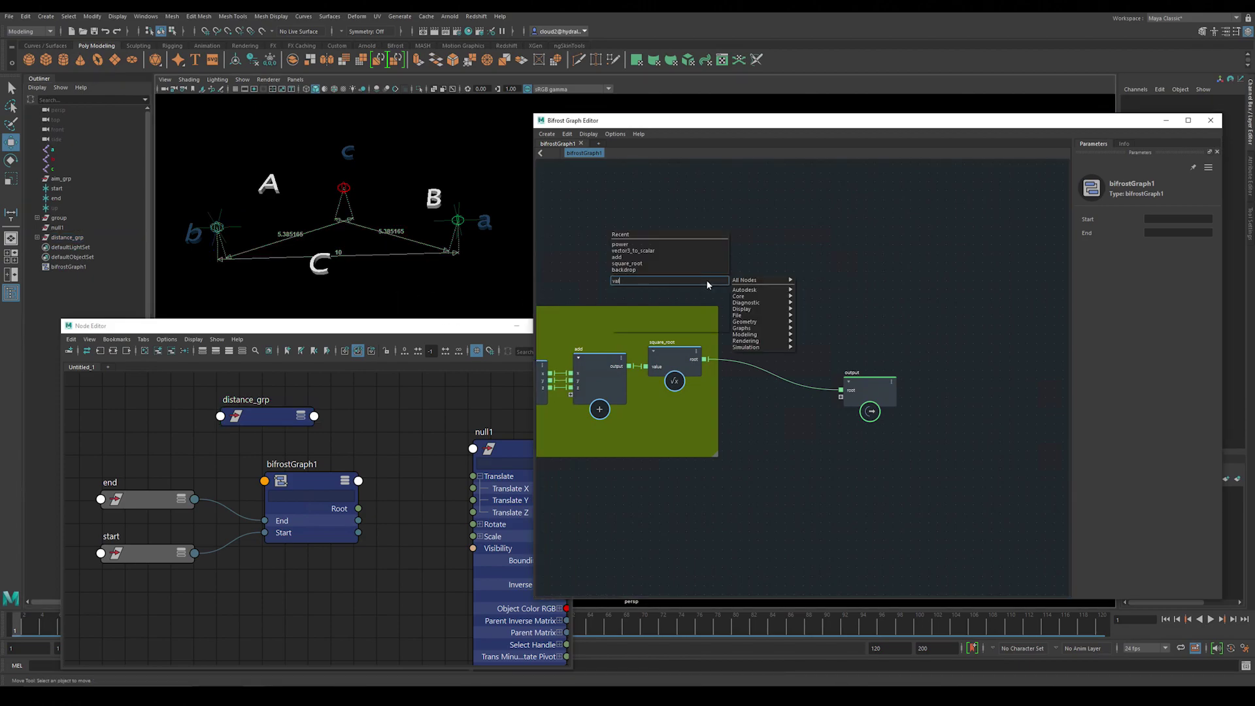
{"action": "type", "text": "ue"}
{"action": "key", "text": "Return"}
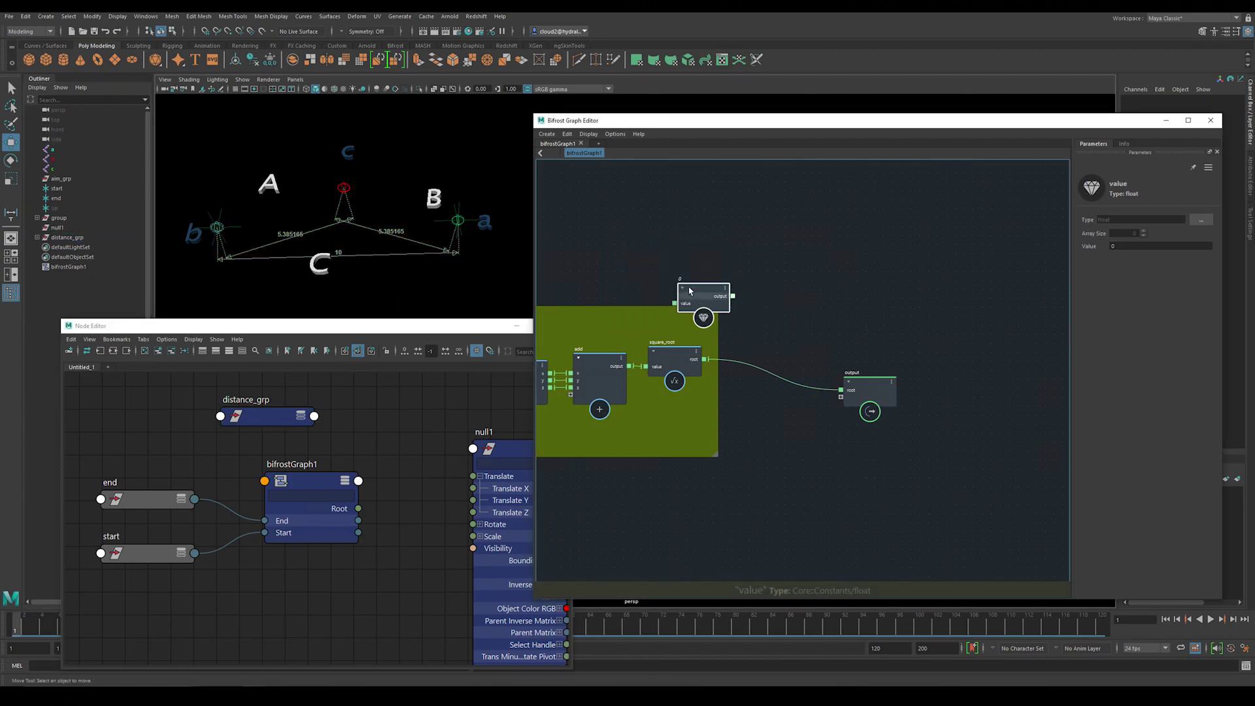
{"action": "left_click_drag", "start_coordinate": [697, 297], "coordinate": [758, 281]}
{"action": "left_click", "coordinate": [1111, 246]}
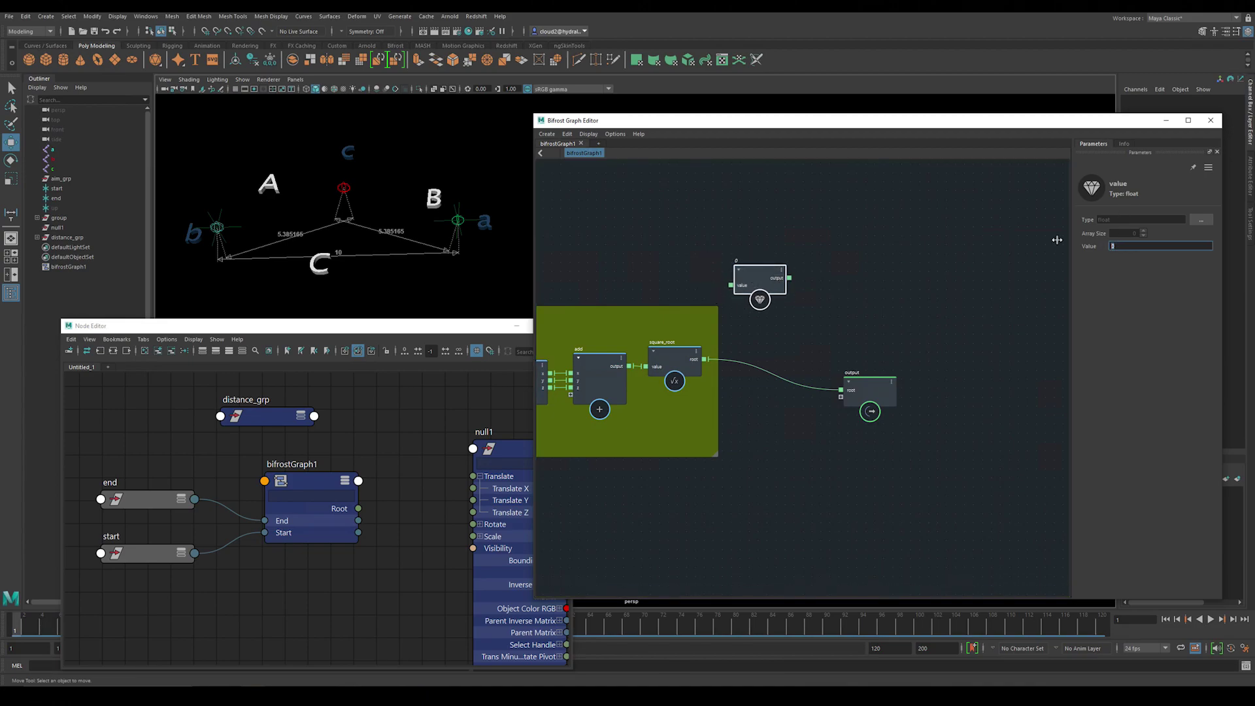
{"action": "type", "text": "5.385165"}
{"action": "key", "text": "Return"}
- Duplicate the value node and place the two nodes above and below the side C backdrop
{"action": "key", "text": "ctrl+d"}
{"action": "left_click_drag", "start_coordinate": [760, 296], "coordinate": [689, 278]}
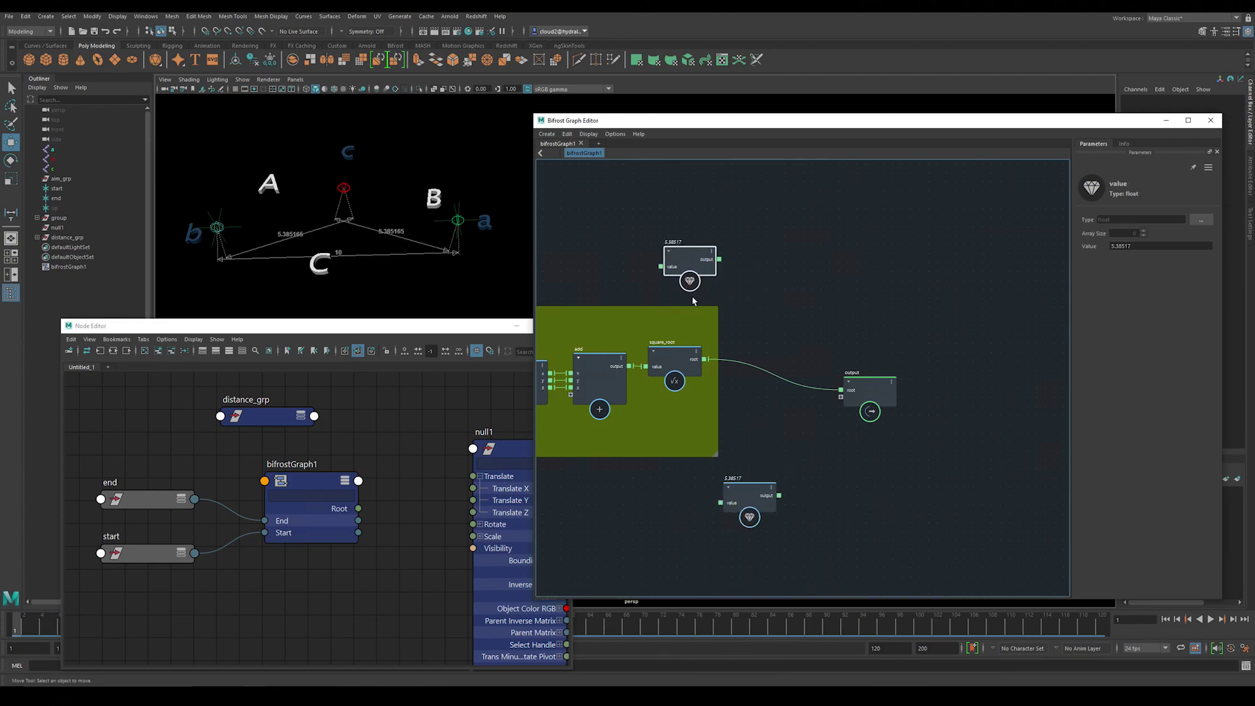
{"action": "left_click_drag", "start_coordinate": [751, 503], "coordinate": [689, 504]}
- Add a backdrop and fit it around the value node above the side C backdrop
{"action": "key", "text": "Tab"}
{"action": "type", "text": "backdr"}
{"action": "key", "text": "Return"}
{"action": "left_click_drag", "start_coordinate": [663, 216], "coordinate": [695, 259]}
{"action": "left_click_drag", "start_coordinate": [703, 282], "coordinate": [734, 297]}
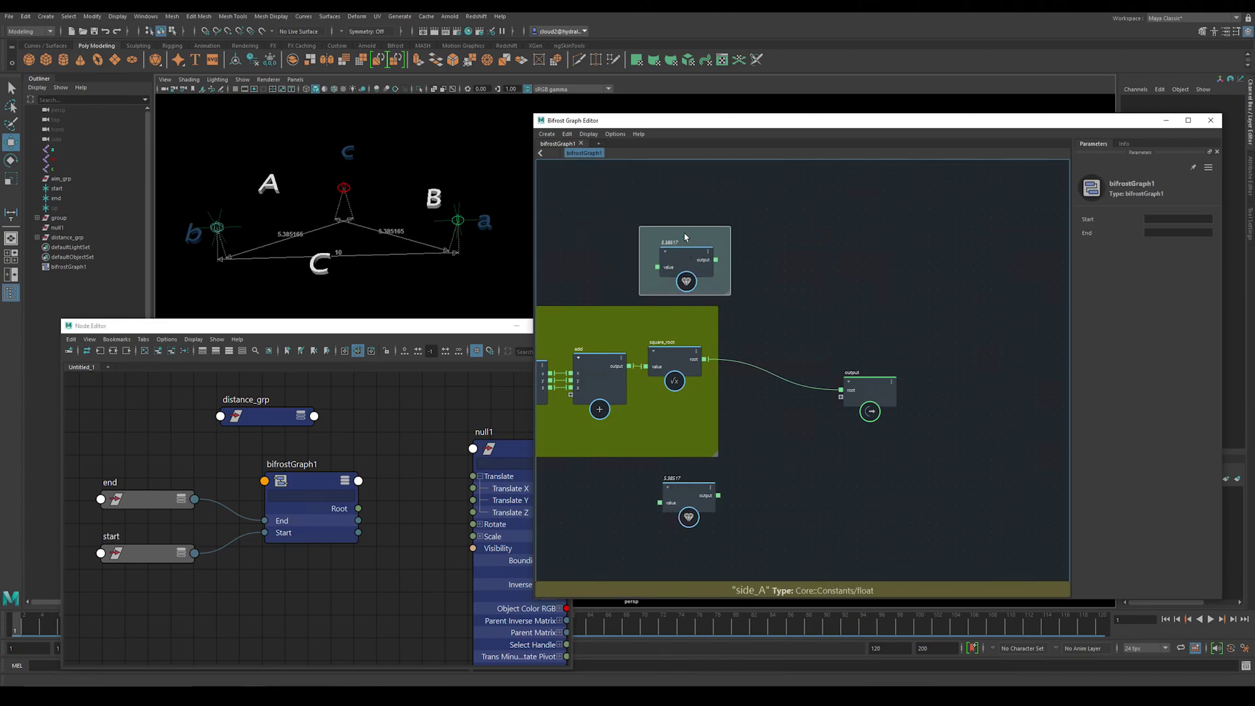
- Add a backdrop around the value node below the side C backdrop and label it "Side B"
{"action": "scroll", "coordinate": [630, 517], "scroll_direction": "up", "scroll_amount": 3}
{"action": "middle_click_drag", "start_coordinate": [643, 522], "coordinate": [629, 499], "text": "alt"}
{"action": "key", "text": "Tab"}
{"action": "type", "text": "ba"}
{"action": "key", "text": "Return"}
{"action": "left_click_drag", "start_coordinate": [609, 531], "coordinate": [605, 443]}
{"action": "left_click_drag", "start_coordinate": [686, 474], "coordinate": [705, 499]}
{"action": "left_click_drag", "start_coordinate": [619, 448], "coordinate": [704, 461]}
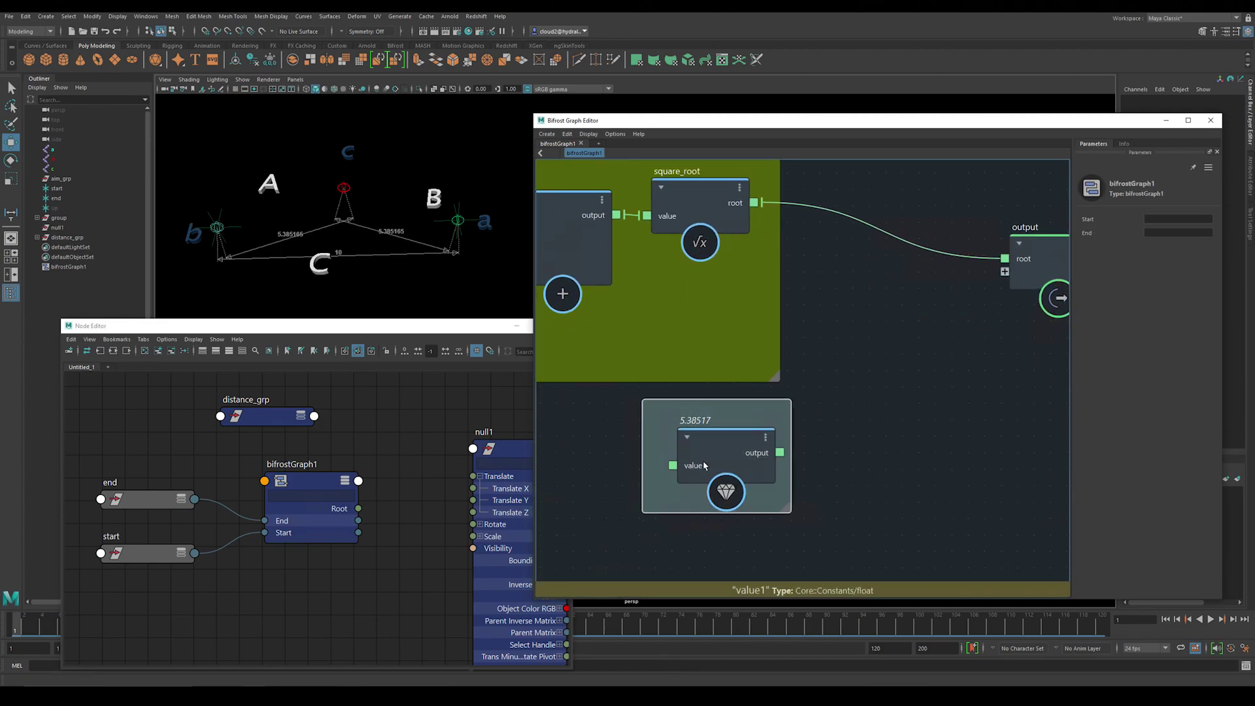
{"action": "double_click", "coordinate": [716, 403]}
{"action": "type", "text": "Side B"}
{"action": "double_click", "coordinate": [791, 505]}
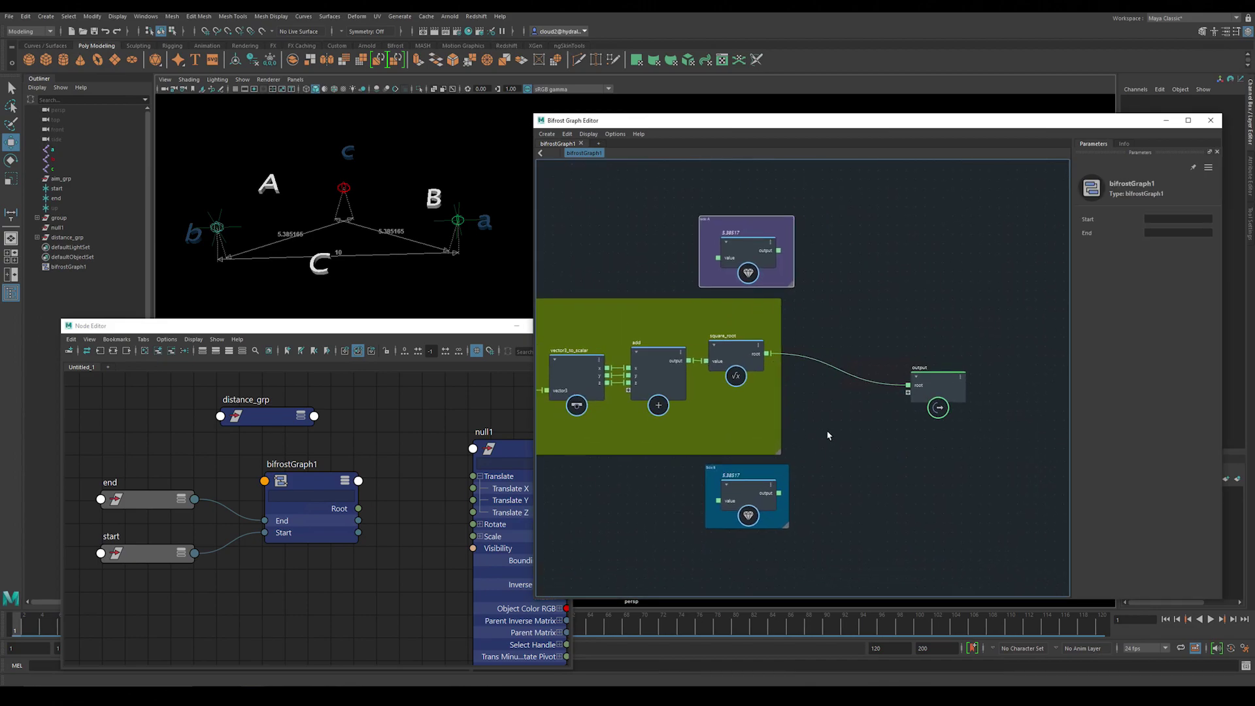
- Move the output node farther from the backdrops and delete its connection from the square_root node
{"action": "middle_click_drag", "start_coordinate": [828, 436], "coordinate": [779, 469]}
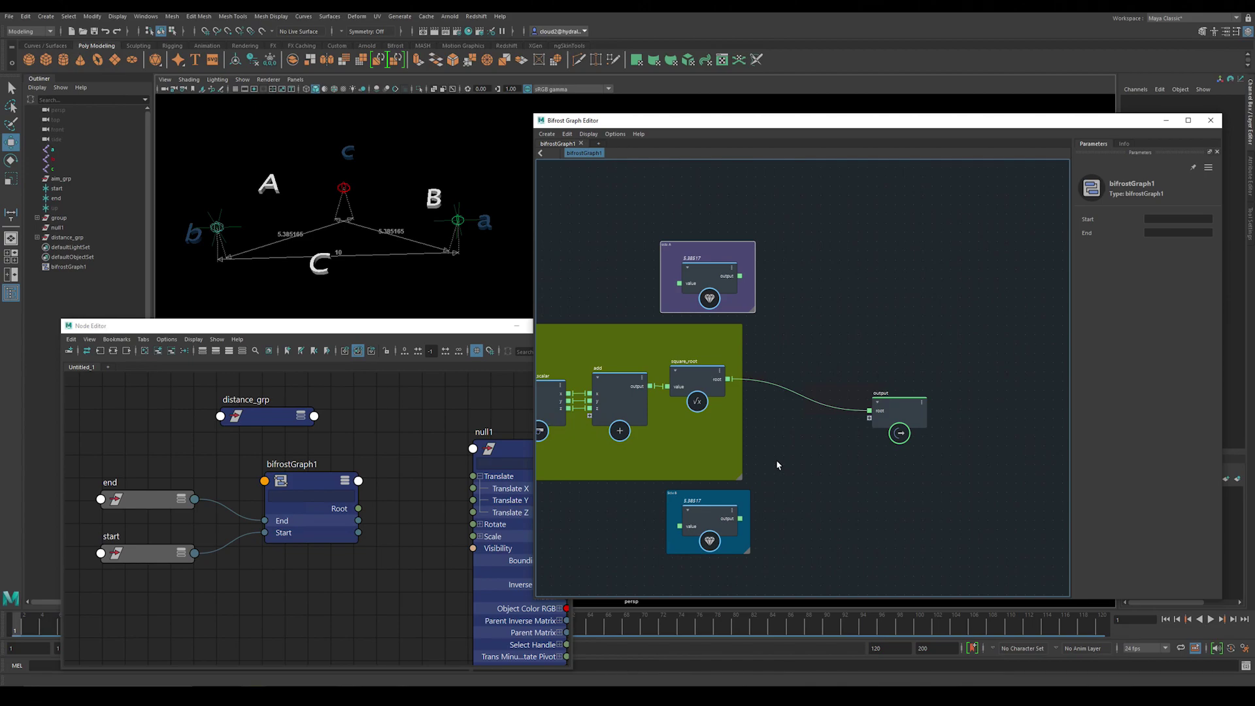
{"action": "left_click_drag", "start_coordinate": [899, 414], "coordinate": [1025, 408]}
{"action": "left_click", "coordinate": [882, 396]}
{"action": "key", "text": "Delete"}
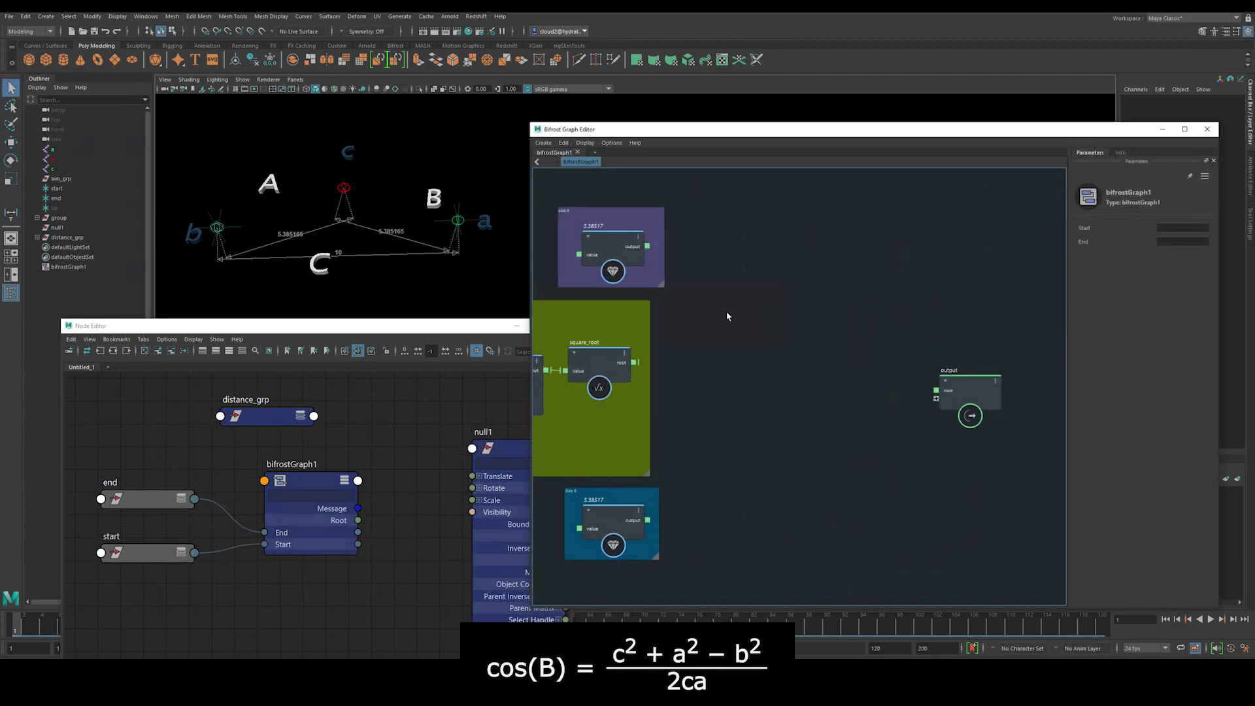
- Add two power nodes and align them one above the other beside the side A and side C backdrops
{"action": "key", "text": "Tab"}
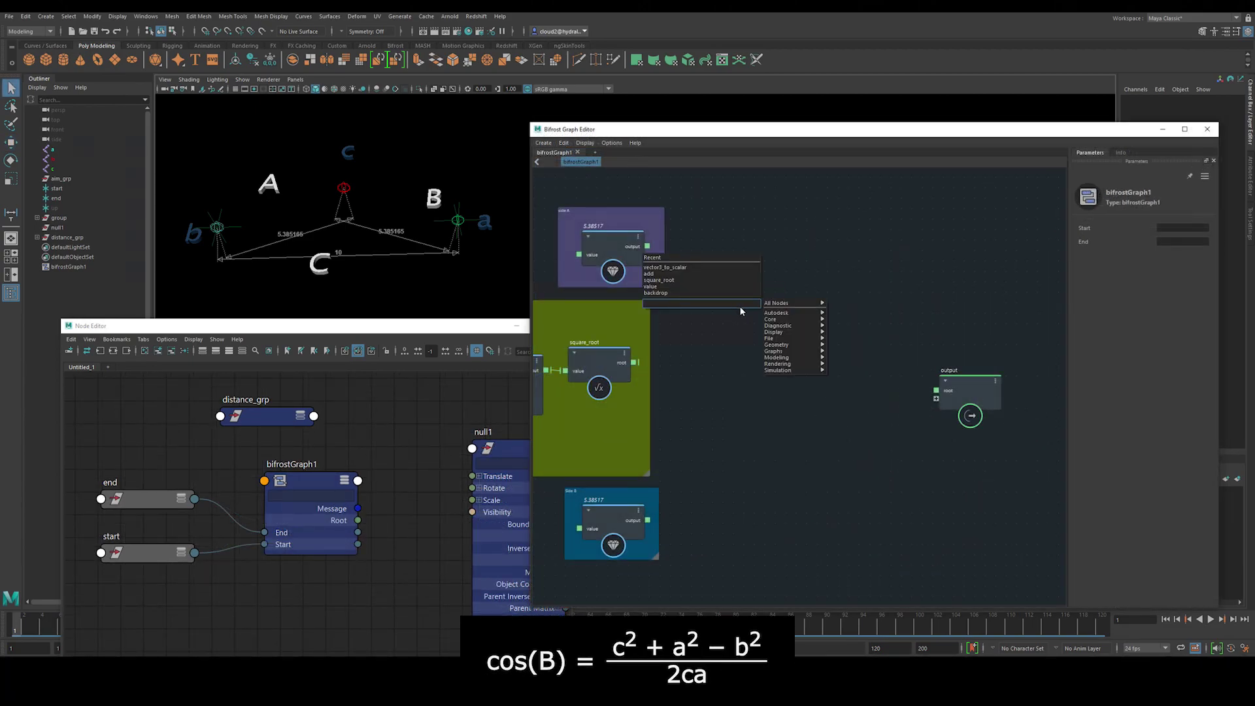
{"action": "left_click", "coordinate": [742, 311]}
{"action": "left_click_drag", "start_coordinate": [725, 308], "coordinate": [788, 249]}
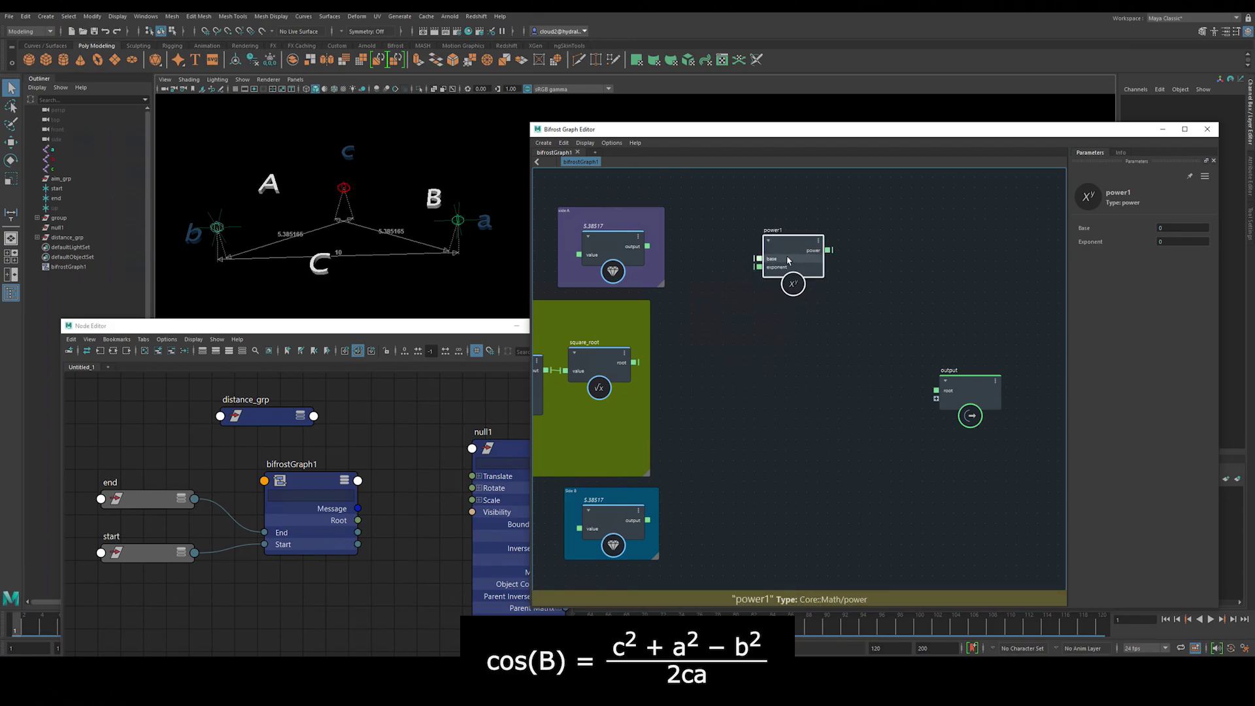
{"action": "left_click", "coordinate": [778, 318]}
{"action": "left_click_drag", "start_coordinate": [799, 332], "coordinate": [803, 332]}
{"action": "left_click_drag", "start_coordinate": [817, 242], "coordinate": [815, 240]}
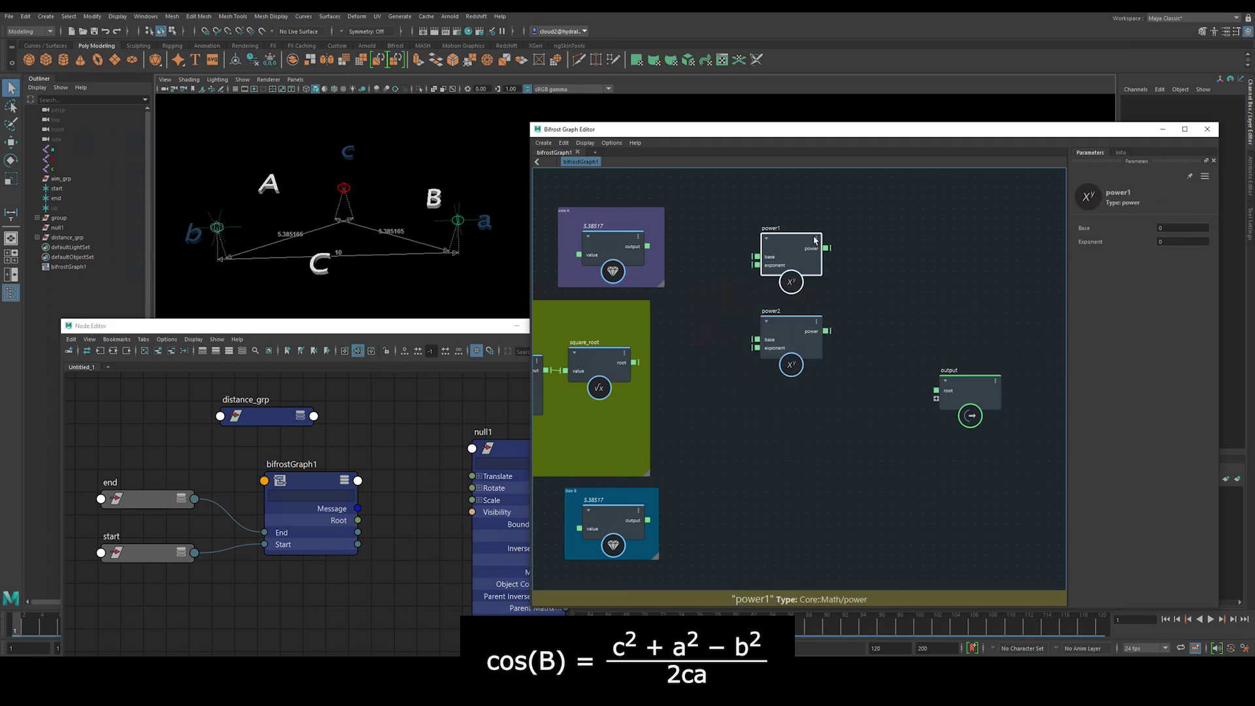
- Set the exponent of the power1 and power2 nodes to 2
{"action": "left_click", "coordinate": [793, 330]}
{"action": "left_click", "coordinate": [1177, 241]}
{"action": "type", "text": "2"}
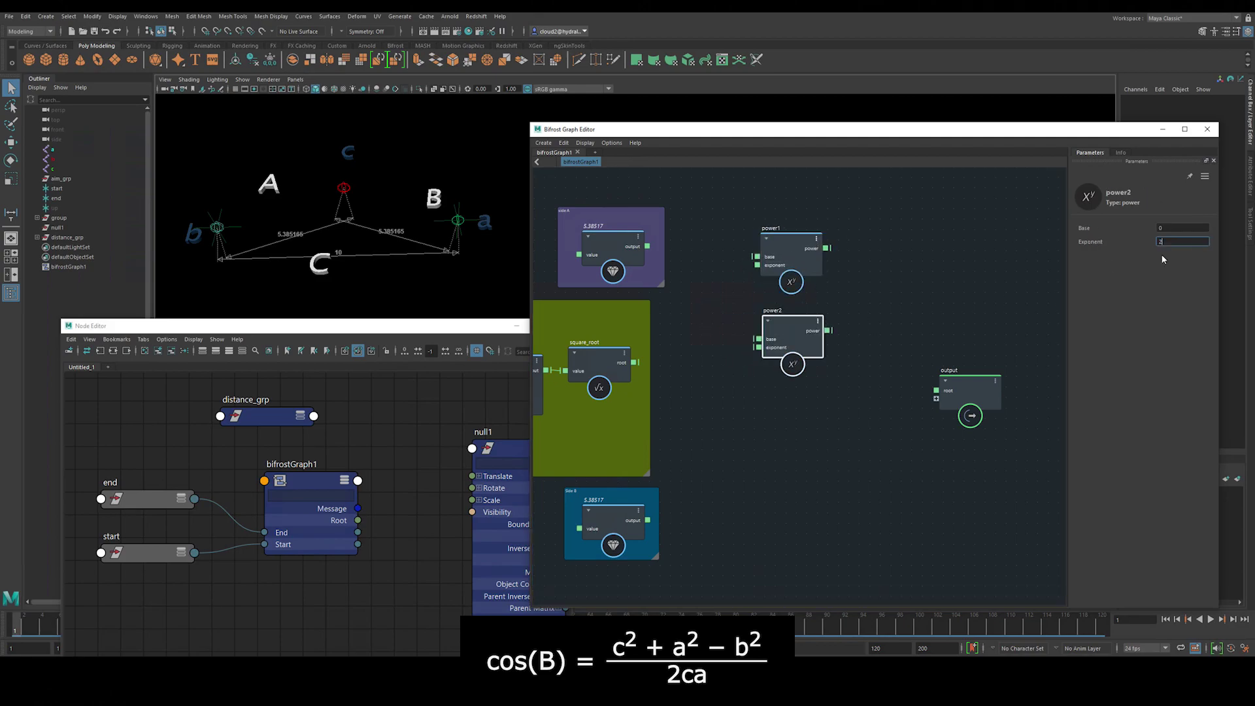
{"action": "left_click", "coordinate": [845, 221]}
- Connect the side A value to power1's base and the square_root result to power2's base
{"action": "left_click_drag", "start_coordinate": [647, 246], "coordinate": [757, 256]}
{"action": "left_click_drag", "start_coordinate": [635, 362], "coordinate": [758, 339]}
{"action": "left_click", "coordinate": [796, 340]}
- Add a third power node with exponent 2, connect the side B value to its base, and align it under power2
{"action": "left_click", "coordinate": [778, 399]}
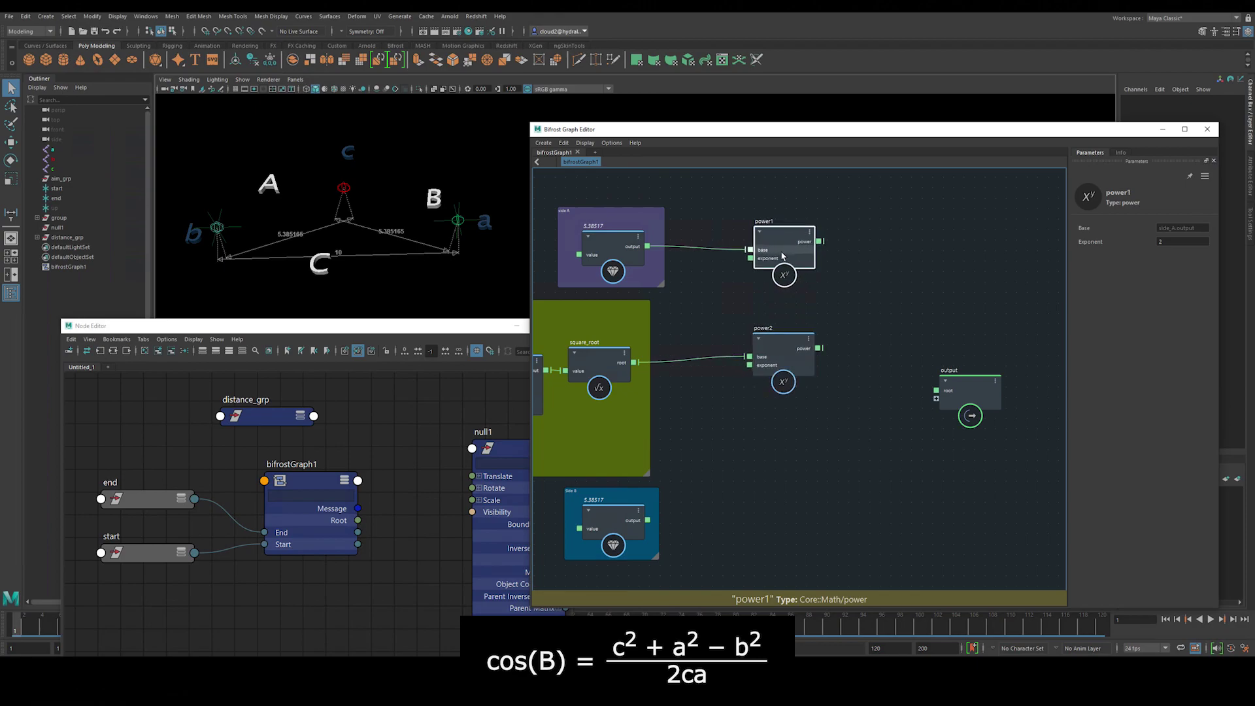
{"action": "key", "text": "Tab"}
{"action": "type", "text": "power"}
{"action": "key", "text": "Return"}
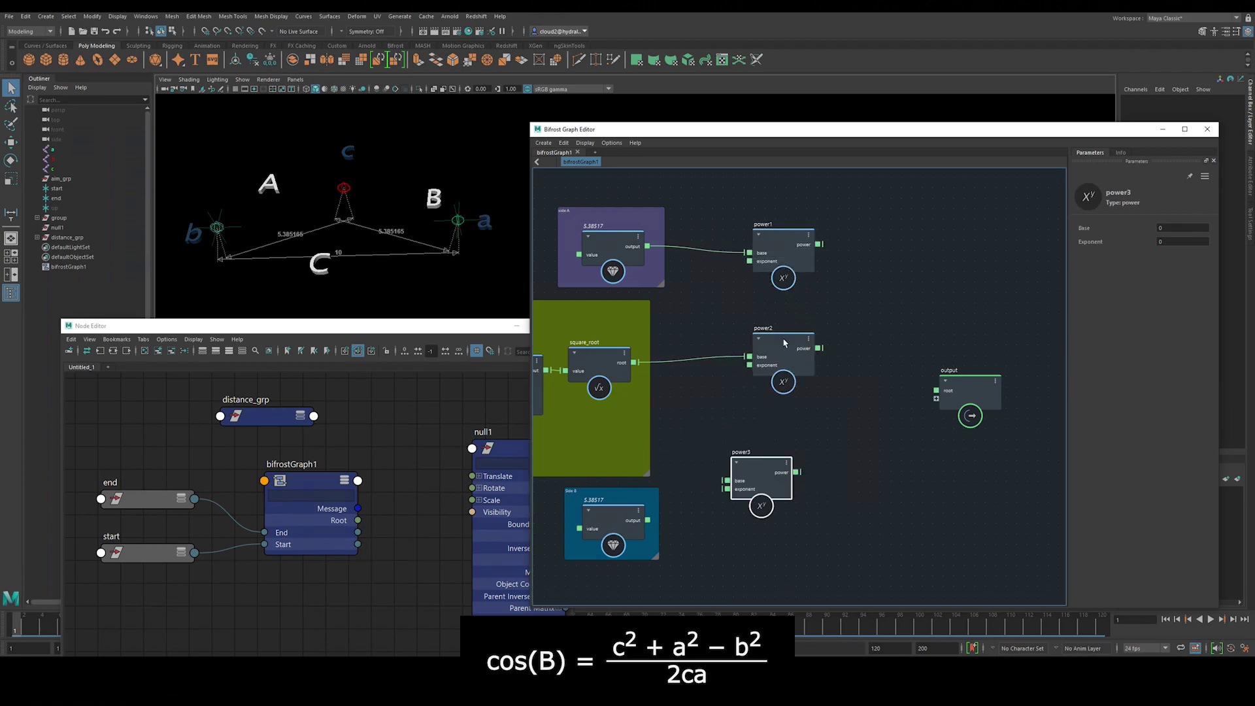
{"action": "left_click", "coordinate": [1174, 241]}
{"action": "type", "text": "2"}
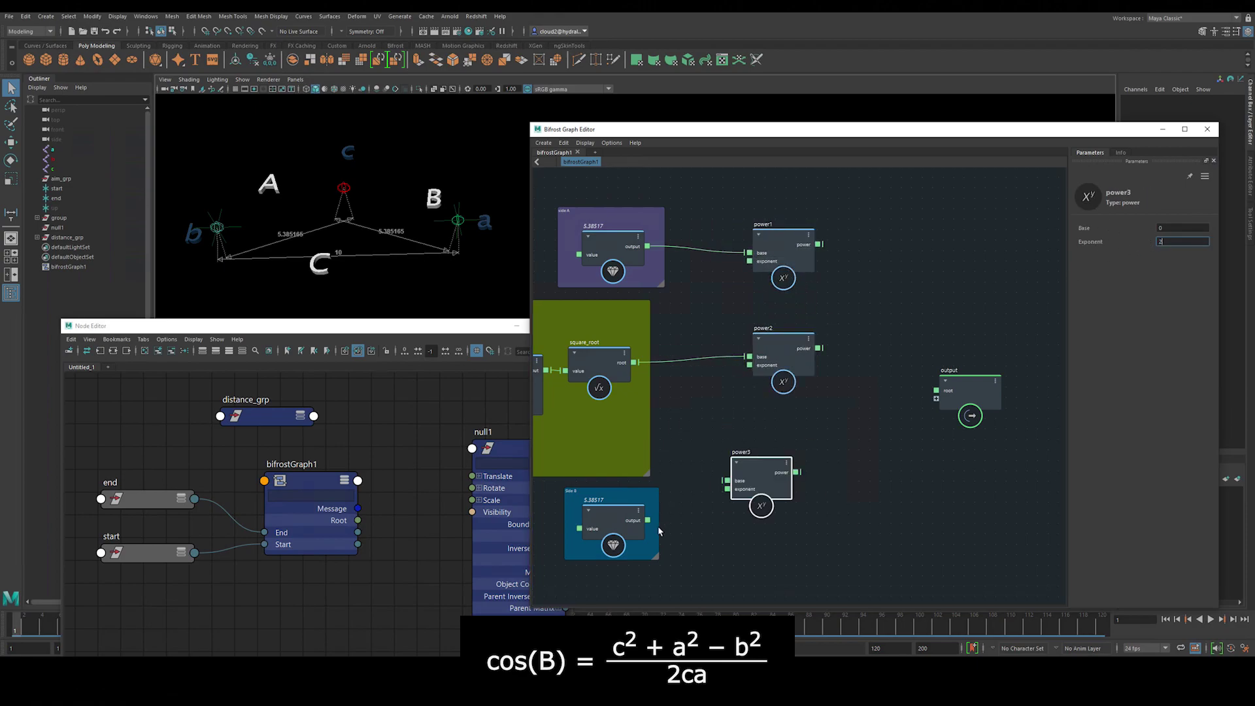
{"action": "left_click_drag", "start_coordinate": [648, 520], "coordinate": [686, 508]}
{"action": "left_click_drag", "start_coordinate": [760, 463], "coordinate": [781, 437]}
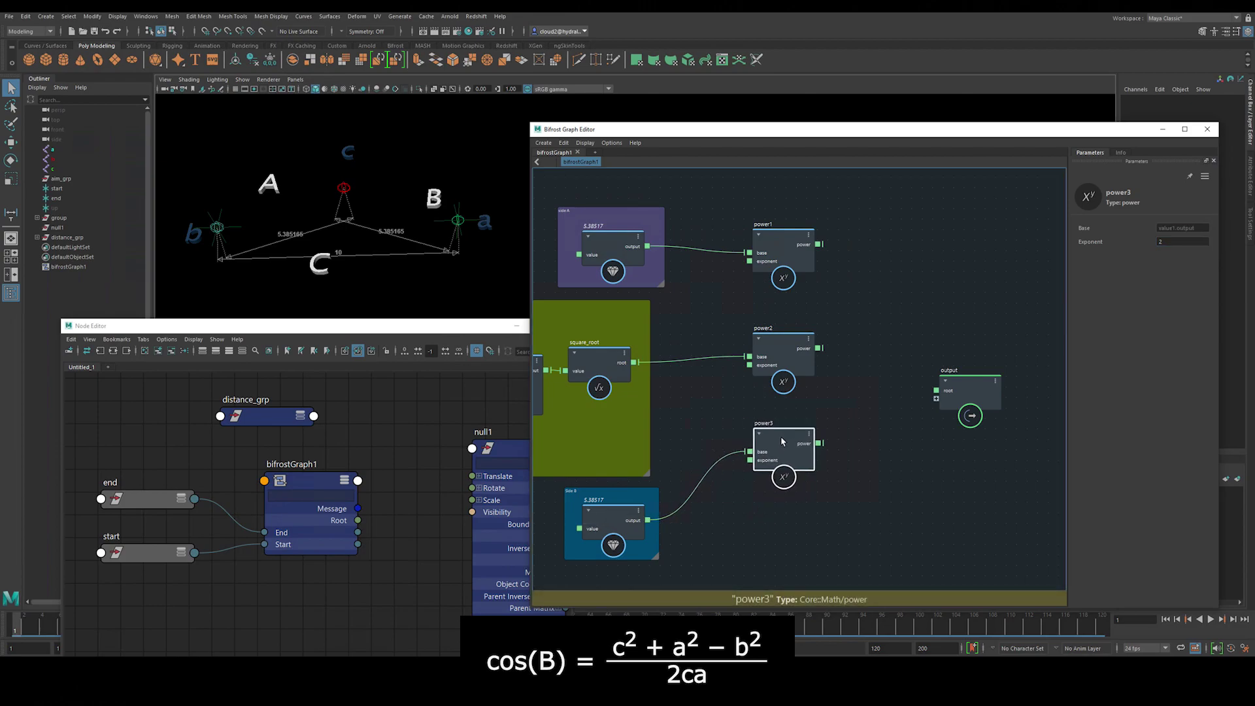
- Add an add node and connect the power1 and power3 results to it, moving the output node aside for room
{"action": "left_click", "coordinate": [842, 396]}
{"action": "key", "text": "Tab"}
{"action": "type", "text": "add"}
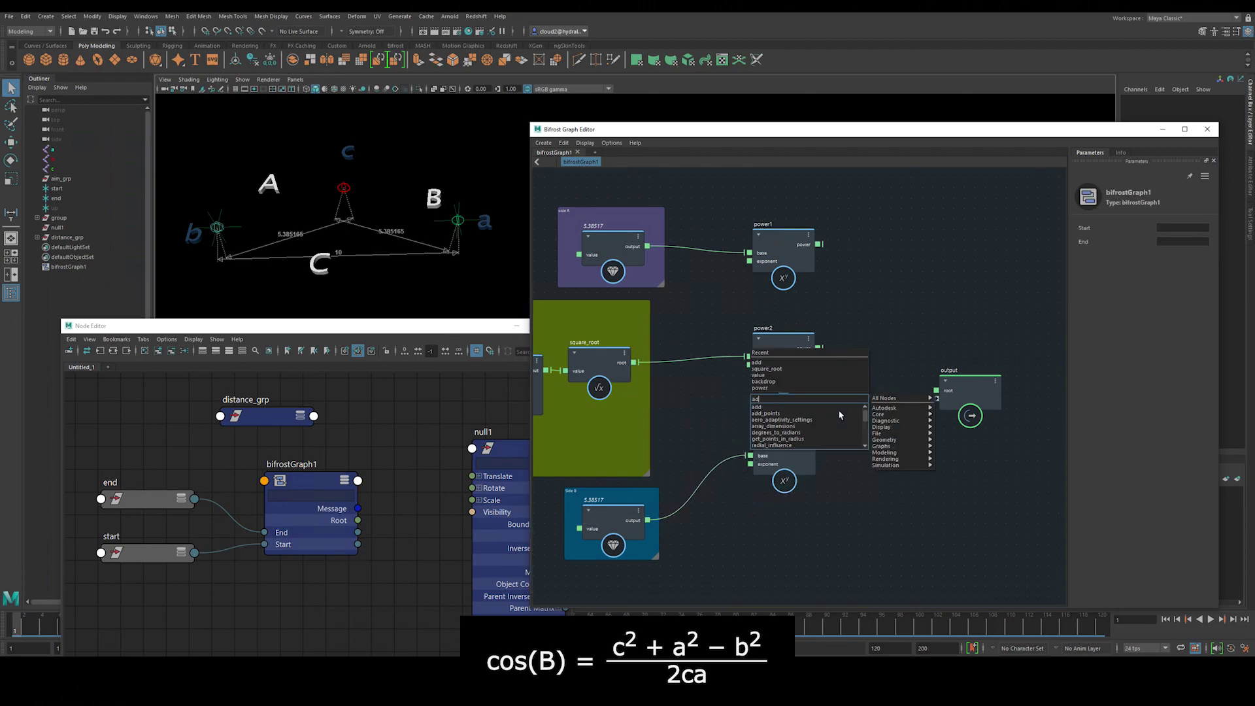
{"action": "key", "text": "Return"}
{"action": "left_click_drag", "start_coordinate": [976, 380], "coordinate": [1044, 367]}
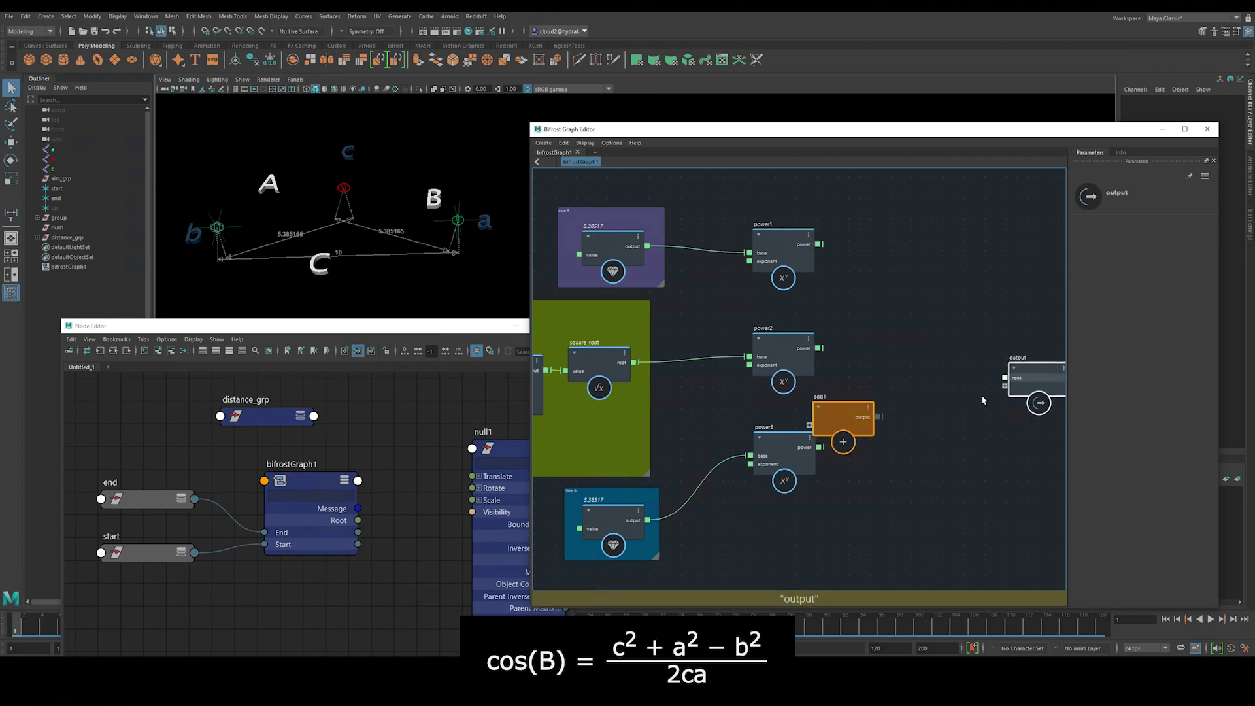
{"action": "middle_click_drag", "start_coordinate": [984, 397], "coordinate": [930, 408]}
{"action": "mouse_move", "coordinate": [816, 421]}
{"action": "left_mouse_down"}
{"action": "mouse_move", "coordinate": [879, 403]}
{"action": "mouse_move", "coordinate": [819, 416]}
{"action": "left_mouse_up"}
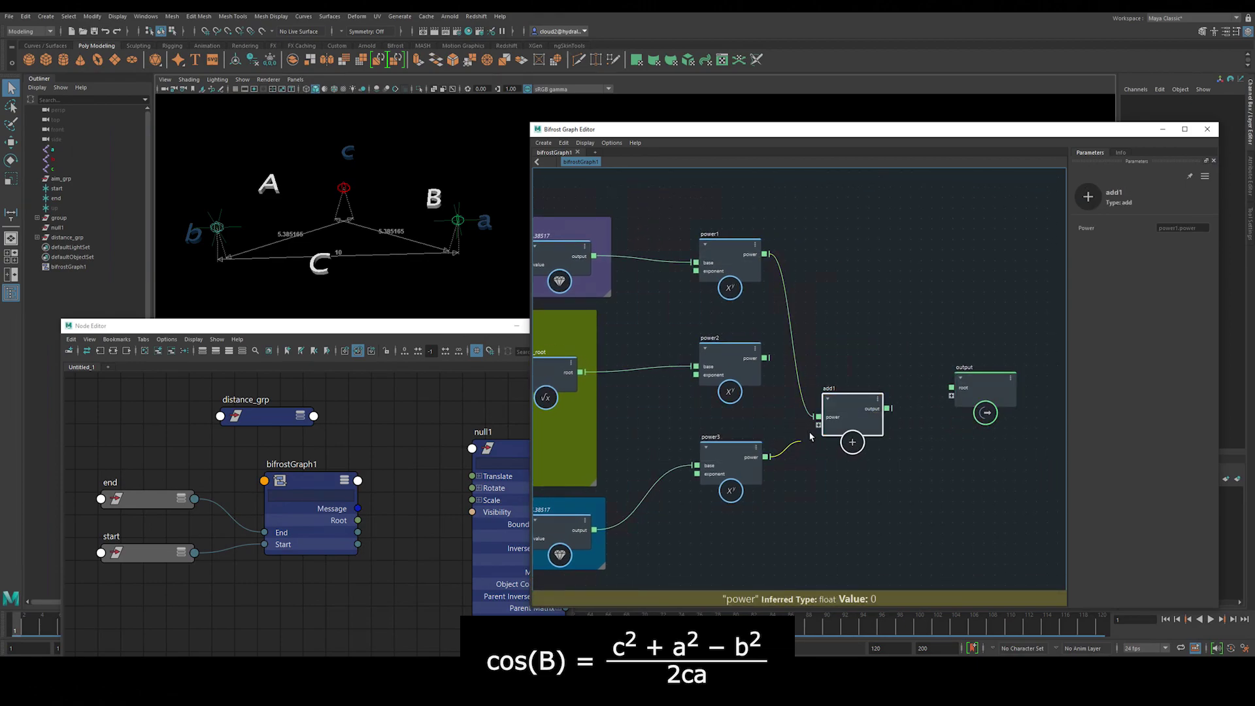
{"action": "left_click_drag", "start_coordinate": [766, 457], "coordinate": [819, 427]}
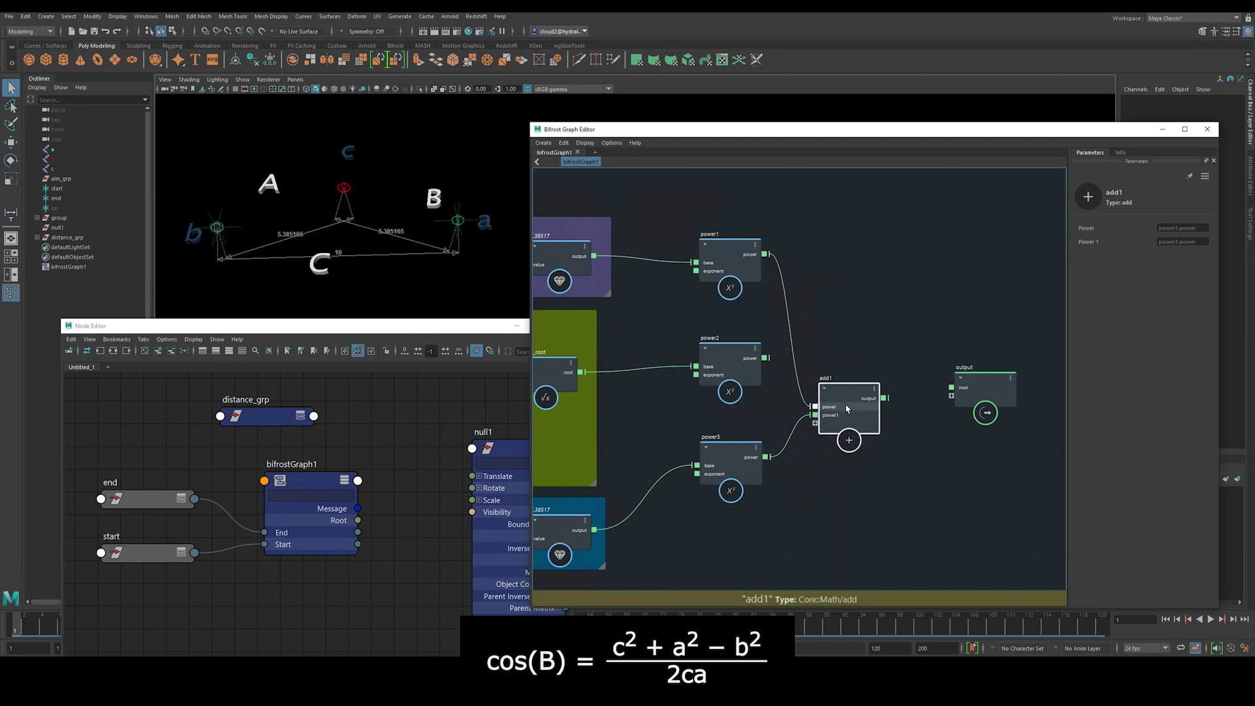
{"action": "left_click_drag", "start_coordinate": [847, 409], "coordinate": [841, 427]}
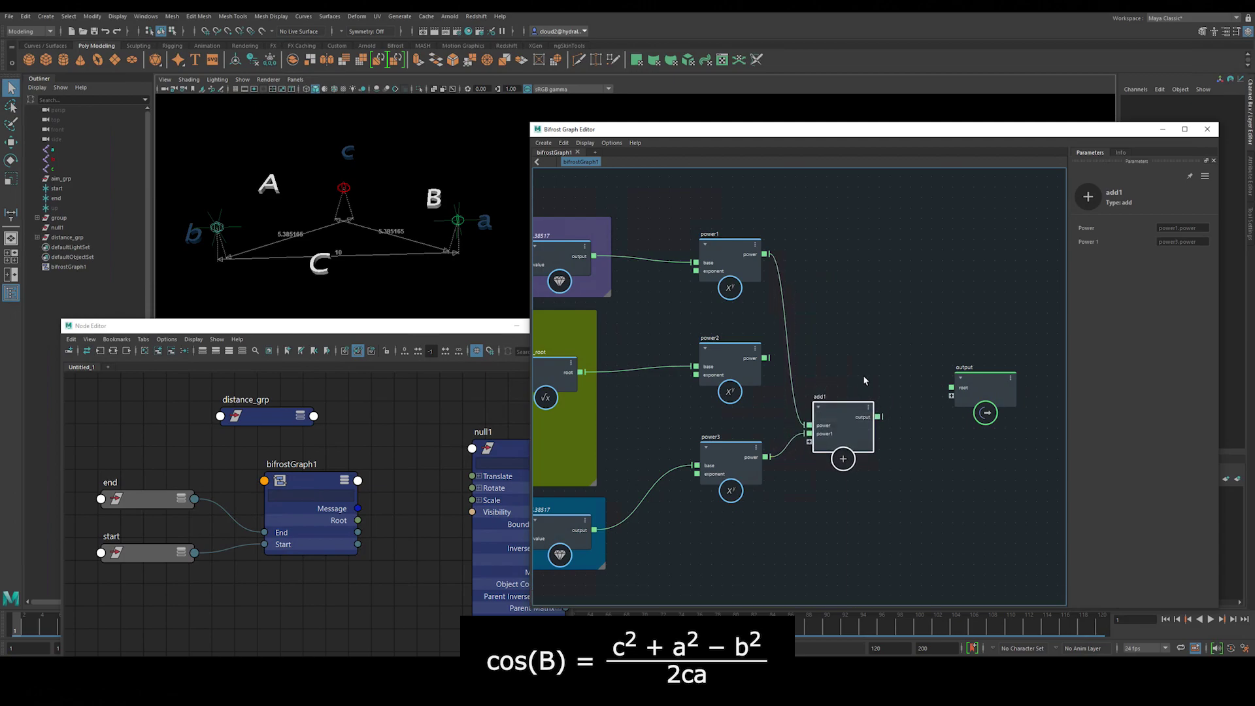
- Add a subtract node and feed it the add1 result first and power2's result second, moving the output node aside for room
{"action": "left_click_drag", "start_coordinate": [975, 388], "coordinate": [1053, 371]}
{"action": "key", "text": "Tab"}
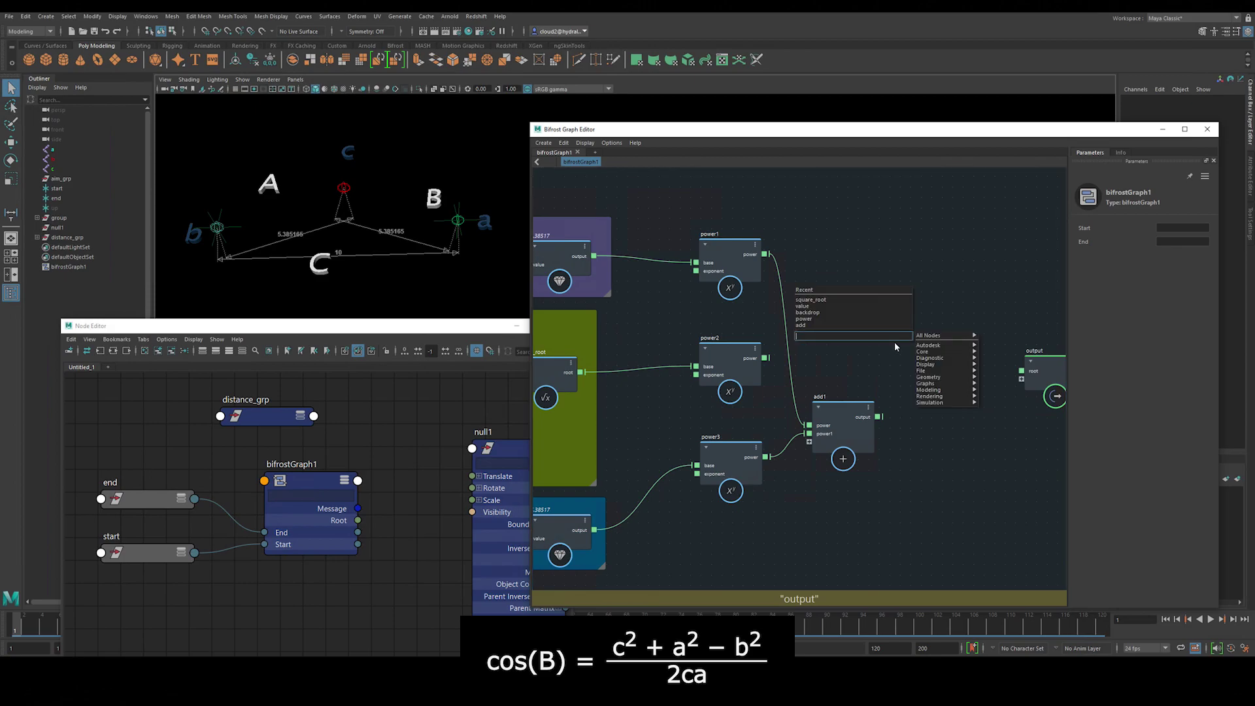
{"action": "type", "text": "subtra"}
{"action": "key", "text": "Return"}
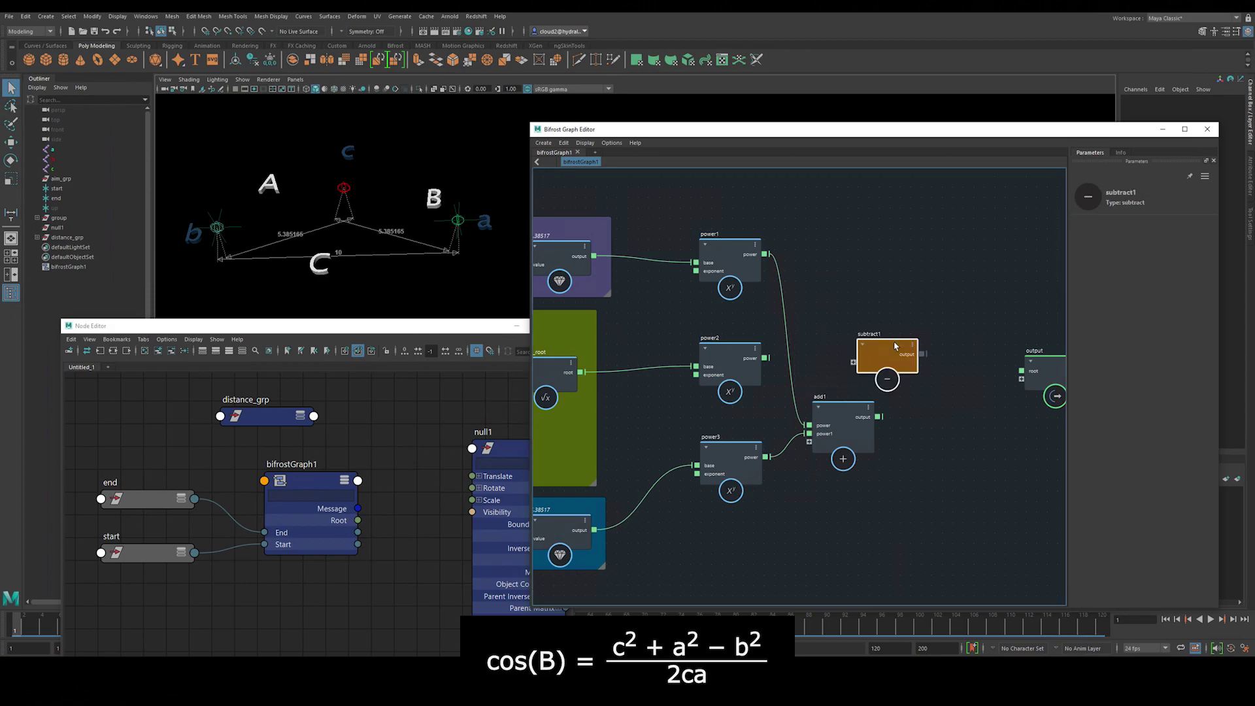
{"action": "left_click_drag", "start_coordinate": [887, 350], "coordinate": [911, 342]}
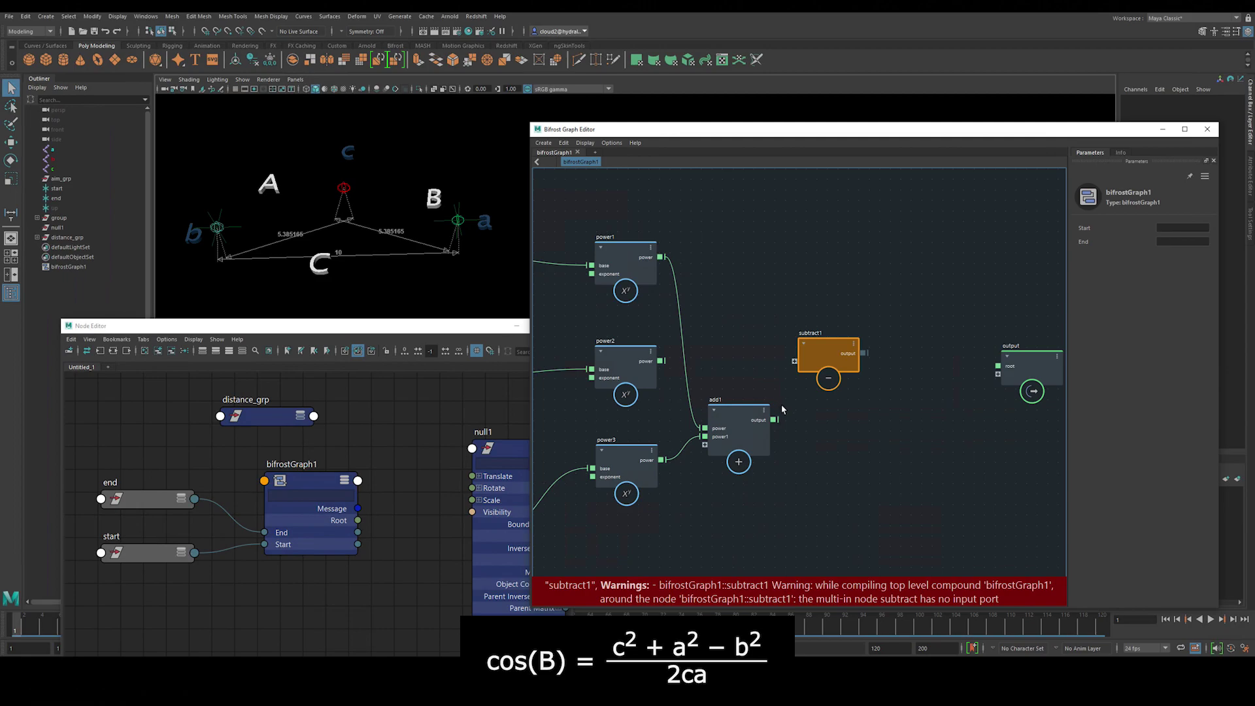
{"action": "left_click_drag", "start_coordinate": [774, 420], "coordinate": [795, 368]}
{"action": "left_click_drag", "start_coordinate": [661, 361], "coordinate": [824, 359]}
- Add a multiply node above subtract1 and connect the side A and side B values to its inputs
{"action": "left_click", "coordinate": [810, 451]}
{"action": "key", "text": "Tab"}
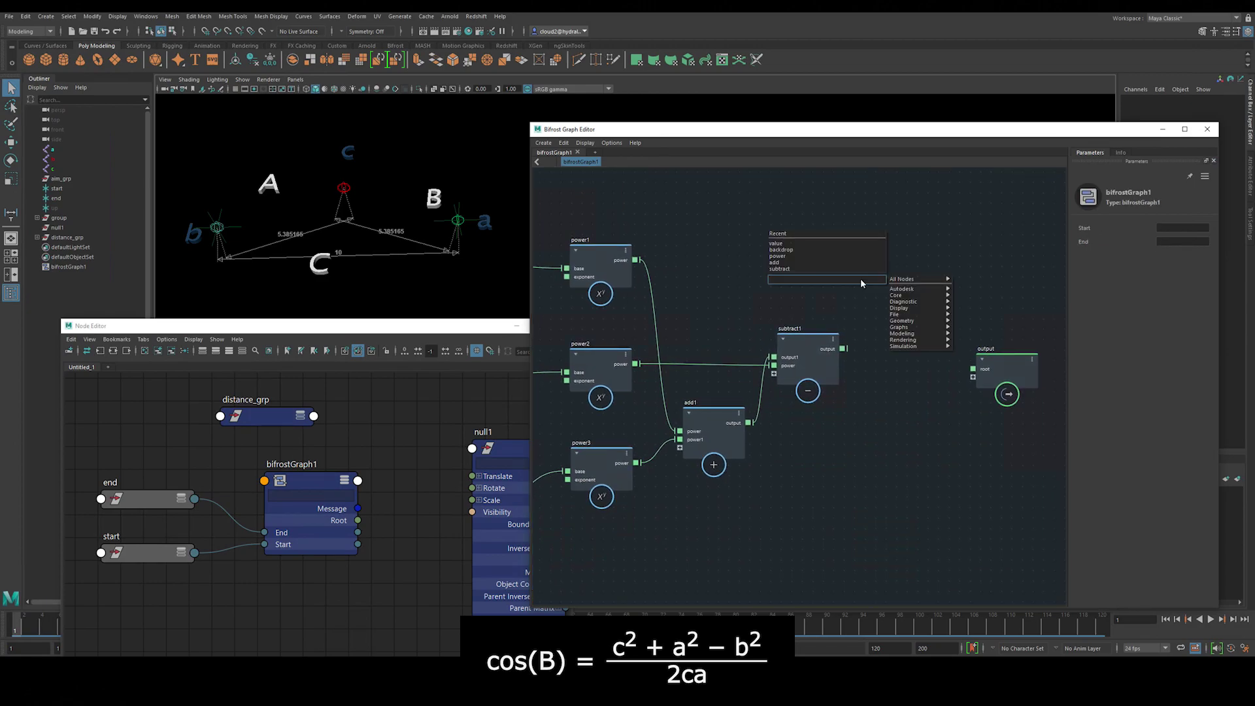
{"action": "type", "text": "multipl"}
{"action": "key", "text": "Return"}
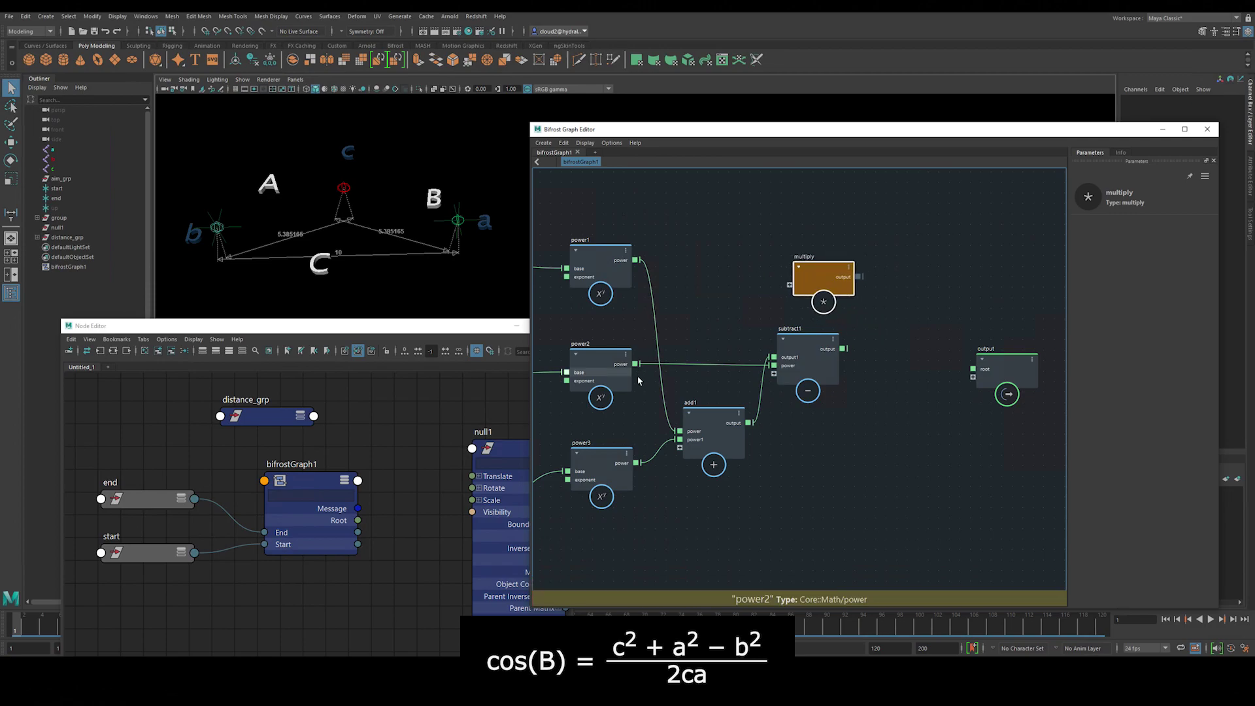
{"action": "middle_click_drag", "start_coordinate": [669, 426], "coordinate": [818, 430], "text": "alt"}
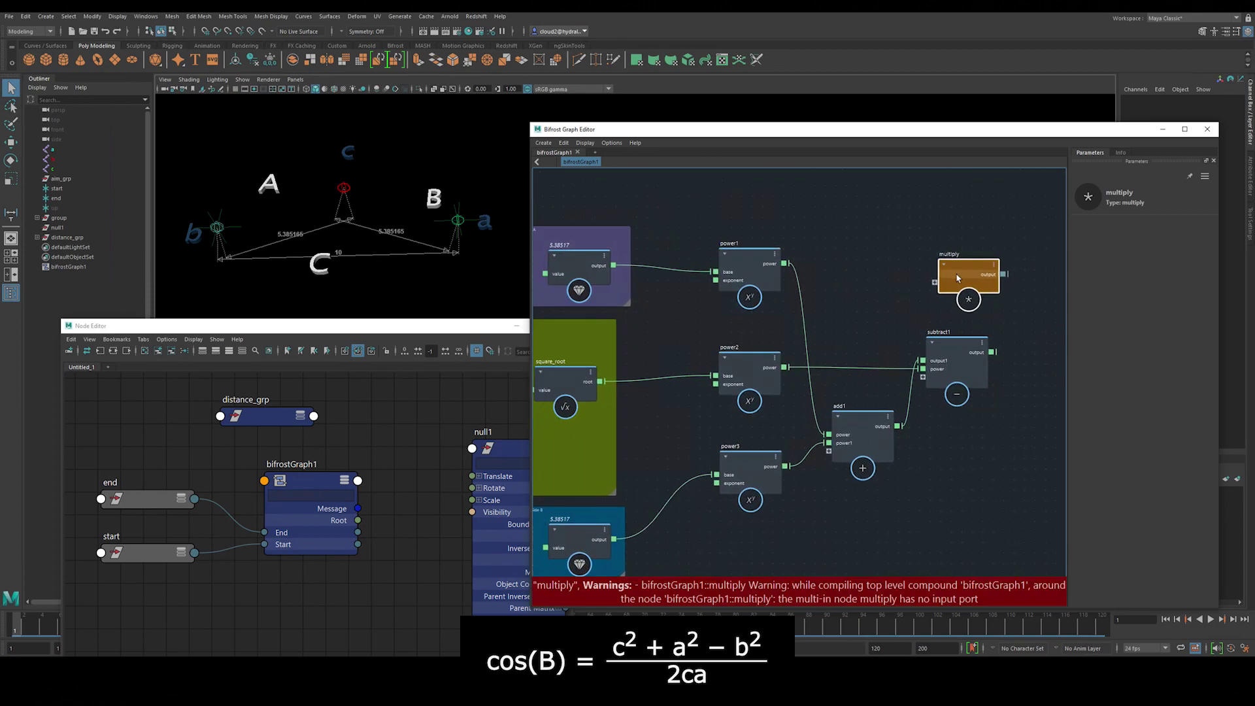
{"action": "left_click_drag", "start_coordinate": [957, 282], "coordinate": [951, 277]}
{"action": "left_click_drag", "start_coordinate": [614, 265], "coordinate": [932, 283]}
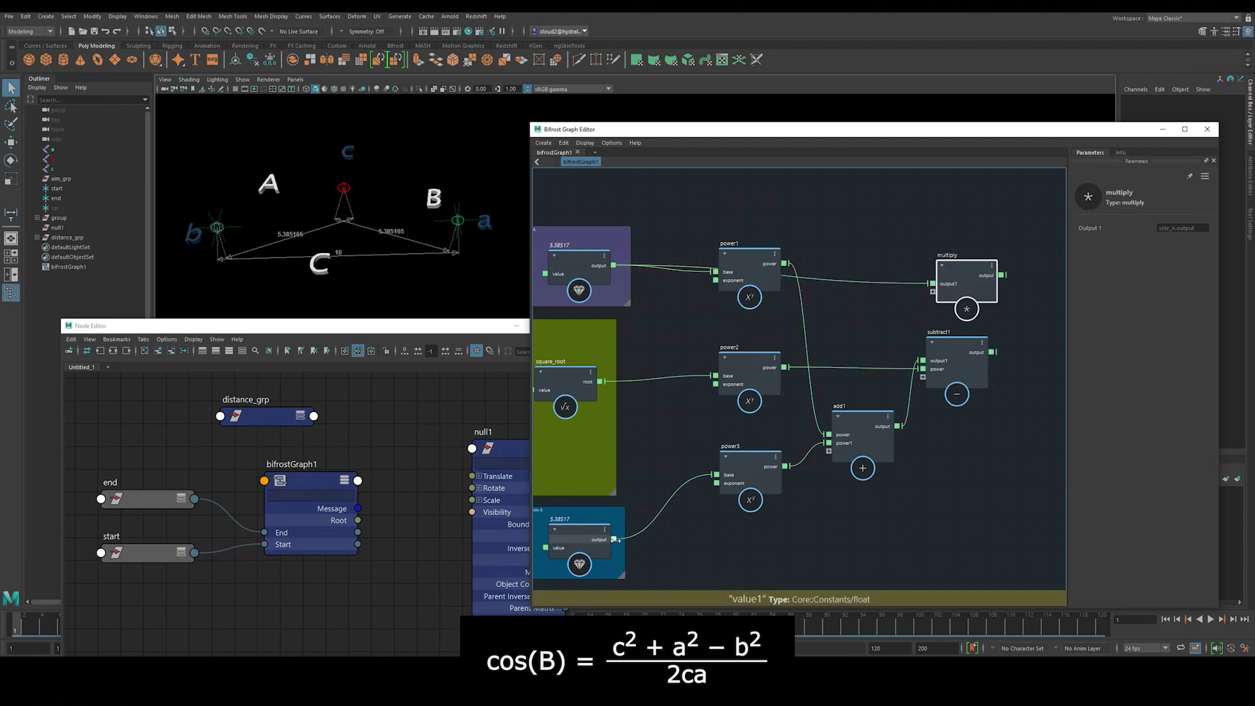
{"action": "left_click_drag", "start_coordinate": [657, 514], "coordinate": [932, 292]}
- Add a value node set to 2 and connect it as the multiply node's third input
{"action": "left_click", "coordinate": [899, 254]}
{"action": "key", "text": "Tab"}
{"action": "type", "text": "value"}
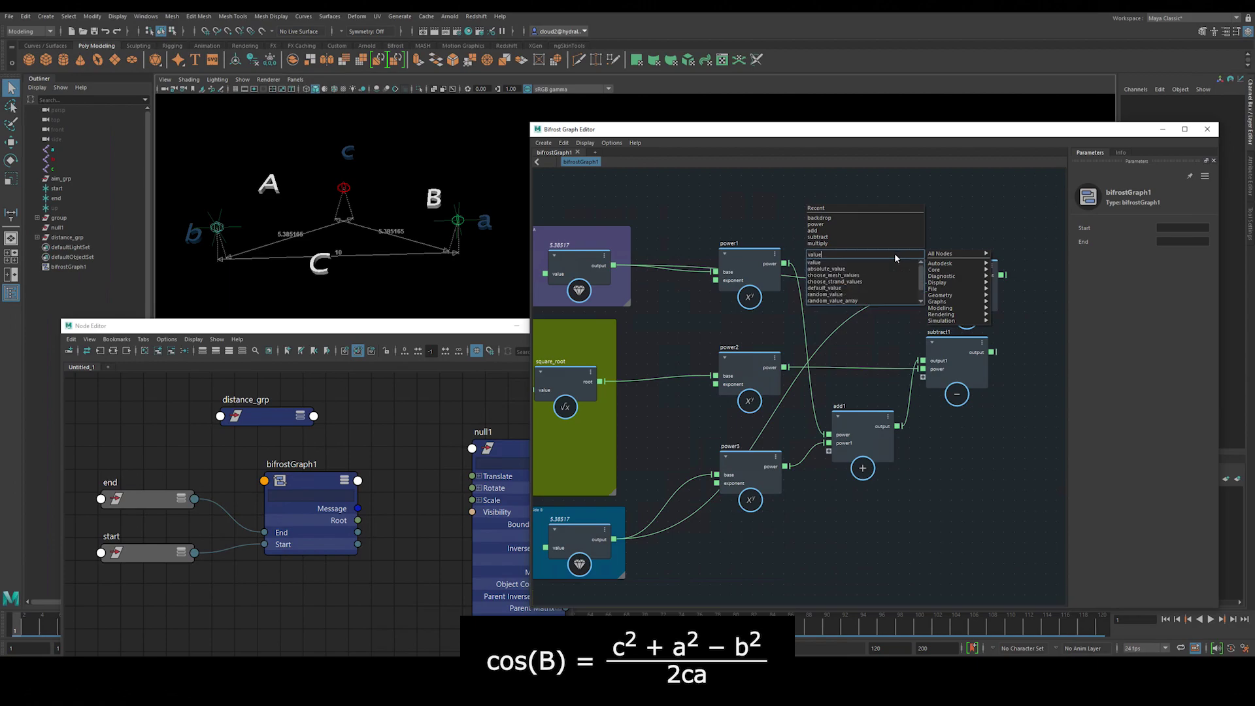
{"action": "key", "text": "Return"}
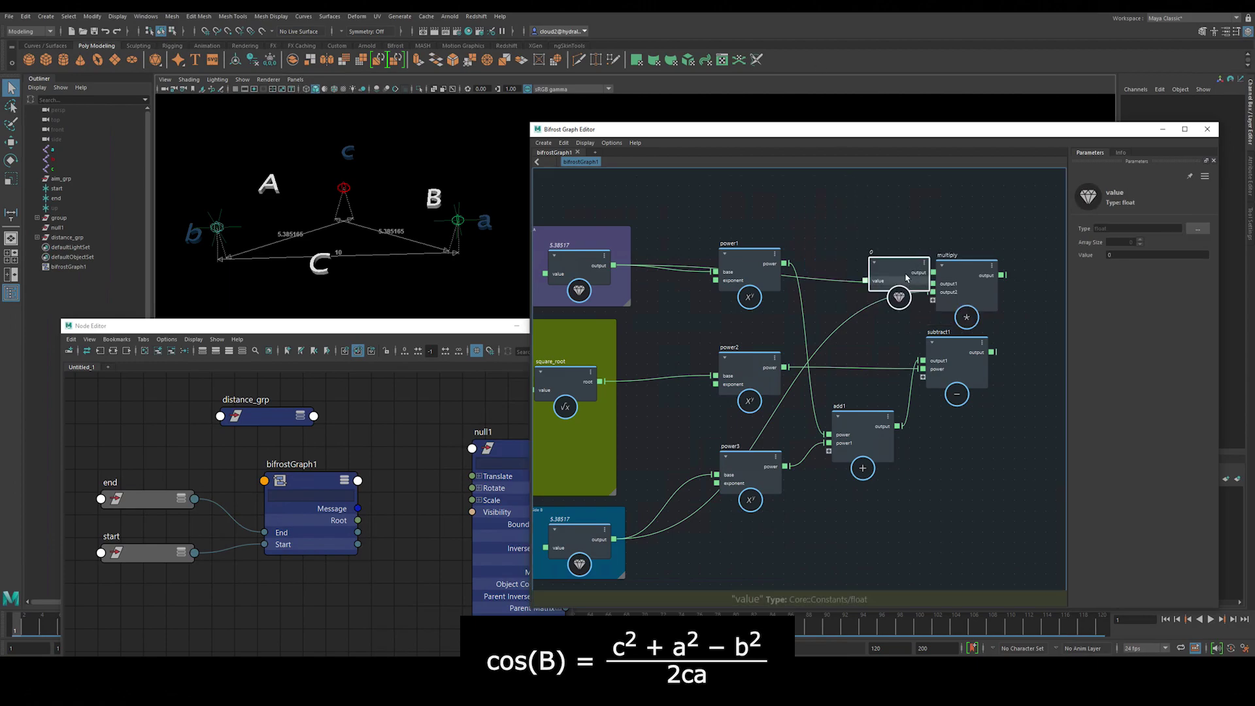
{"action": "left_click_drag", "start_coordinate": [899, 265], "coordinate": [909, 212]}
{"action": "double_click", "coordinate": [1125, 255]}
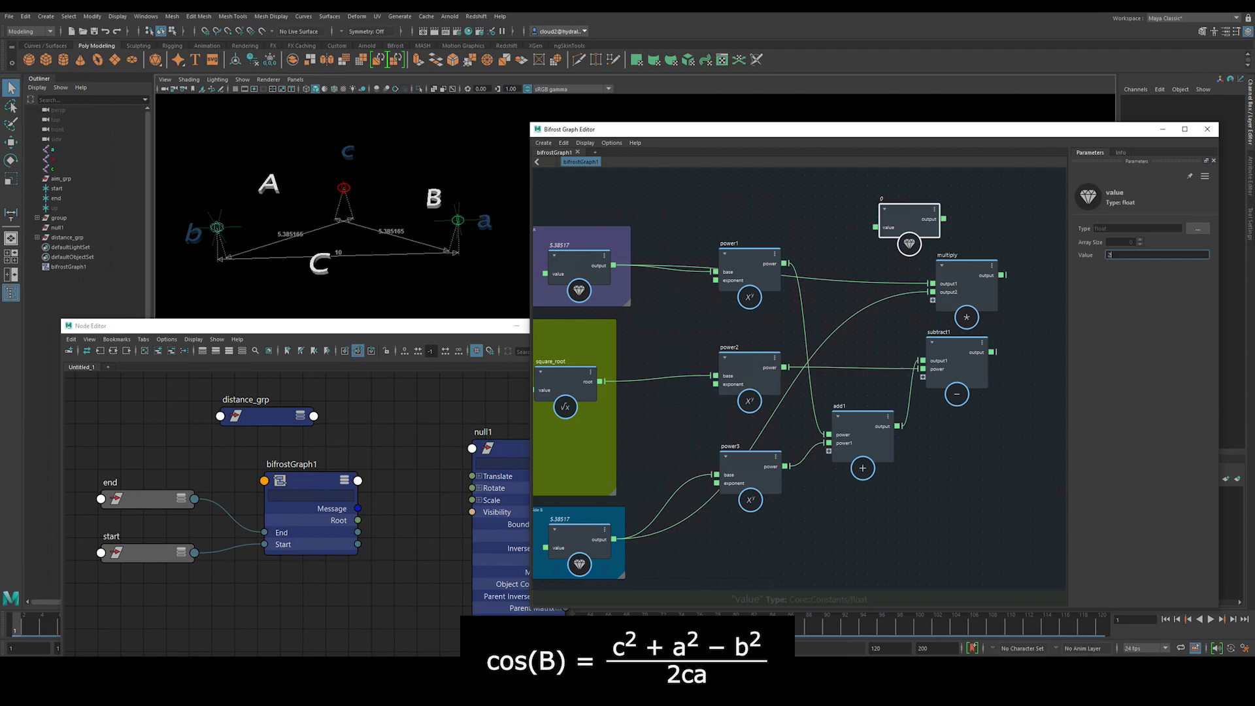
{"action": "type", "text": "2"}
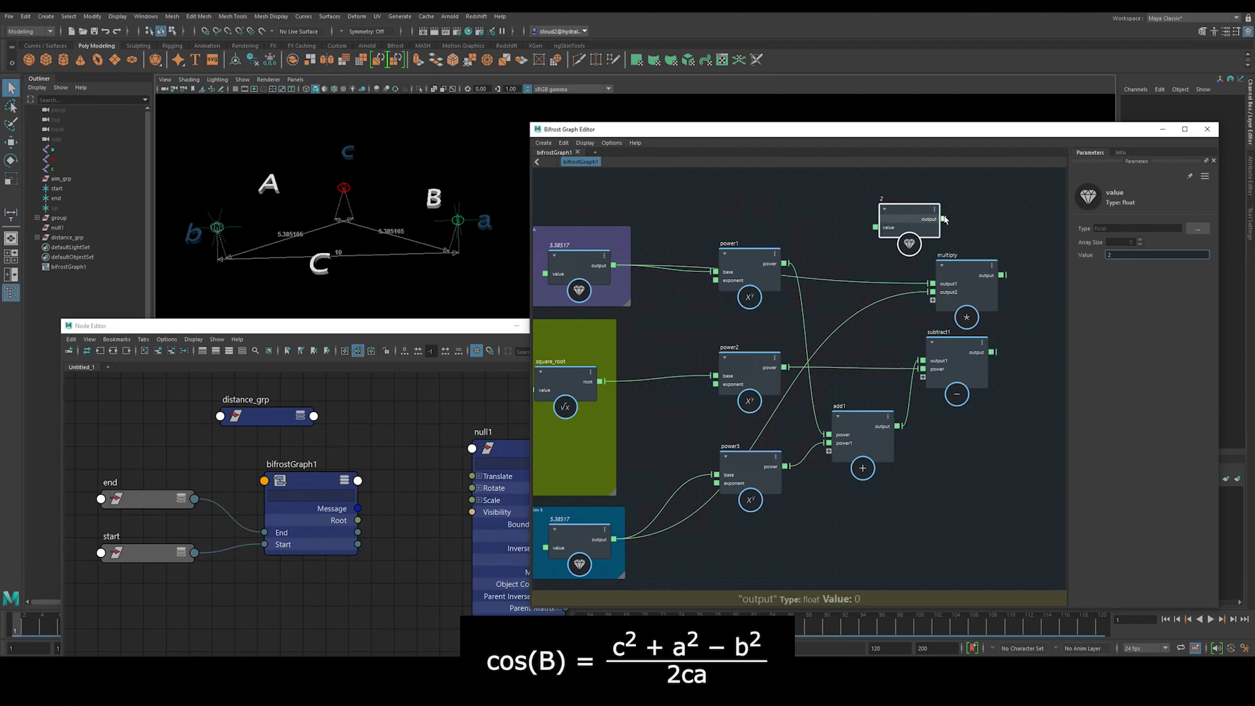
{"action": "left_click_drag", "start_coordinate": [943, 218], "coordinate": [880, 221]}
{"action": "left_click", "coordinate": [950, 266]}
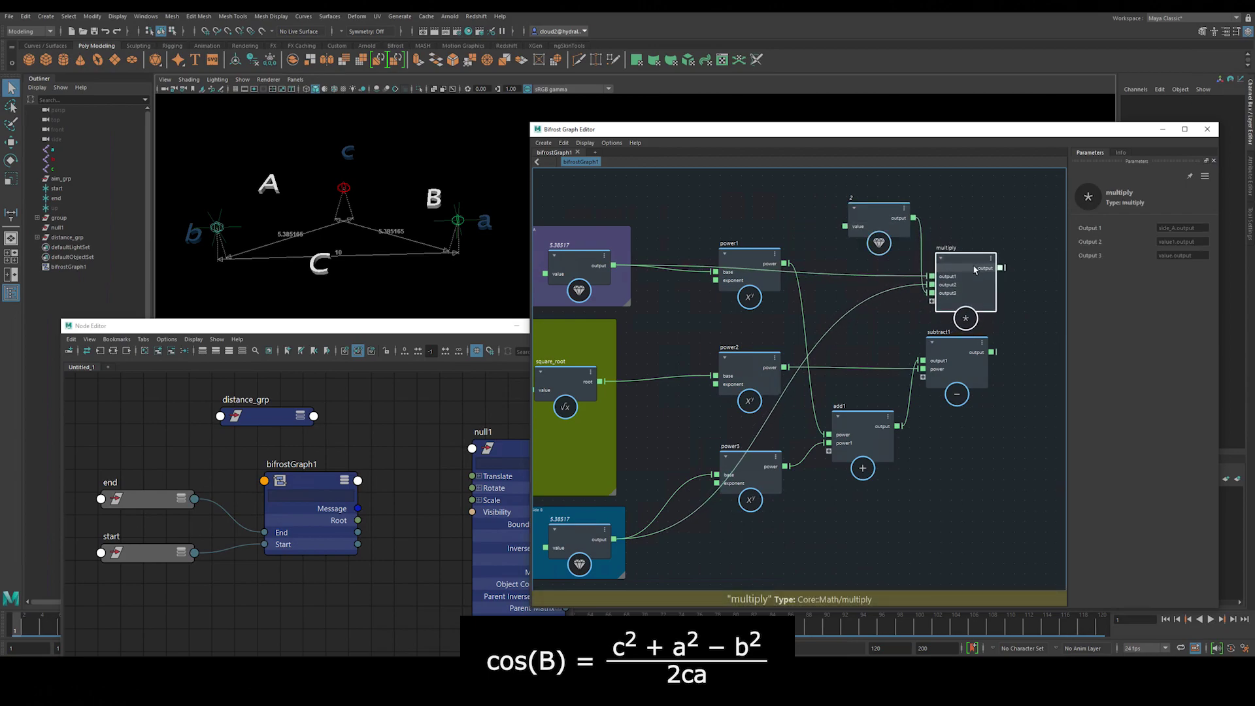
- Add a divide node and connect the subtract1 result as its first input and the multiply result as its second
{"action": "middle_click_drag", "start_coordinate": [948, 287], "coordinate": [750, 305]}
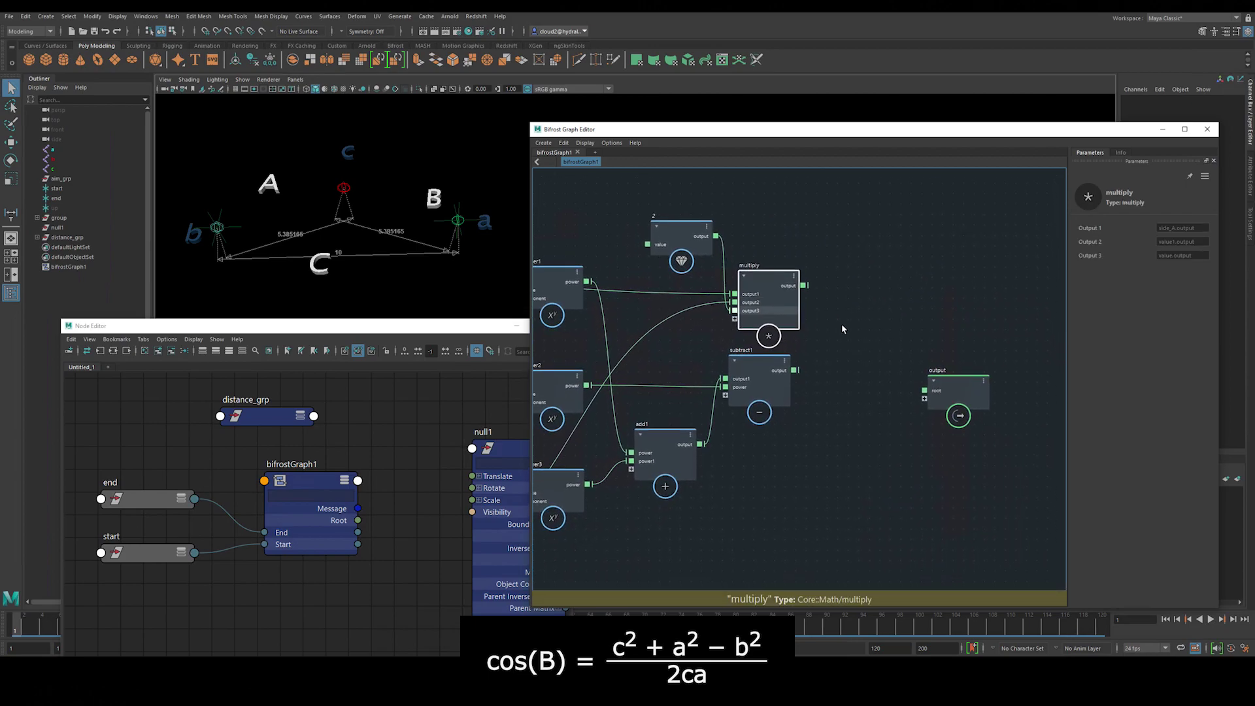
{"action": "left_click", "coordinate": [841, 324]}
{"action": "key", "text": "Tab"}
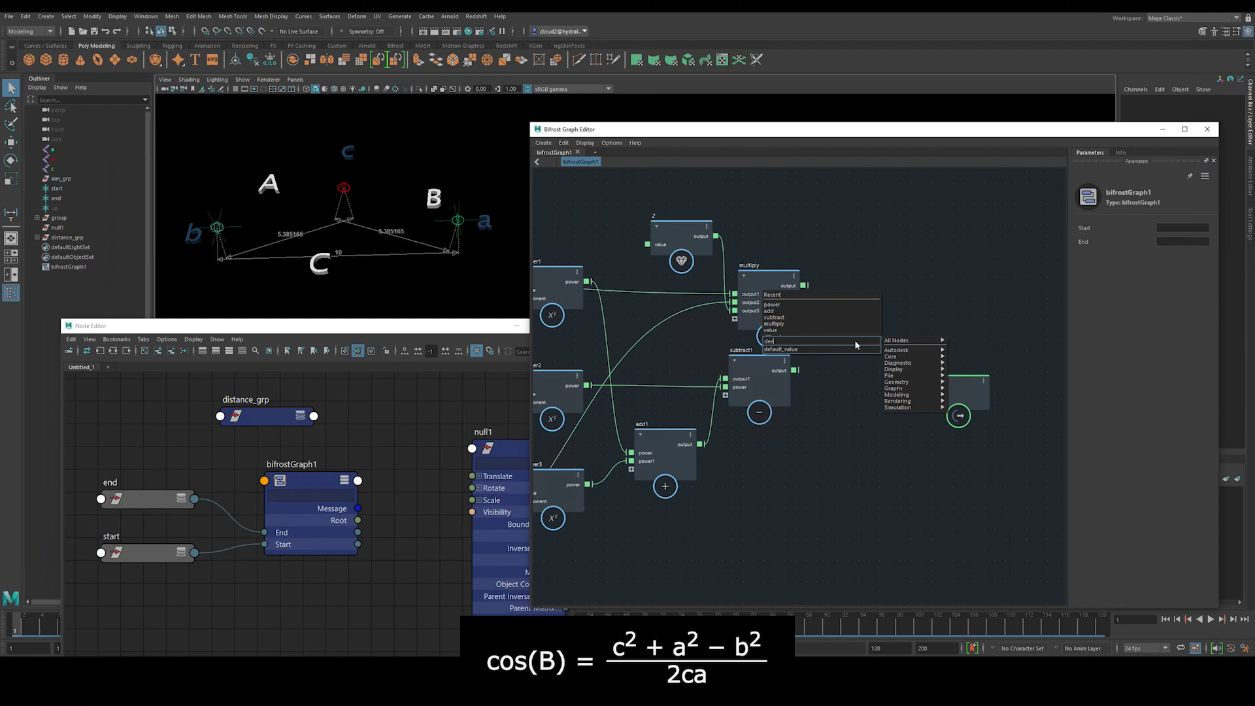
{"action": "type", "text": "div"}
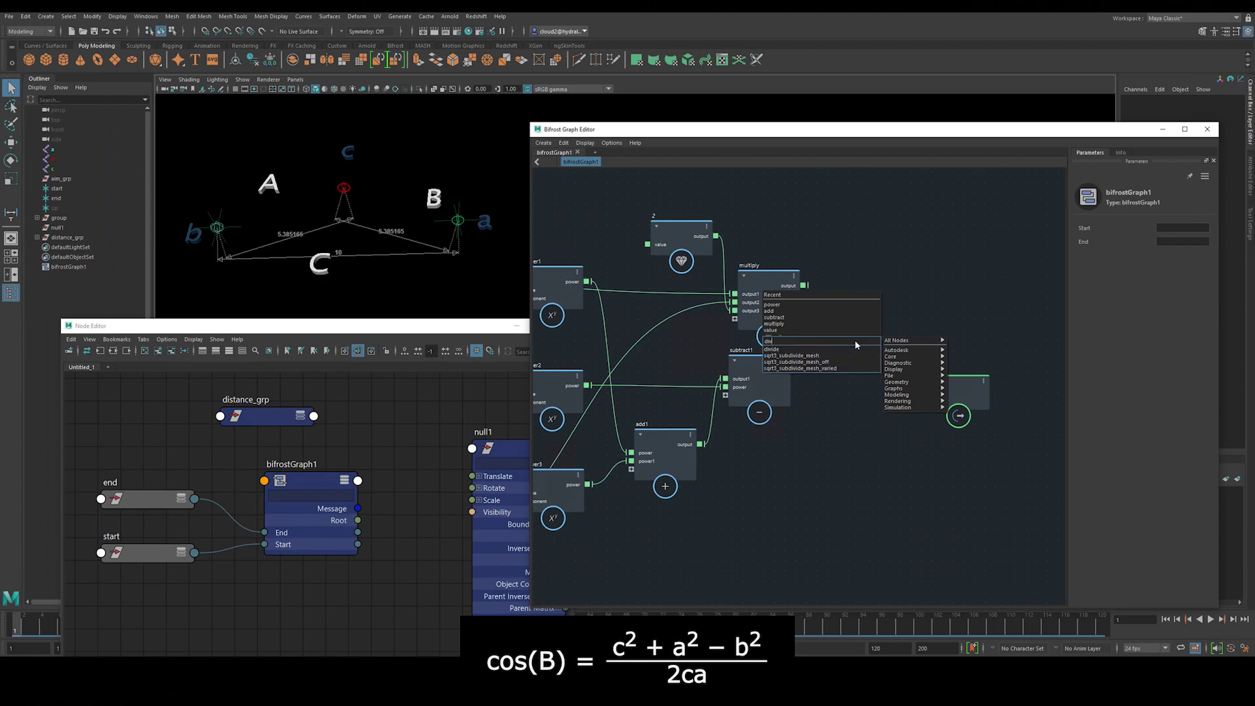
{"action": "left_click", "coordinate": [778, 349]}
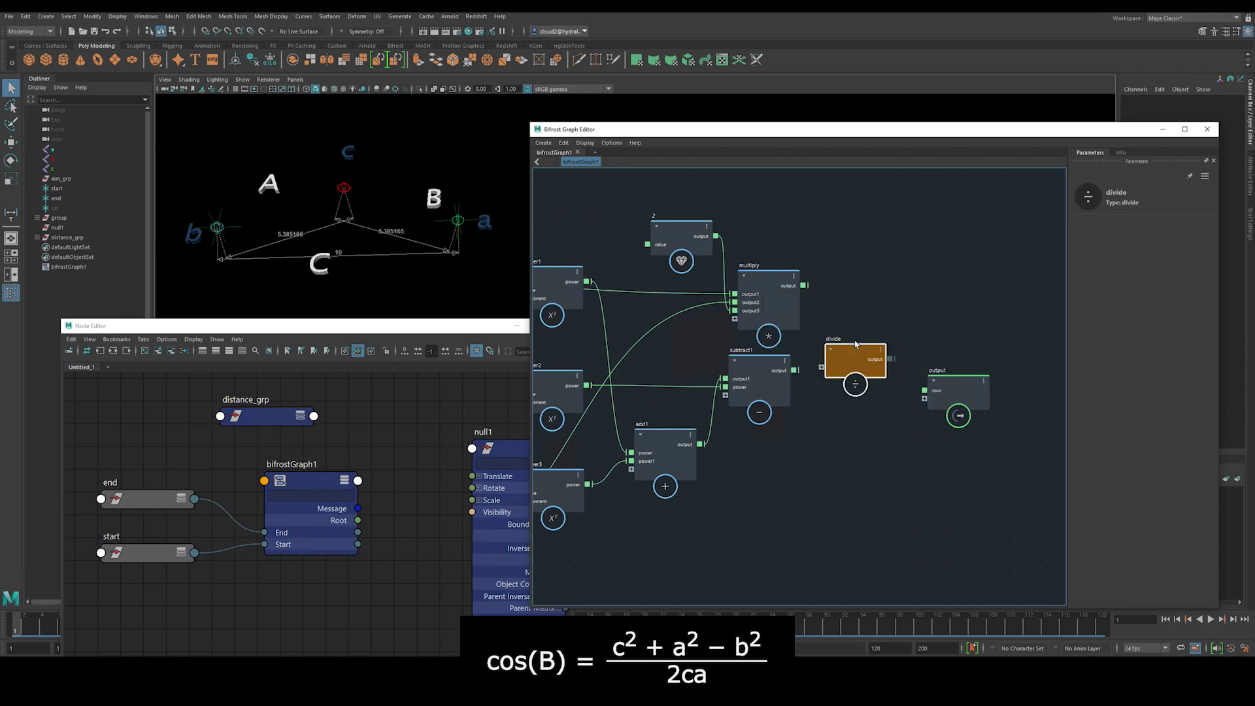
{"action": "left_click_drag", "start_coordinate": [796, 370], "coordinate": [844, 338]}
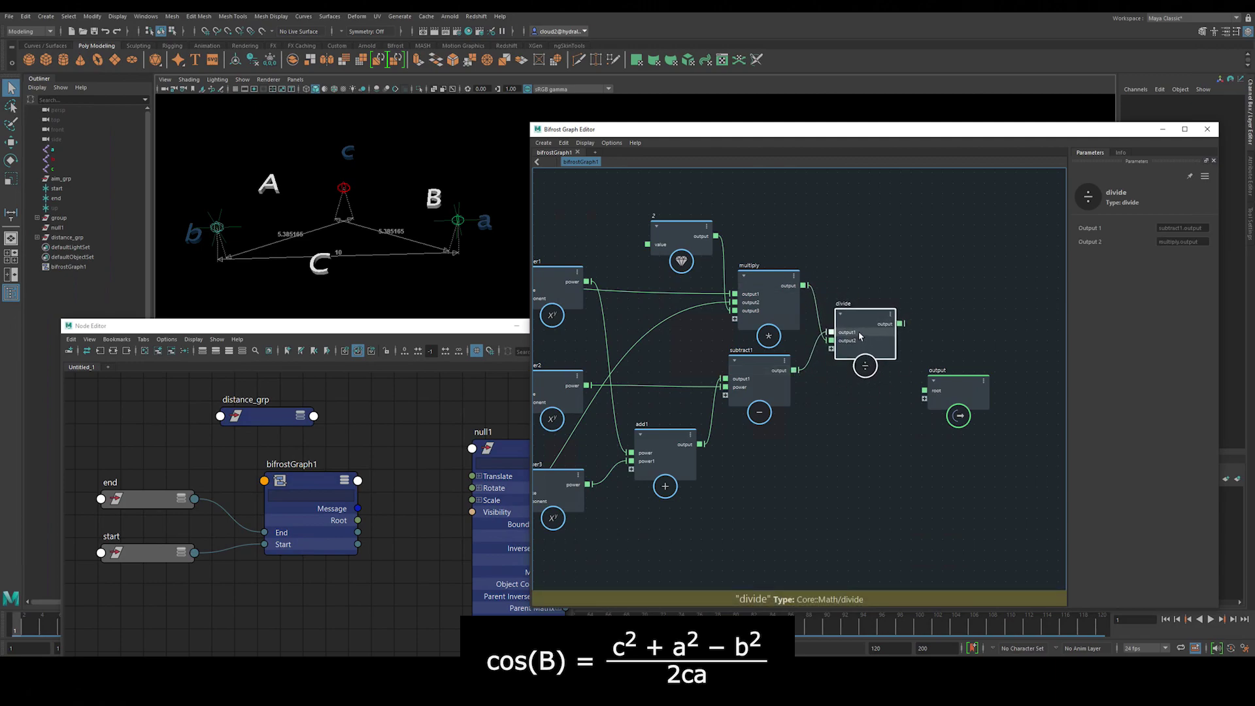
{"action": "left_click_drag", "start_coordinate": [780, 372], "coordinate": [788, 374]}
- Add an acos node beside the divide node and connect the divide result to its value
{"action": "middle_click_drag", "start_coordinate": [824, 462], "coordinate": [722, 495], "text": "alt"}
{"action": "left_click_drag", "start_coordinate": [850, 425], "coordinate": [913, 419]}
{"action": "left_click", "coordinate": [826, 395]}
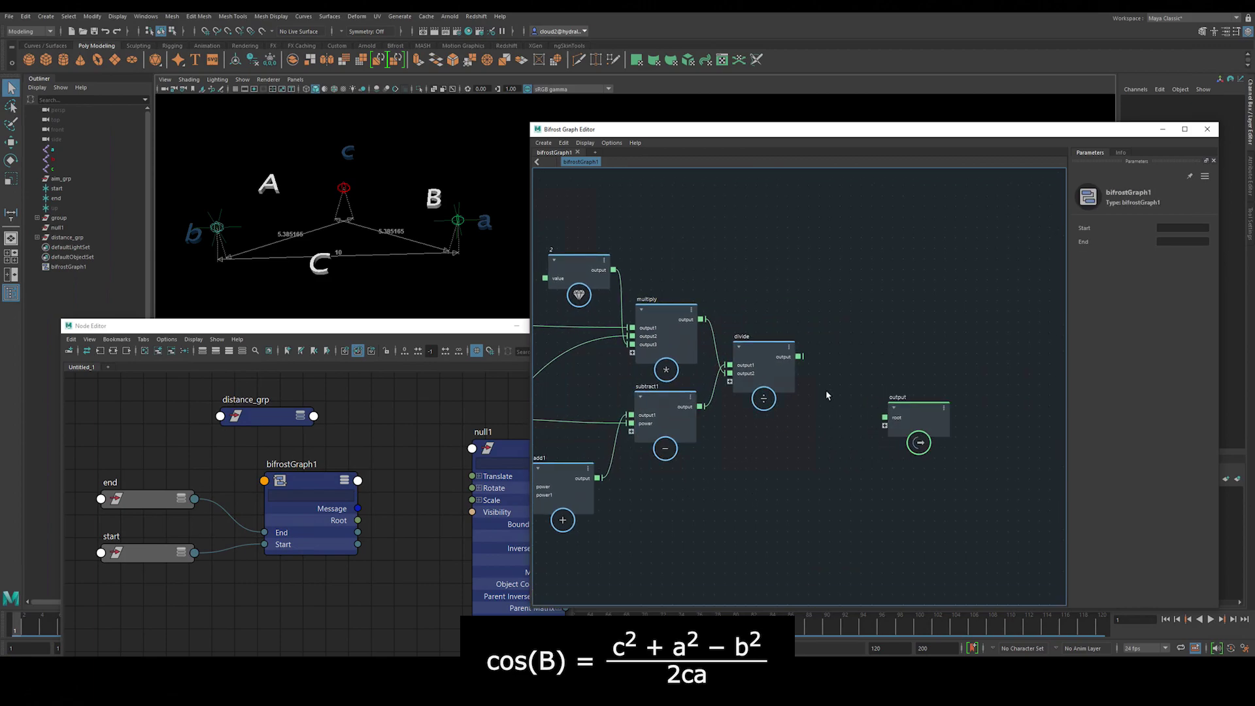
{"action": "key", "text": "Tab"}
{"action": "type", "text": "acs"}
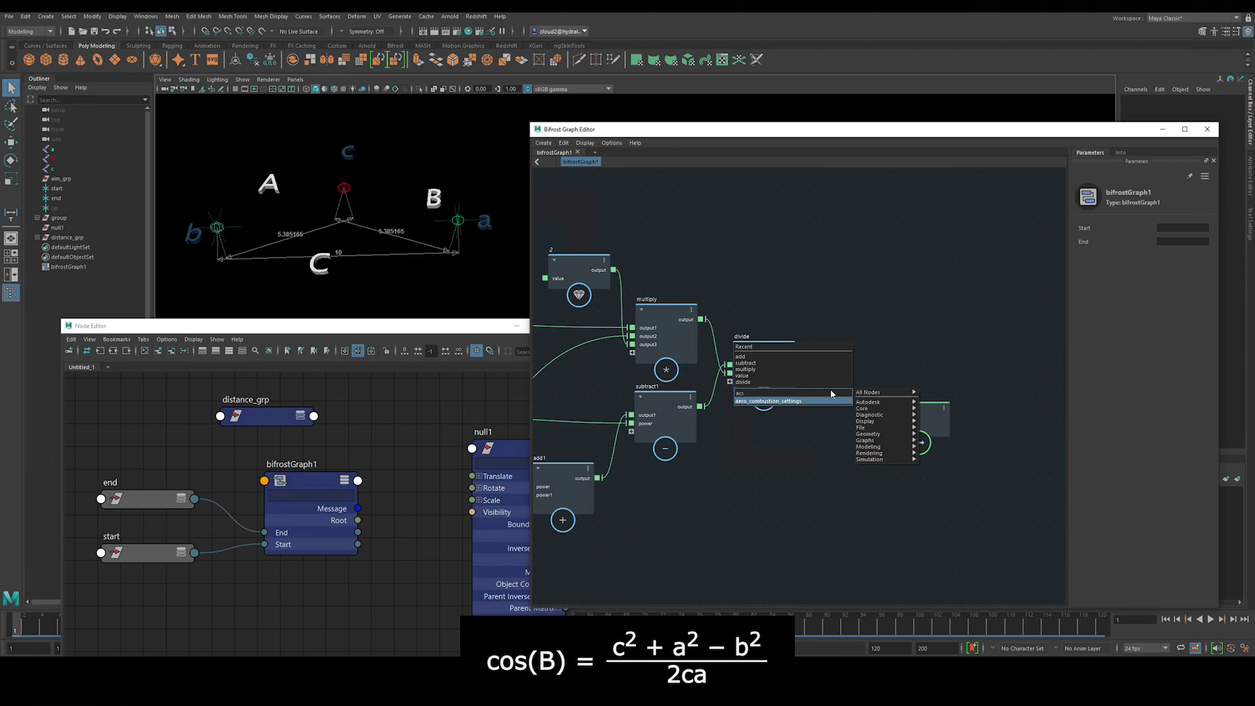
{"action": "key", "text": "BackSpace"}
{"action": "type", "text": "os"}
{"action": "key", "text": "Return"}
{"action": "left_click_drag", "start_coordinate": [812, 405], "coordinate": [844, 354]}
- Add a radians_to_degrees node after acos and connect the arccosine result to its radians input
{"action": "left_click", "coordinate": [914, 330]}
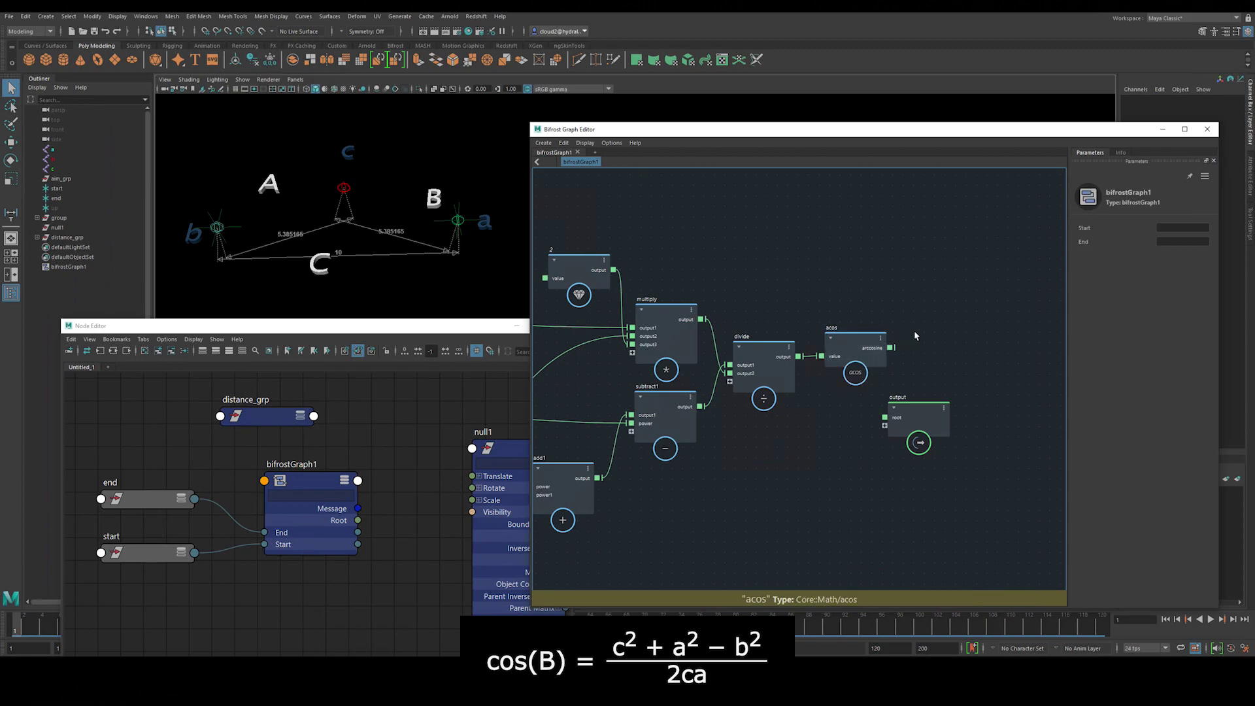
{"action": "key", "text": "Tab"}
{"action": "type", "text": "ra"}
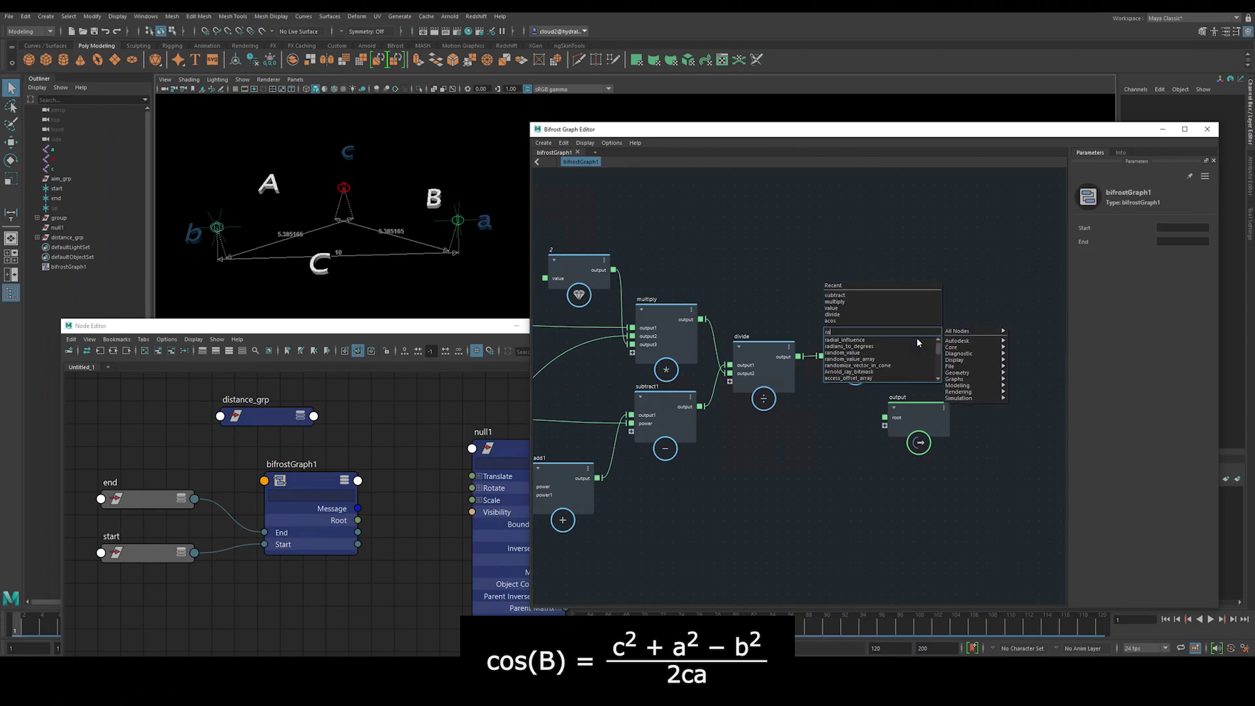
{"action": "type", "text": "dians"}
{"action": "key", "text": "Down"}
{"action": "key", "text": "Return"}
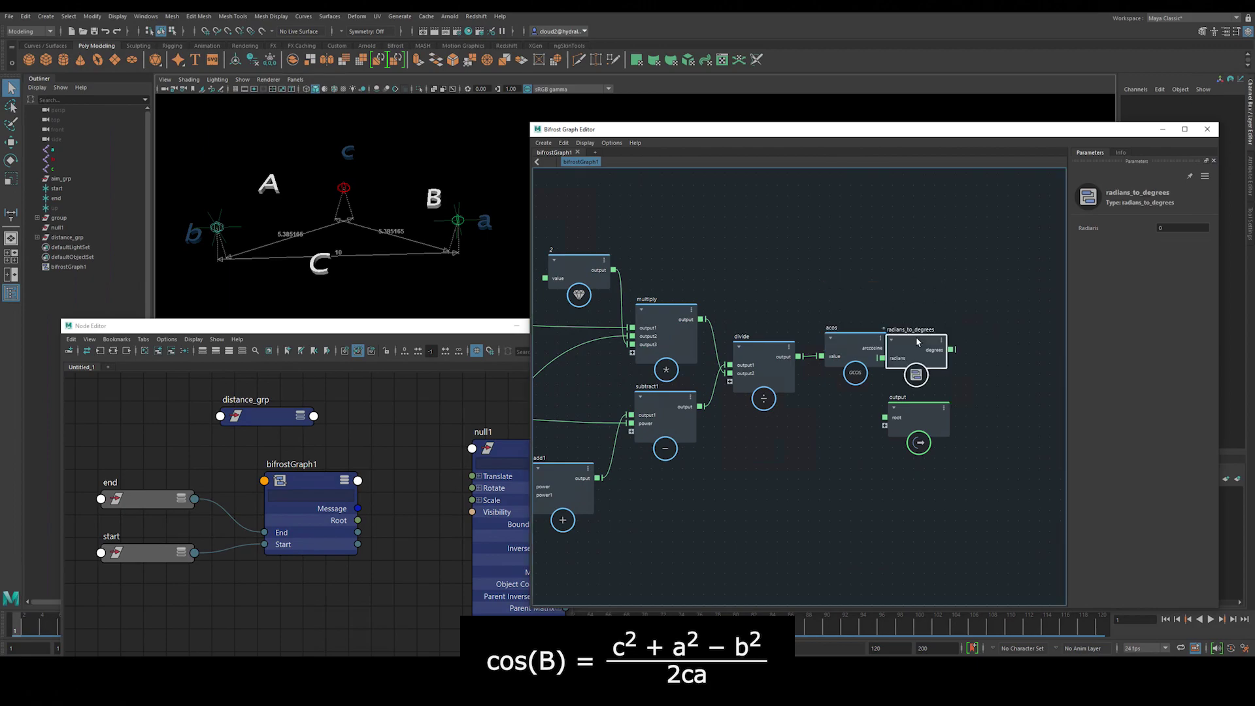
{"action": "middle_click_drag", "start_coordinate": [984, 303], "coordinate": [908, 321], "text": "alt"}
{"action": "left_click_drag", "start_coordinate": [852, 366], "coordinate": [890, 361]}
{"action": "left_click", "coordinate": [825, 359]}
{"action": "left_click_drag", "start_coordinate": [814, 366], "coordinate": [844, 371]}
- Move the output node aside, connect the converted degrees to a new port on it, and delete its root port
{"action": "left_click_drag", "start_coordinate": [843, 432], "coordinate": [1012, 420]}
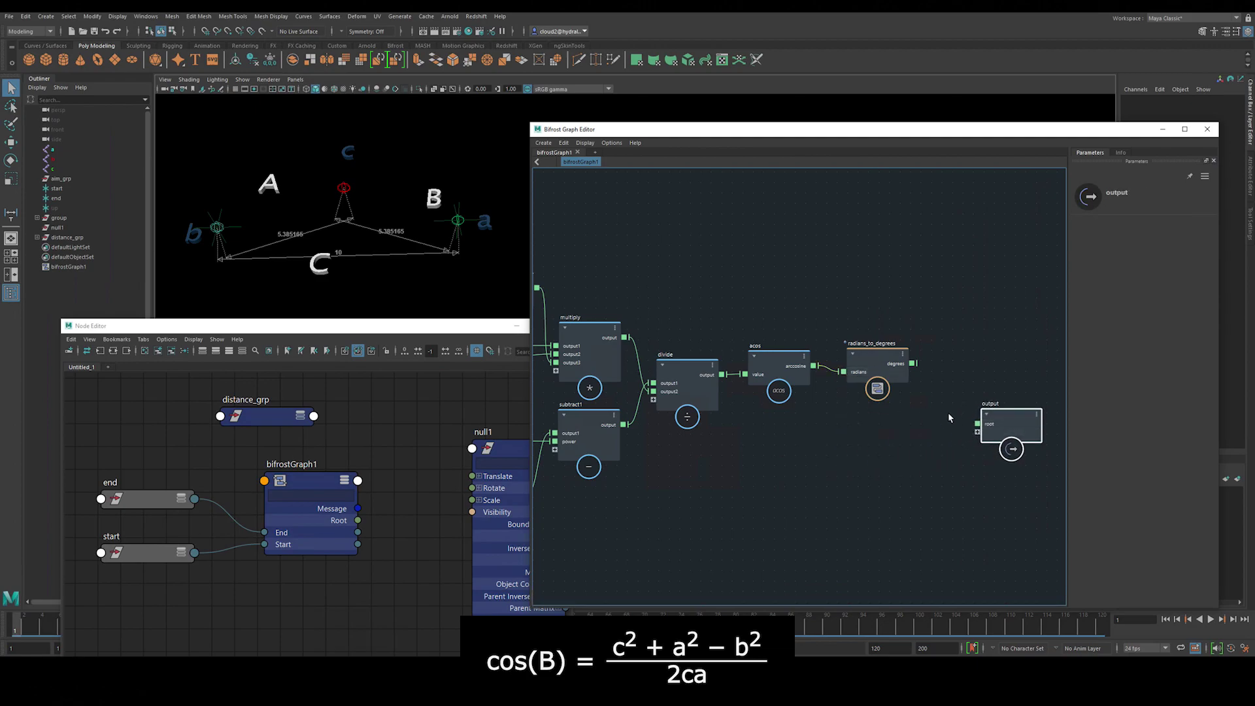
{"action": "left_click_drag", "start_coordinate": [914, 363], "coordinate": [944, 394]}
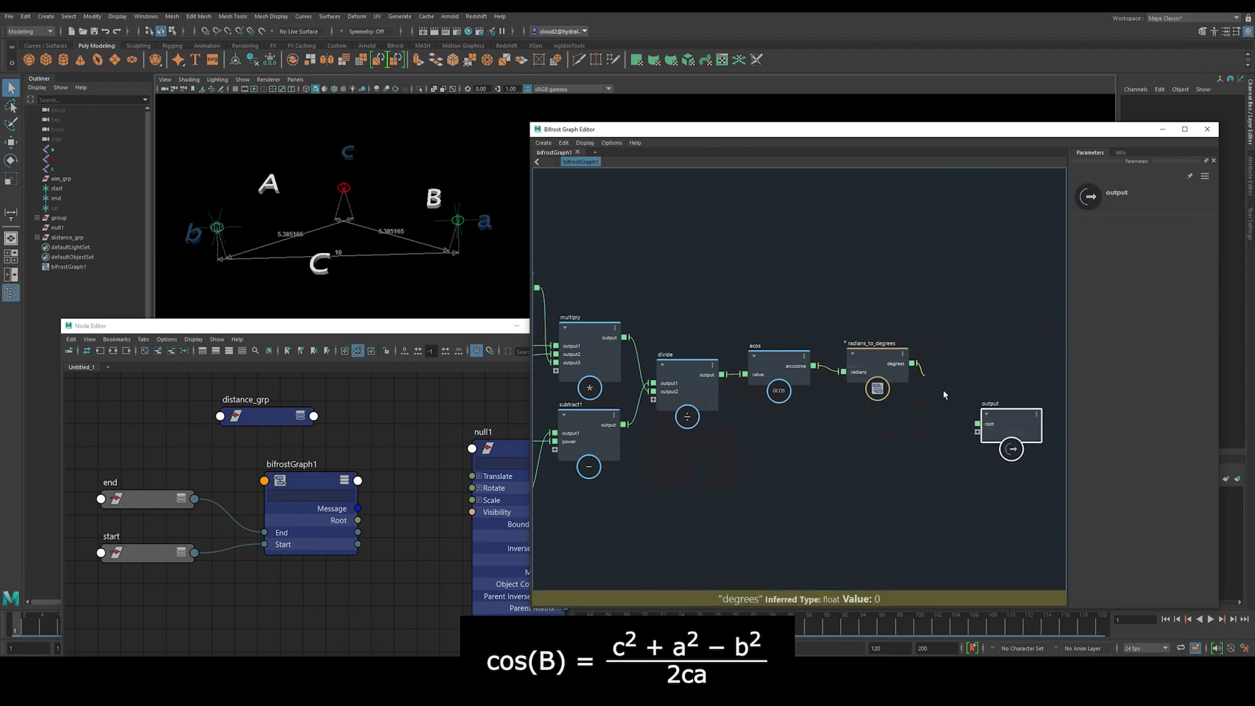
{"action": "left_click_drag", "start_coordinate": [978, 432], "coordinate": [979, 434]}
{"action": "right_click", "coordinate": [988, 424]}
{"action": "left_click", "coordinate": [1000, 439]}
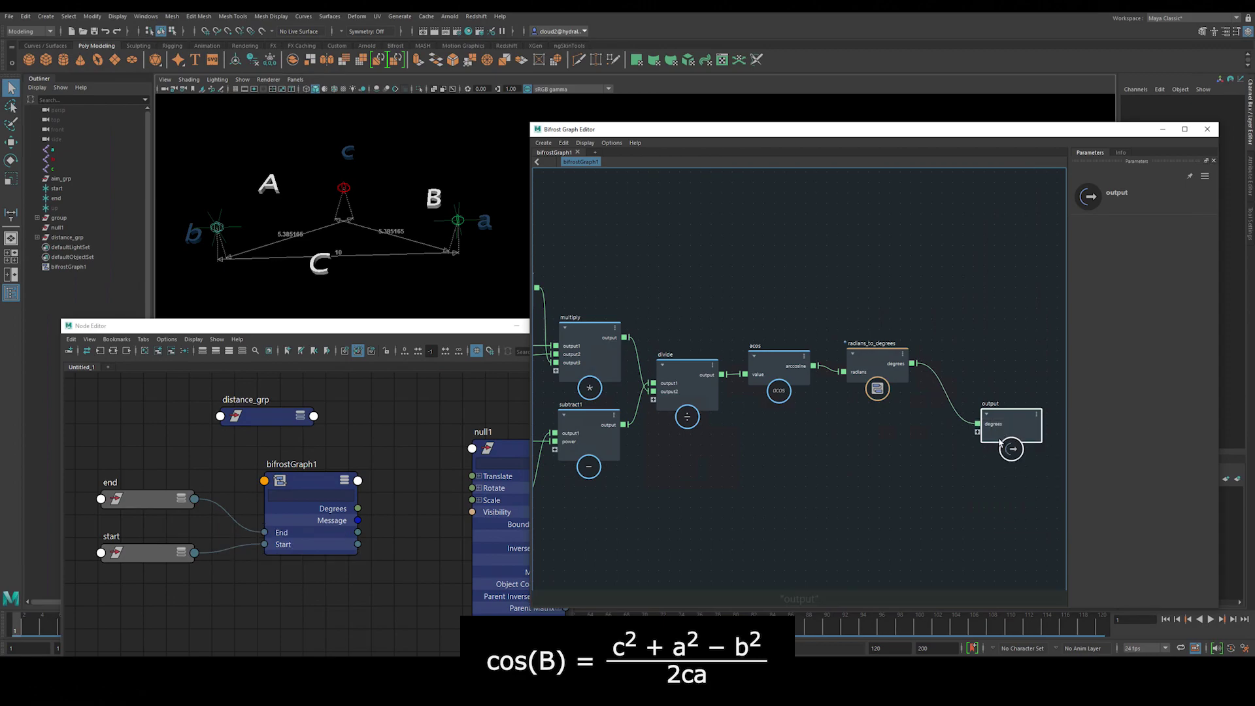
- Rename the output node's degrees port to C
{"action": "right_click", "coordinate": [995, 422]}
{"action": "left_click", "coordinate": [1011, 432]}
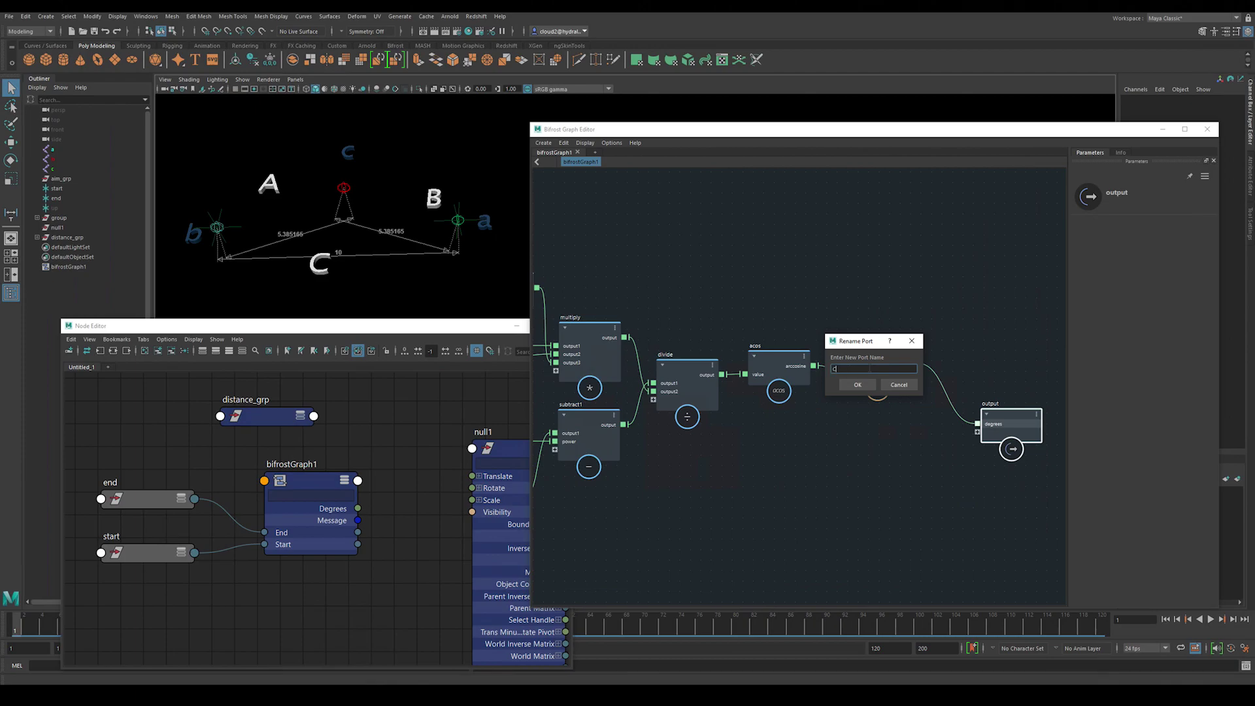
{"action": "key", "text": "Return"}
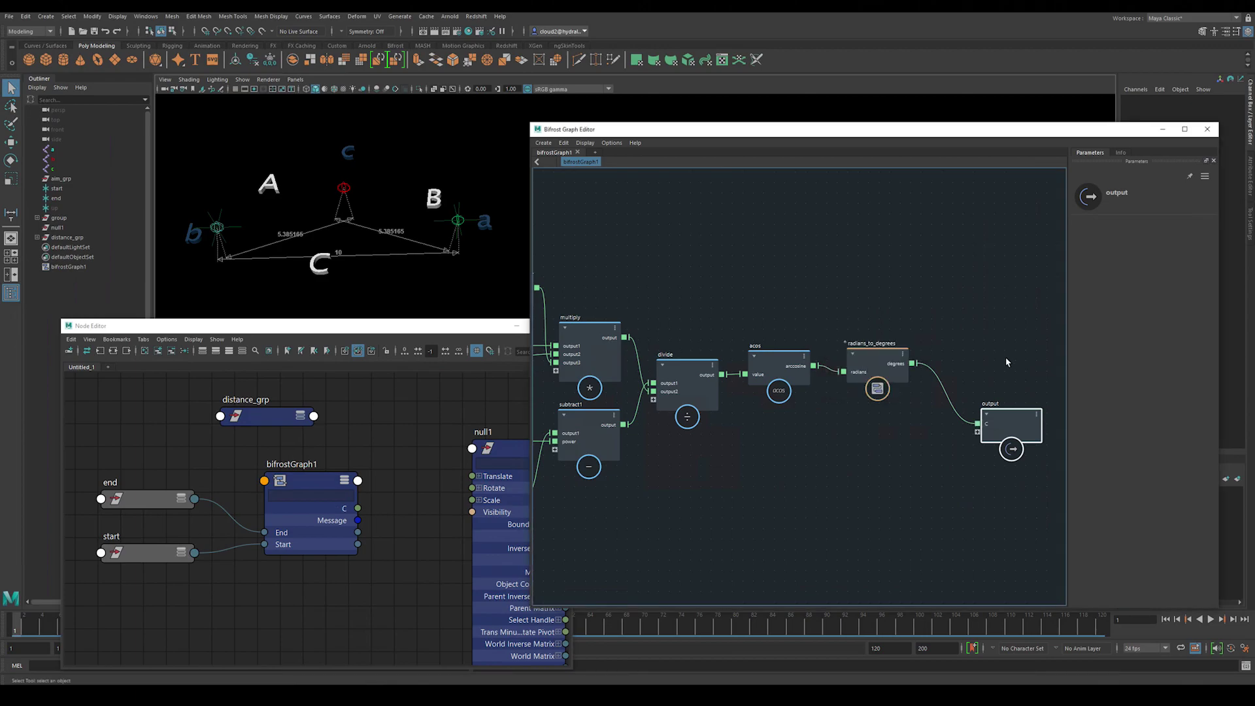
- Add joint b from the Outliner to the Node Editor graph beside bifrostGraph1
{"action": "left_click", "coordinate": [411, 489]}
{"action": "left_click", "coordinate": [58, 160]}
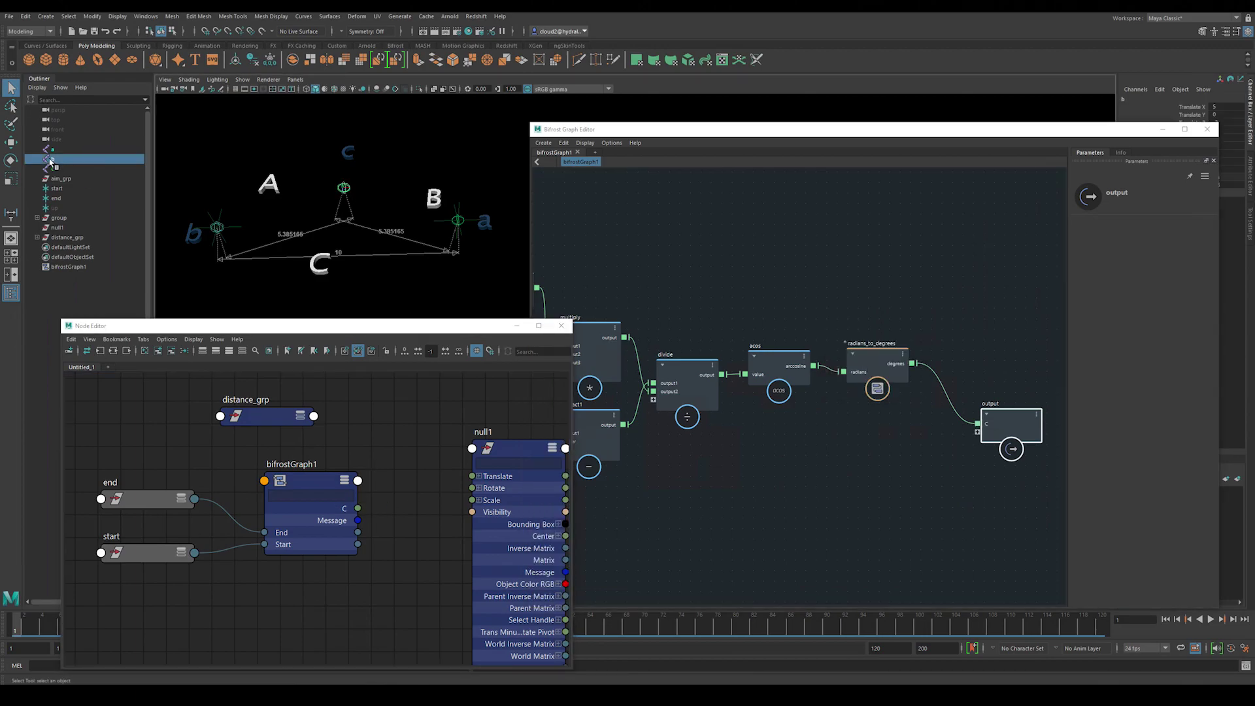
{"action": "middle_click_drag", "start_coordinate": [50, 159], "coordinate": [404, 446]}
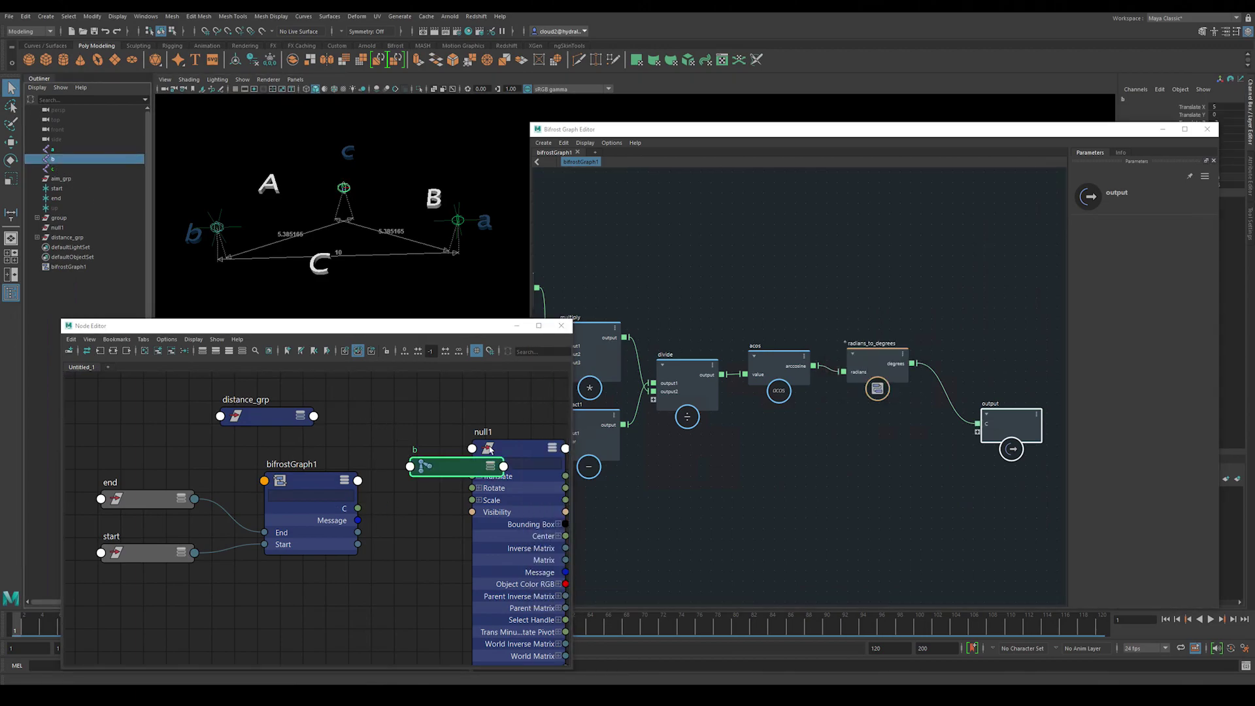
- Rename the Bifrost output node's port to b
{"action": "left_click", "coordinate": [997, 423]}
{"action": "right_click", "coordinate": [991, 422]}
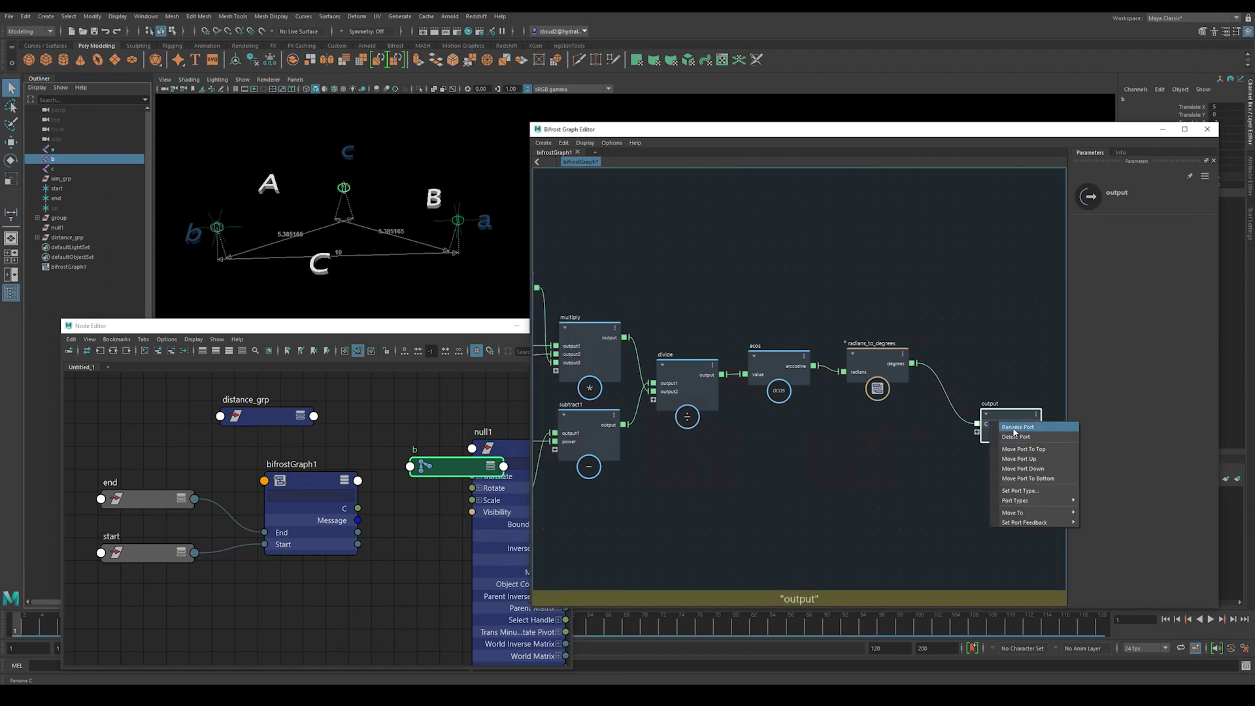
{"action": "left_click", "coordinate": [991, 425]}
{"action": "key", "text": "BackSpace"}
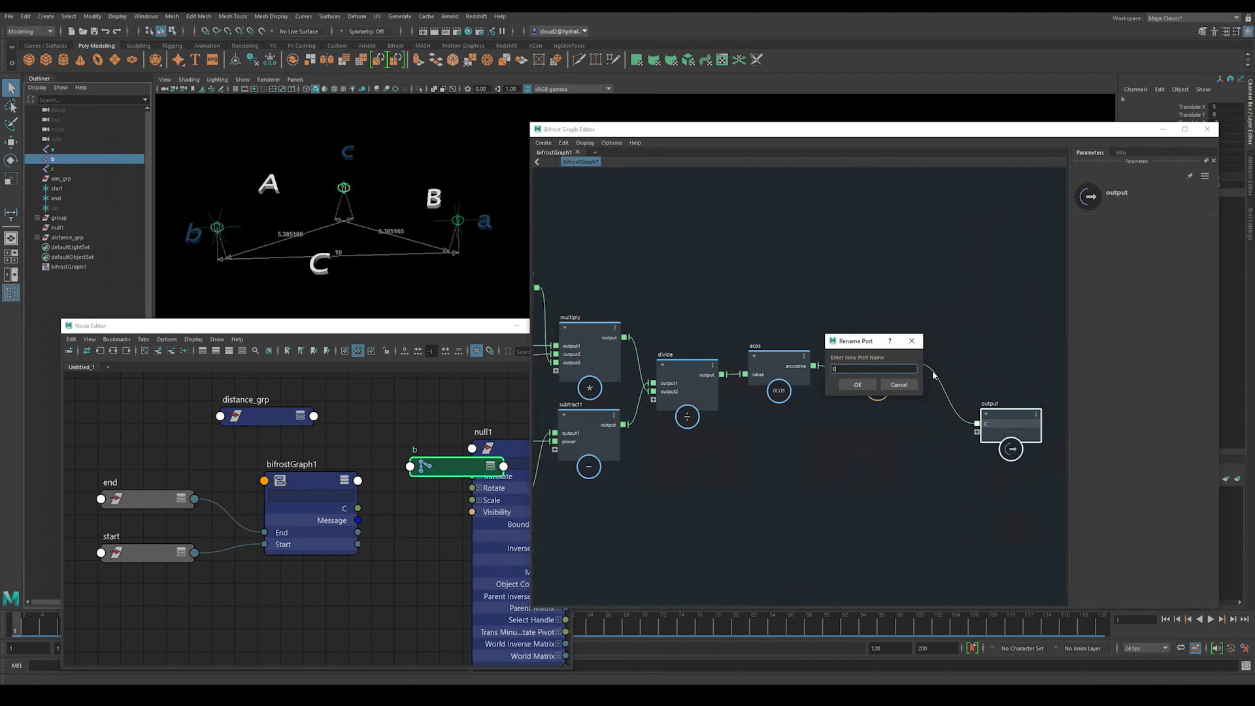
{"action": "key", "text": "Return"}
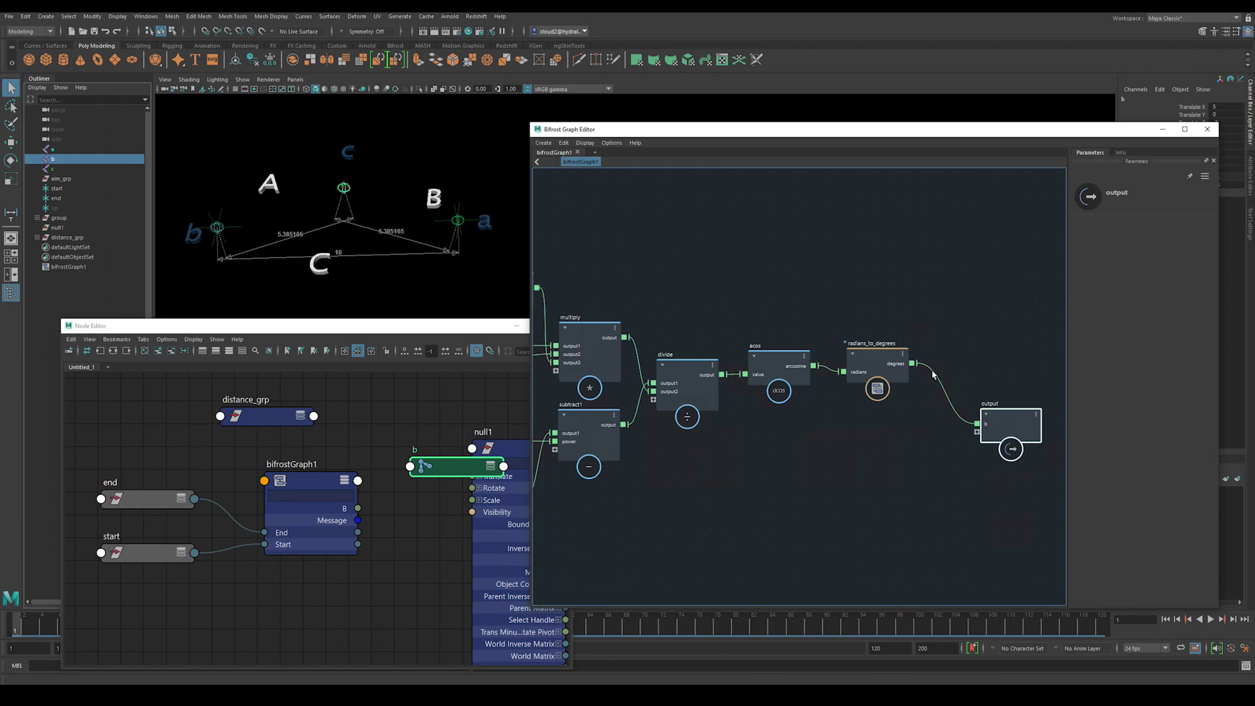
- Expand joint b's rotation attributes in the Node Editor and connect bifrostGraph1's B output to its Rotate Y
{"action": "left_click_drag", "start_coordinate": [304, 481], "coordinate": [276, 473]}
{"action": "left_click_drag", "start_coordinate": [450, 467], "coordinate": [426, 473]}
{"action": "key", "text": "3"}
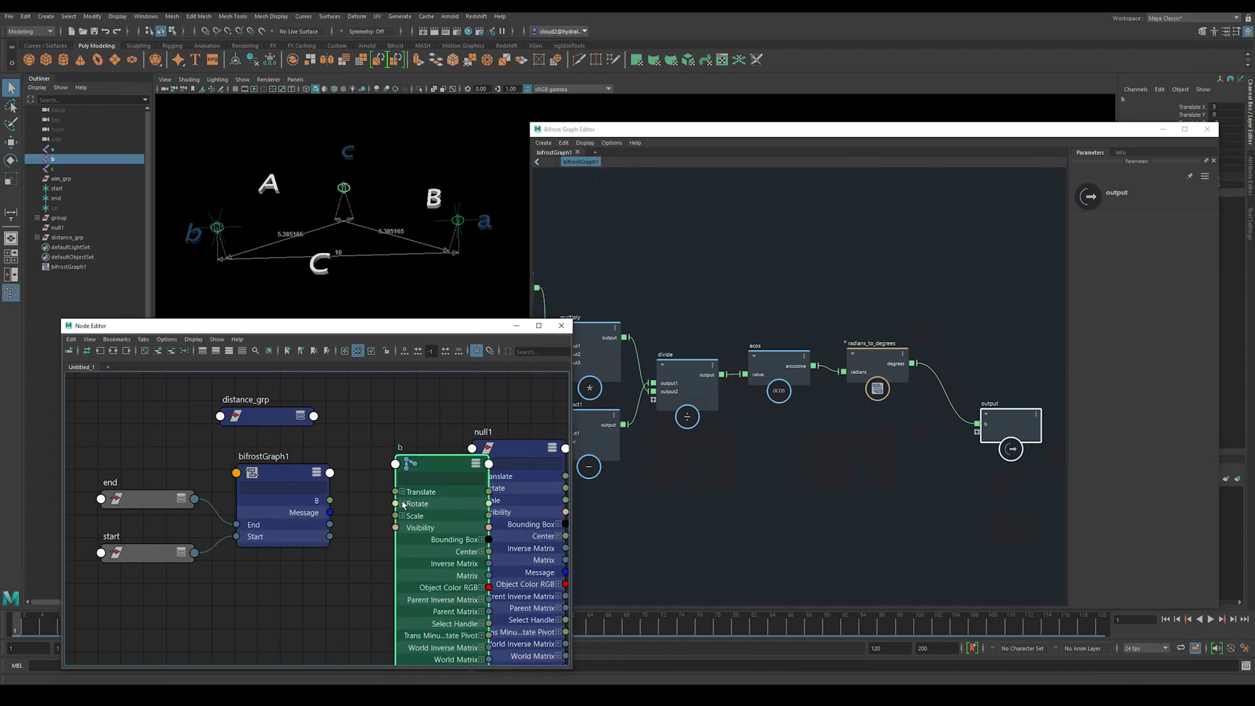
{"action": "left_click", "coordinate": [403, 504]}
{"action": "left_click", "coordinate": [313, 502]}
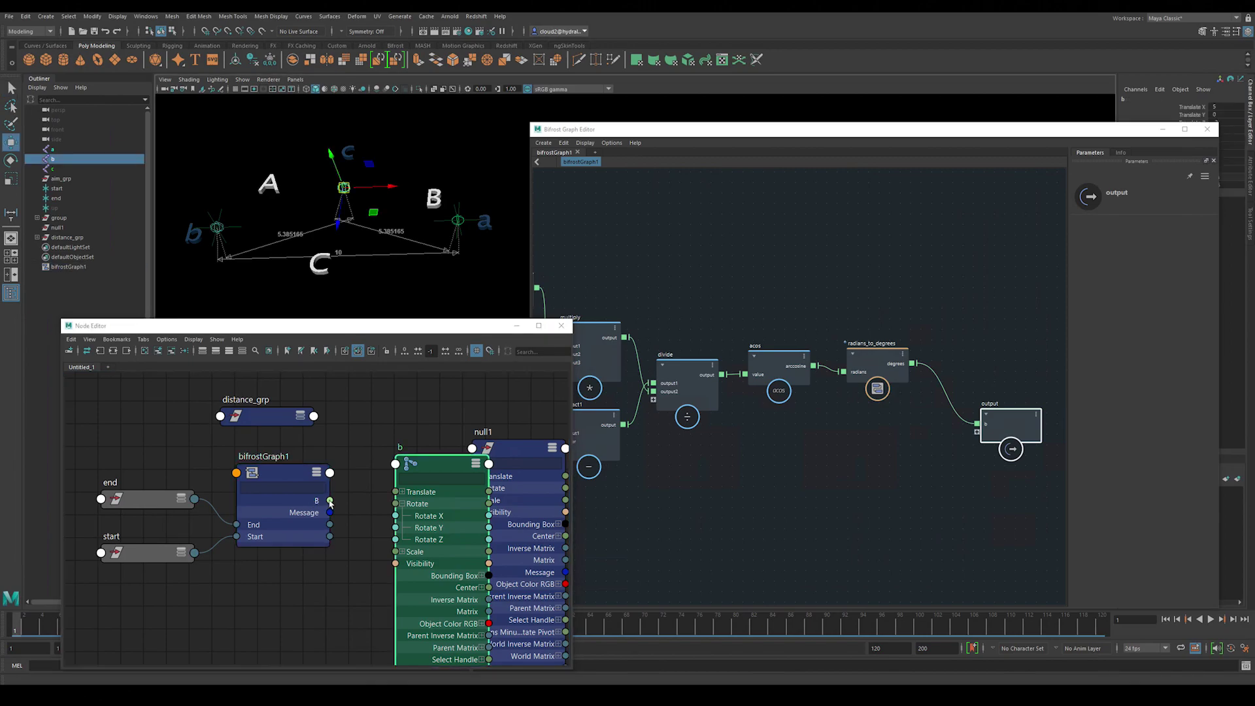
{"action": "left_click_drag", "start_coordinate": [329, 500], "coordinate": [395, 528]}
{"action": "left_click", "coordinate": [857, 442]}
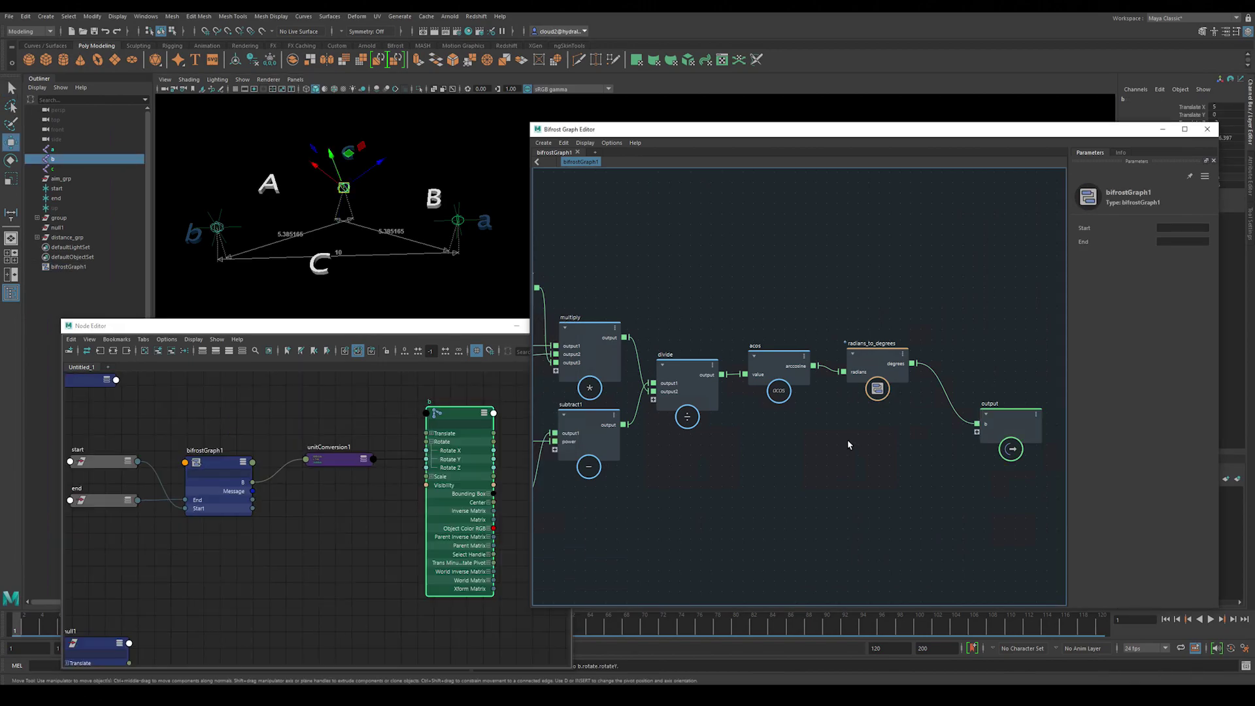
- Try parenting joint c under joint b and moving the end locator to test the driven rotation
{"action": "middle_click_drag", "start_coordinate": [779, 449], "coordinate": [783, 455], "text": "alt"}
{"action": "key", "text": "q"}
{"action": "left_click", "coordinate": [347, 189]}
{"action": "left_click", "coordinate": [349, 189], "text": "shift"}
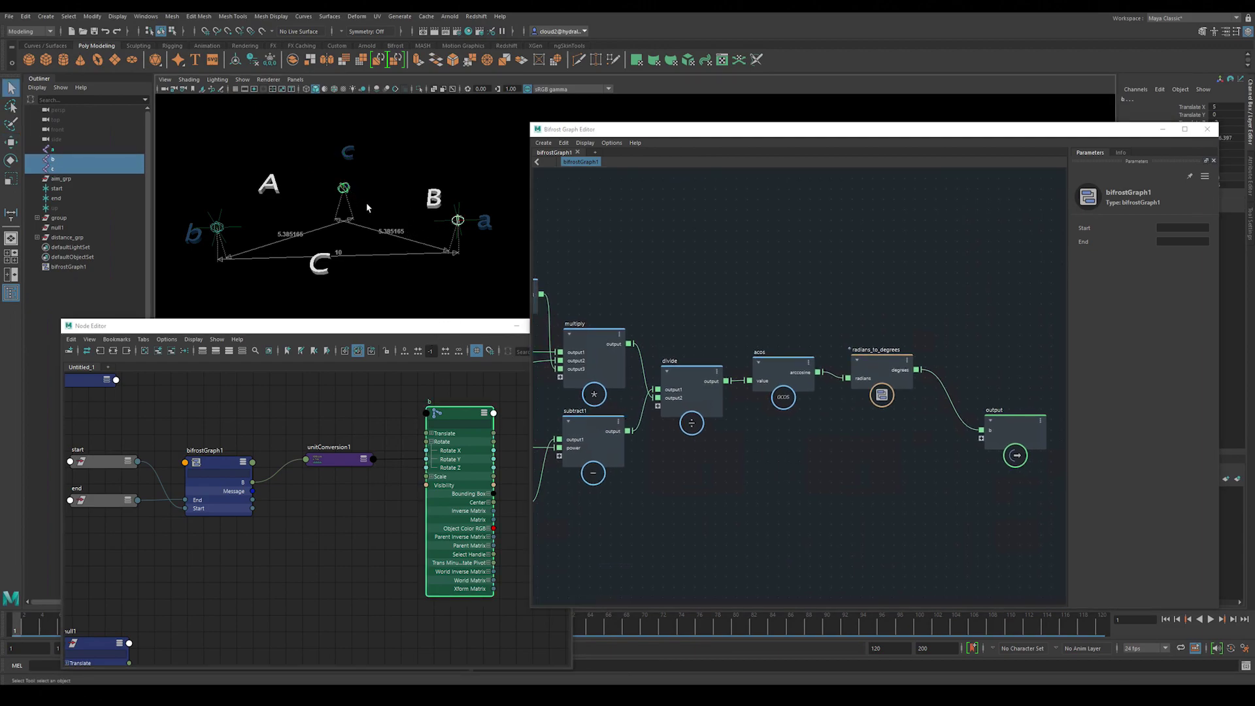
{"action": "left_click", "coordinate": [459, 221]}
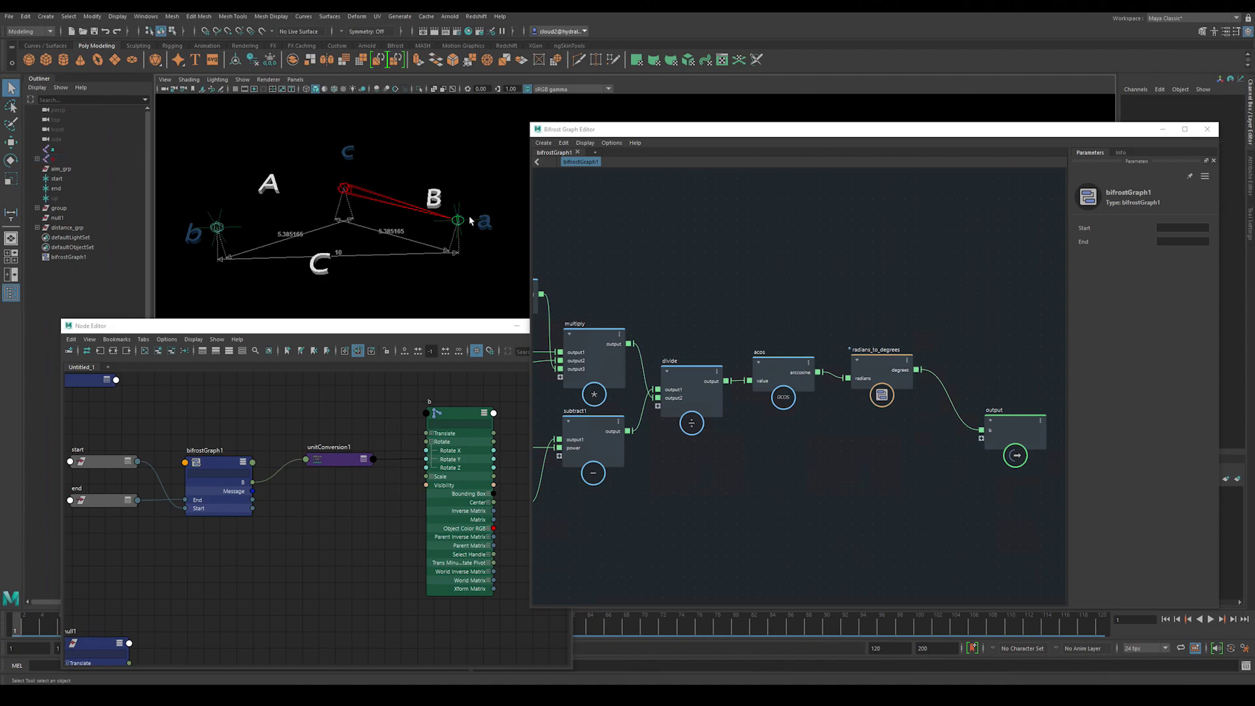
{"action": "key", "text": "w"}
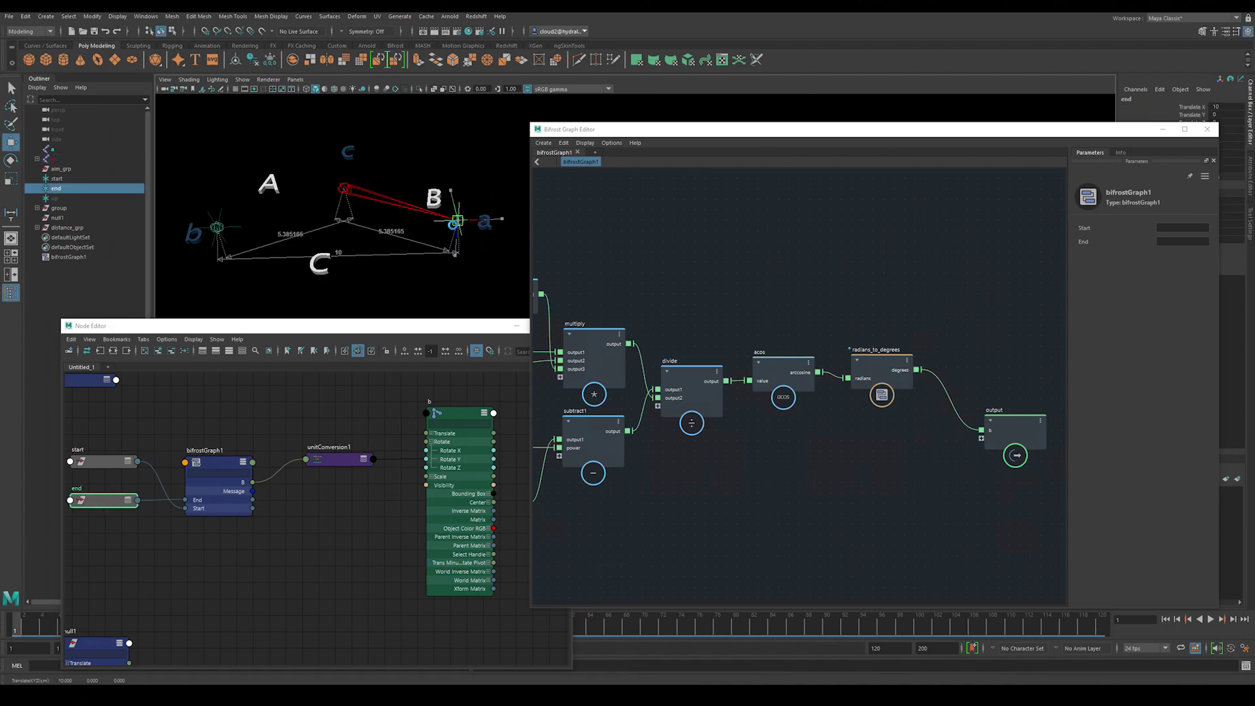
{"action": "mouse_move", "coordinate": [459, 222]}
{"action": "left_mouse_down"}
{"action": "mouse_move", "coordinate": [347, 280]}
{"action": "mouse_move", "coordinate": [439, 238]}
{"action": "mouse_move", "coordinate": [390, 281]}
{"action": "mouse_move", "coordinate": [351, 281]}
{"action": "mouse_move", "coordinate": [452, 231]}
{"action": "left_mouse_up"}
{"action": "key", "text": "ctrl+z"}
{"action": "key", "text": "ctrl+z"}
{"action": "key", "text": "ctrl+z"}
{"action": "key", "text": "ctrl+z"}
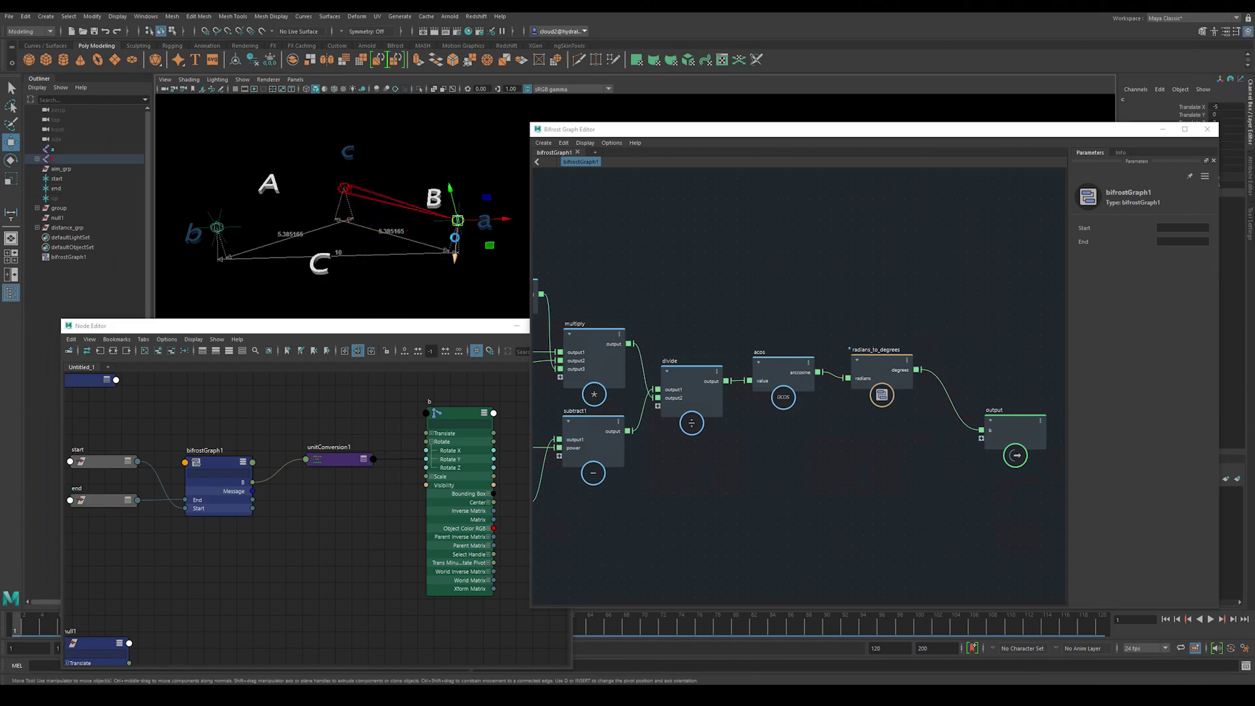
{"action": "key", "text": "q"}
{"action": "left_click", "coordinate": [410, 219]}
- Group all the law-of-cosines nodes between the side lengths and the output node into a compound
{"action": "scroll", "coordinate": [837, 458], "scroll_direction": "down", "scroll_amount": 2}
{"action": "middle_click_drag", "start_coordinate": [837, 457], "coordinate": [877, 395]}
{"action": "scroll", "coordinate": [850, 432], "scroll_direction": "down", "scroll_amount": 2}
{"action": "left_click_drag", "start_coordinate": [963, 280], "coordinate": [637, 512]}
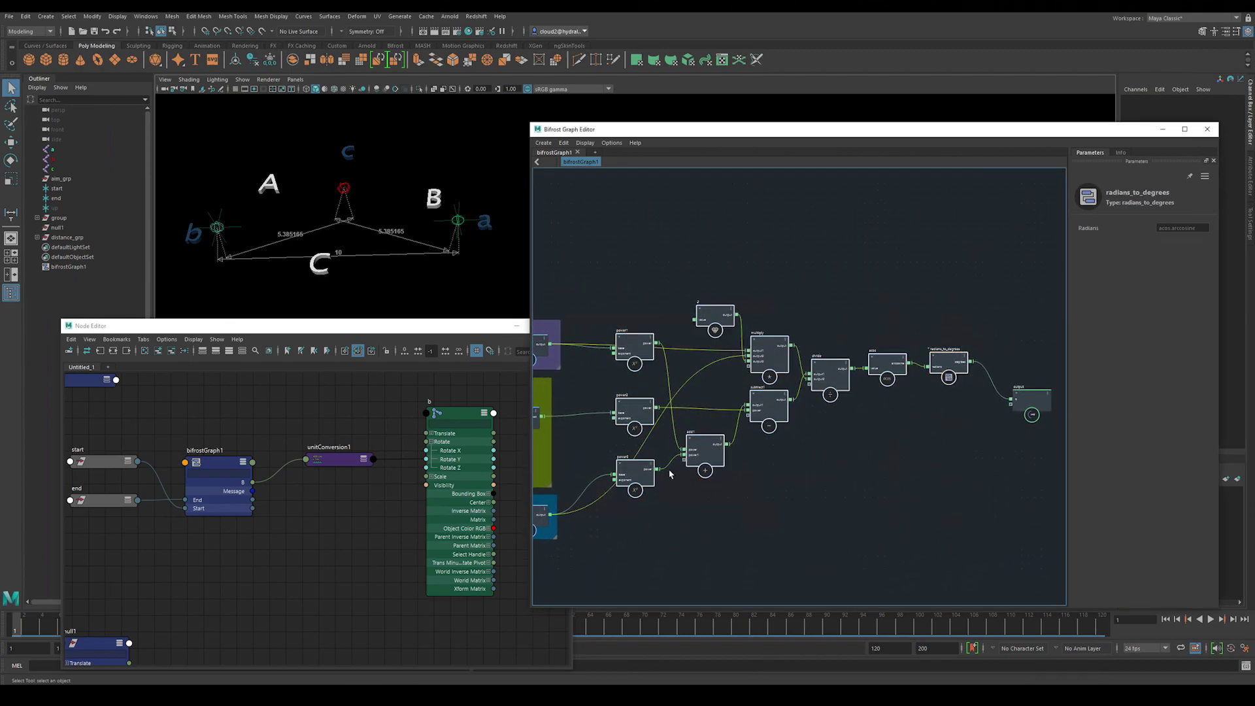
{"action": "key", "text": "ctrl+g"}
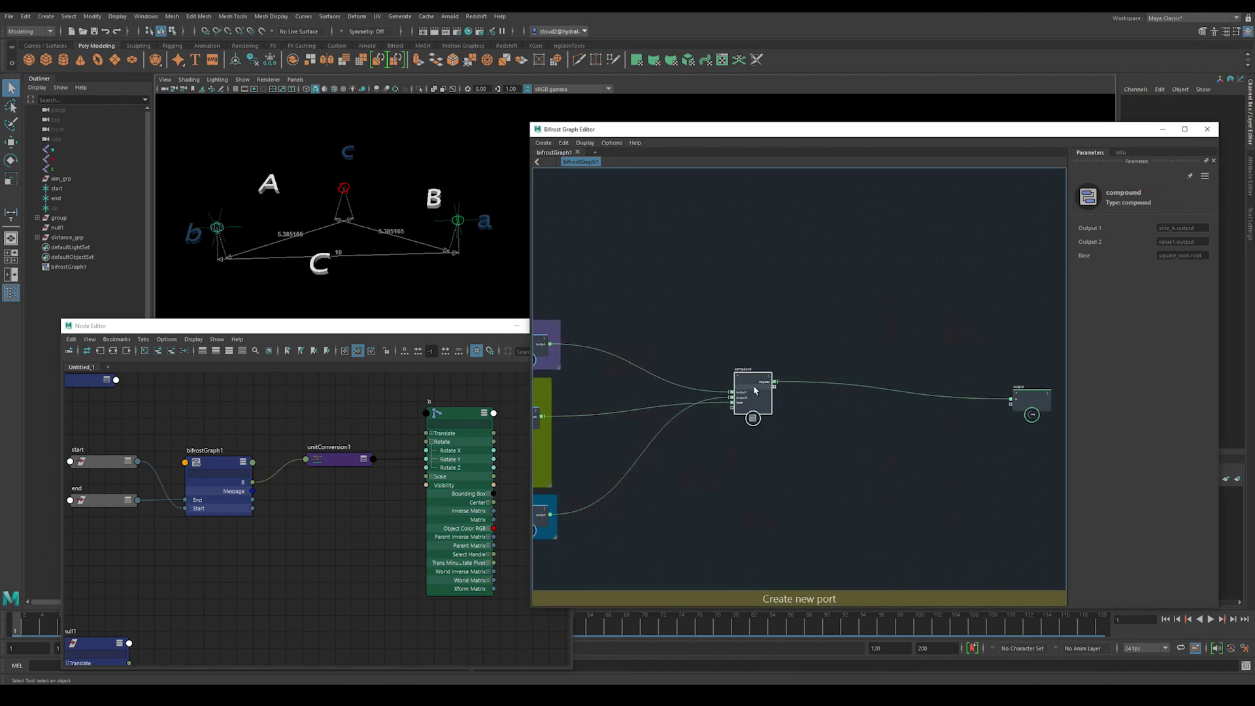
- Rename the new compound as solve_b
{"action": "scroll", "coordinate": [751, 382], "scroll_direction": "up", "scroll_amount": 5}
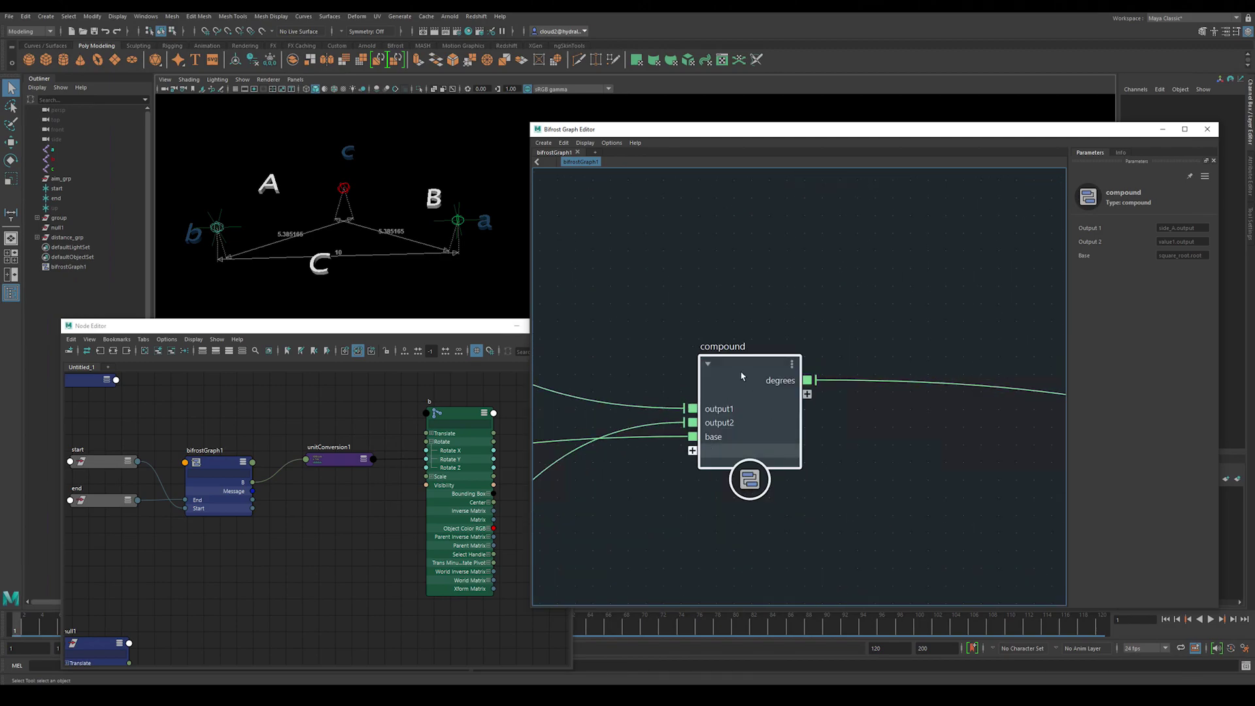
{"action": "right_click", "coordinate": [719, 365]}
{"action": "left_click", "coordinate": [743, 371]}
{"action": "type", "text": "solve b"}
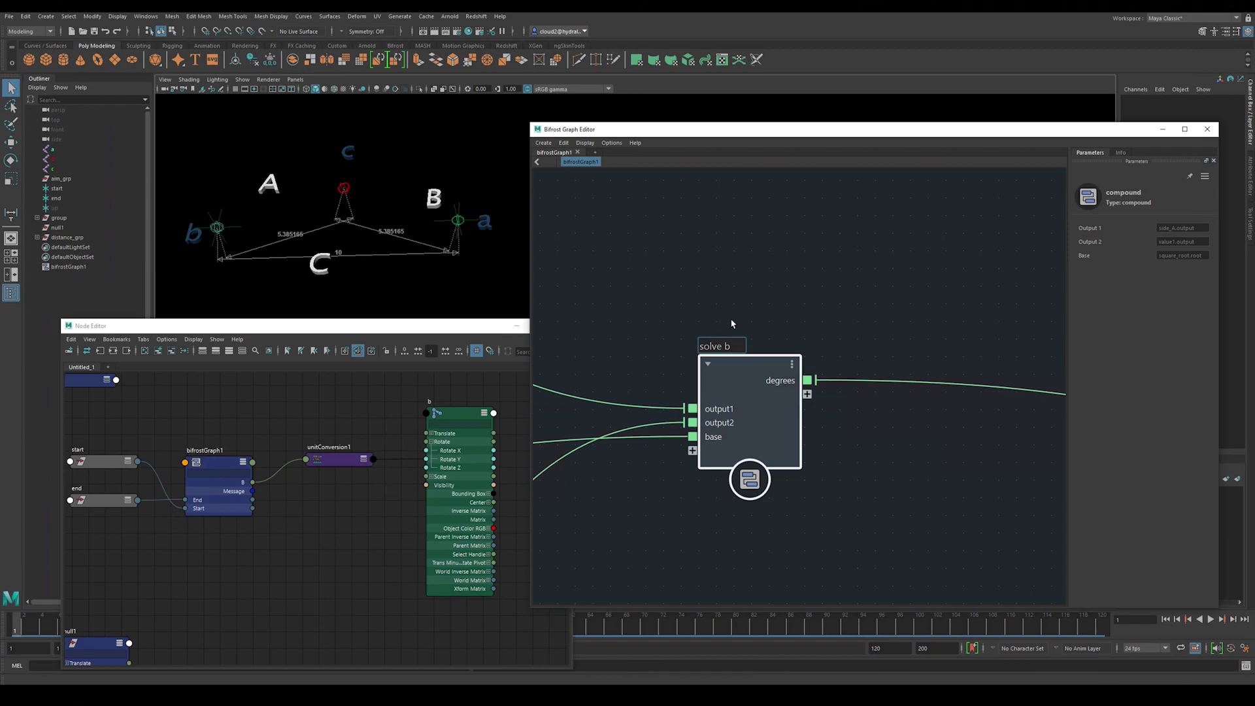
{"action": "key", "text": "Return"}
{"action": "left_click_drag", "start_coordinate": [737, 364], "coordinate": [680, 343]}
- Hide the blue angle letters a, b and c in the viewport
{"action": "left_click", "coordinate": [350, 157]}
{"action": "key", "text": "ctrl+h"}
{"action": "left_click", "coordinate": [773, 483]}
- Bring the output node and solve_b nearer the side-length nodes and rename solve_b's base input port to toSolve
{"action": "scroll", "coordinate": [772, 484], "scroll_direction": "down", "scroll_amount": 3}
{"action": "scroll", "coordinate": [694, 420], "scroll_direction": "down", "scroll_amount": 3}
{"action": "left_click_drag", "start_coordinate": [986, 356], "coordinate": [789, 353]}
{"action": "middle_click_drag", "start_coordinate": [685, 329], "coordinate": [859, 270]}
{"action": "scroll", "coordinate": [859, 270], "scroll_direction": "up", "scroll_amount": 3}
{"action": "left_click_drag", "start_coordinate": [847, 280], "coordinate": [818, 283]}
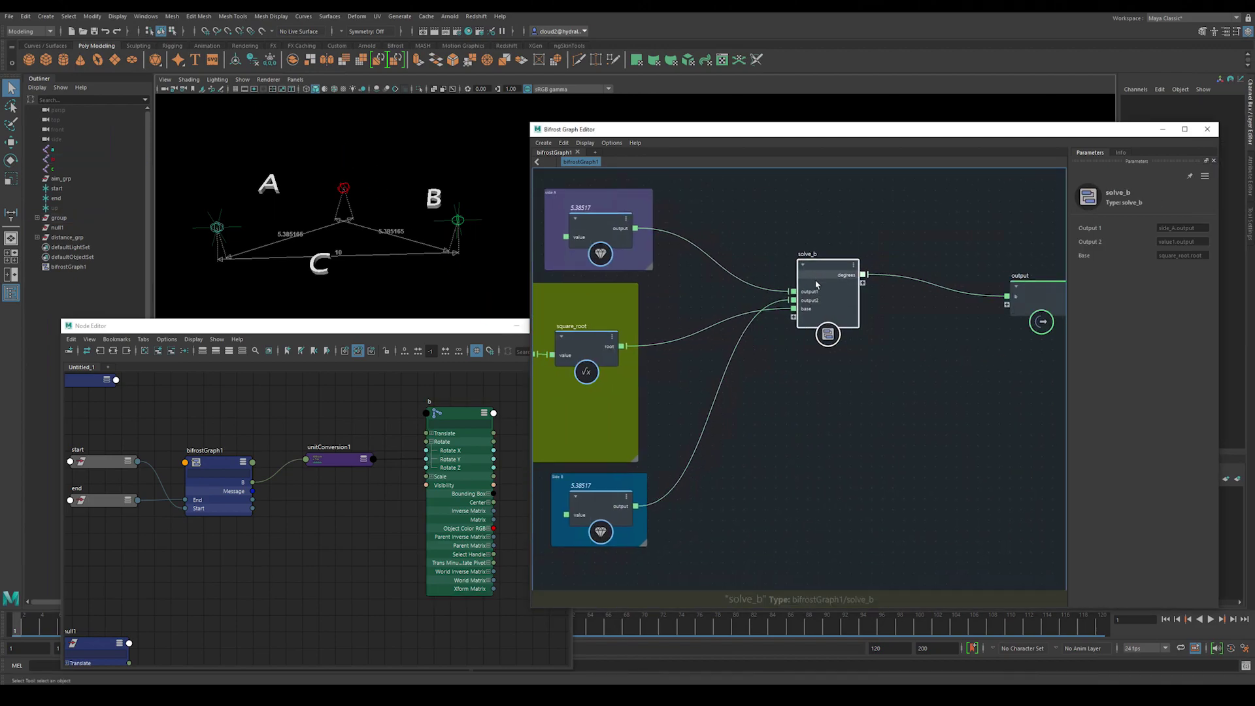
{"action": "double_click", "coordinate": [810, 311]}
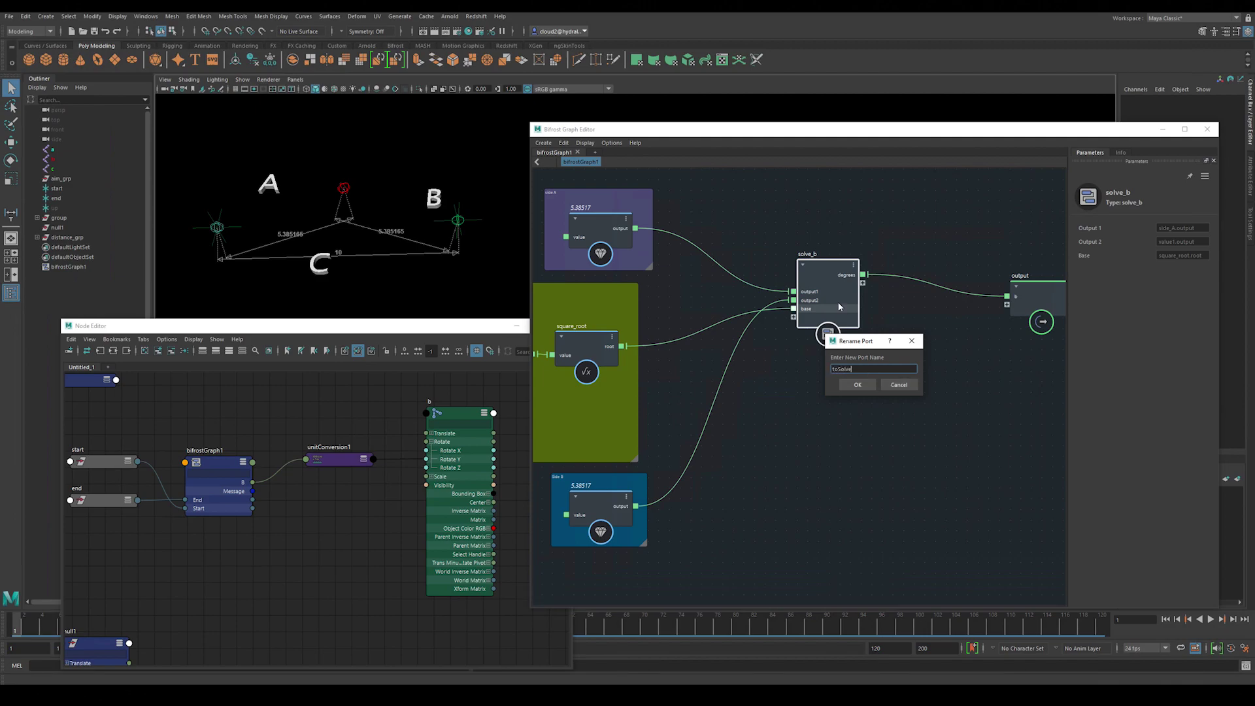
{"action": "key", "text": "Return"}
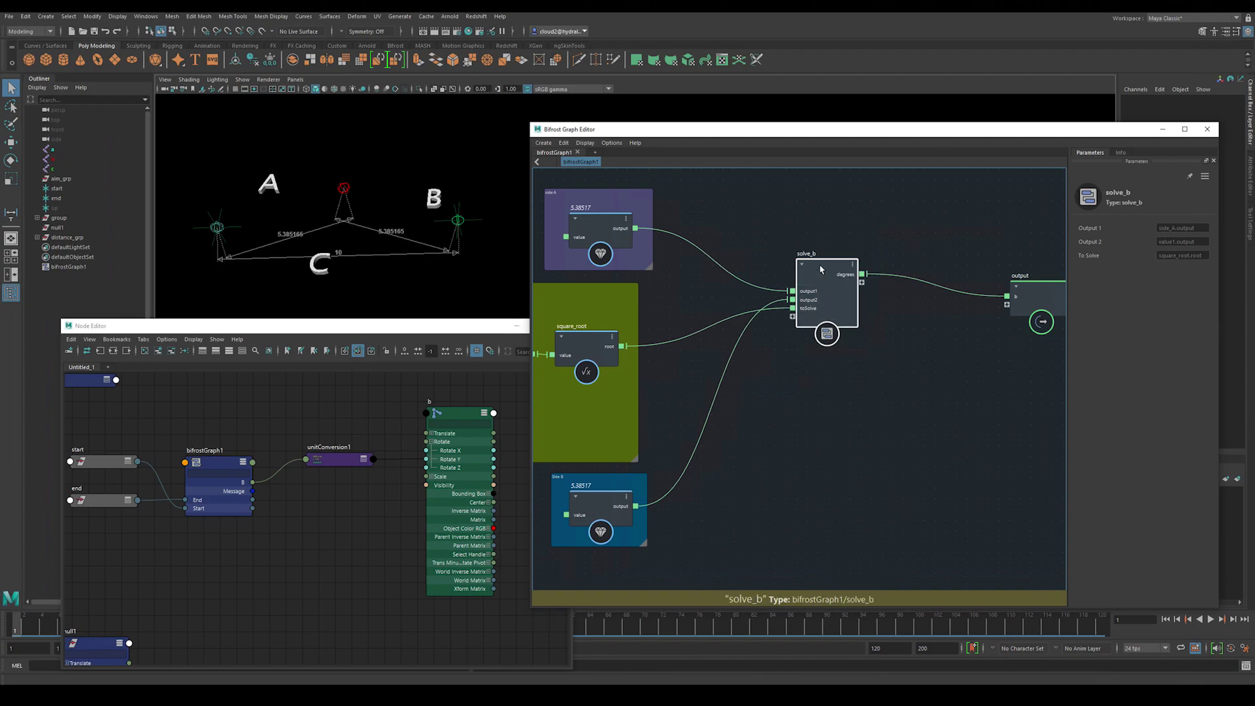
- Duplicate the solve_b compound with its input connections below the original and rename the copy as solve_a
{"action": "left_click", "coordinate": [781, 398]}
{"action": "key", "text": "ctrl+v"}
{"action": "left_click_drag", "start_coordinate": [776, 417], "coordinate": [832, 407]}
{"action": "right_click", "coordinate": [824, 403]}
{"action": "left_click", "coordinate": [837, 408]}
{"action": "key", "text": "Right"}
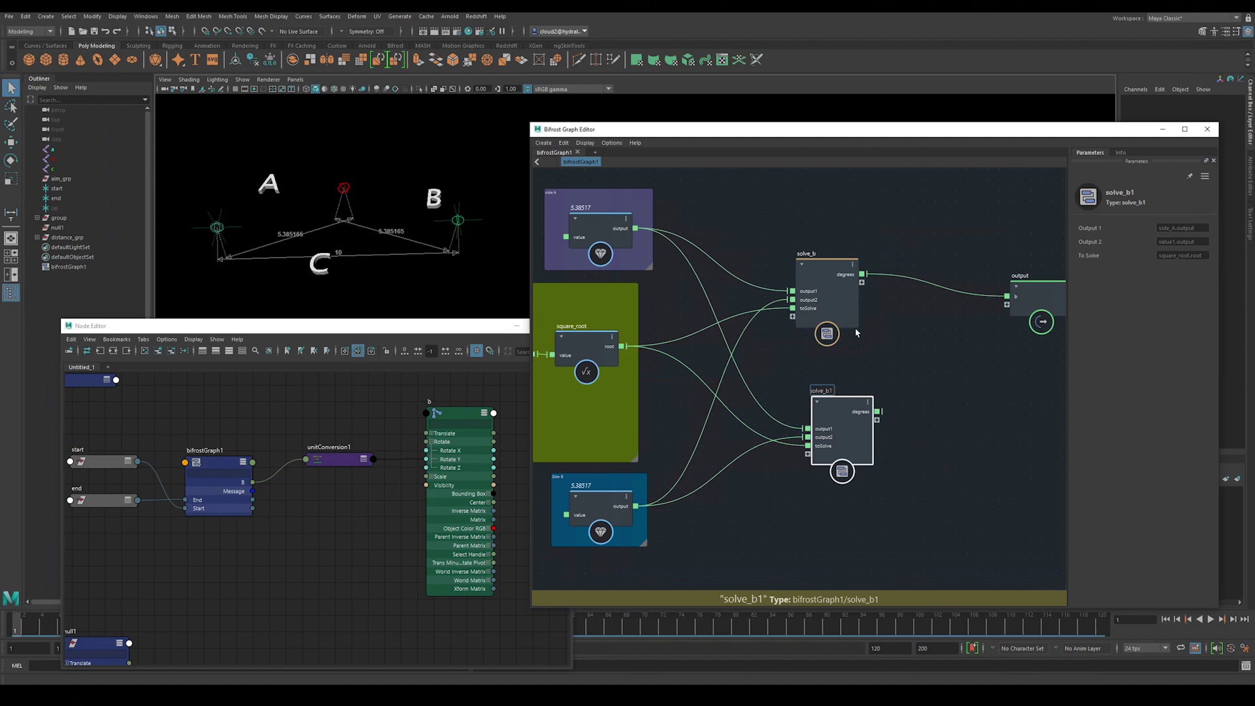
{"action": "key", "text": "BackSpace"}
{"action": "key", "text": "BackSpace"}
{"action": "type", "text": "a"}
{"action": "key", "text": "Return"}
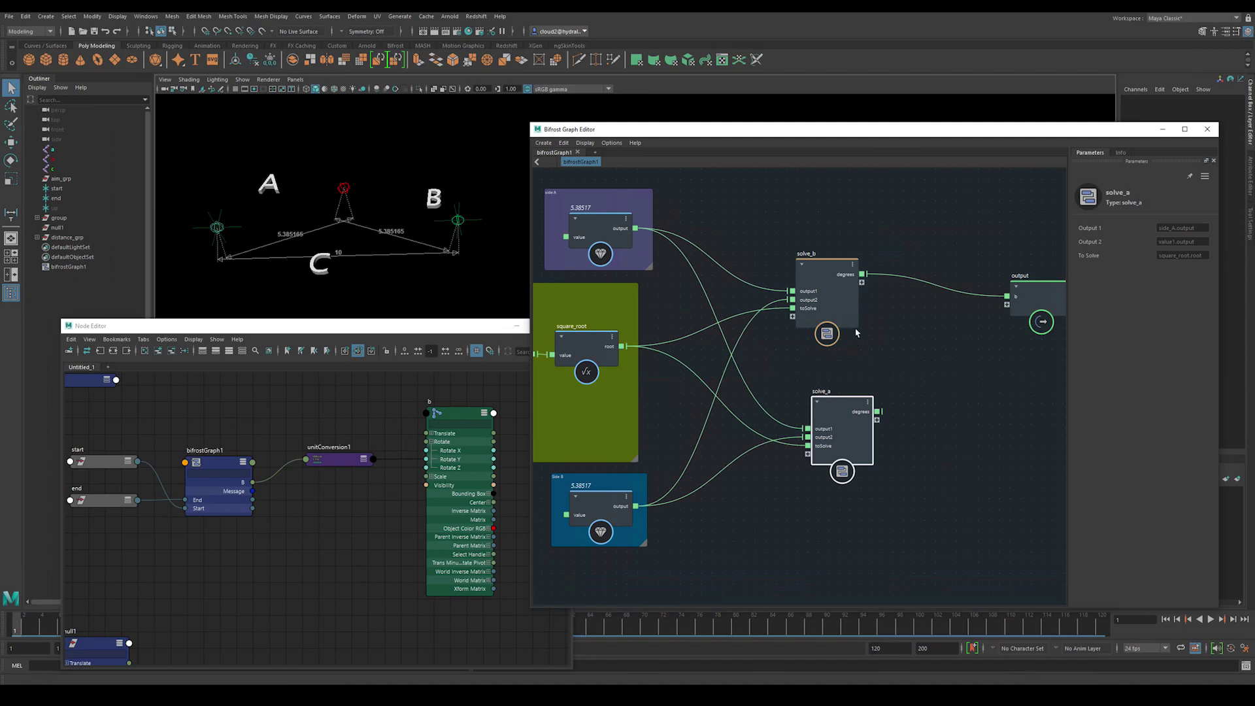
- Align solve_a under solve_b, then connect side A's output to its toSolve port and square_root's root to its output1 port
{"action": "left_click", "coordinate": [698, 310]}
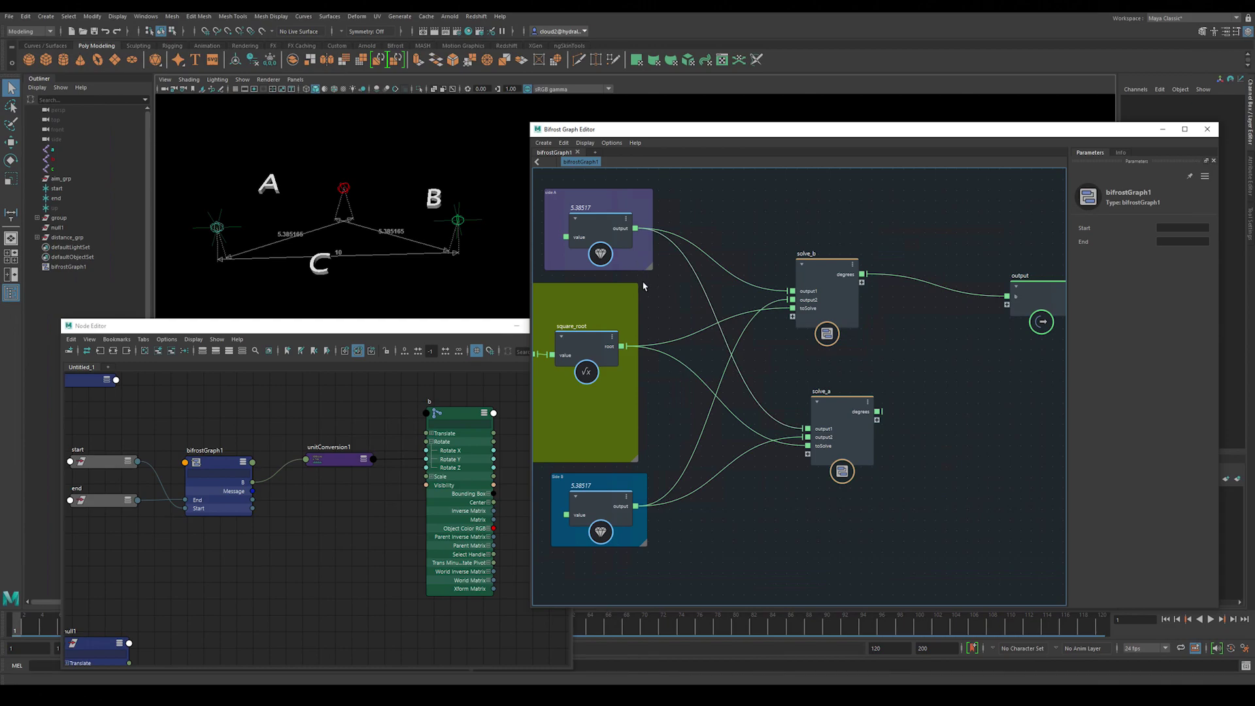
{"action": "left_click_drag", "start_coordinate": [835, 403], "coordinate": [820, 403]}
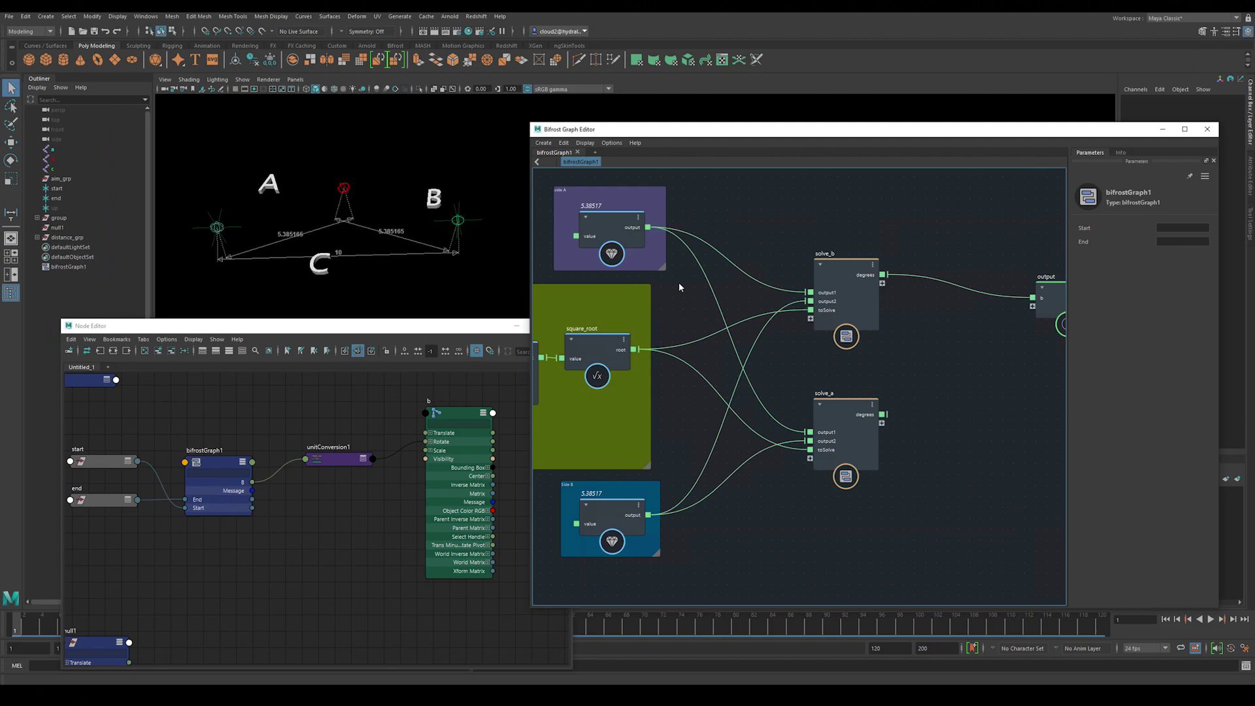
{"action": "left_click_drag", "start_coordinate": [648, 228], "coordinate": [809, 440]}
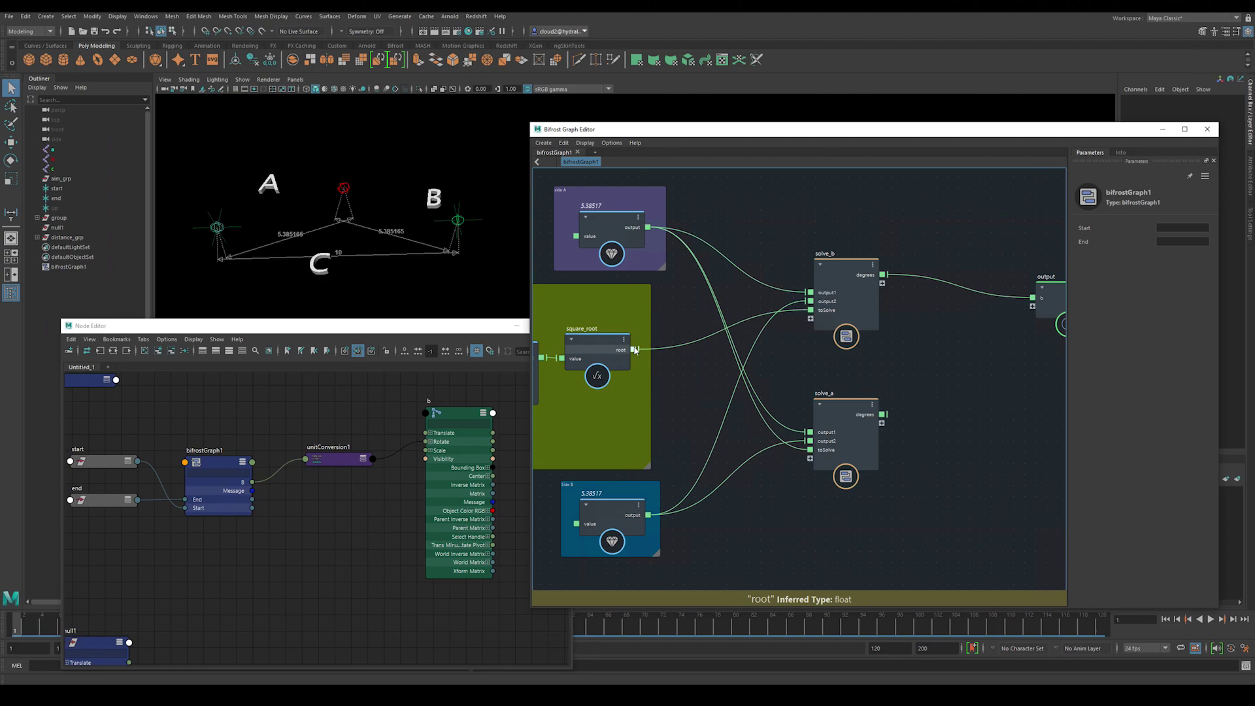
{"action": "left_click_drag", "start_coordinate": [635, 351], "coordinate": [810, 434]}
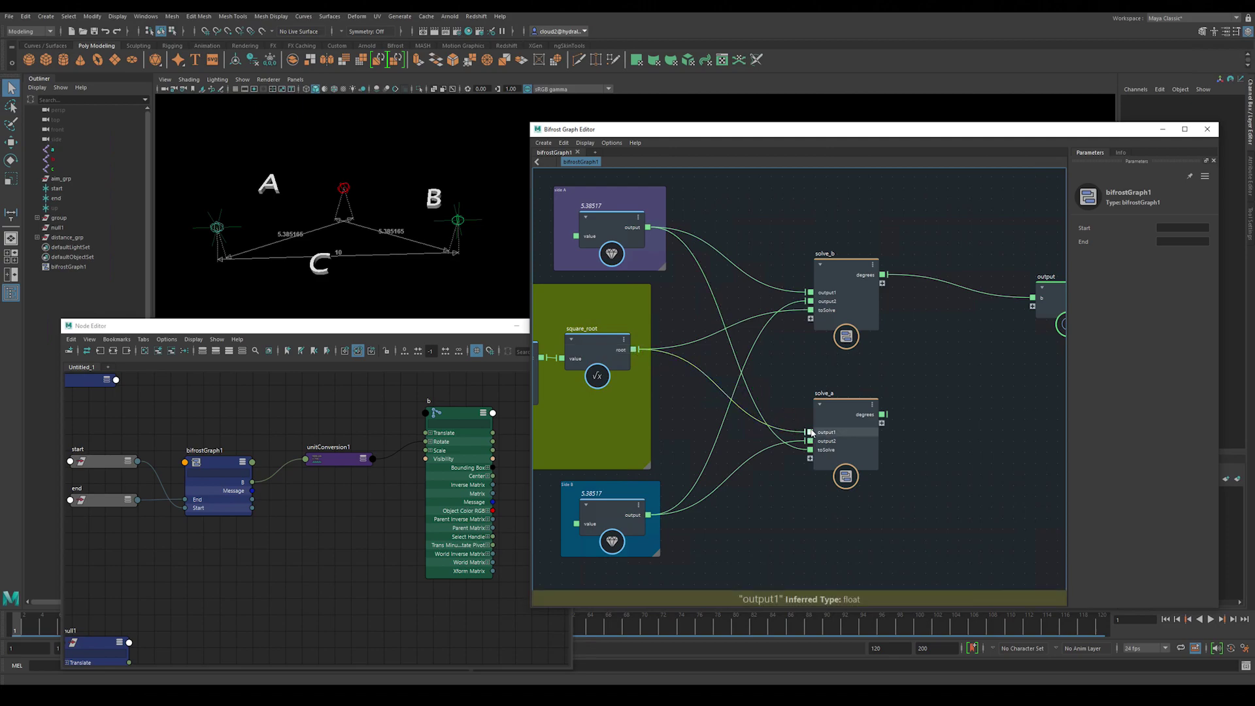
- Connect solve_a's degrees to a new port on the output node and rename that port to a
{"action": "middle_click_drag", "start_coordinate": [942, 424], "coordinate": [768, 444]}
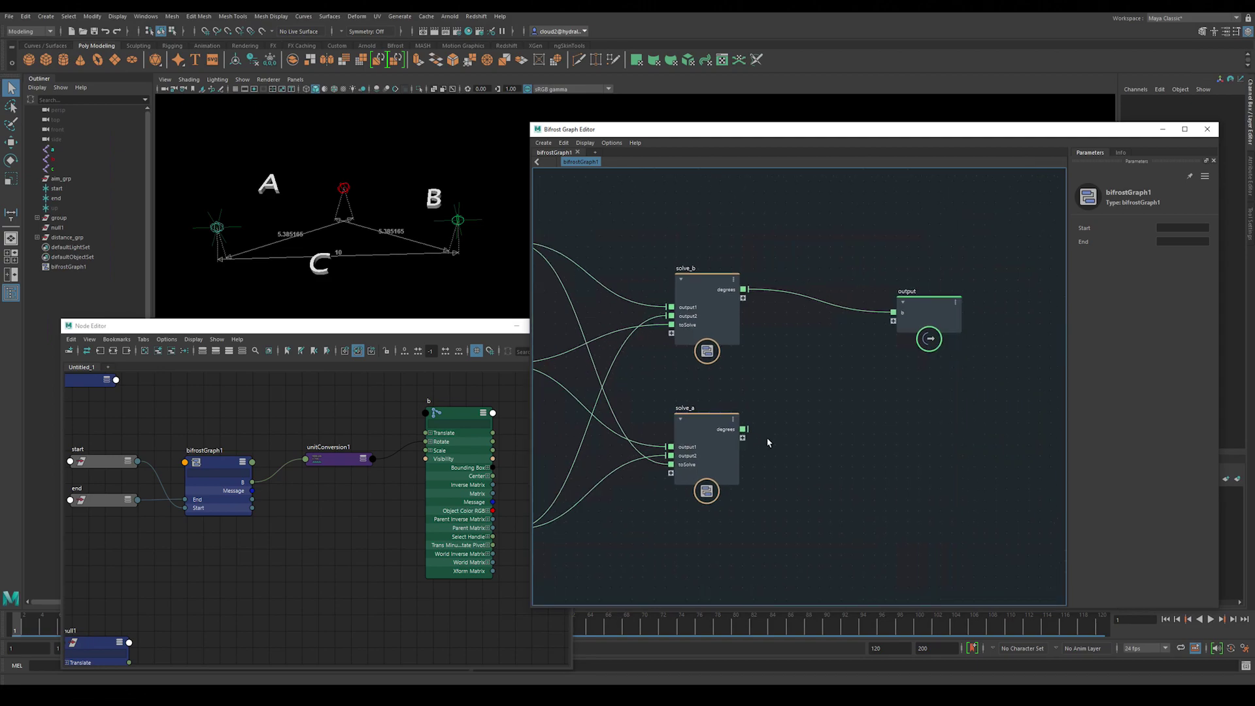
{"action": "left_click_drag", "start_coordinate": [744, 430], "coordinate": [896, 322]}
{"action": "right_click", "coordinate": [917, 321]}
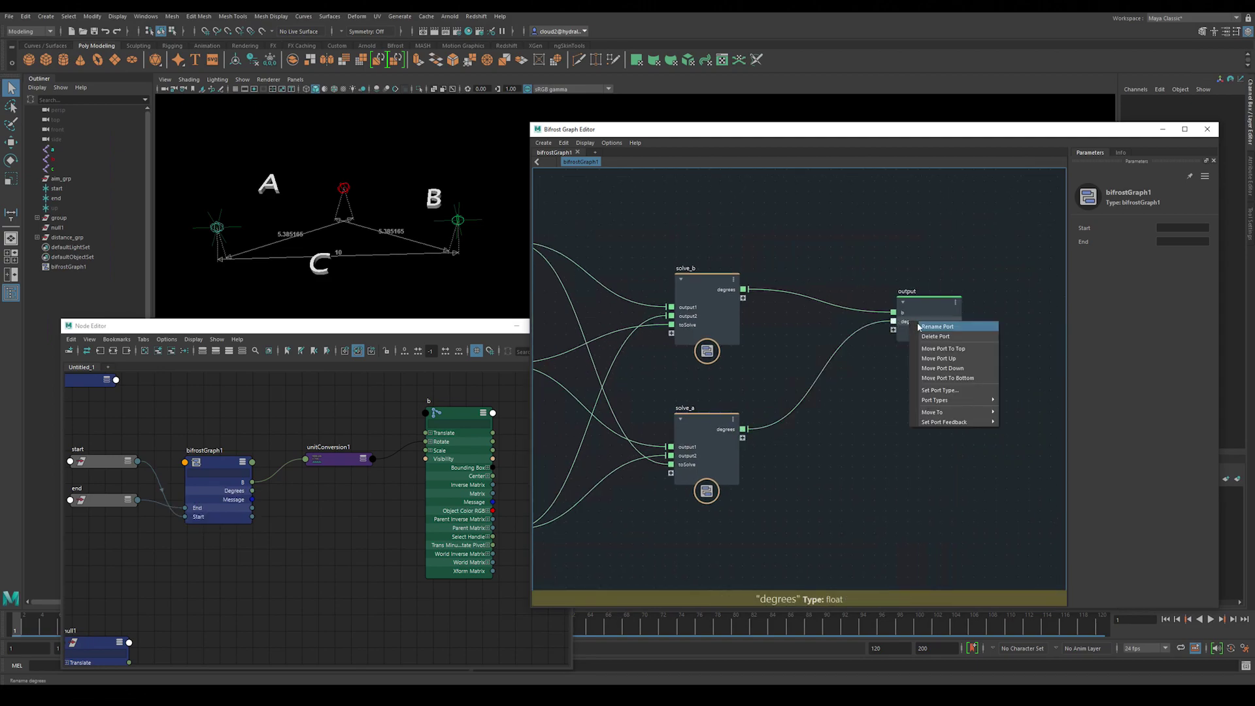
{"action": "left_click", "coordinate": [924, 329]}
{"action": "type", "text": "a"}
{"action": "left_click", "coordinate": [858, 384]}
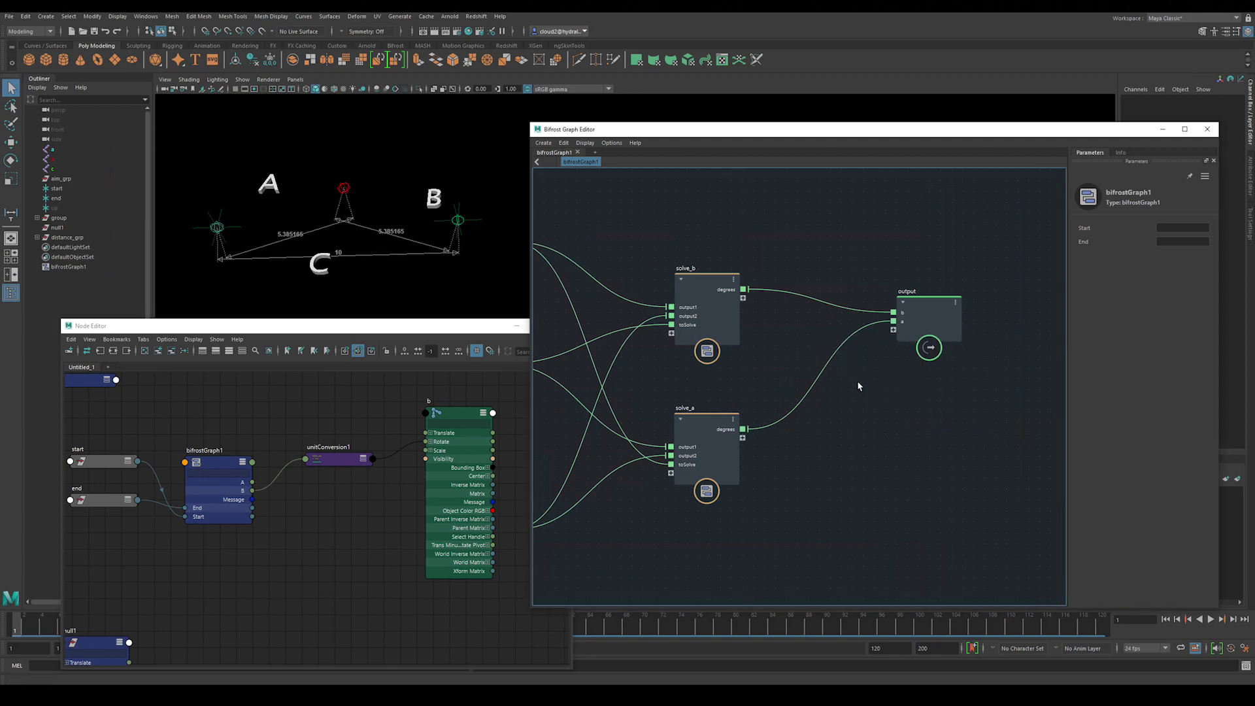
- Add joint a to the Node Editor, expand its rotation attributes and connect bifrostGraph1's A output to its Rotate Y
{"action": "left_click", "coordinate": [280, 446]}
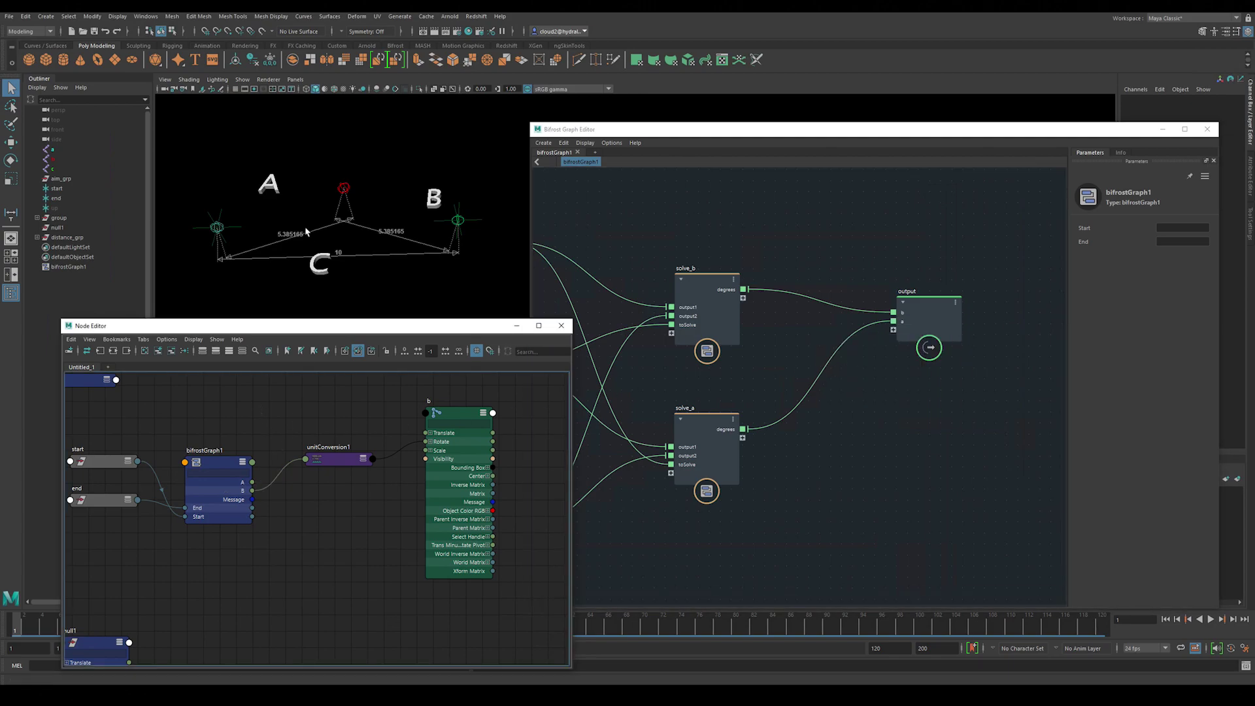
{"action": "left_click", "coordinate": [223, 233]}
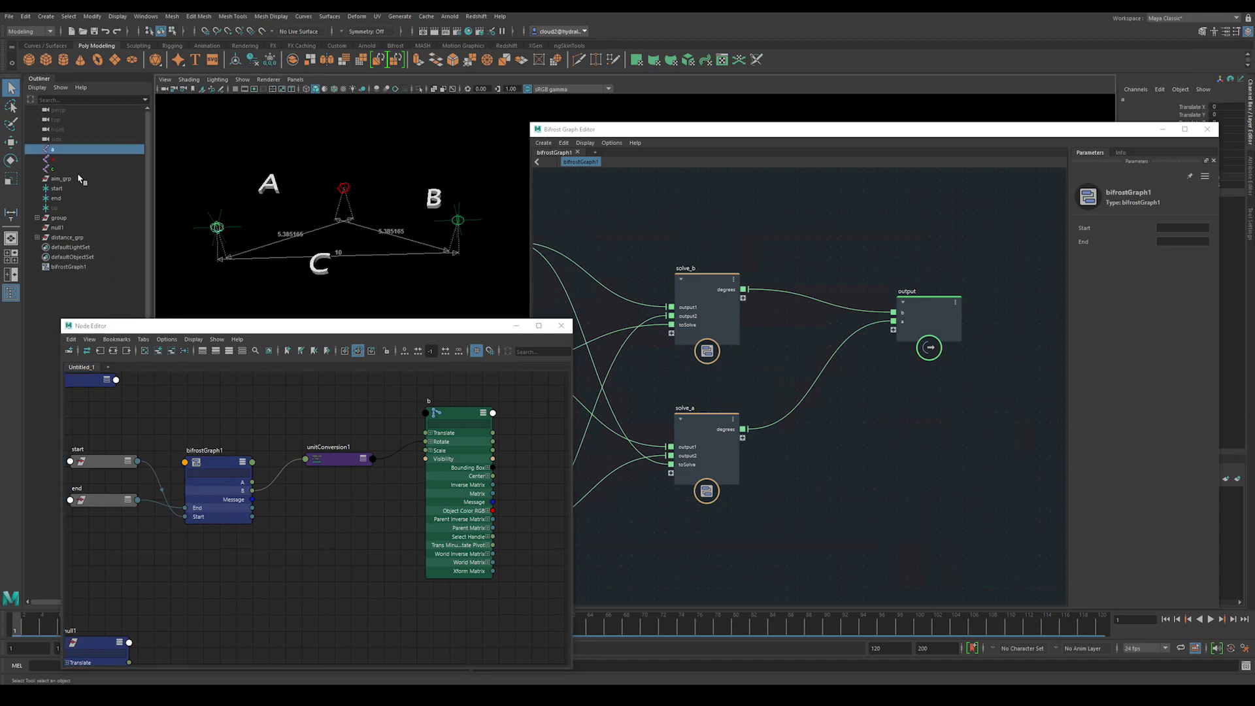
{"action": "middle_click_drag", "start_coordinate": [50, 153], "coordinate": [294, 533]}
{"action": "left_click_drag", "start_coordinate": [321, 541], "coordinate": [343, 517]}
{"action": "key", "text": "3"}
{"action": "left_click", "coordinate": [316, 546]}
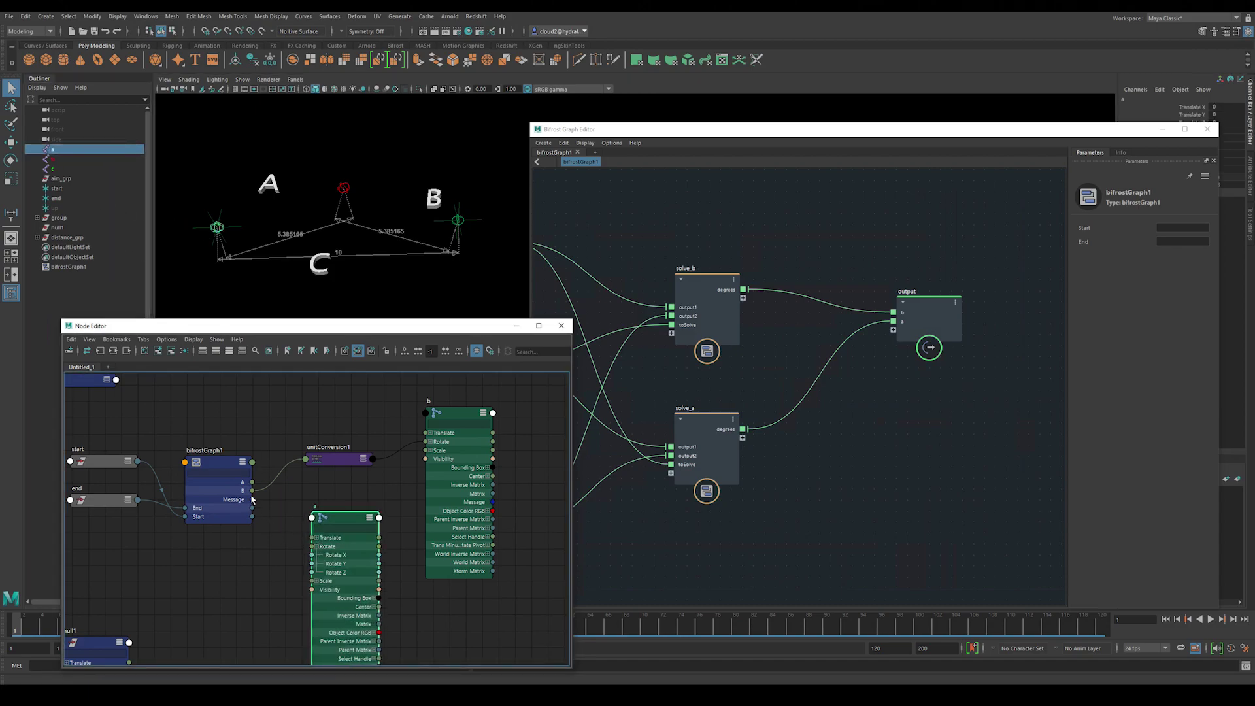
{"action": "left_click_drag", "start_coordinate": [253, 486], "coordinate": [314, 563]}
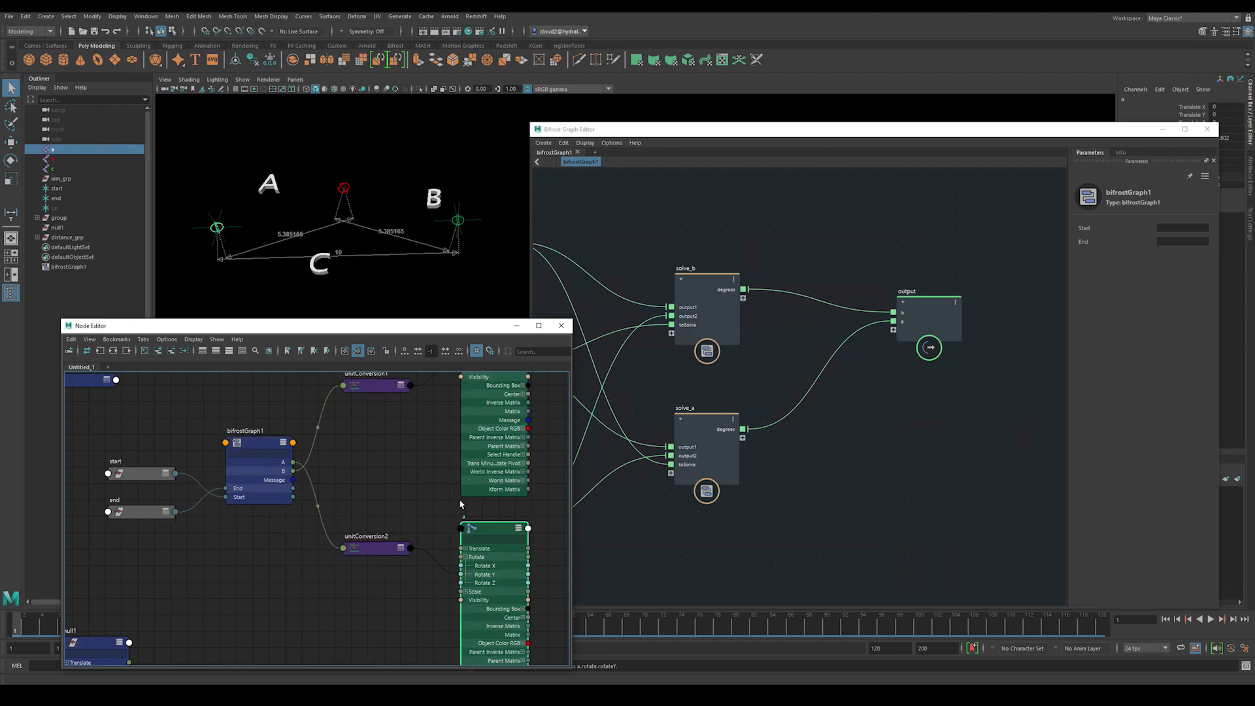
- Reduce the joint a and joint b nodes in the Node Editor to their connected attributes and tidy their placement
{"action": "middle_click_drag", "start_coordinate": [385, 445], "coordinate": [314, 486], "text": "alt"}
{"action": "scroll", "coordinate": [328, 494], "scroll_direction": "down", "scroll_amount": 2}
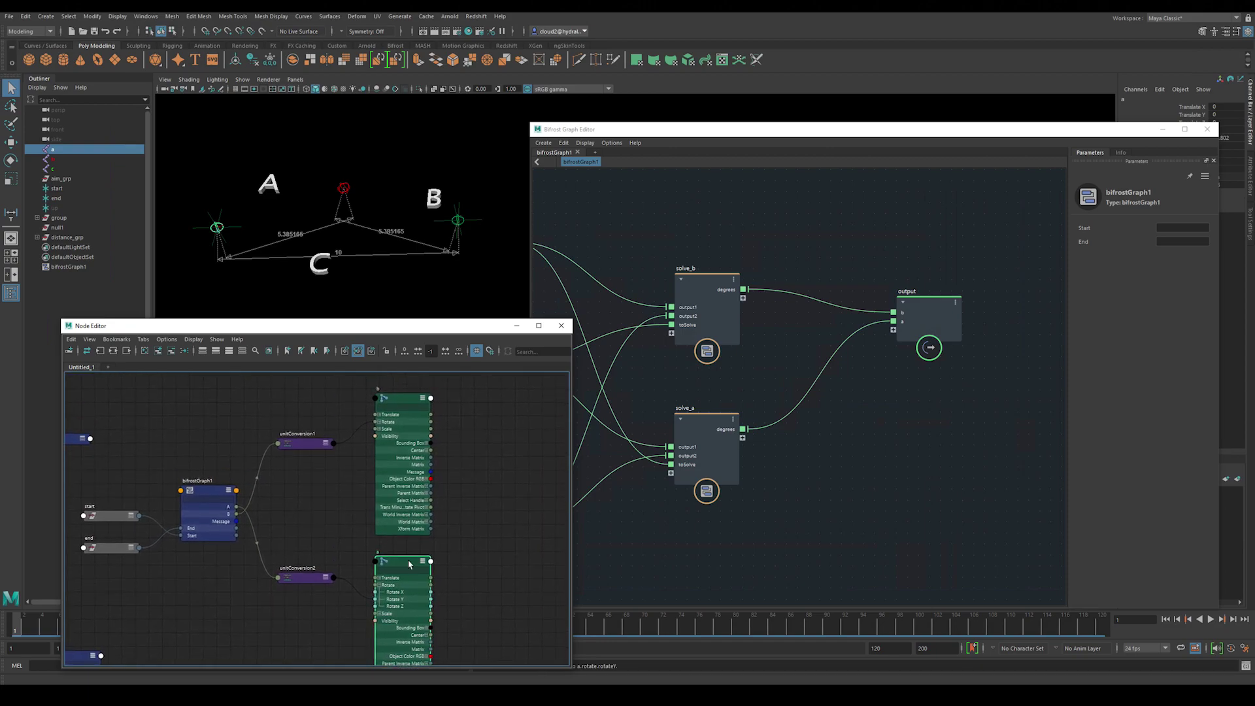
{"action": "key", "text": "2"}
{"action": "left_click", "coordinate": [402, 405]}
{"action": "key", "text": "2"}
{"action": "left_click_drag", "start_coordinate": [398, 410], "coordinate": [396, 424]}
- Parent joint c under joint b and joint b under joint a to form the chain
{"action": "left_click", "coordinate": [347, 192]}
{"action": "left_click", "coordinate": [456, 222], "text": "shift"}
{"action": "key", "text": "p"}
{"action": "left_click", "coordinate": [348, 189]}
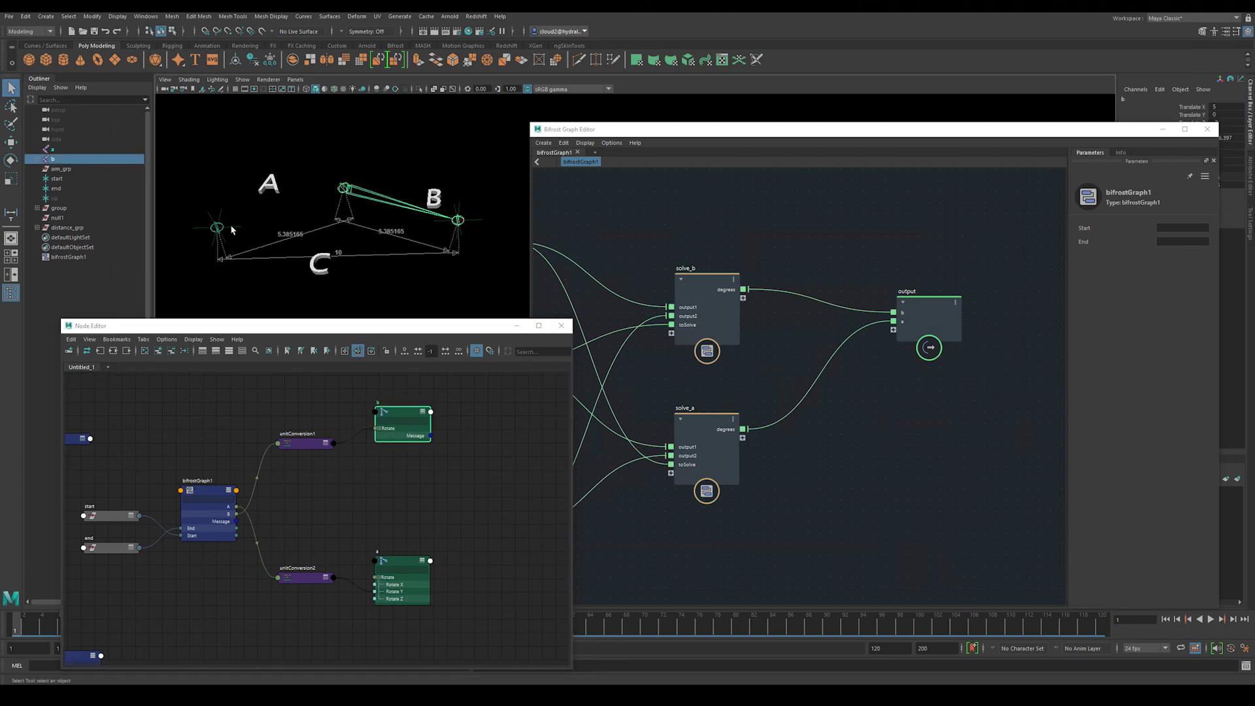
{"action": "left_click", "coordinate": [218, 228], "text": "shift"}
{"action": "key", "text": "p"}
- Move the end locator in different directions to test how the joint chain responds, undoing each move
{"action": "left_click", "coordinate": [474, 223]}
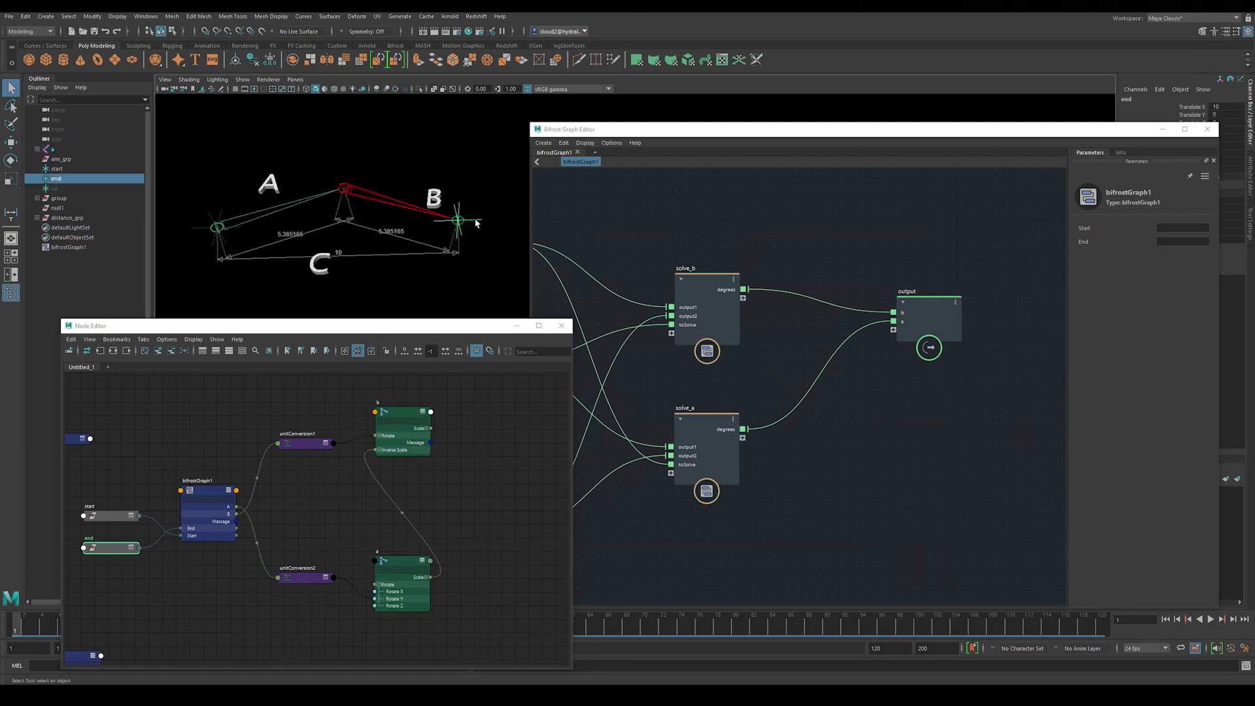
{"action": "key", "text": "w"}
{"action": "left_click_drag", "start_coordinate": [466, 225], "coordinate": [505, 215]}
{"action": "key", "text": "ctrl+z"}
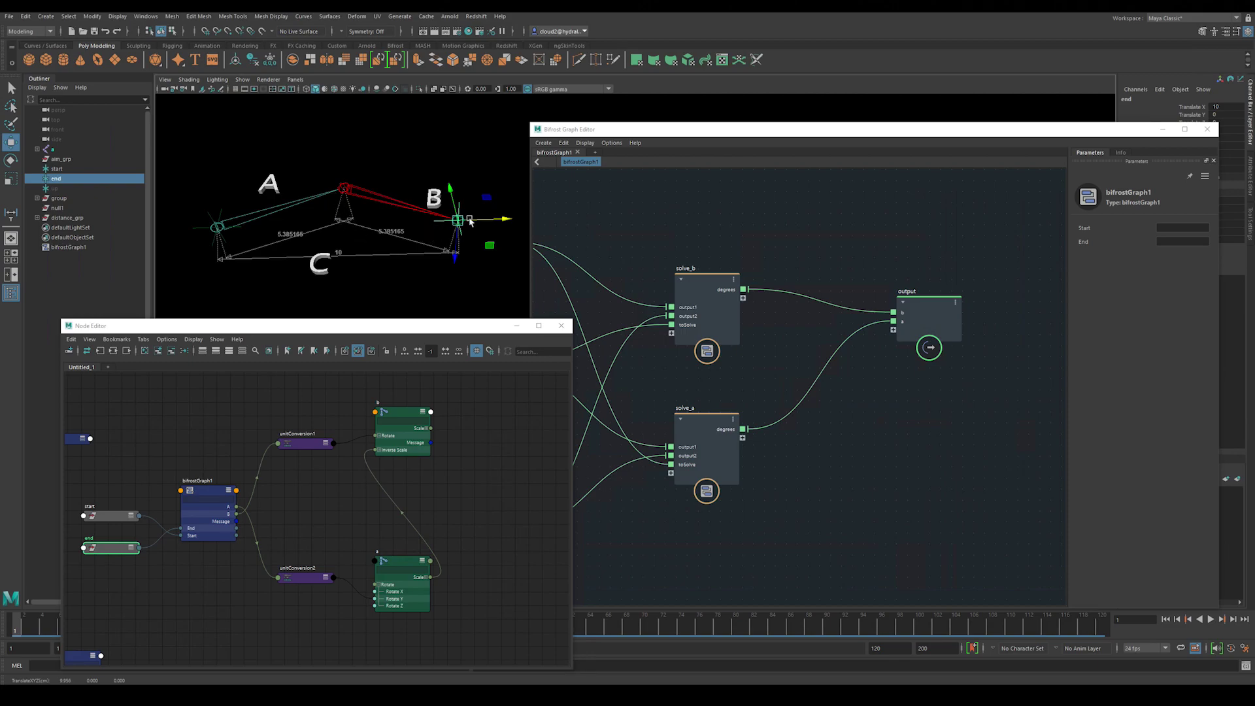
{"action": "mouse_move", "coordinate": [450, 193]}
{"action": "left_mouse_down"}
{"action": "mouse_move", "coordinate": [437, 138]}
{"action": "mouse_move", "coordinate": [453, 286]}
{"action": "mouse_move", "coordinate": [460, 208]}
{"action": "left_mouse_up"}
{"action": "key", "text": "ctrl+z"}
{"action": "key", "text": "ctrl+z"}
{"action": "left_click", "coordinate": [400, 274]}
- Add a subtract node above the Length of side C group and feed it the endPoint translation, then the startPoint translation
{"action": "left_click", "coordinate": [726, 372]}
{"action": "scroll", "coordinate": [726, 373], "scroll_direction": "down", "scroll_amount": 3}
{"action": "middle_click_drag", "start_coordinate": [758, 387], "coordinate": [1186, 443]}
{"action": "key", "text": "Tab"}
{"action": "type", "text": "subtract"}
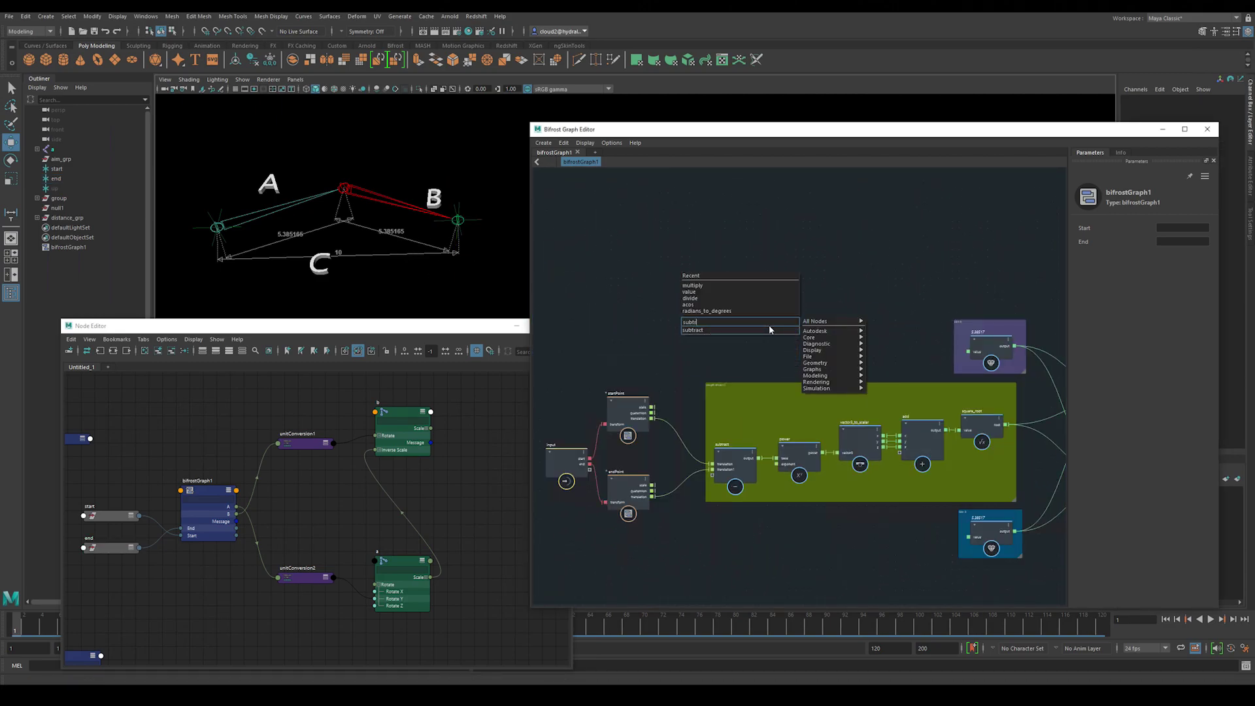
{"action": "key", "text": "Return"}
{"action": "right_click_drag", "start_coordinate": [786, 309], "coordinate": [865, 339], "text": "alt"}
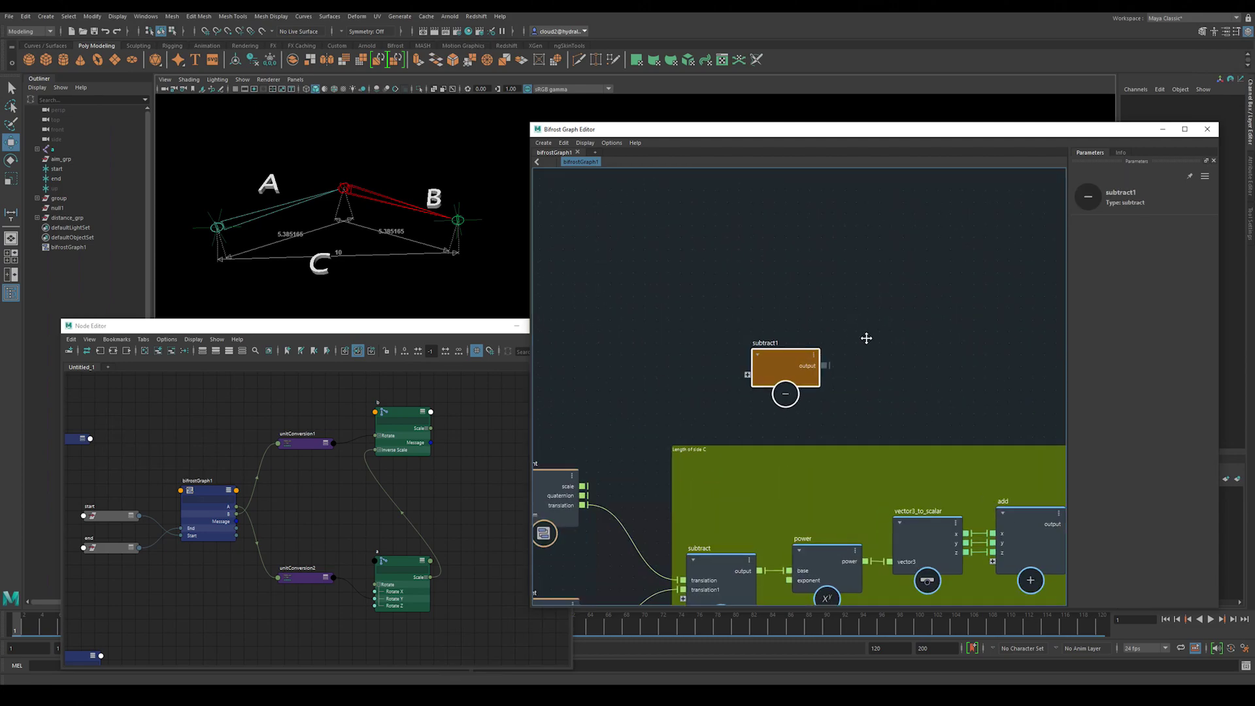
{"action": "middle_click_drag", "start_coordinate": [866, 339], "coordinate": [951, 266], "text": "alt"}
{"action": "left_click_drag", "start_coordinate": [880, 293], "coordinate": [833, 257]}
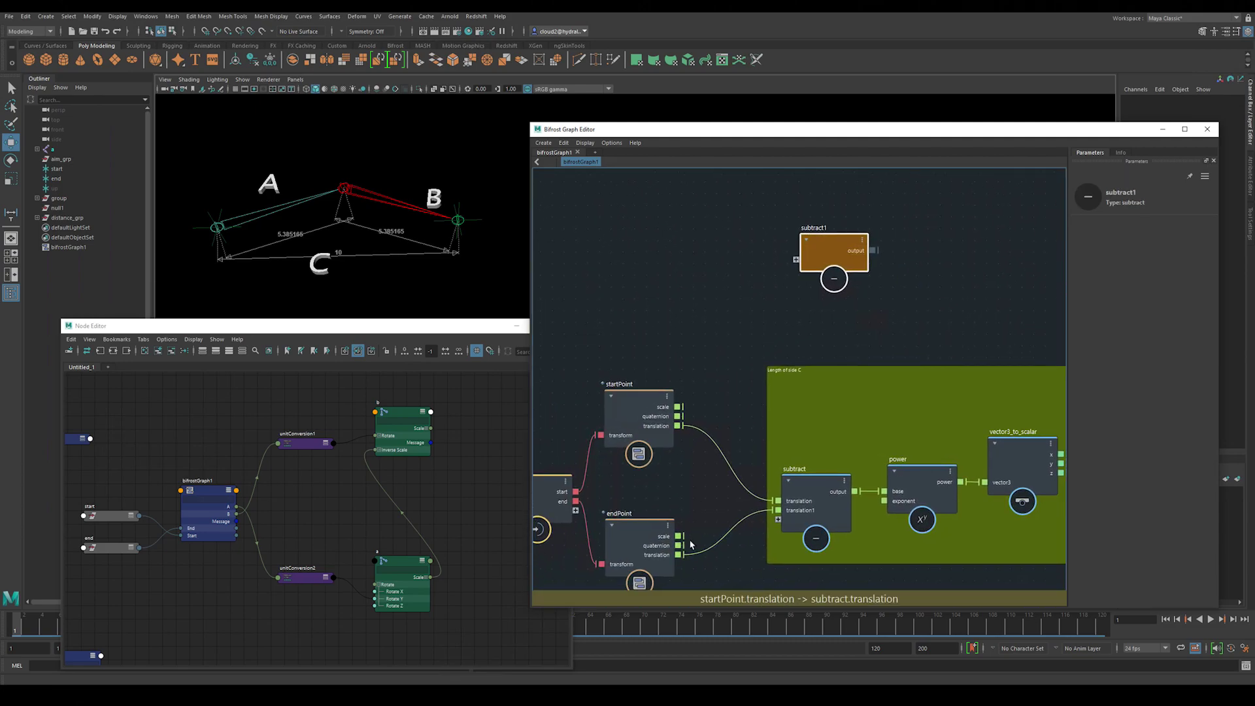
{"action": "left_click_drag", "start_coordinate": [680, 554], "coordinate": [814, 266]}
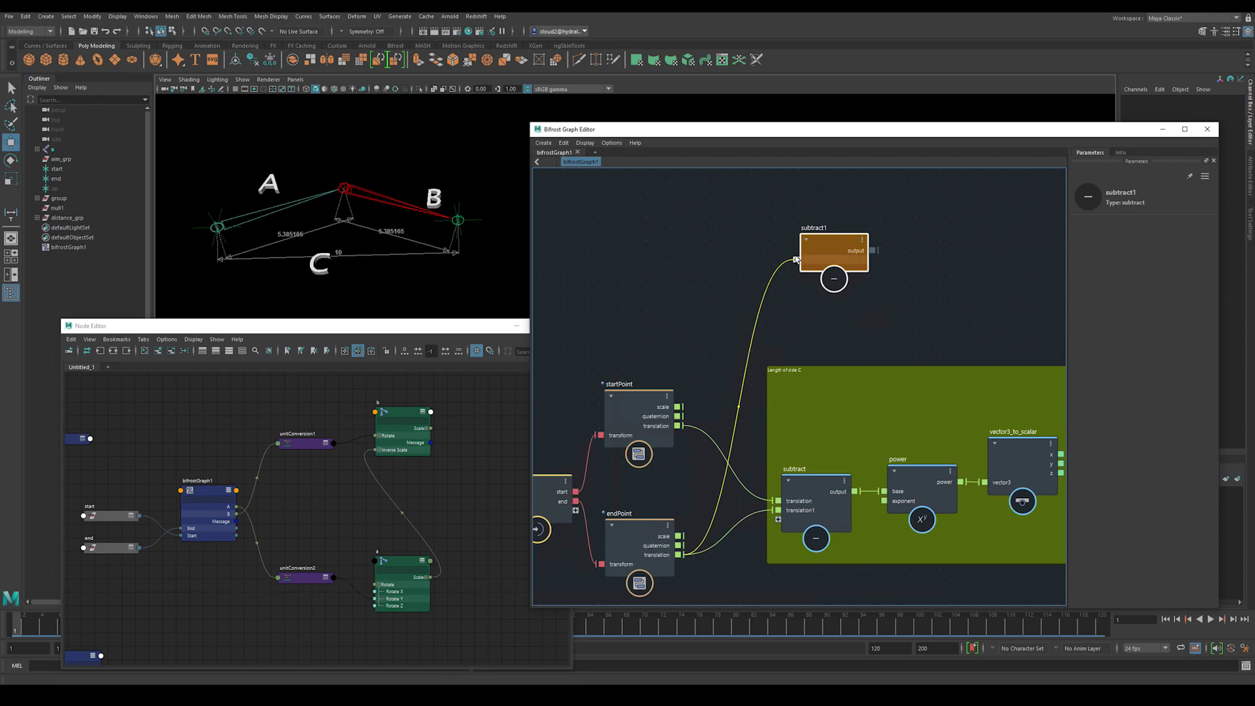
{"action": "left_click_drag", "start_coordinate": [680, 429], "coordinate": [811, 268]}
- Add a normalize node beside subtract1 and feed it the subtract1 output
{"action": "middle_click_drag", "start_coordinate": [907, 277], "coordinate": [772, 320]}
{"action": "left_click", "coordinate": [783, 318]}
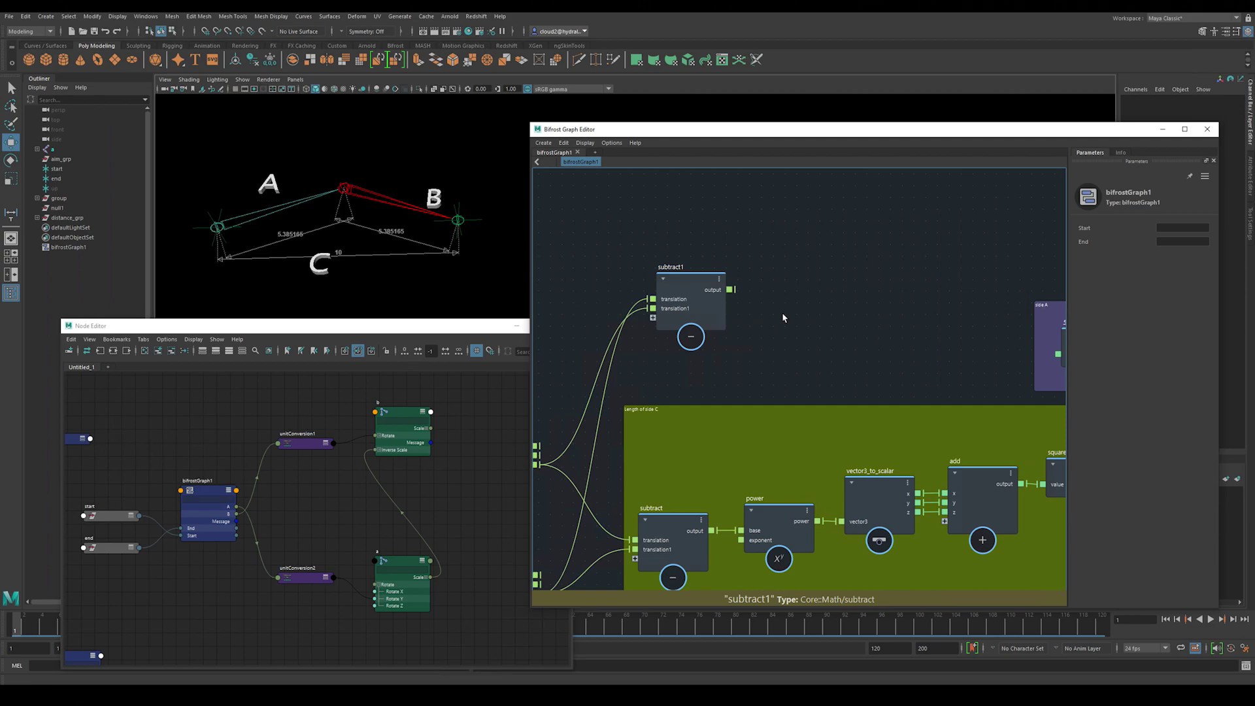
{"action": "key", "text": "Tab"}
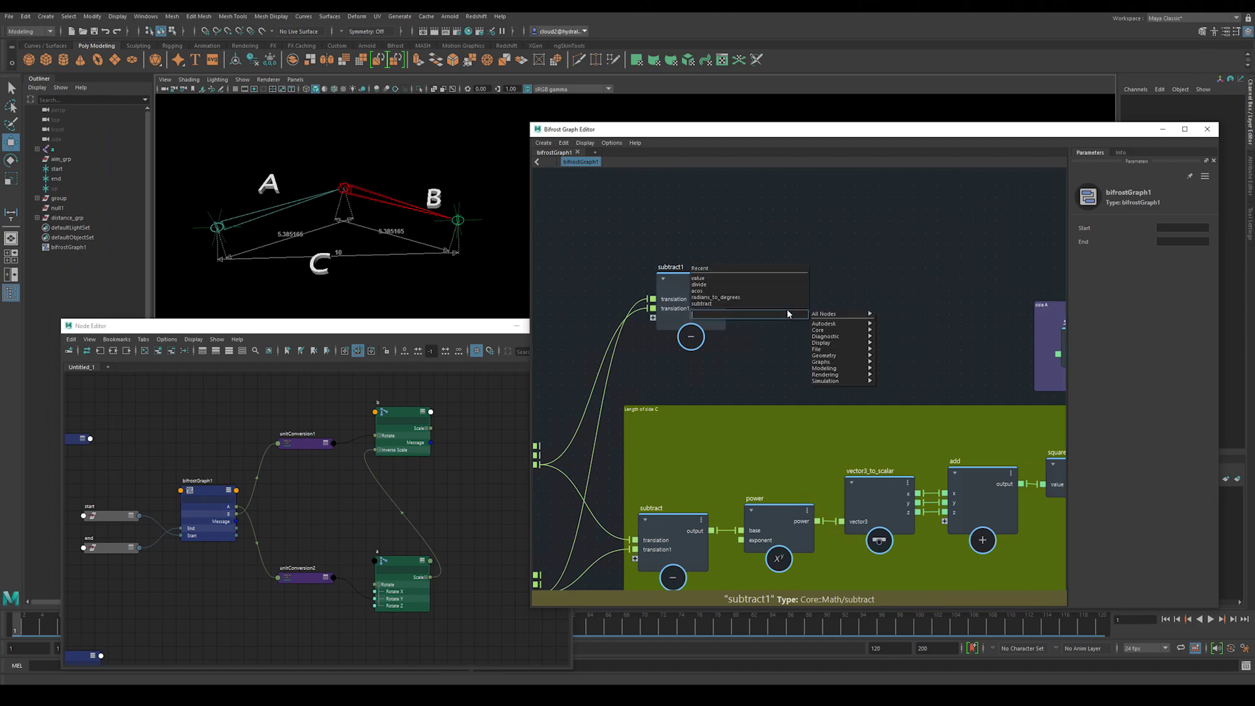
{"action": "type", "text": "normaliz"}
{"action": "key", "text": "Down"}
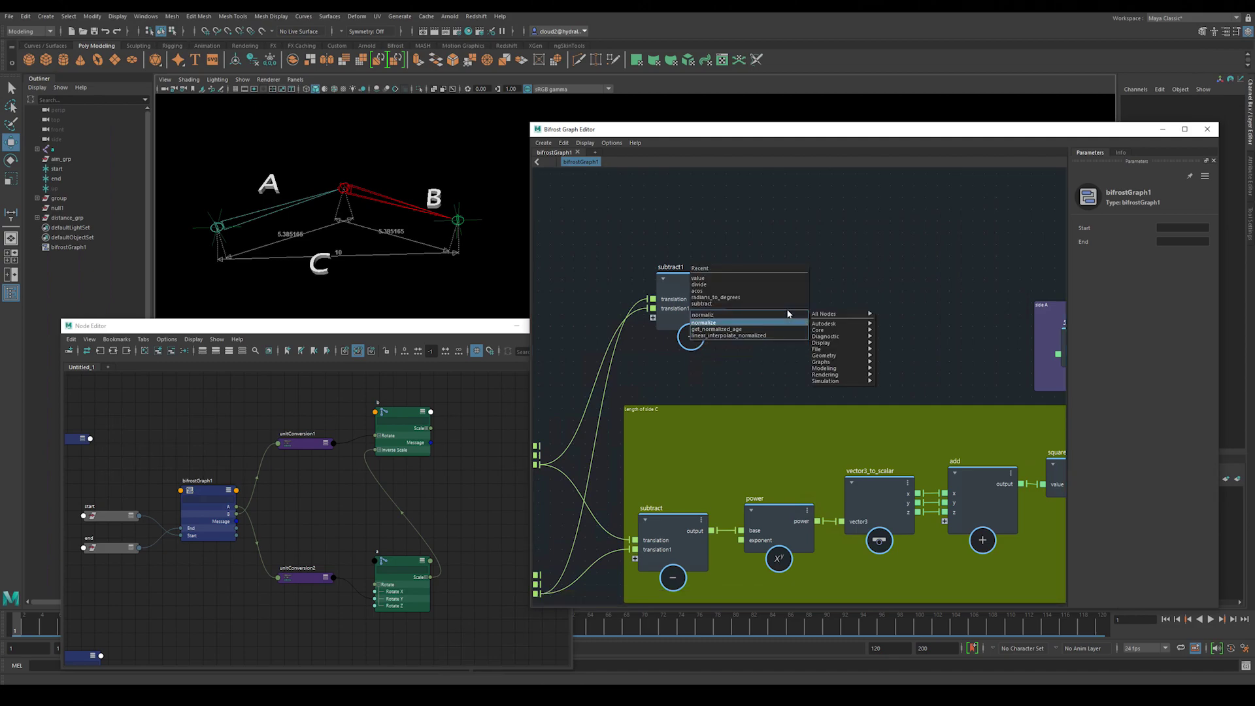
{"action": "key", "text": "Return"}
{"action": "left_click_drag", "start_coordinate": [794, 323], "coordinate": [814, 251]}
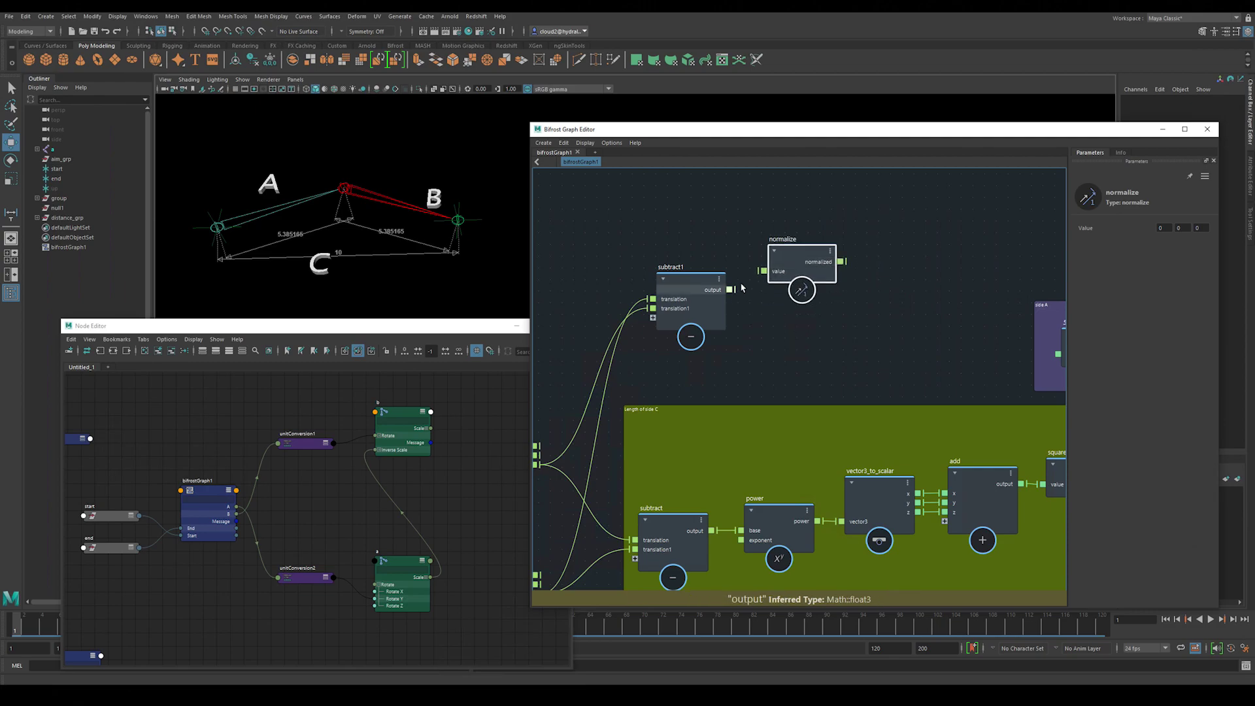
{"action": "left_click_drag", "start_coordinate": [730, 289], "coordinate": [802, 290]}
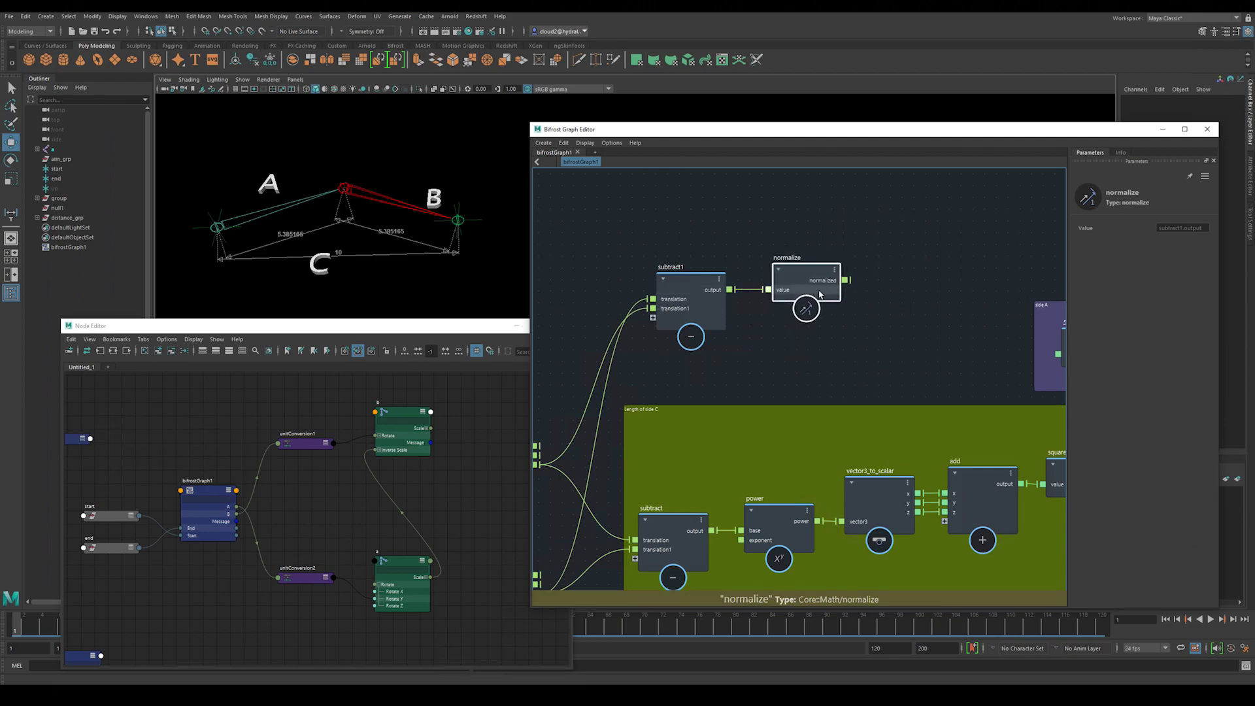
{"action": "middle_click_drag", "start_coordinate": [909, 331], "coordinate": [893, 368], "text": "alt"}
{"action": "left_click_drag", "start_coordinate": [876, 262], "coordinate": [610, 376]}
{"action": "left_click_drag", "start_coordinate": [767, 306], "coordinate": [743, 221]}
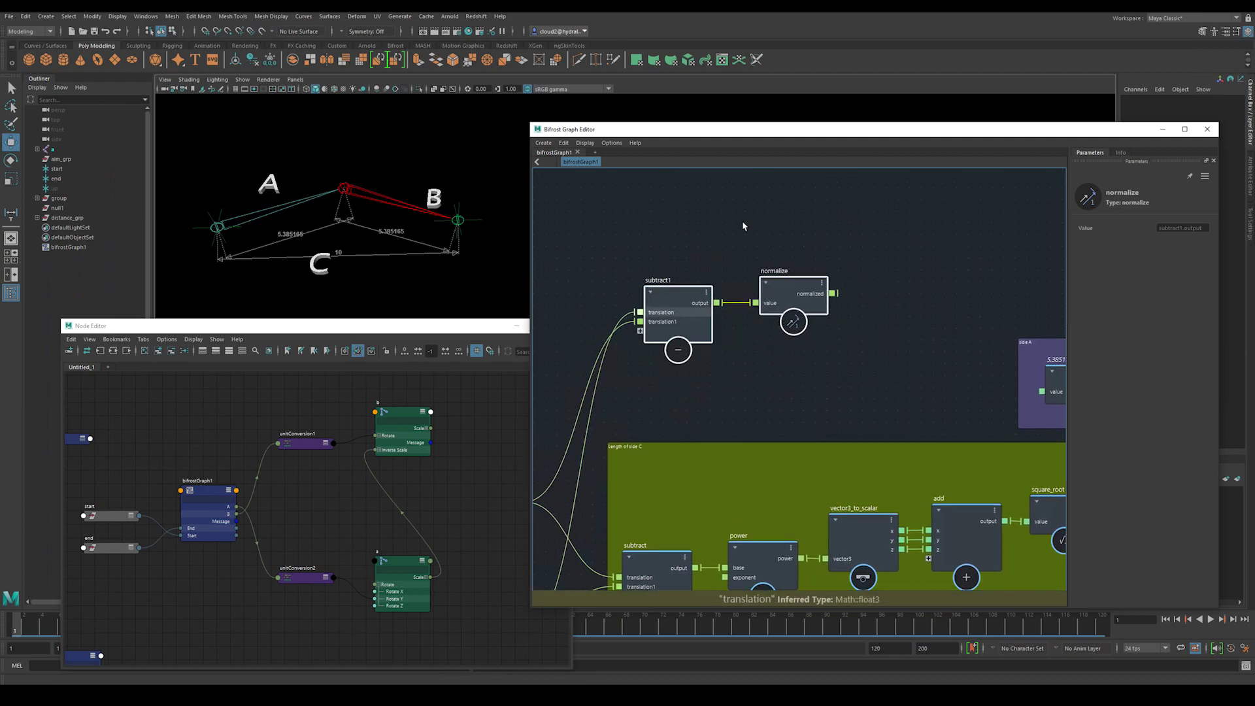
- Add a normal_and_tangent_to_orientation node and connect the normalized vector to its tangent input
{"action": "left_click", "coordinate": [806, 331]}
{"action": "middle_click_drag", "start_coordinate": [807, 336], "coordinate": [781, 466], "text": "alt"}
{"action": "scroll", "coordinate": [780, 467], "scroll_direction": "up", "scroll_amount": 1}
{"action": "key", "text": "Tab"}
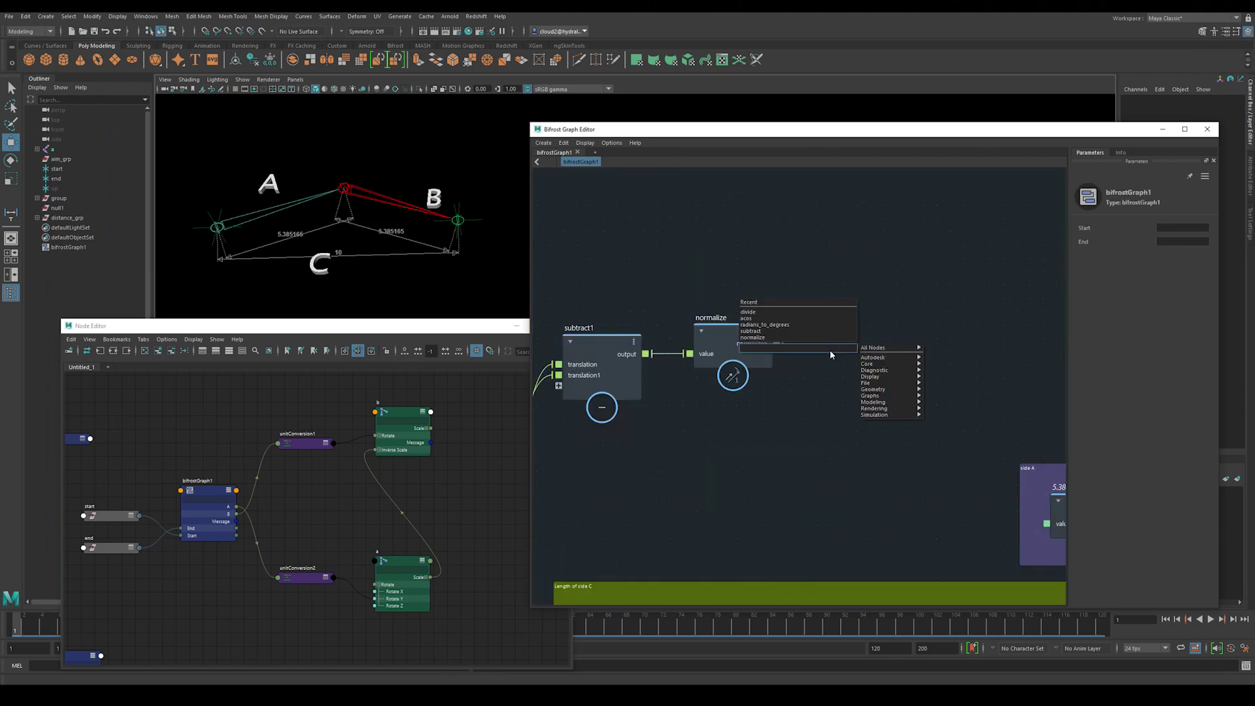
{"action": "type", "text": "normal_and_tangent_to_orientation"}
{"action": "key", "text": "Return"}
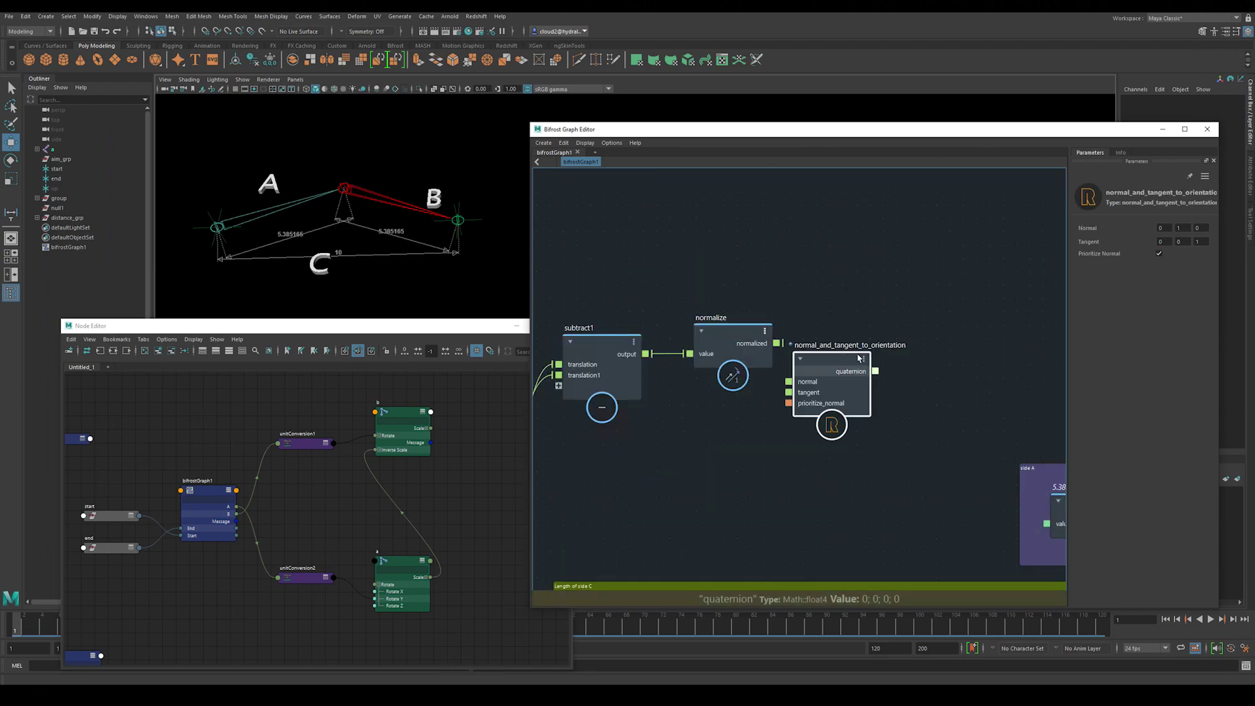
{"action": "scroll", "coordinate": [782, 352], "scroll_direction": "down", "scroll_amount": 1}
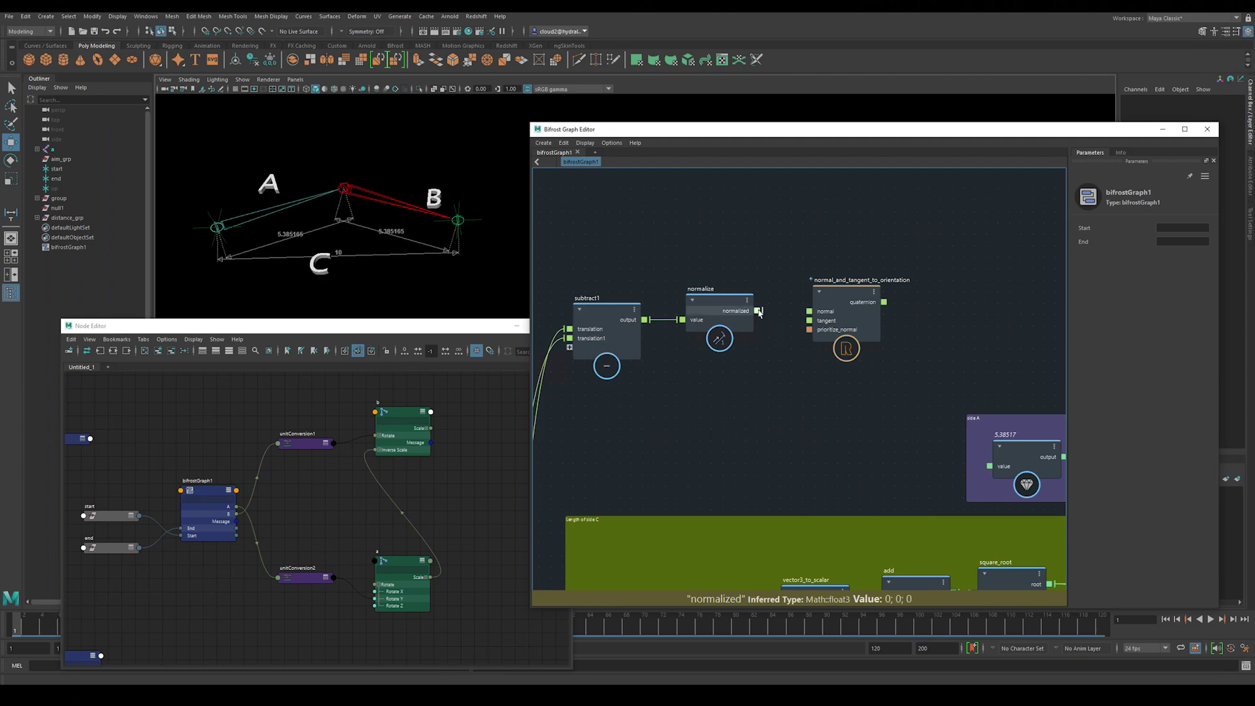
{"action": "left_click_drag", "start_coordinate": [759, 311], "coordinate": [835, 312]}
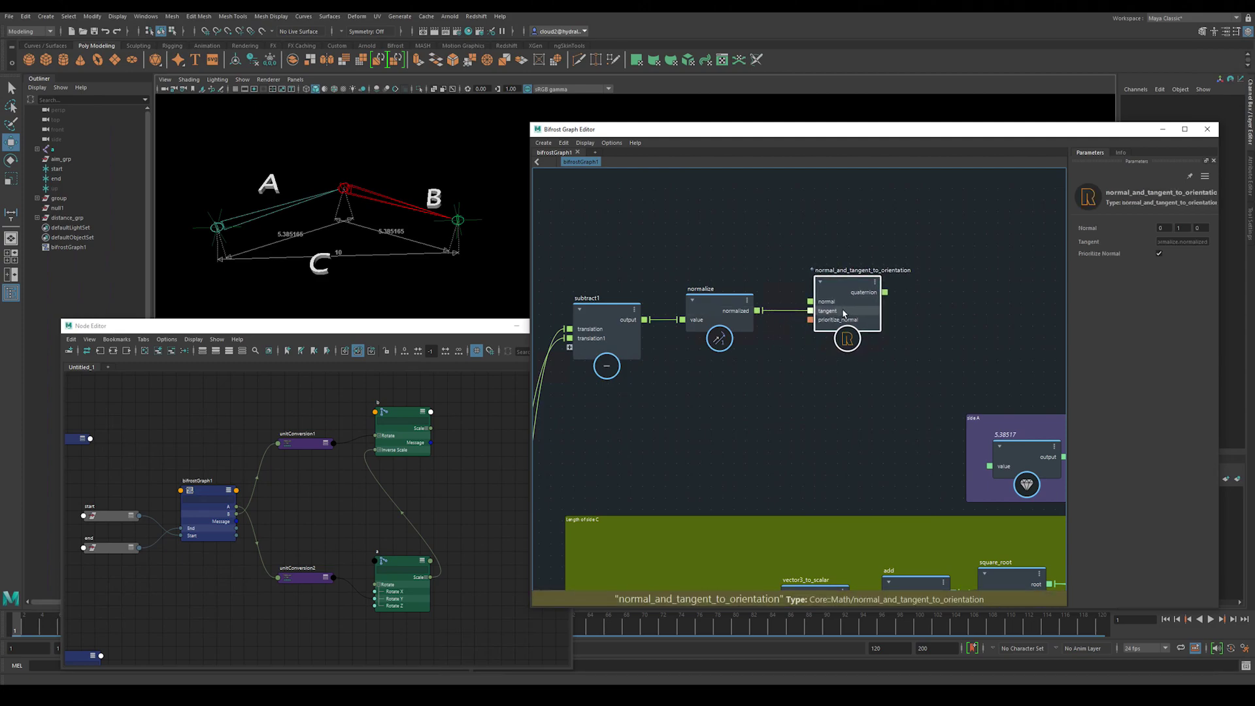
- Add a value node, change its type to a three-component float vector, and set it to 0, 1, 0
{"action": "left_click", "coordinate": [758, 238]}
{"action": "key", "text": "Tab"}
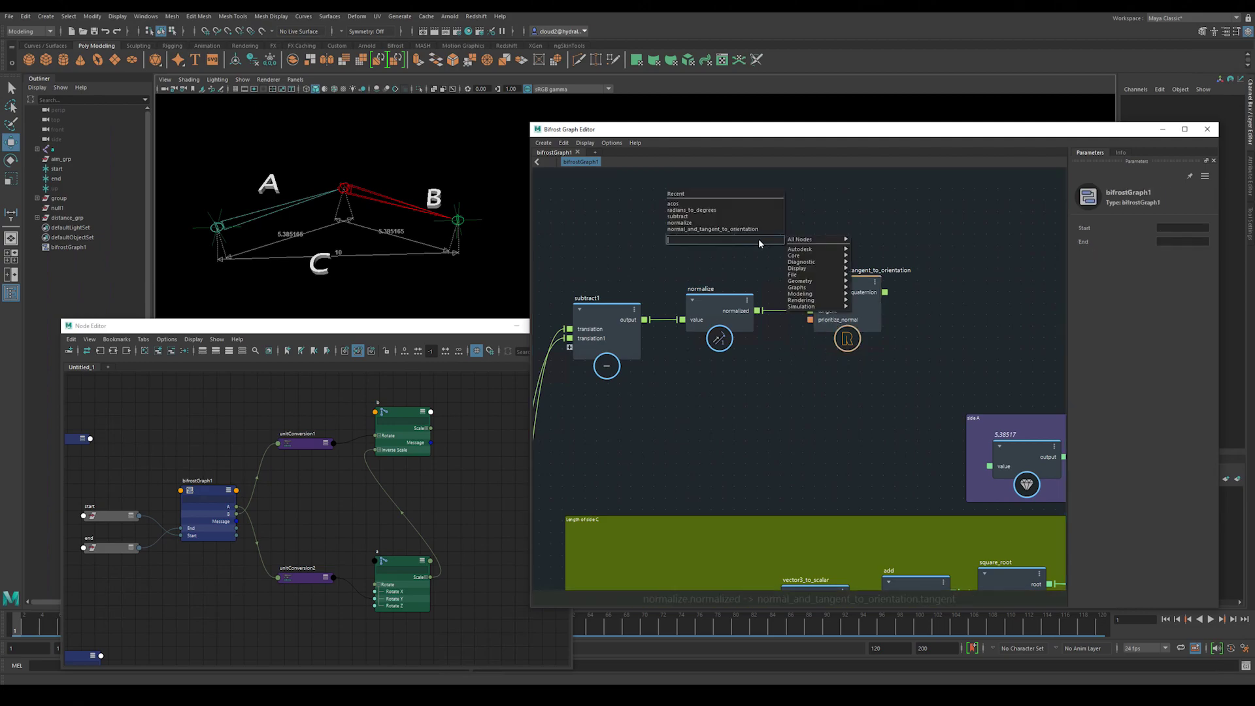
{"action": "type", "text": "value"}
{"action": "key", "text": "Return"}
{"action": "middle_click_drag", "start_coordinate": [764, 246], "coordinate": [763, 184], "text": "alt"}
{"action": "left_click_drag", "start_coordinate": [764, 184], "coordinate": [769, 321]}
{"action": "left_click", "coordinate": [1198, 228]}
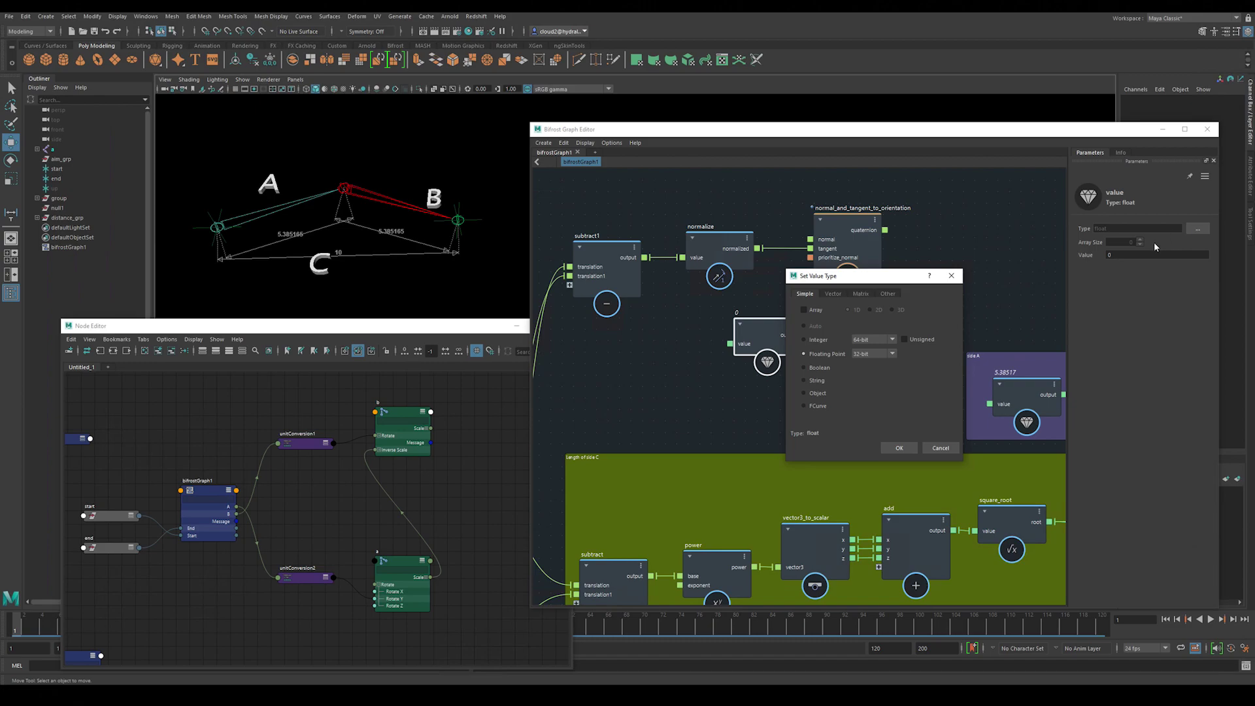
{"action": "left_click", "coordinate": [833, 293]}
{"action": "left_click", "coordinate": [900, 448]}
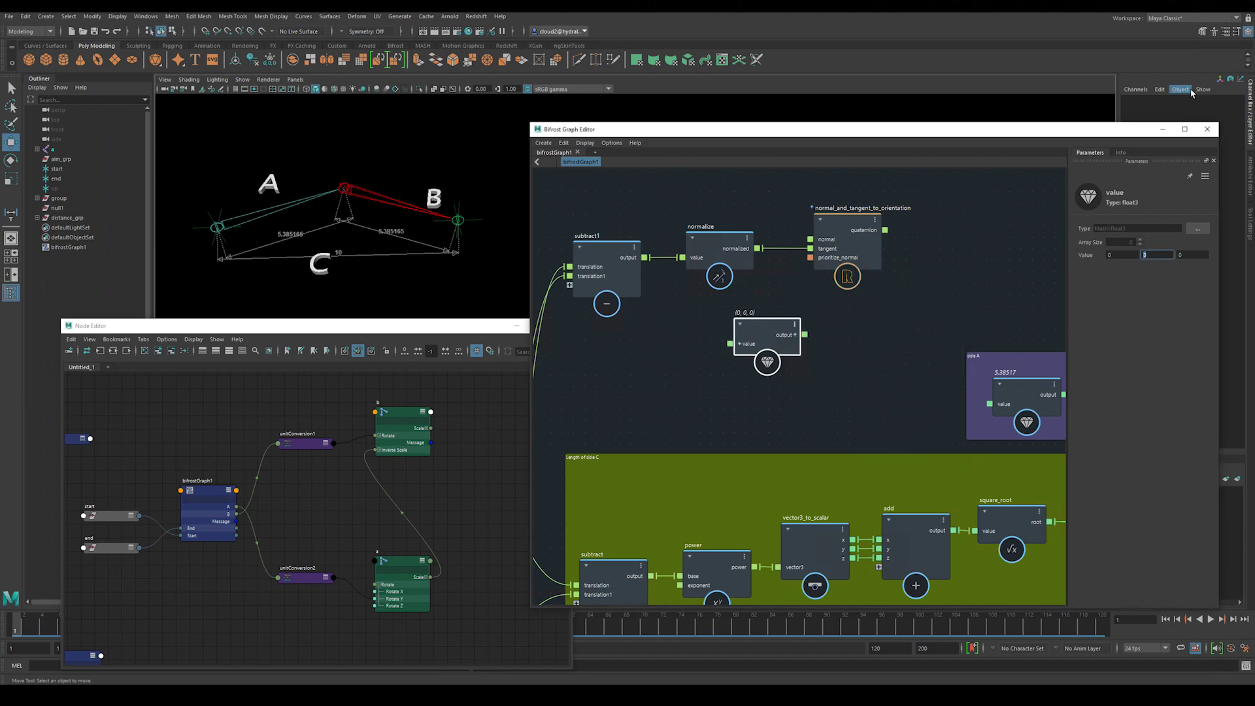
- Connect the 0, 1, 0 vector to the normal input of normal_and_tangent_to_orientation and turn off Prioritize Normal
{"action": "left_click", "coordinate": [831, 318]}
{"action": "left_click_drag", "start_coordinate": [804, 335], "coordinate": [765, 190]}
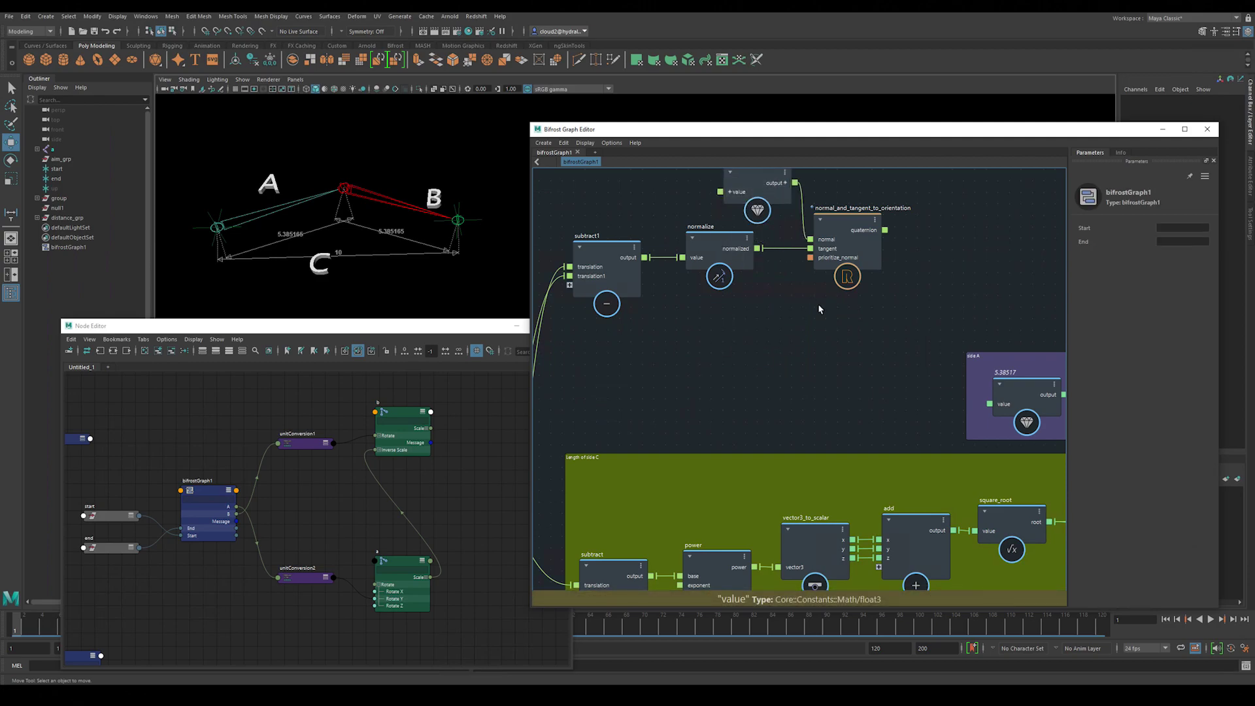
{"action": "middle_click_drag", "start_coordinate": [819, 305], "coordinate": [763, 381], "text": "alt"}
{"action": "left_click", "coordinate": [803, 317]}
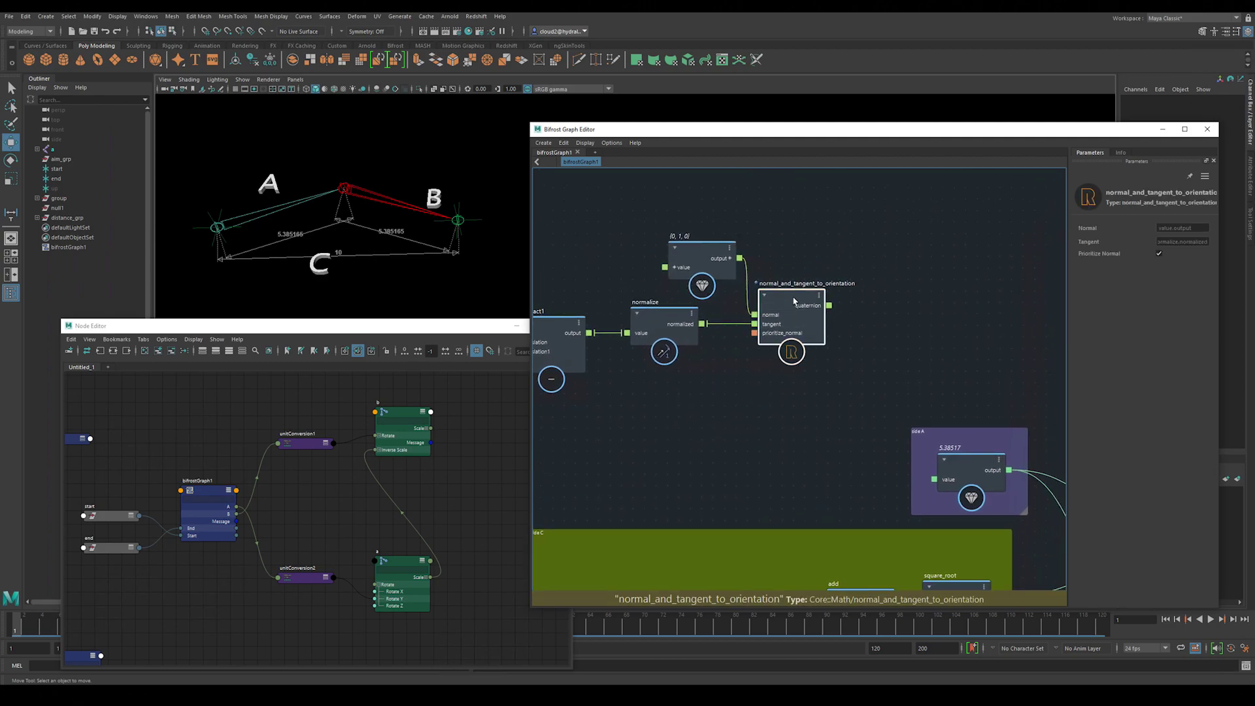
{"action": "left_click", "coordinate": [1160, 255]}
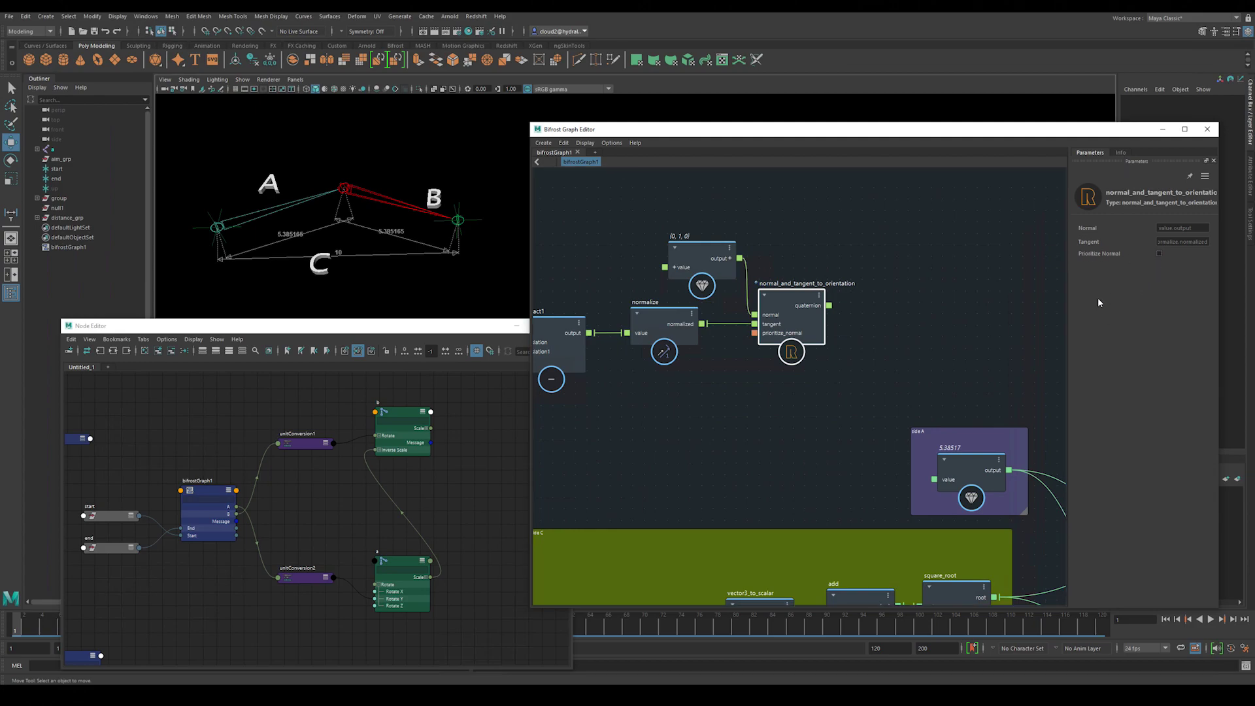
- Add a quaternion_to_euler node and feed it the quaternion from normal_and_tangent_to_orientation
{"action": "left_click", "coordinate": [858, 338]}
{"action": "key", "text": "Tab"}
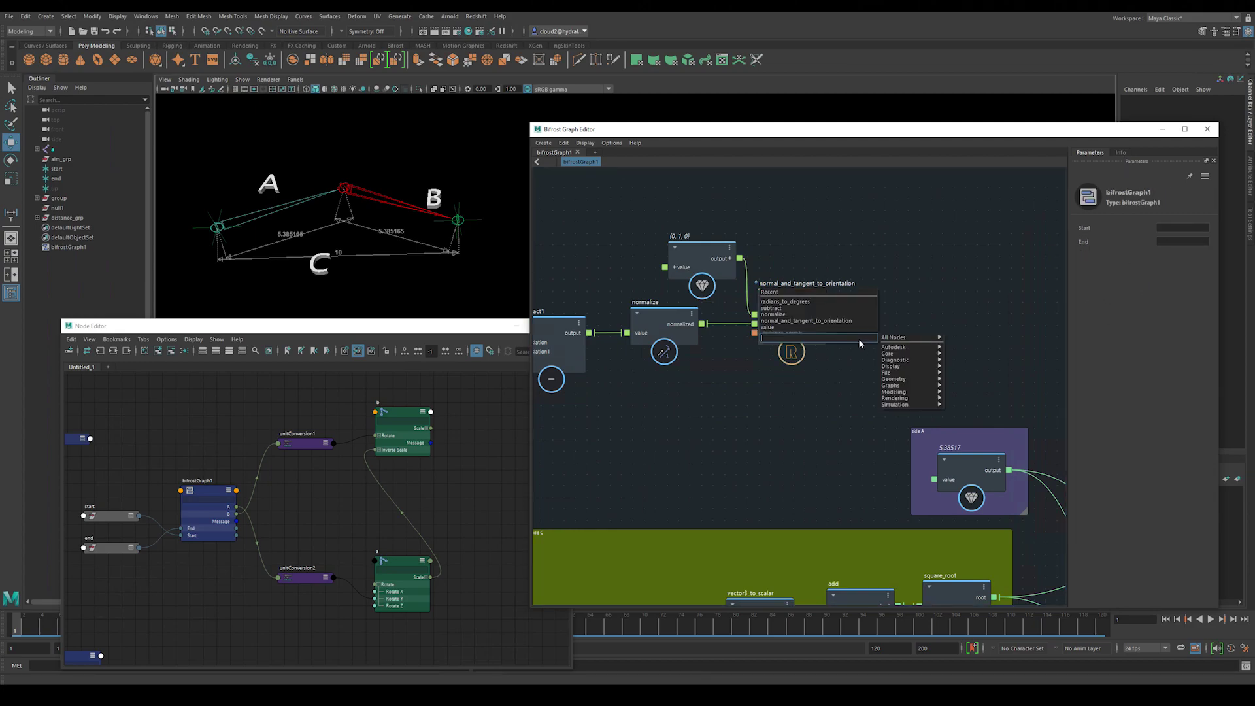
{"action": "type", "text": "quater"}
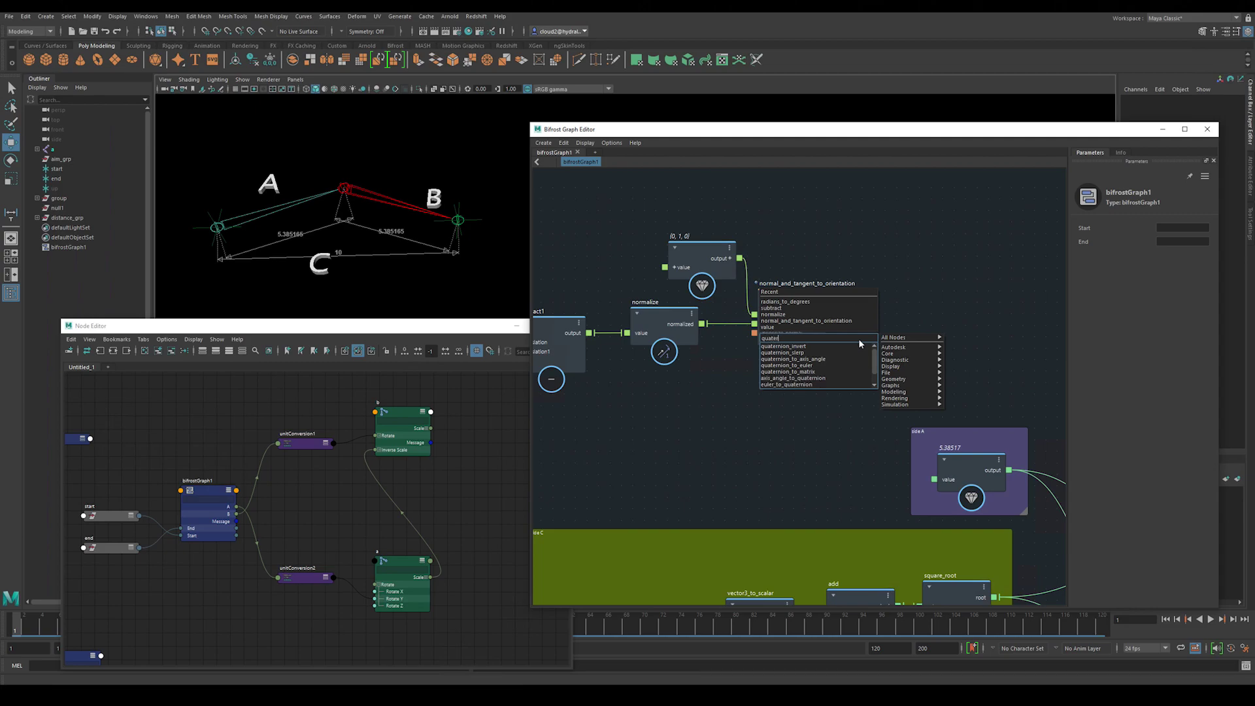
{"action": "key", "text": "Down"}
{"action": "key", "text": "Down"}
{"action": "key", "text": "Down"}
{"action": "key", "text": "Down"}
{"action": "key", "text": "Return"}
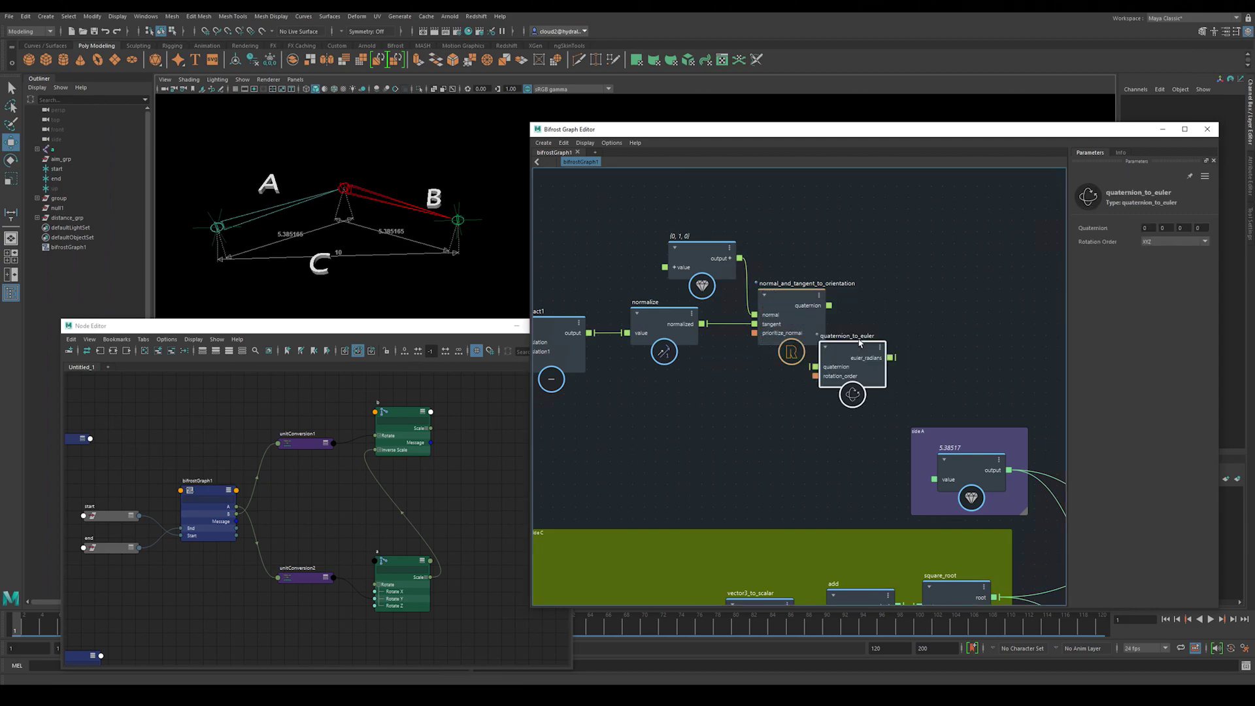
{"action": "left_click_drag", "start_coordinate": [860, 342], "coordinate": [903, 281]}
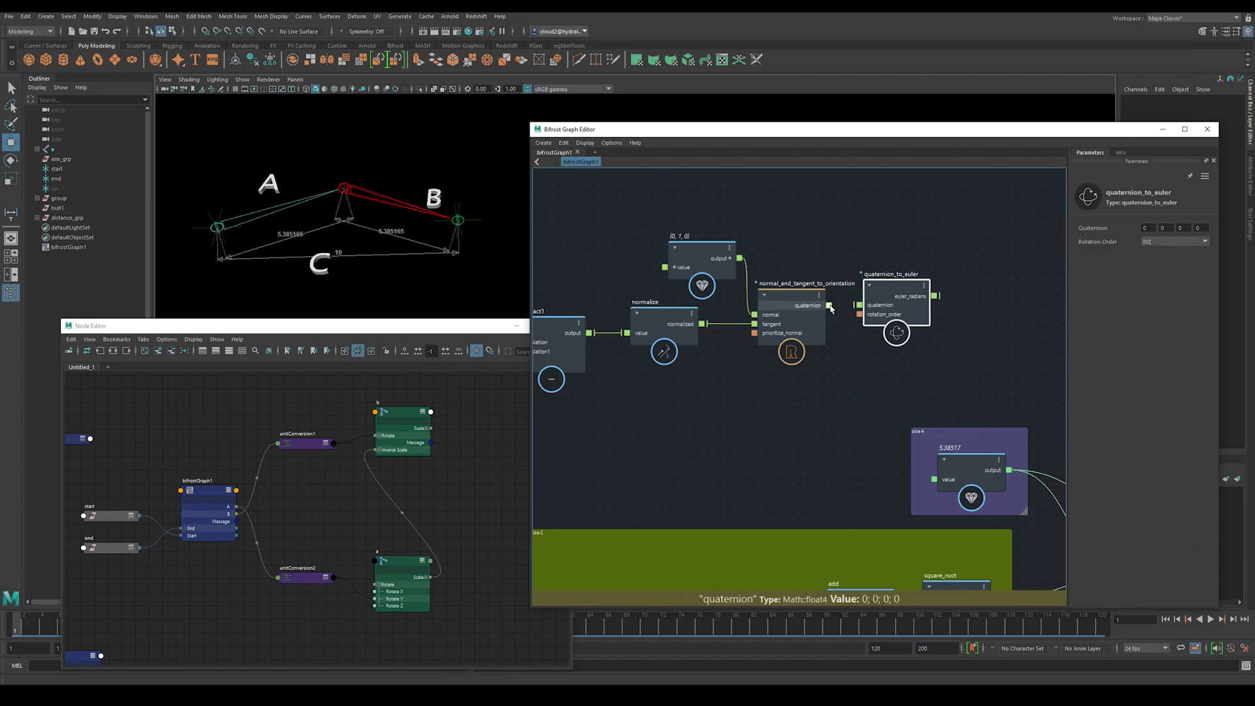
{"action": "left_click_drag", "start_coordinate": [830, 305], "coordinate": [860, 306]}
{"action": "left_click", "coordinate": [855, 343]}
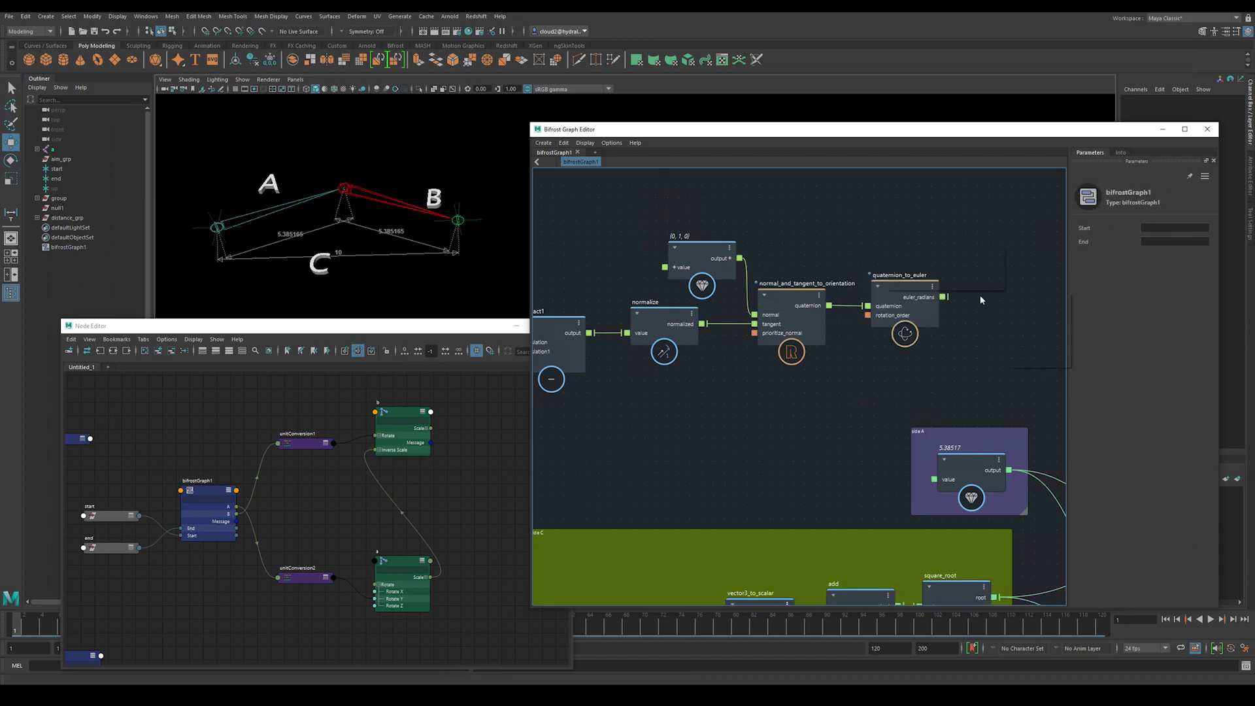
- Add a radians_to_degrees node and connect the euler_radians output to its radians input
{"action": "key", "text": "Tab"}
{"action": "type", "text": "radian"}
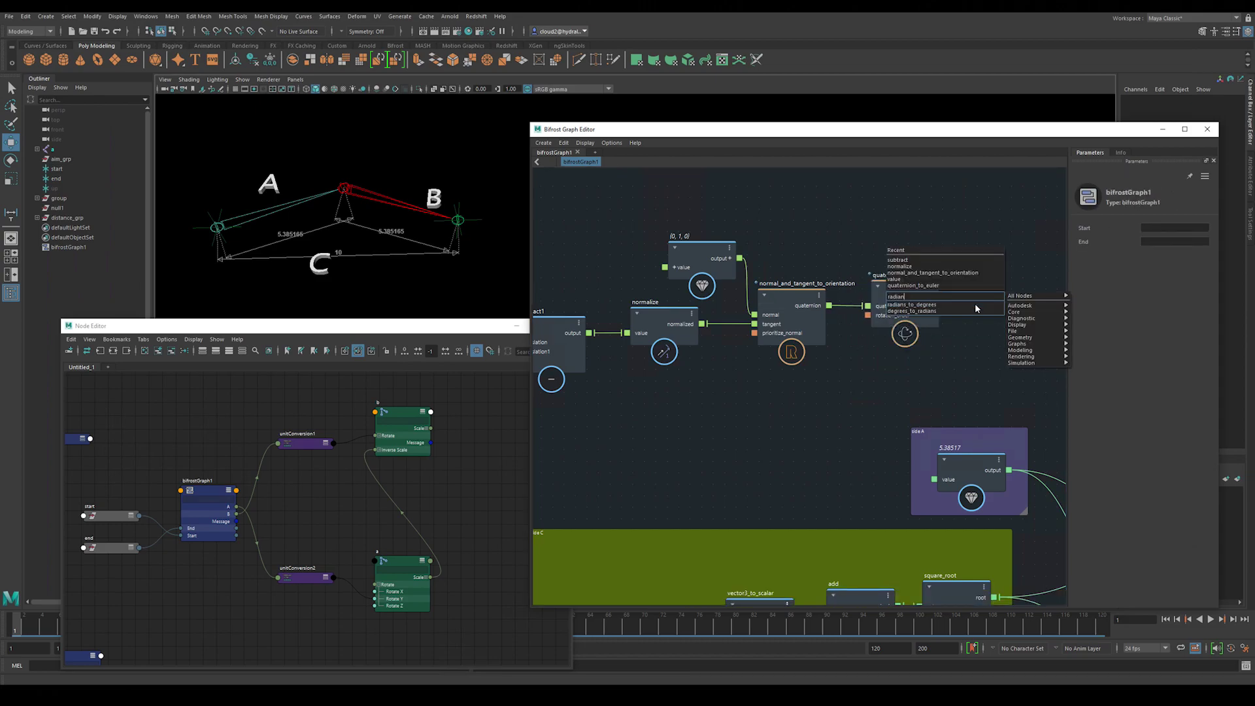
{"action": "key", "text": "Down"}
{"action": "key", "text": "Return"}
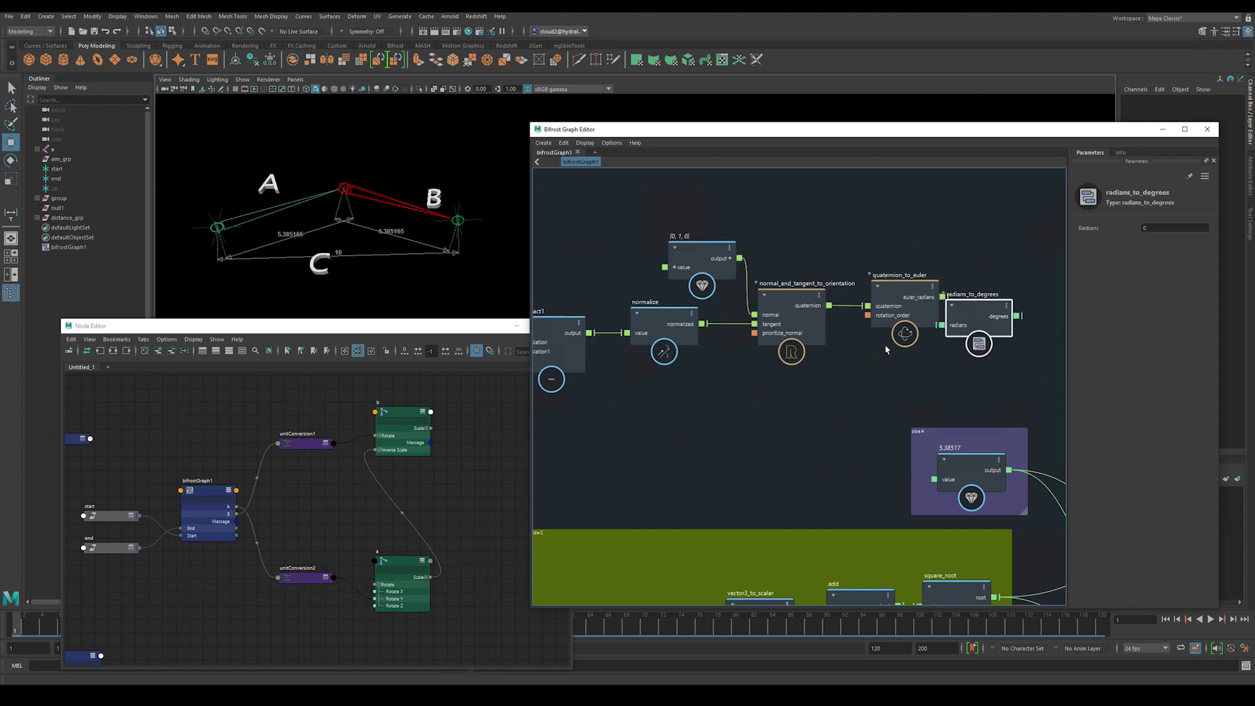
{"action": "middle_click_drag", "start_coordinate": [845, 409], "coordinate": [629, 419], "text": "alt"}
{"action": "left_click_drag", "start_coordinate": [746, 330], "coordinate": [798, 314]}
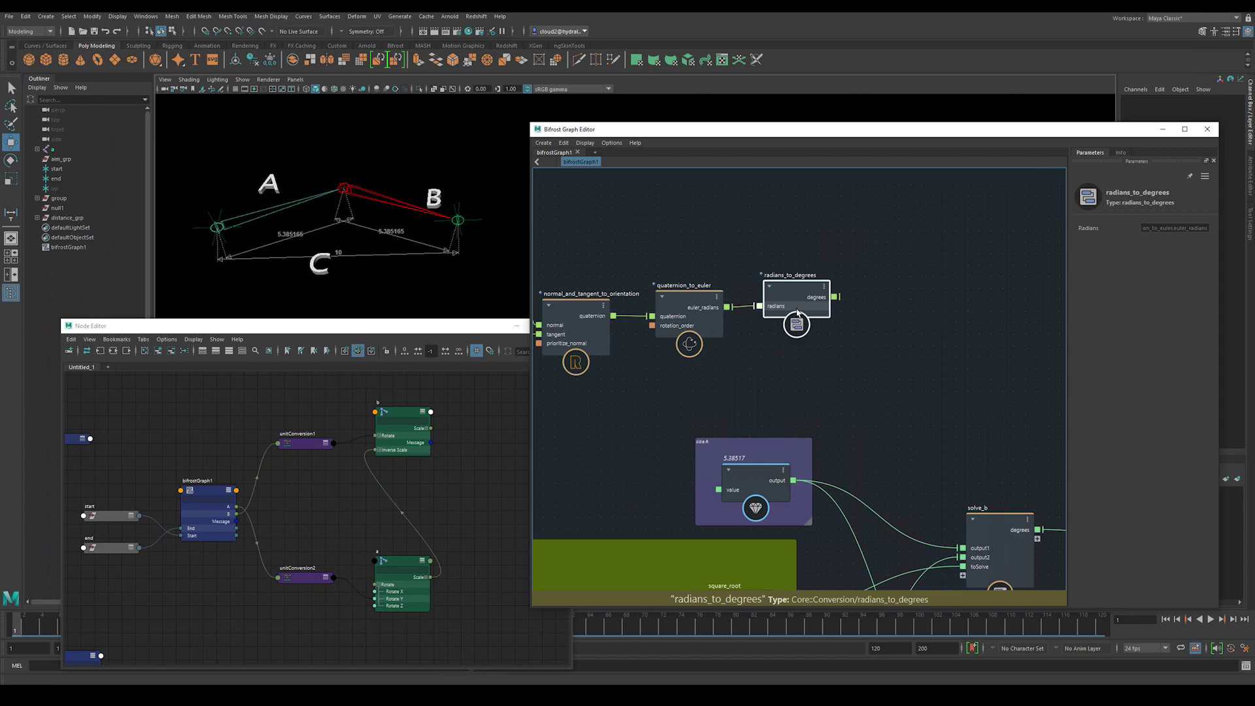
- Connect the radians_to_degrees result to a new port on the graph's output node and rename that port aimCon
{"action": "middle_click_drag", "start_coordinate": [873, 386], "coordinate": [817, 365]}
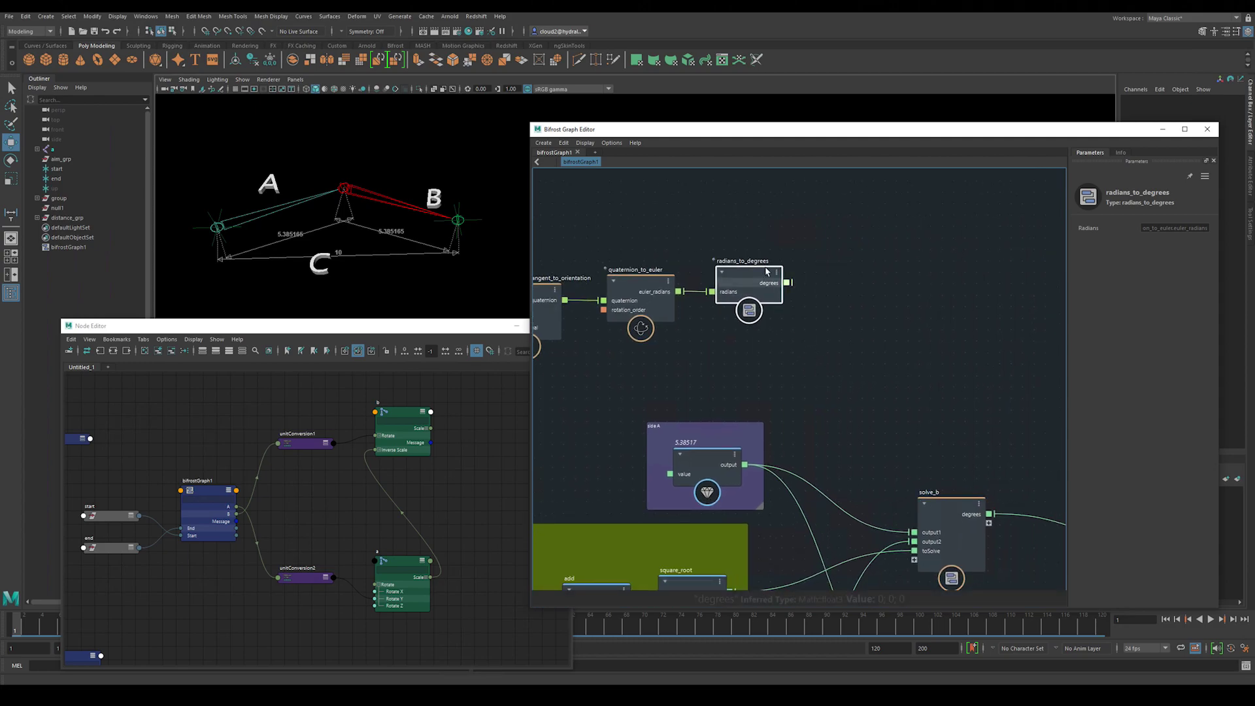
{"action": "middle_click_drag", "start_coordinate": [955, 374], "coordinate": [632, 303]}
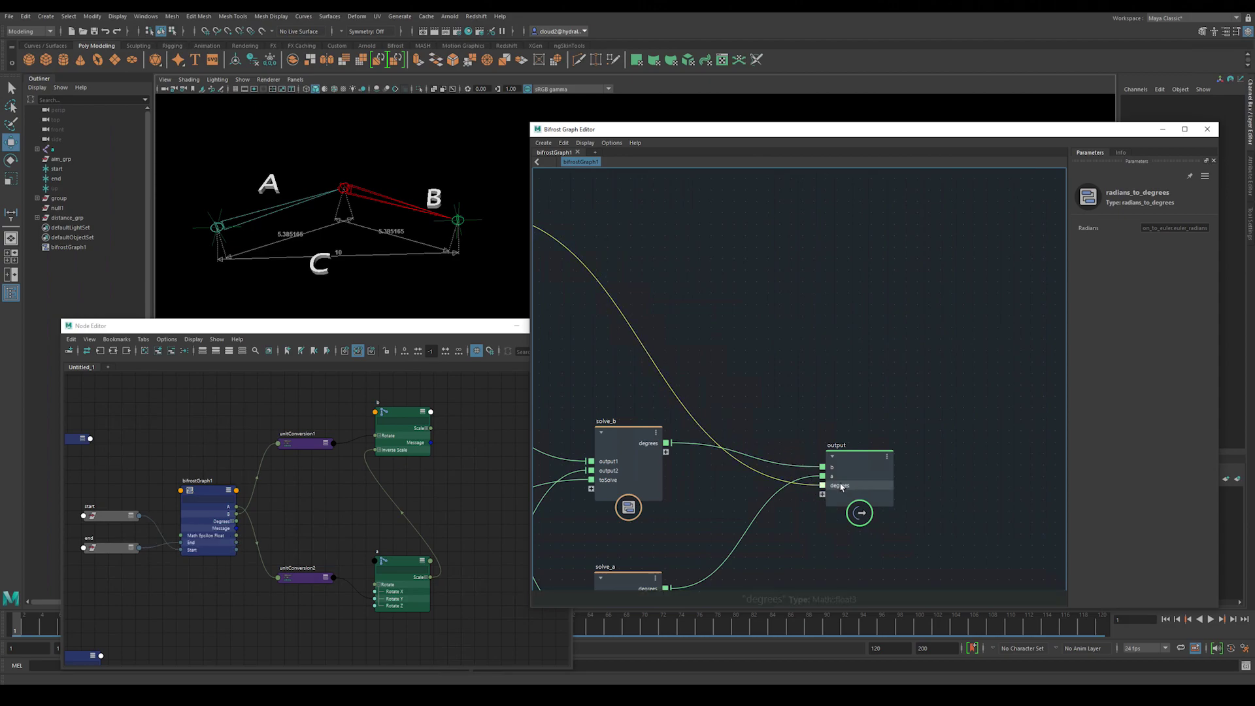
{"action": "right_click", "coordinate": [851, 491]}
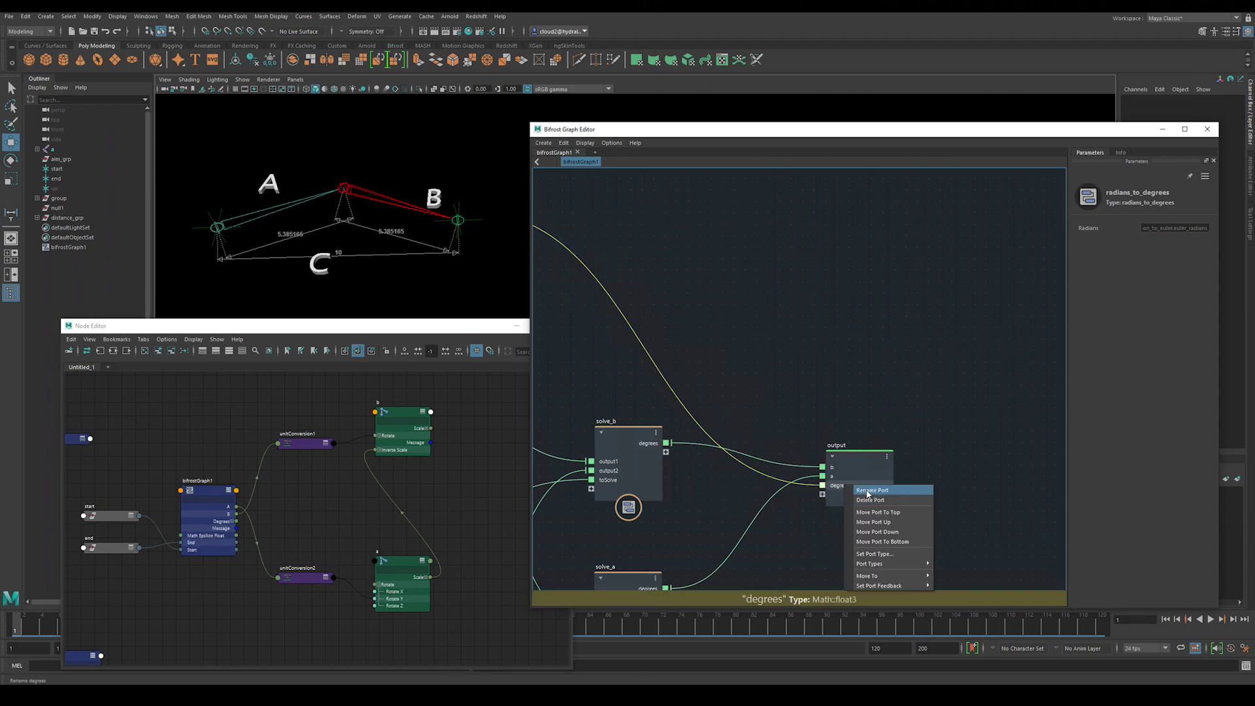
{"action": "left_click", "coordinate": [854, 490]}
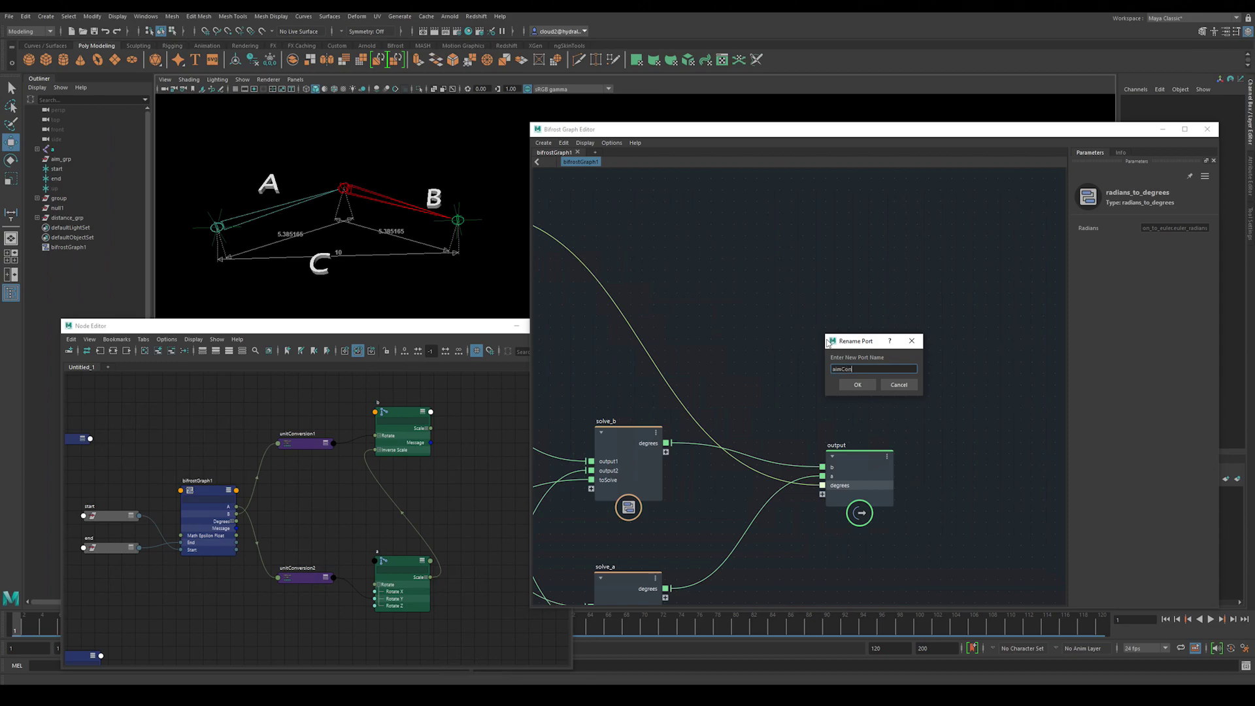
{"action": "key", "text": "Return"}
{"action": "scroll", "coordinate": [814, 400], "scroll_direction": "down", "scroll_amount": 1}
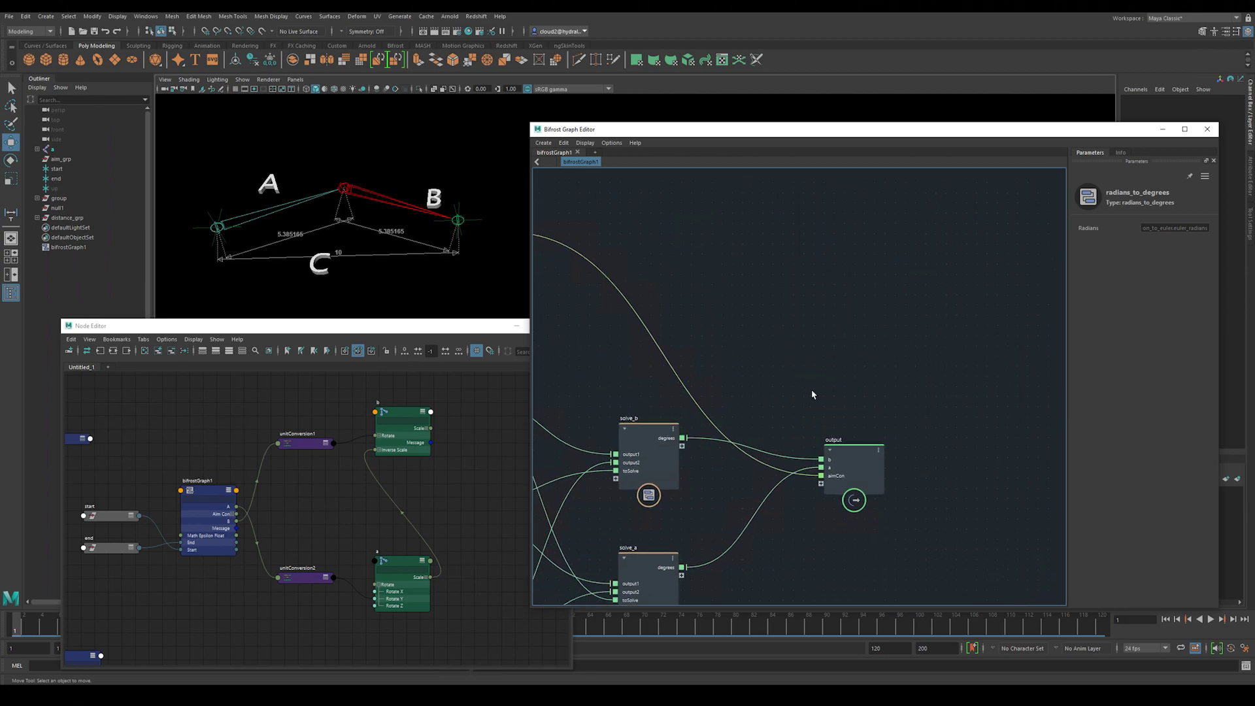
{"action": "middle_click_drag", "start_coordinate": [819, 391], "coordinate": [859, 379], "text": "alt"}
- Add aim_grp to the Node Editor and connect bifrostGraph1's Aim Con output to its Rotate attribute
{"action": "left_click", "coordinate": [285, 513]}
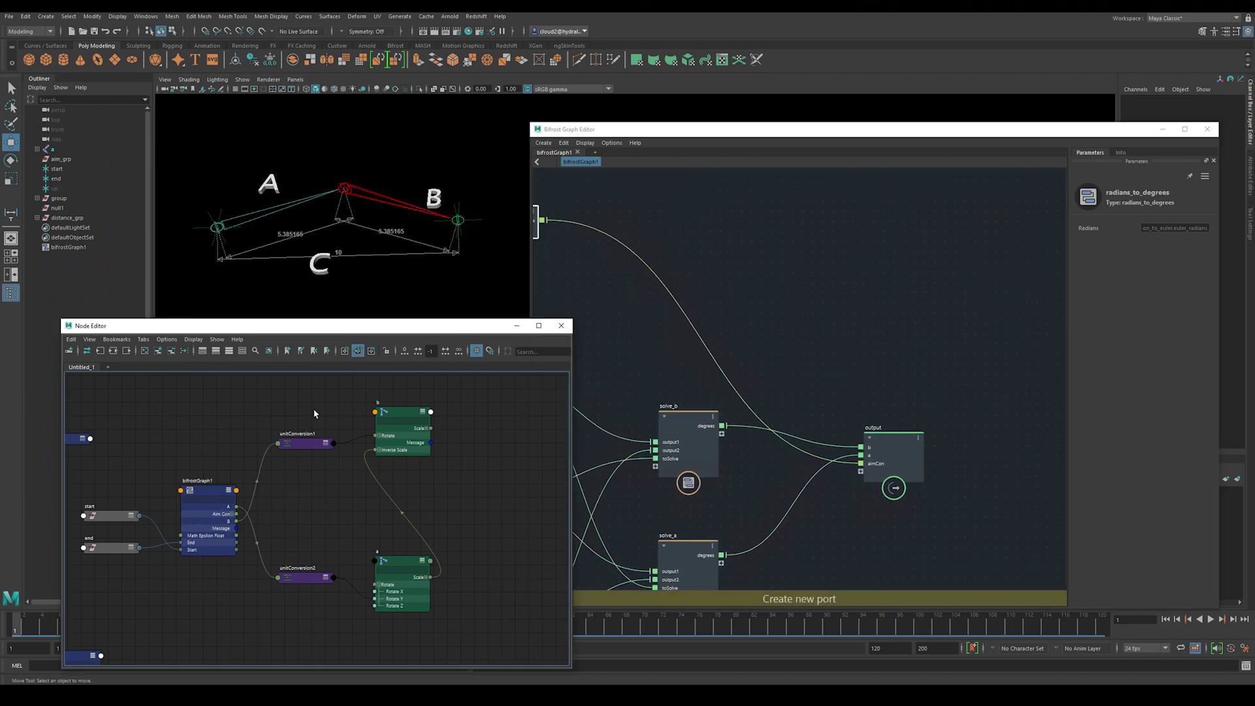
{"action": "left_click", "coordinate": [58, 208]}
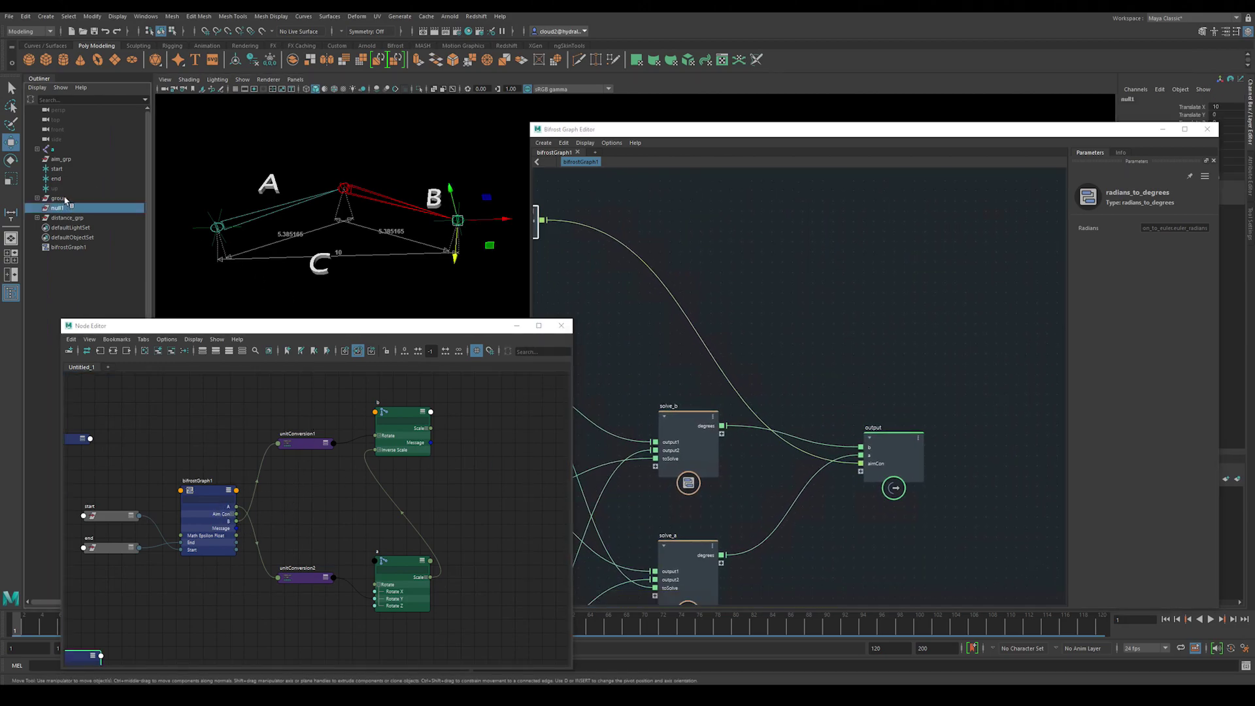
{"action": "left_click", "coordinate": [61, 198]}
{"action": "left_click", "coordinate": [61, 159]}
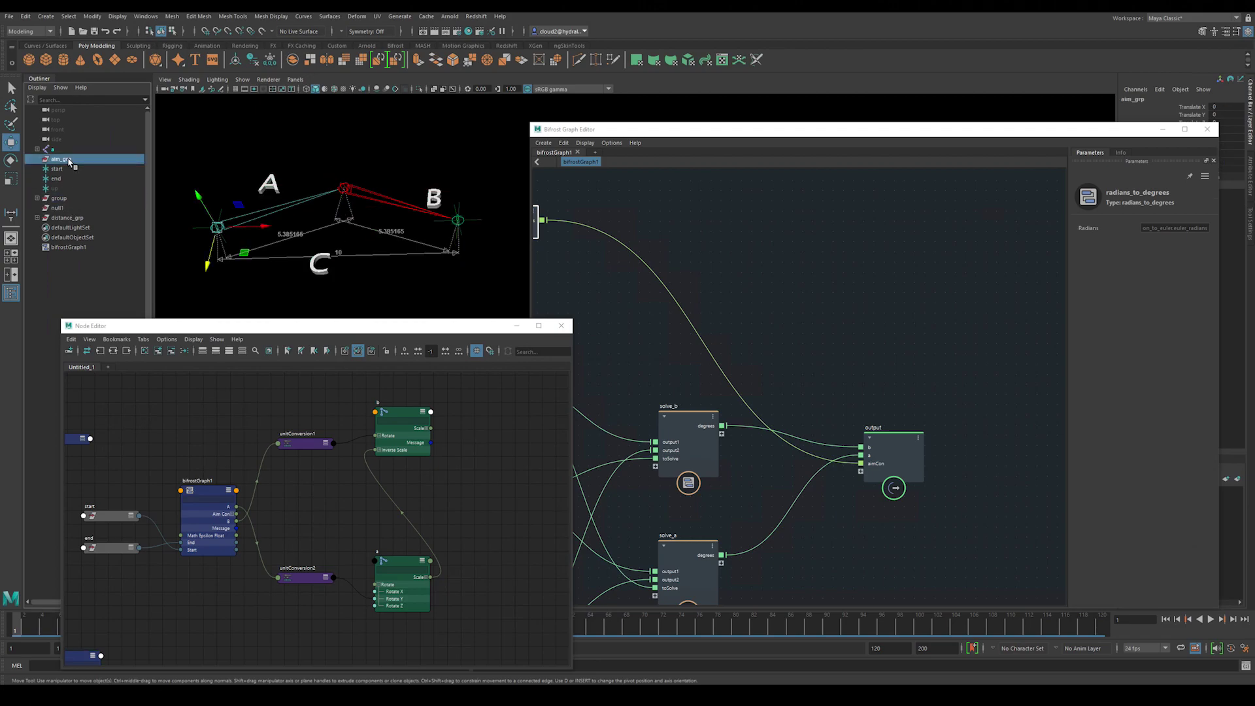
{"action": "middle_click_drag", "start_coordinate": [222, 389], "coordinate": [317, 505]}
{"action": "left_click_drag", "start_coordinate": [319, 503], "coordinate": [318, 485]}
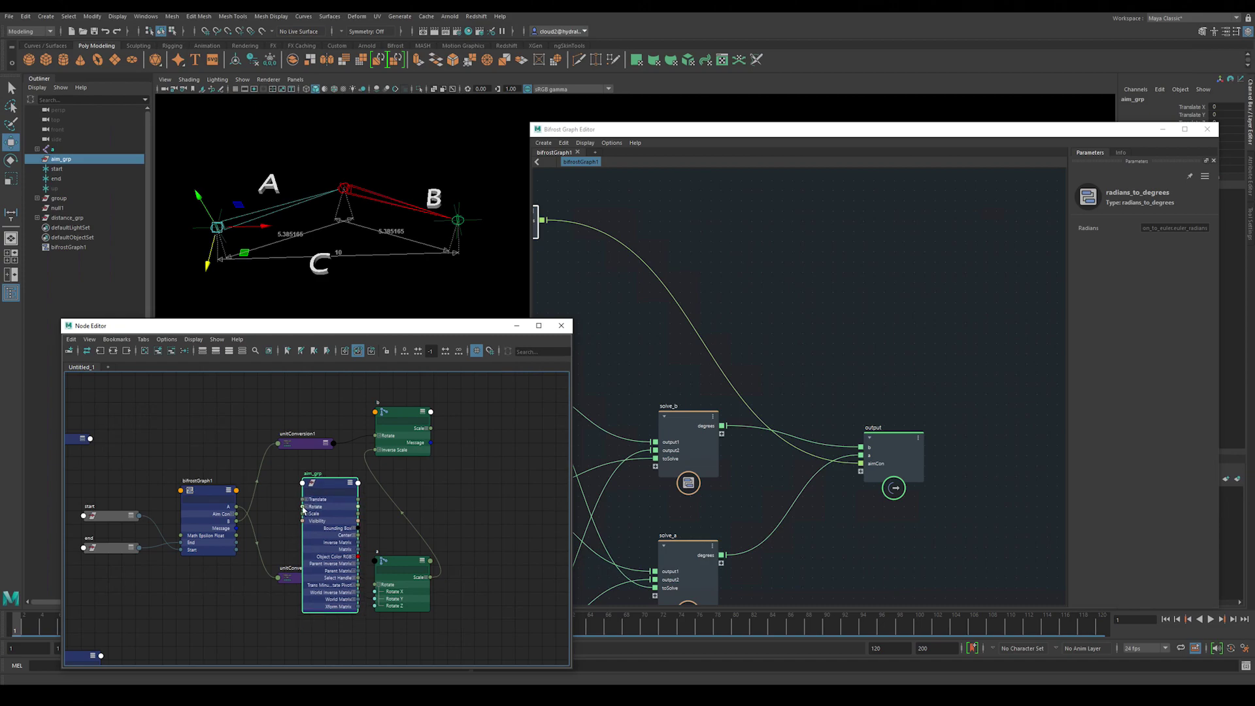
{"action": "left_click_drag", "start_coordinate": [238, 517], "coordinate": [304, 507]}
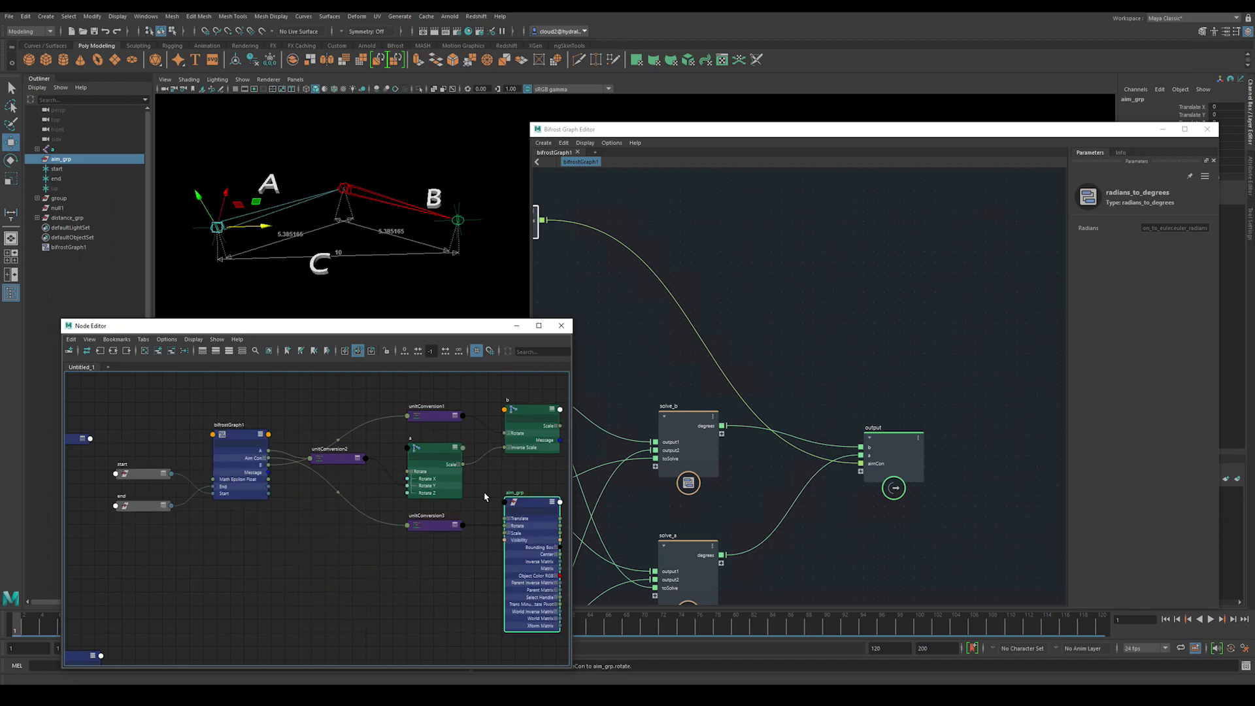
{"action": "middle_click_drag", "start_coordinate": [485, 497], "coordinate": [456, 499], "text": "alt"}
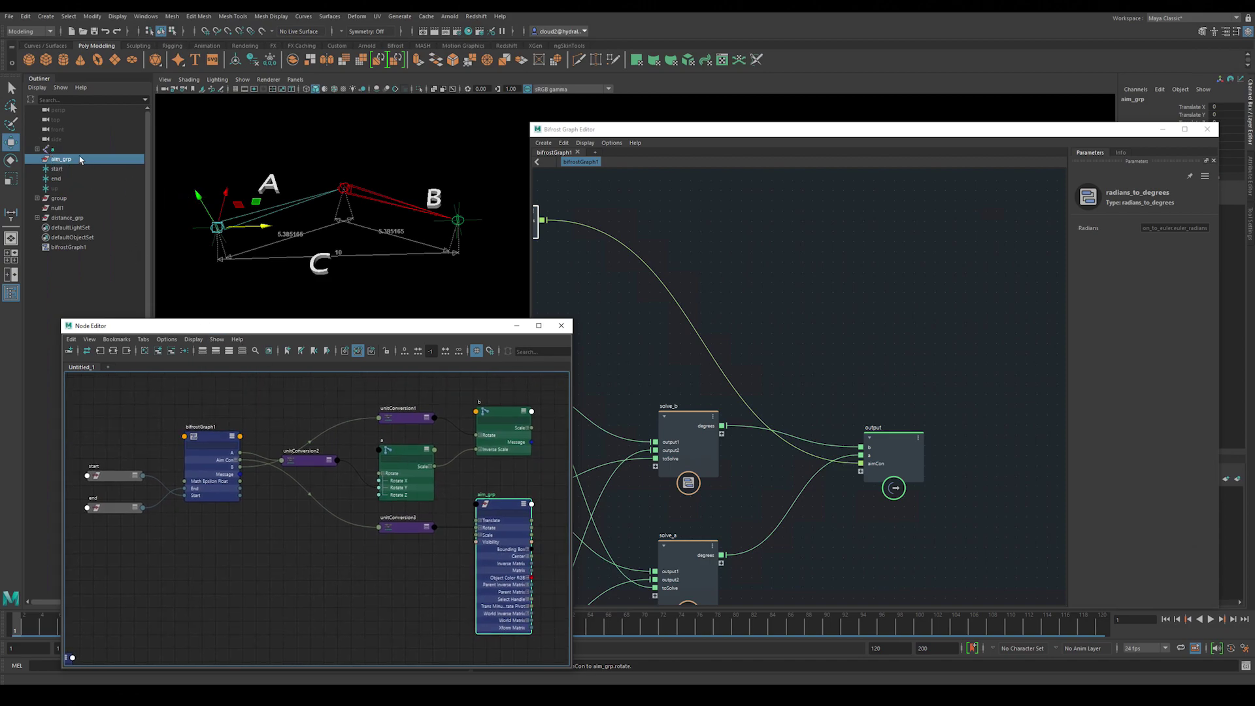
- Parent joint a under aim_grp and expand the group in the Outliner
{"action": "key", "text": "q"}
{"action": "left_click", "coordinate": [56, 150]}
{"action": "left_click", "coordinate": [62, 160], "text": "ctrl"}
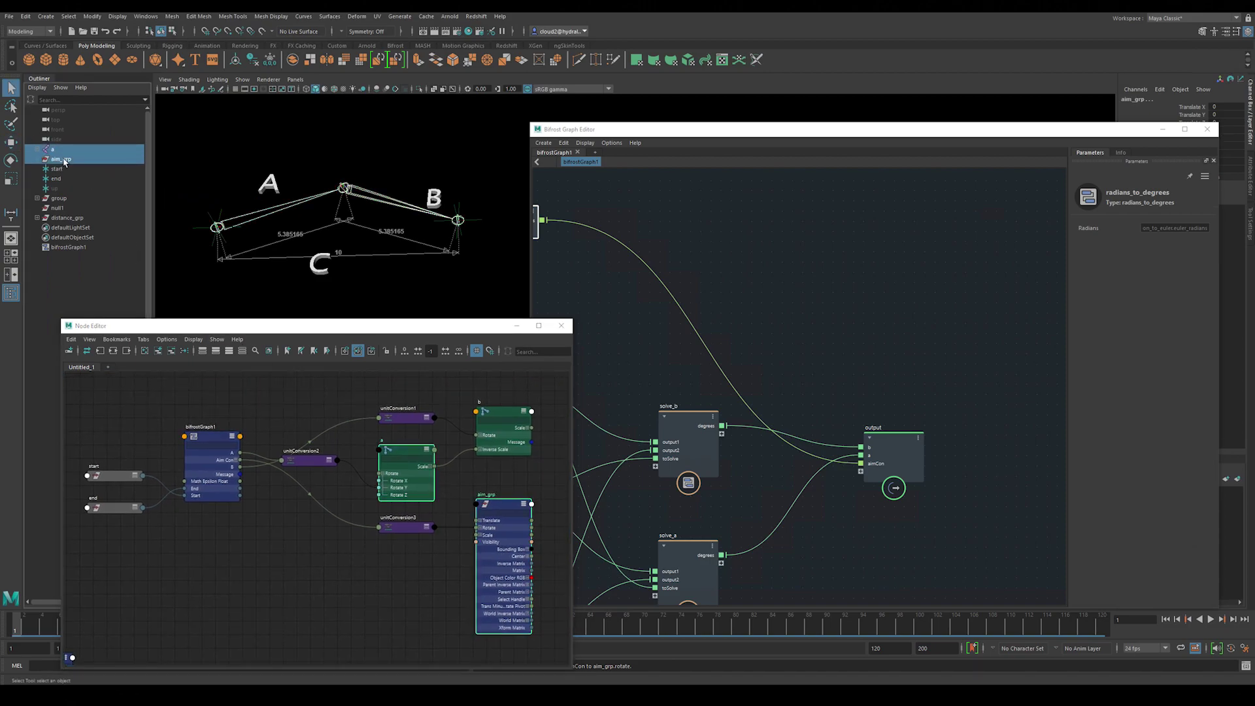
{"action": "key", "text": "p"}
{"action": "left_click", "coordinate": [37, 149]}
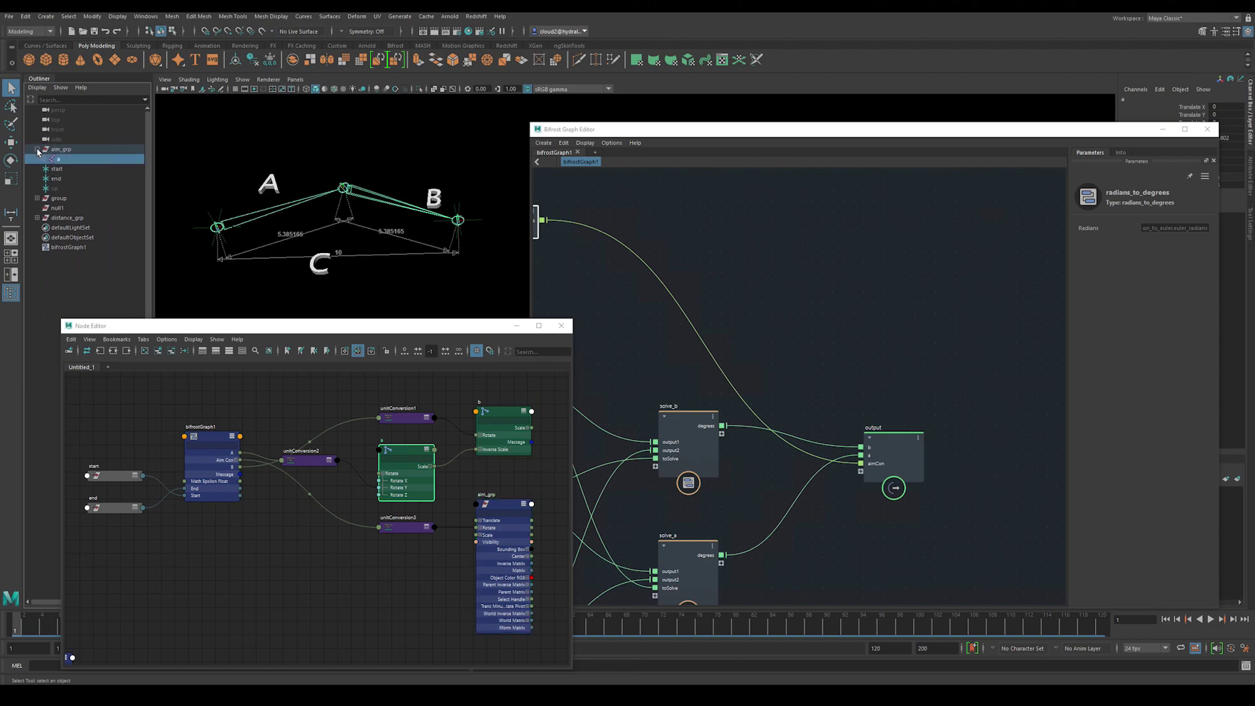
- Test the aim setup by moving the end locator around, and undo the move
{"action": "left_click", "coordinate": [458, 220]}
{"action": "key", "text": "w"}
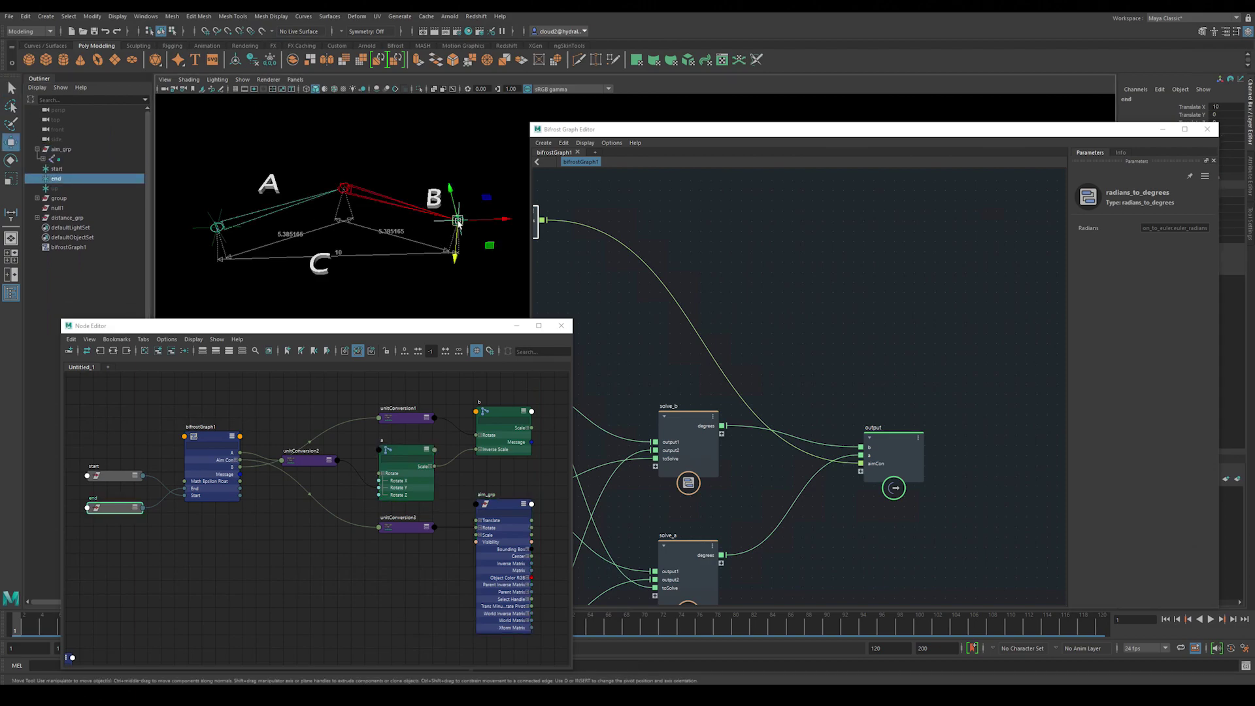
{"action": "mouse_move", "coordinate": [458, 220]}
{"action": "left_mouse_down"}
{"action": "mouse_move", "coordinate": [408, 149]}
{"action": "mouse_move", "coordinate": [421, 125]}
{"action": "mouse_move", "coordinate": [440, 194]}
{"action": "mouse_move", "coordinate": [421, 278]}
{"action": "mouse_move", "coordinate": [359, 263]}
{"action": "mouse_move", "coordinate": [406, 191]}
{"action": "mouse_move", "coordinate": [463, 208]}
{"action": "left_mouse_up"}
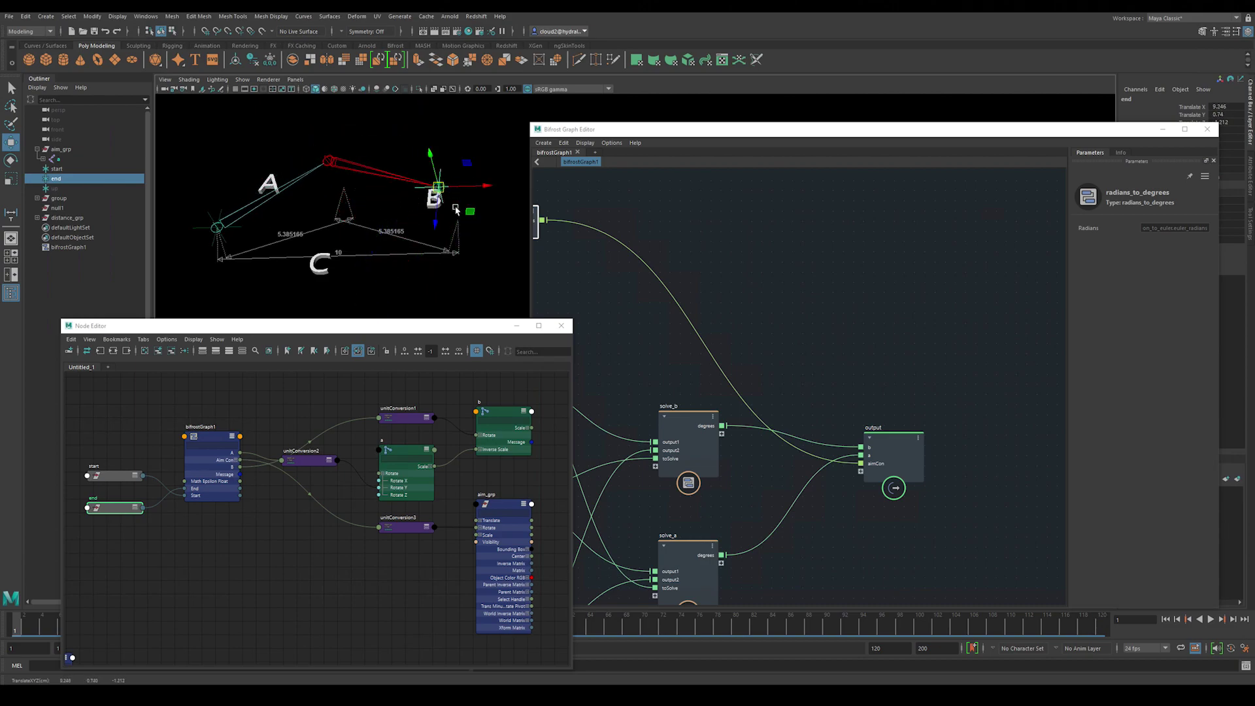
{"action": "key", "text": "ctrl+z"}
{"action": "mouse_move", "coordinate": [463, 254]}
{"action": "left_mouse_down", "text": "alt"}
{"action": "mouse_move", "coordinate": [441, 114]}
{"action": "mouse_move", "coordinate": [461, 274]}
{"action": "mouse_move", "coordinate": [476, 285]}
{"action": "mouse_move", "coordinate": [436, 322]}
{"action": "mouse_move", "coordinate": [470, 212]}
{"action": "mouse_move", "coordinate": [418, 220]}
{"action": "mouse_move", "coordinate": [378, 279]}
{"action": "mouse_move", "coordinate": [482, 252]}
{"action": "mouse_move", "coordinate": [451, 258]}
{"action": "mouse_move", "coordinate": [470, 256]}
{"action": "left_mouse_up", "text": "alt"}
{"action": "key", "text": "ctrl+z"}
{"action": "key", "text": "ctrl+z"}
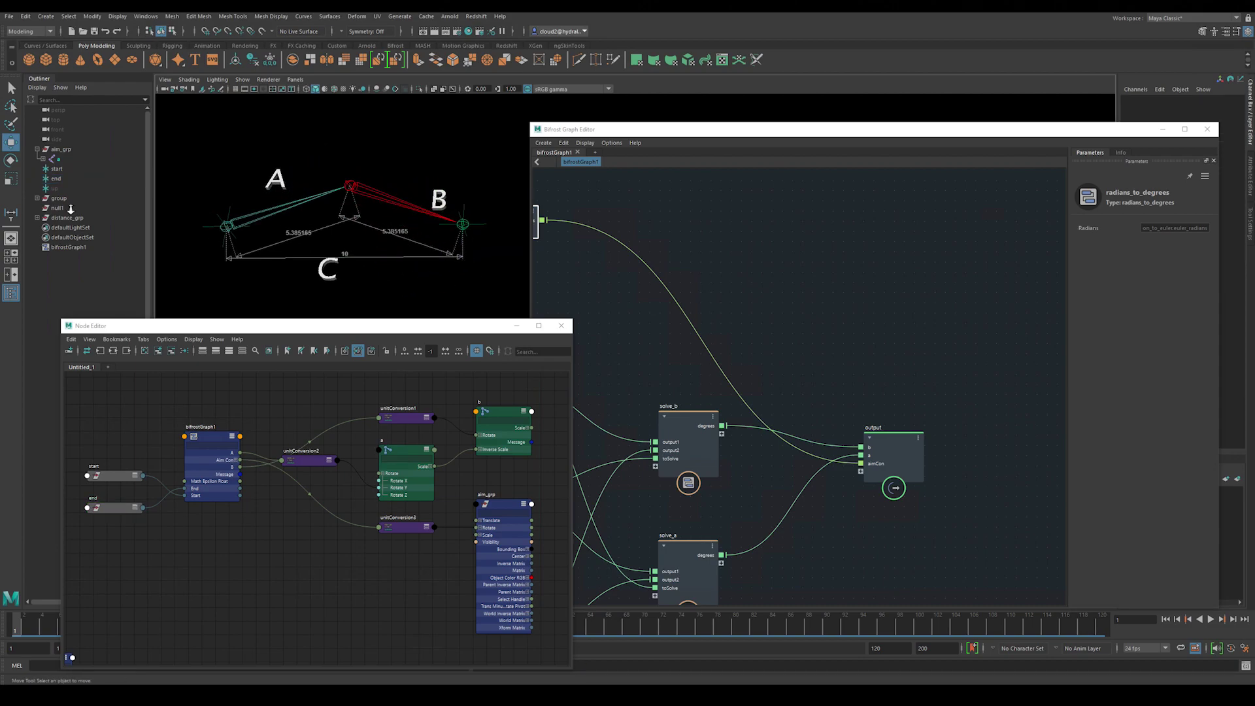
- Delete null1 and distance_grp from the scene and unhide the up locator
{"action": "left_click_drag", "start_coordinate": [68, 218], "coordinate": [60, 206]}
{"action": "key", "text": "Delete"}
{"action": "left_click", "coordinate": [55, 189]}
{"action": "key", "text": "h"}
{"action": "left_click_drag", "start_coordinate": [274, 255], "coordinate": [288, 209], "text": "alt"}
{"action": "left_click_drag", "start_coordinate": [237, 157], "coordinate": [229, 125]}
{"action": "key", "text": "ctrl+z"}
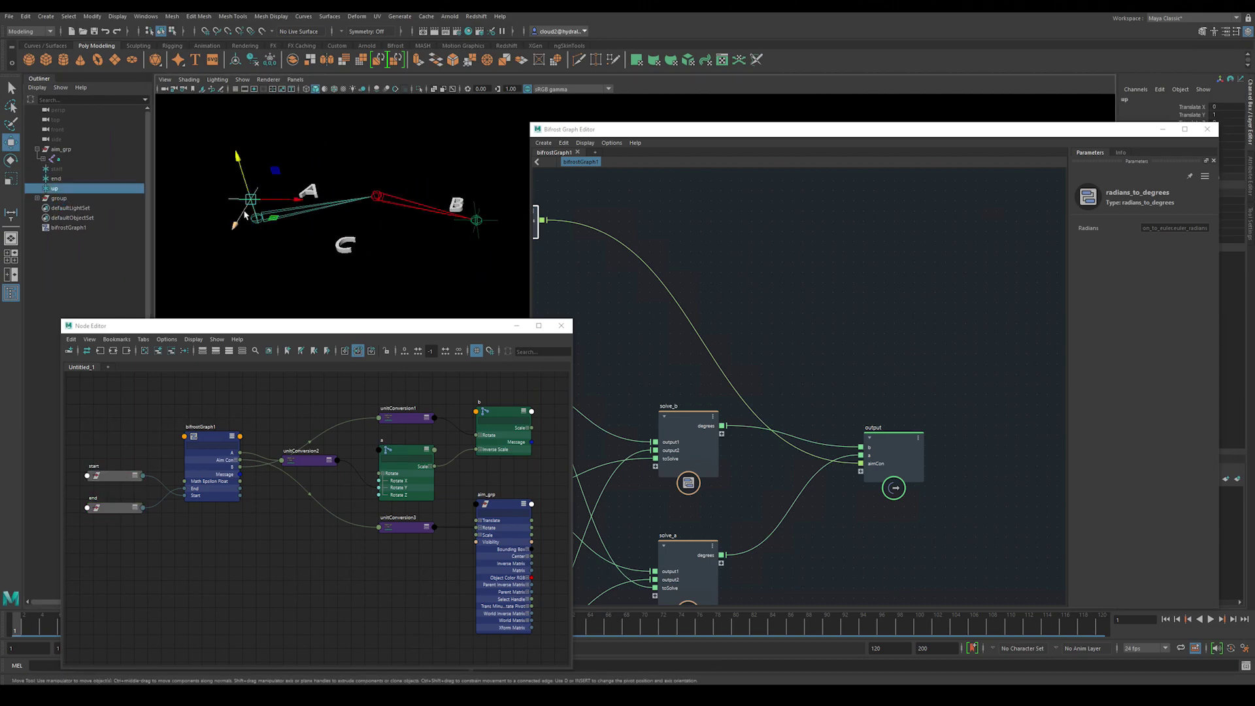
- Add the up locator to the Node Editor and create a matrix_to_SRT node in the Bifrost graph
{"action": "middle_click_drag", "start_coordinate": [55, 188], "coordinate": [112, 604]}
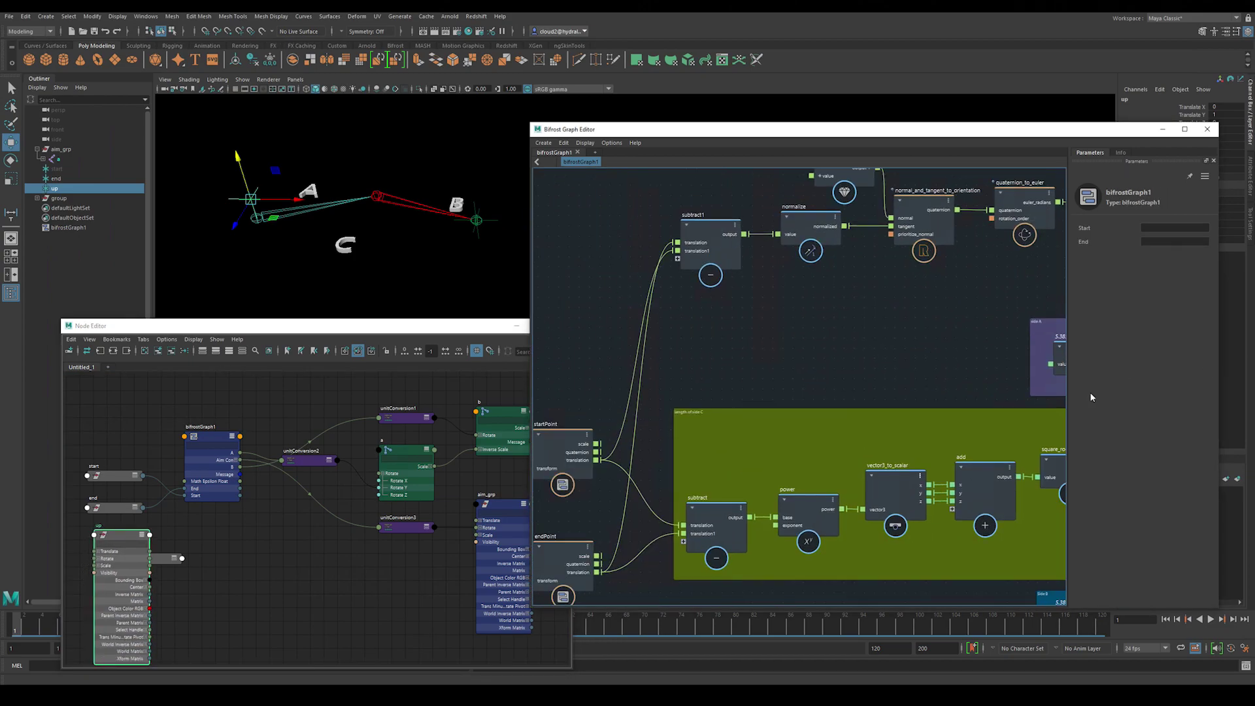
{"action": "middle_click_drag", "start_coordinate": [589, 497], "coordinate": [818, 415], "text": "alt"}
{"action": "left_click_drag", "start_coordinate": [685, 433], "coordinate": [630, 433]}
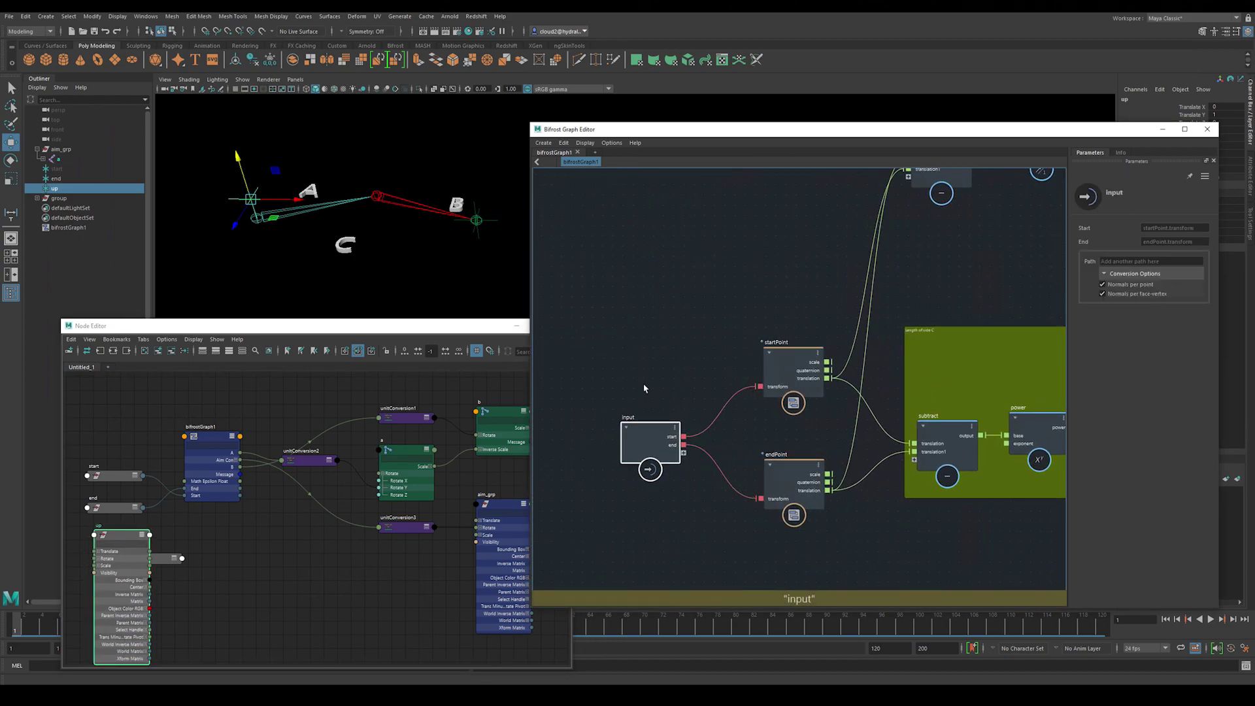
{"action": "left_click", "coordinate": [644, 389]}
{"action": "key", "text": "Tab"}
{"action": "type", "text": "matrix_to"}
{"action": "key", "text": "Return"}
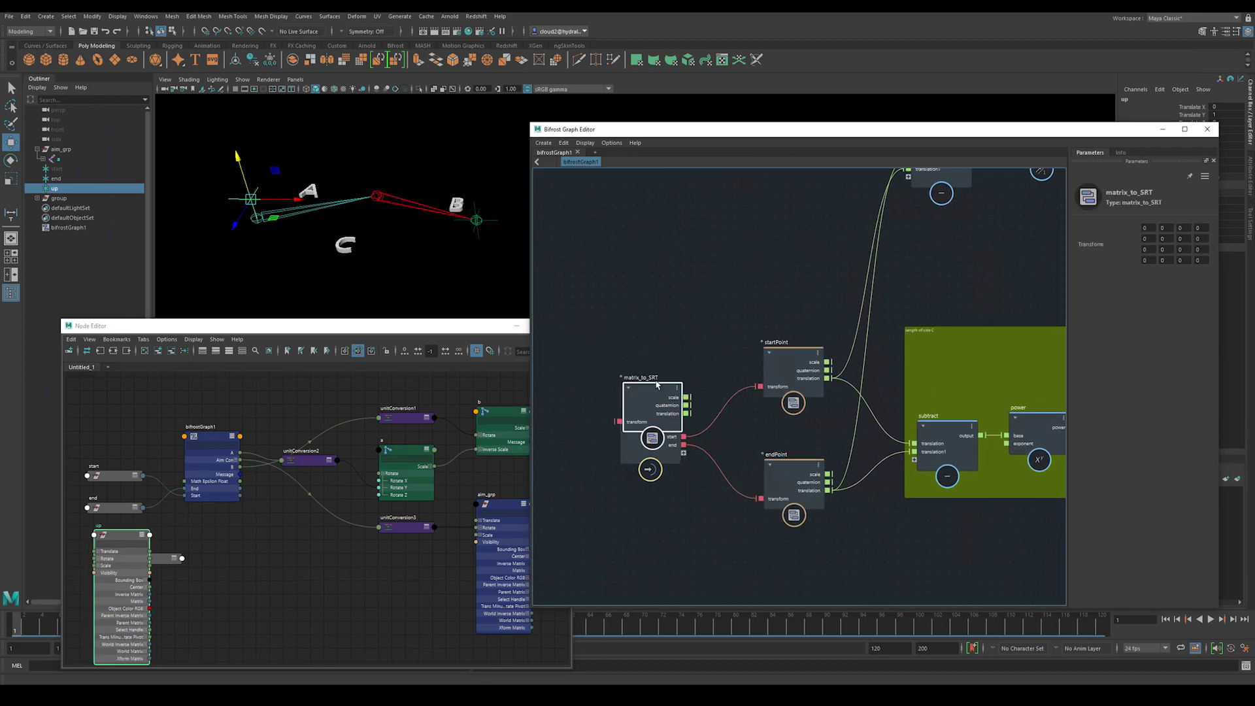
- Connect the new matrix_to_SRT node's transform to a new port on the graph's input node and rename that port upVec
{"action": "left_click_drag", "start_coordinate": [654, 385], "coordinate": [684, 453]}
{"action": "left_click_drag", "start_coordinate": [632, 427], "coordinate": [572, 427]}
{"action": "right_click", "coordinate": [610, 448]}
{"action": "left_click", "coordinate": [648, 454]}
{"action": "type", "text": "upVec"}
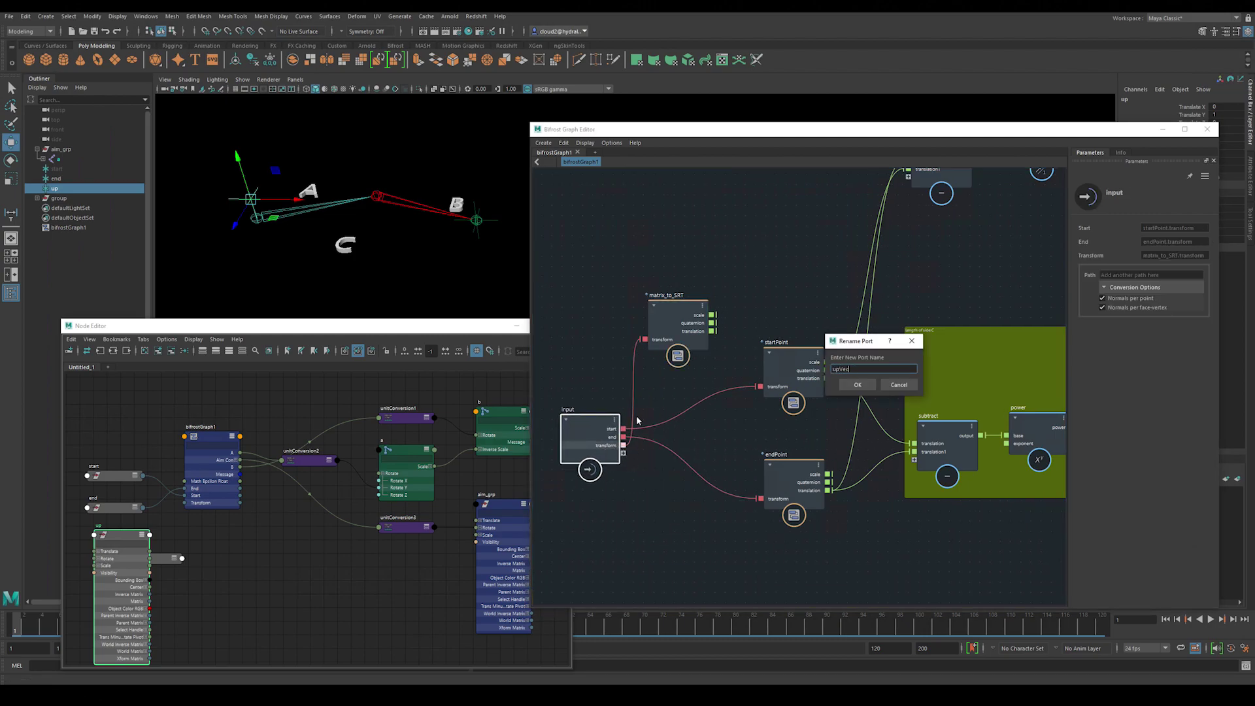
{"action": "key", "text": "Return"}
- Rename the new matrix_to_SRT node upPoint and reposition it slightly
{"action": "left_click_drag", "start_coordinate": [670, 310], "coordinate": [672, 298]}
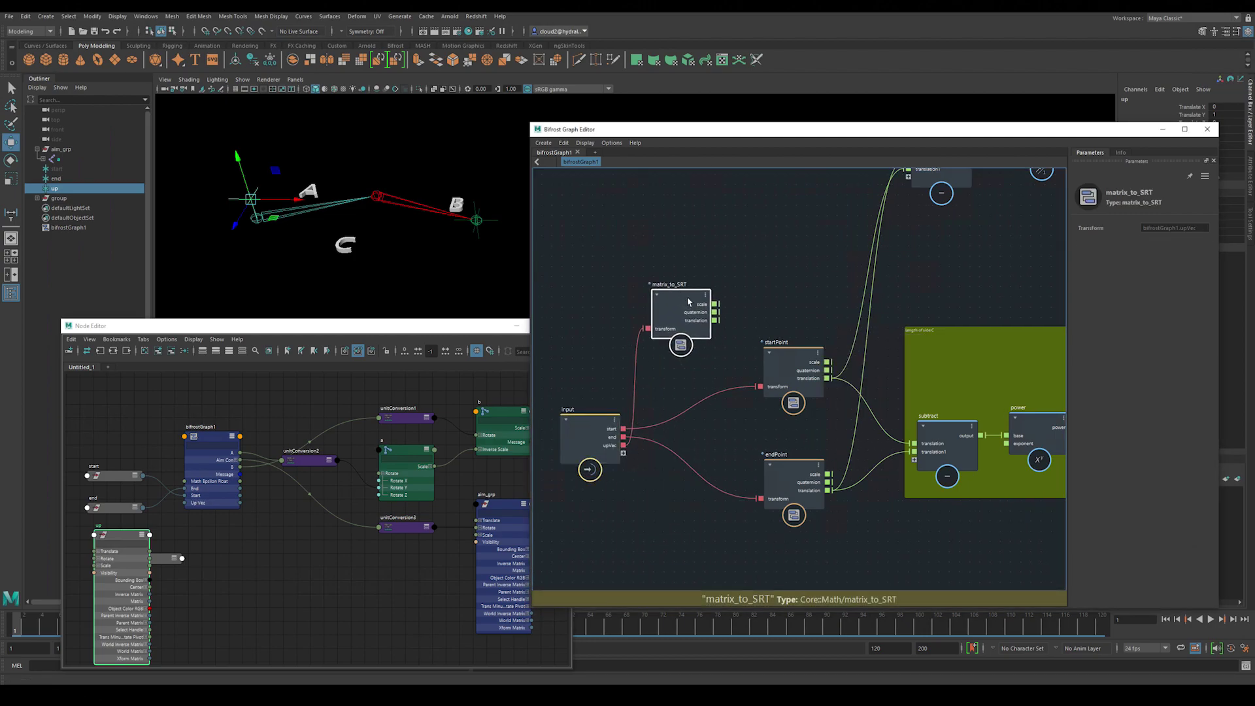
{"action": "middle_click_drag", "start_coordinate": [671, 300], "coordinate": [639, 353], "text": "alt"}
{"action": "double_click", "coordinate": [637, 337]}
{"action": "type", "text": "up"}
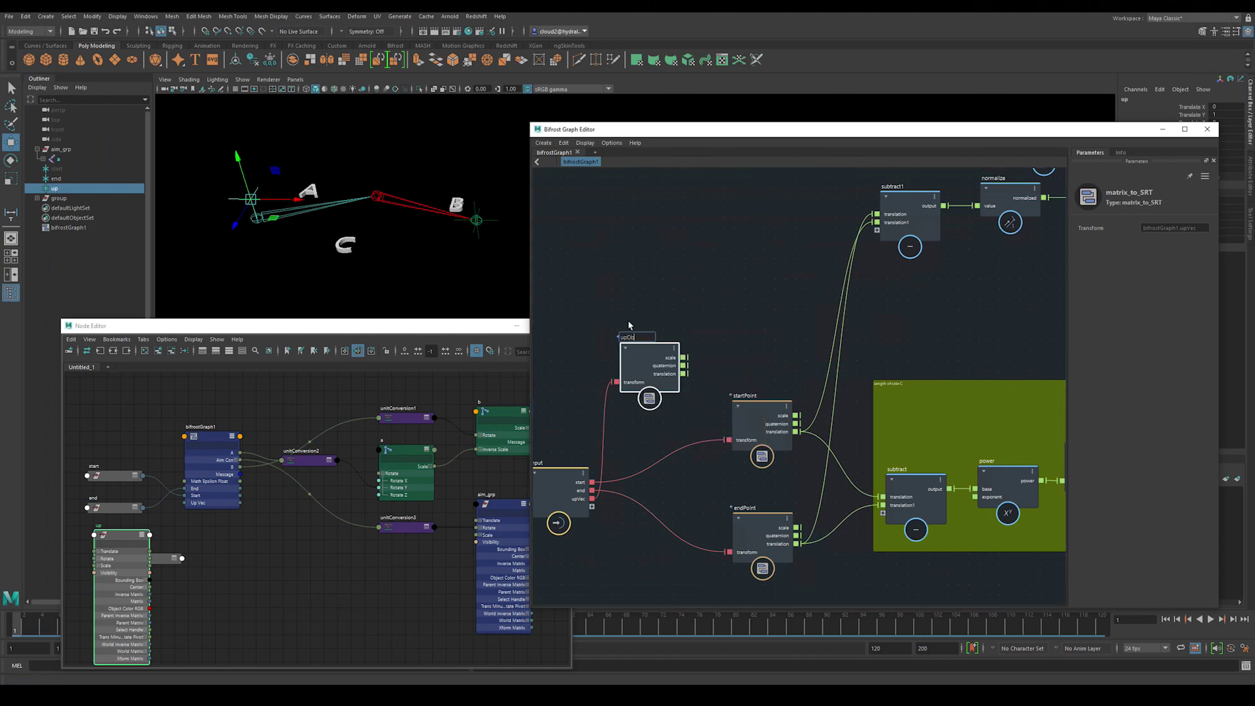
{"action": "type", "text": "Point"}
{"action": "key", "text": "Return"}
{"action": "left_click_drag", "start_coordinate": [647, 354], "coordinate": [644, 347]}
- Feed upPoint's translation into the normal input of normal_and_tangent_to_orientation and delete the unused {0, 1, 0} value node
{"action": "middle_click_drag", "start_coordinate": [645, 346], "coordinate": [638, 426], "text": "alt"}
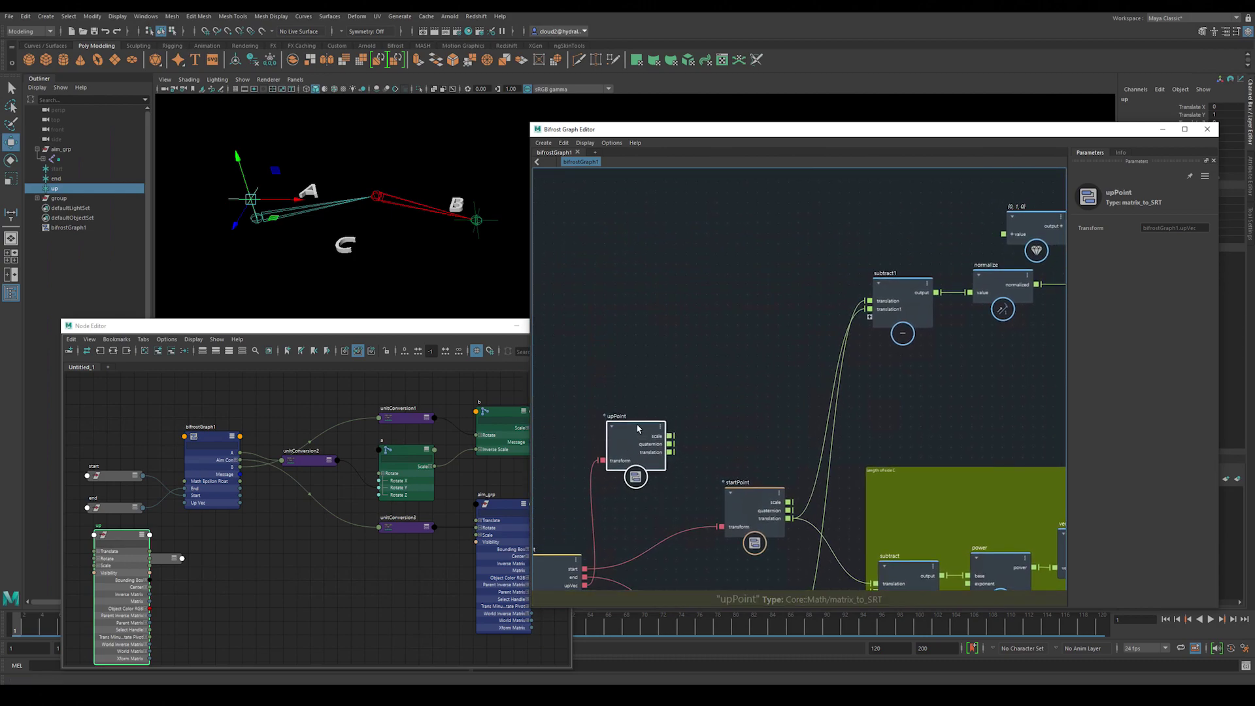
{"action": "left_click_drag", "start_coordinate": [637, 426], "coordinate": [758, 232]}
{"action": "middle_click_drag", "start_coordinate": [758, 233], "coordinate": [616, 349], "text": "alt"}
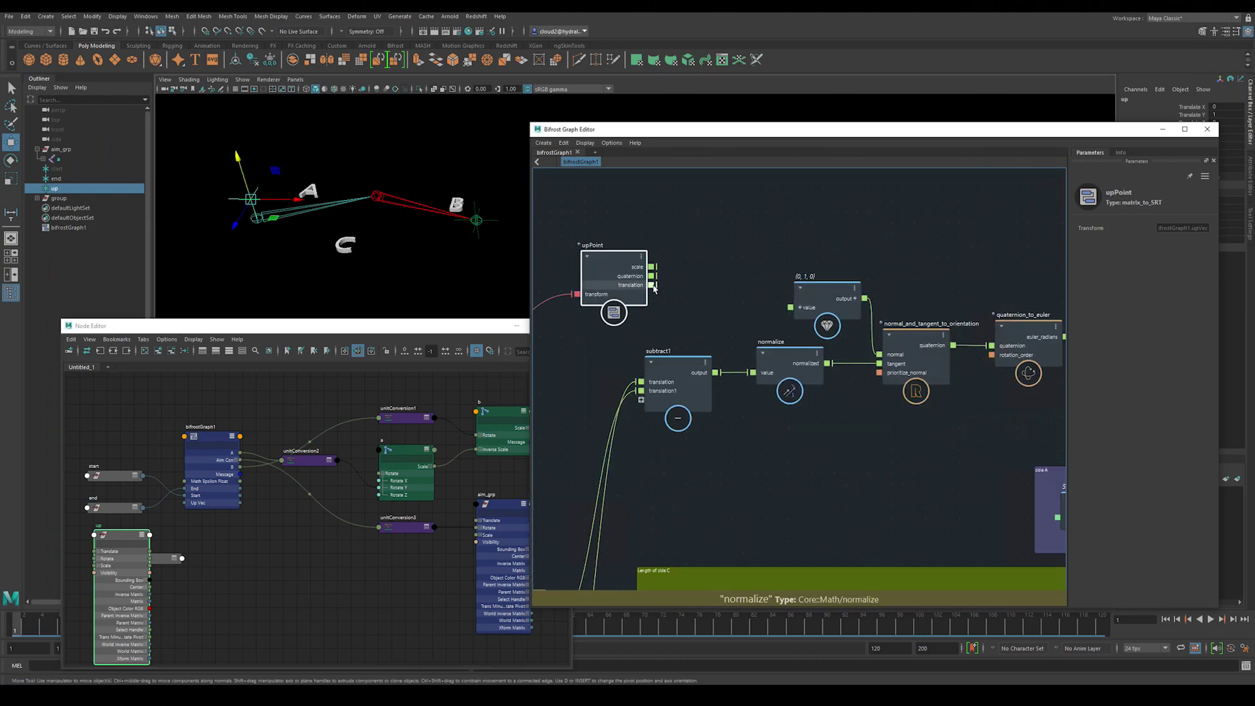
{"action": "left_click_drag", "start_coordinate": [652, 285], "coordinate": [879, 355]}
{"action": "left_click_drag", "start_coordinate": [831, 307], "coordinate": [811, 262]}
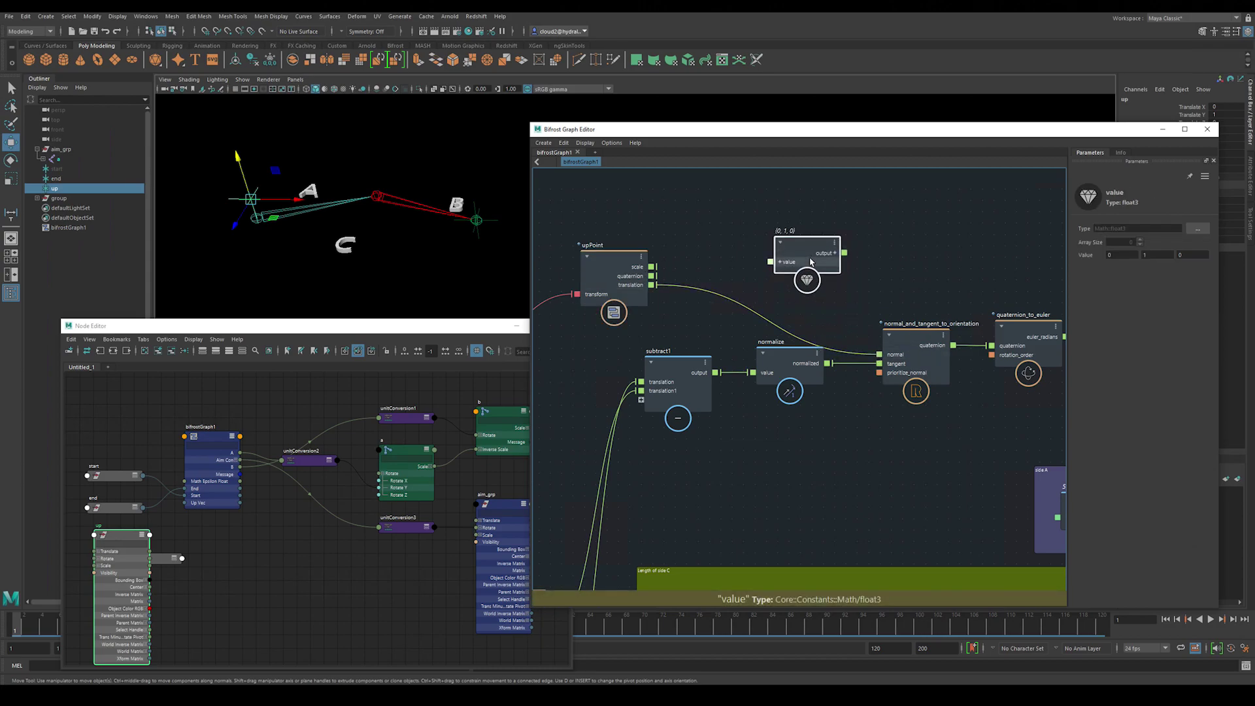
{"action": "key", "text": "Delete"}
{"action": "left_click", "coordinate": [612, 262]}
{"action": "left_click_drag", "start_coordinate": [611, 261], "coordinate": [687, 234]}
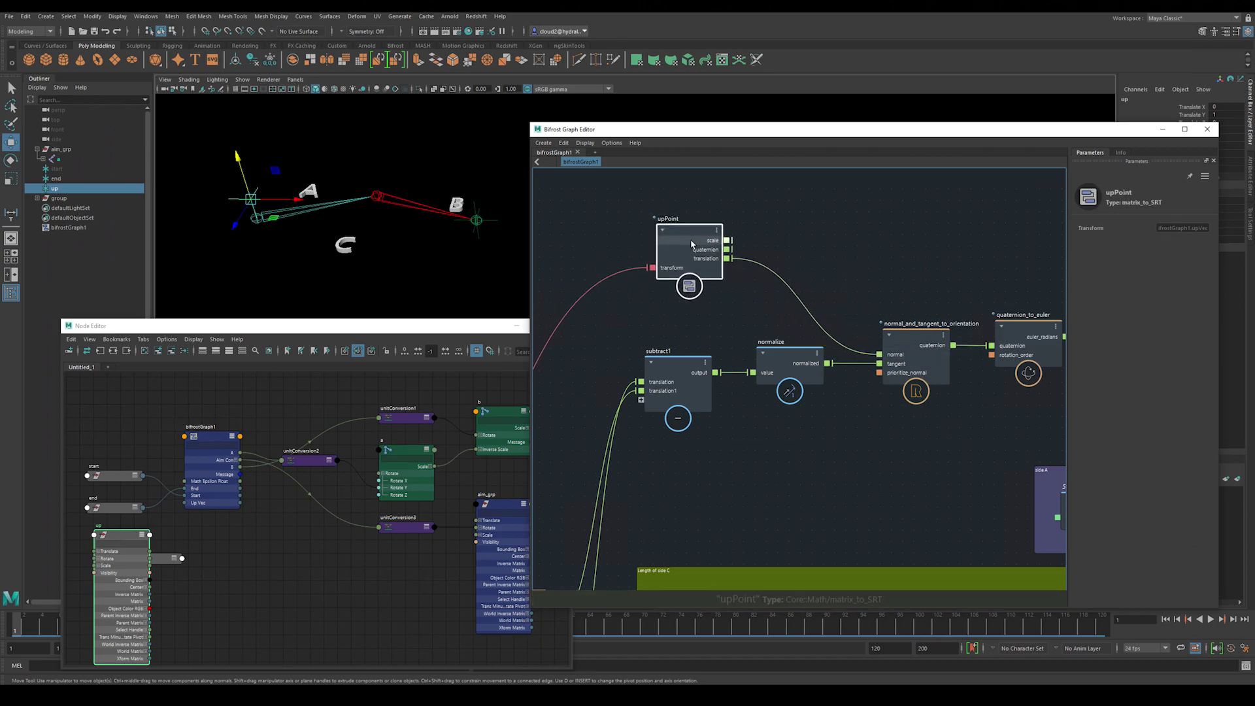
- Connect the up locator's World Matrix to bifrostGraph1's Up Vec and tidy the up and upShape nodes in the Node Editor
{"action": "left_click", "coordinate": [766, 317]}
{"action": "scroll", "coordinate": [861, 336], "scroll_direction": "down", "scroll_amount": 3}
{"action": "middle_click_drag", "start_coordinate": [860, 336], "coordinate": [1026, 242], "text": "alt"}
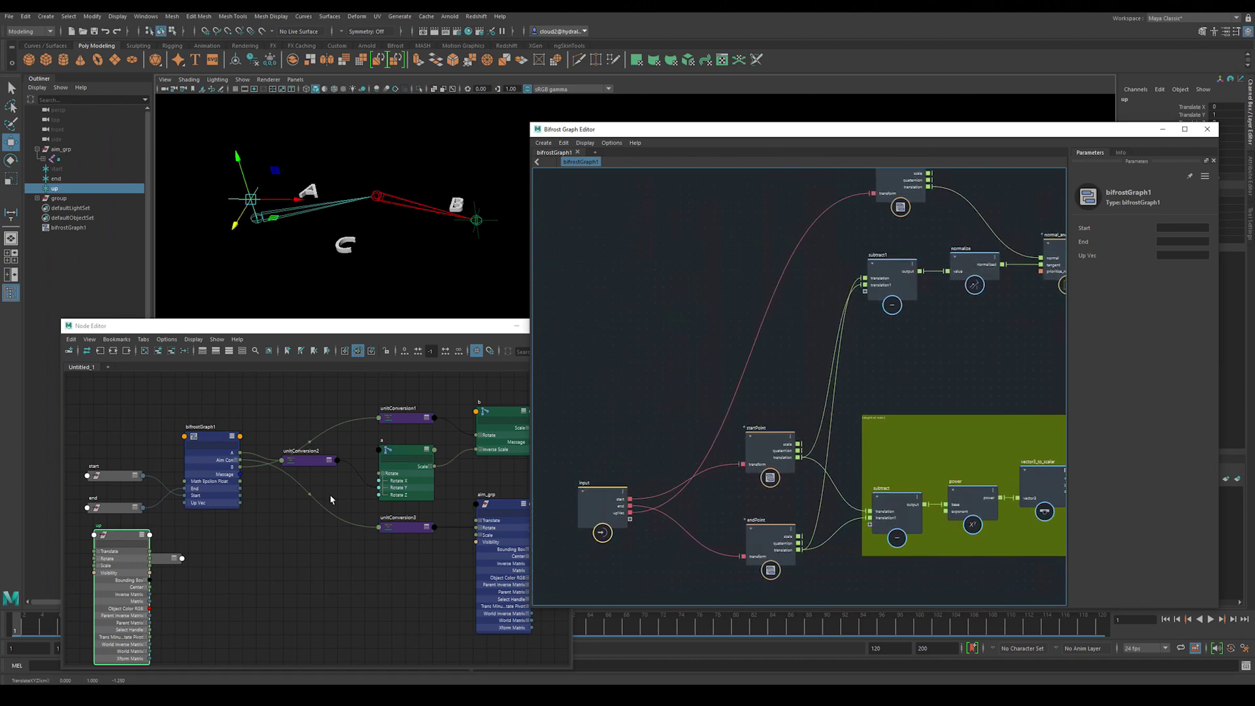
{"action": "left_click", "coordinate": [196, 568]}
{"action": "left_click_drag", "start_coordinate": [115, 535], "coordinate": [112, 410]}
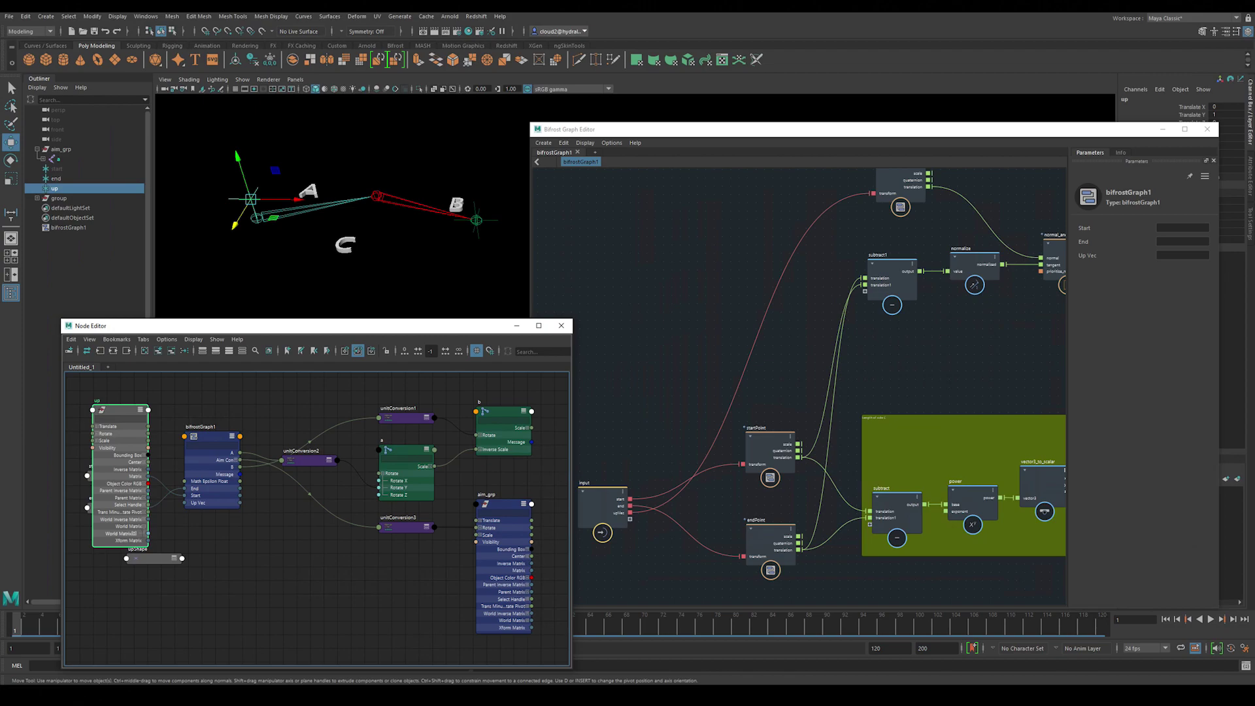
{"action": "left_click_drag", "start_coordinate": [185, 503], "coordinate": [185, 503]}
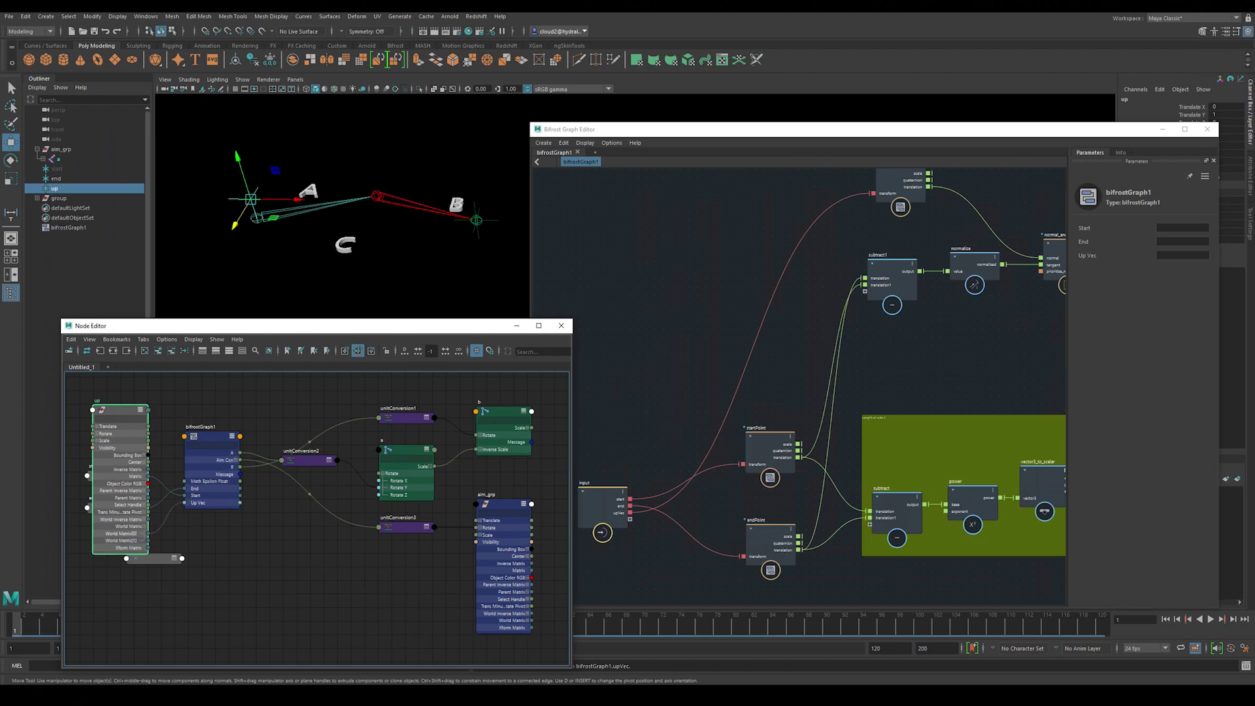
{"action": "left_click_drag", "start_coordinate": [115, 410], "coordinate": [105, 535]}
{"action": "key", "text": "1"}
{"action": "left_click_drag", "start_coordinate": [147, 559], "coordinate": [119, 618]}
{"action": "left_click", "coordinate": [163, 566]}
- Try moving the up locator in the viewport, and undo the move
{"action": "left_click", "coordinate": [250, 195]}
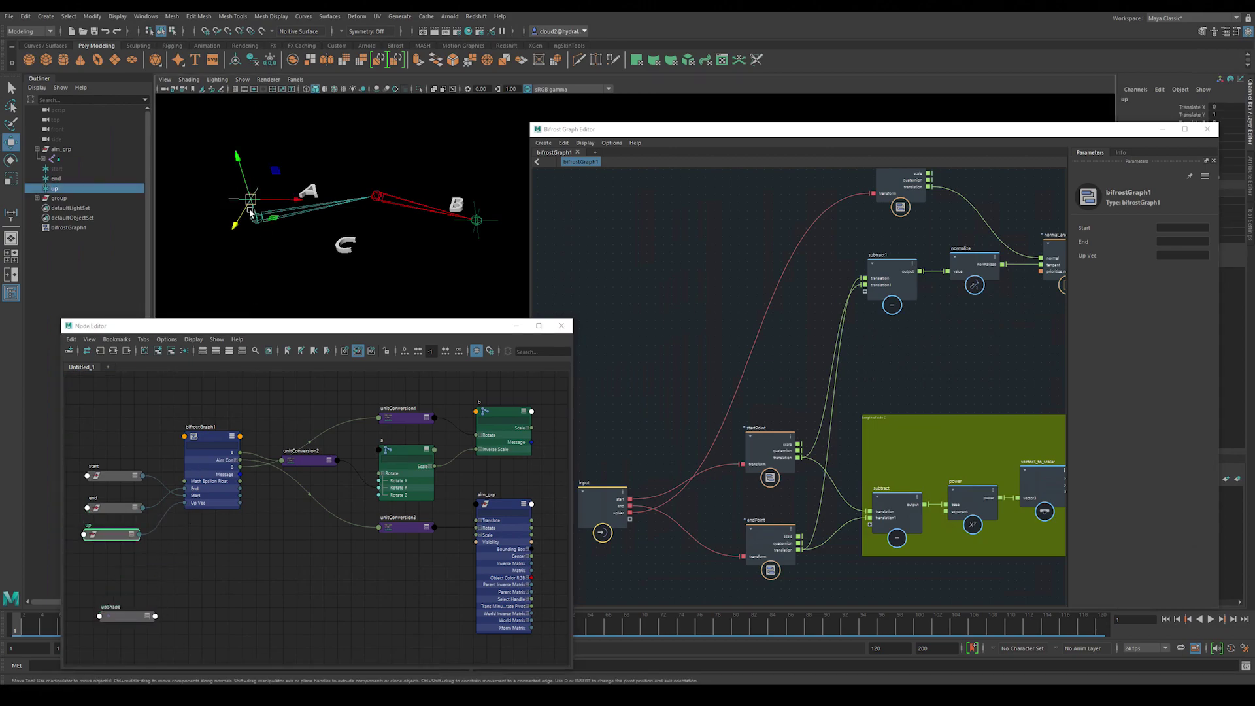
{"action": "left_click_drag", "start_coordinate": [234, 223], "coordinate": [237, 225]}
{"action": "key", "text": "ctrl+z"}
- Test the chain by moving the end locator closer to the start and shifting the up locator, and undo these moves
{"action": "key", "text": "q"}
{"action": "left_click", "coordinate": [477, 212]}
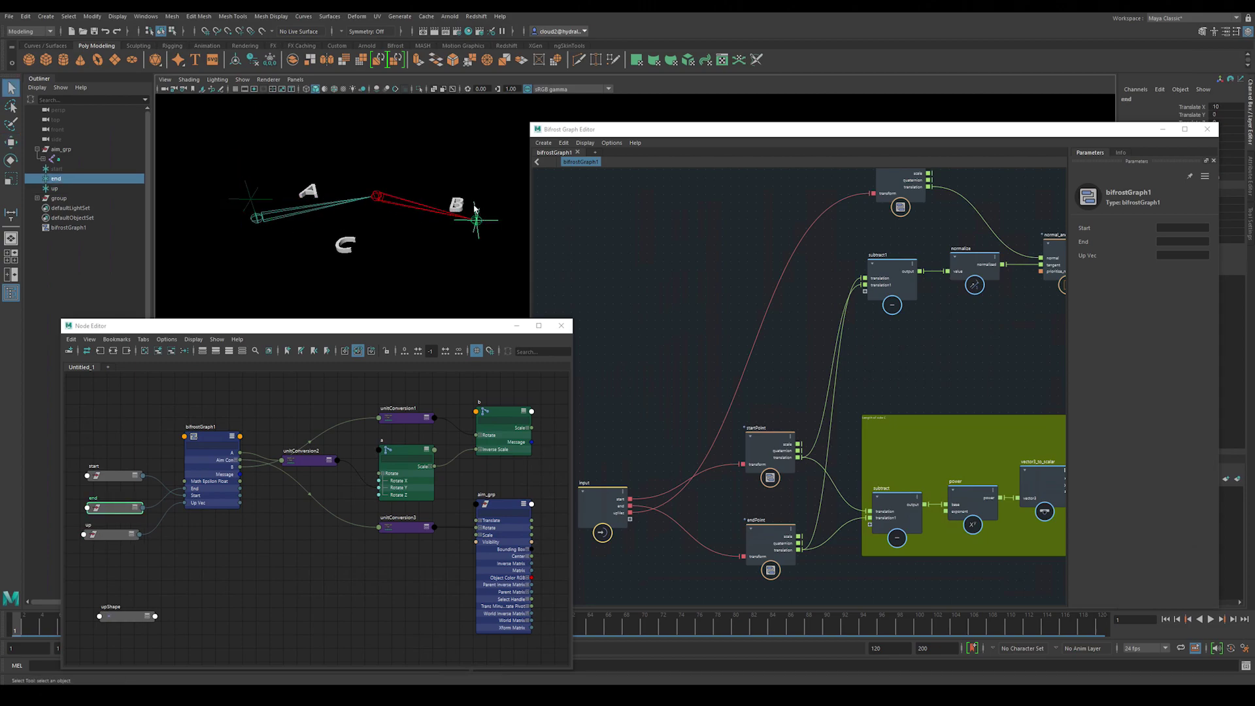
{"action": "key", "text": "w"}
{"action": "left_click_drag", "start_coordinate": [477, 220], "coordinate": [396, 239]}
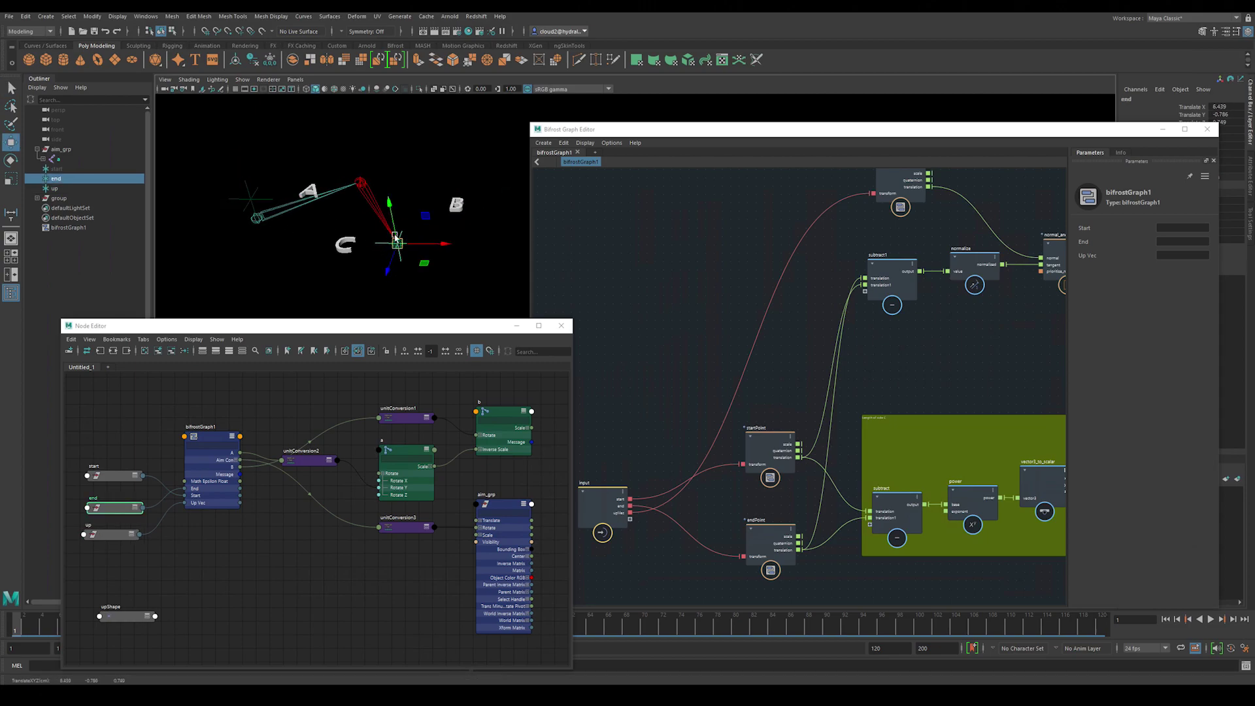
{"action": "left_click", "coordinate": [248, 199]}
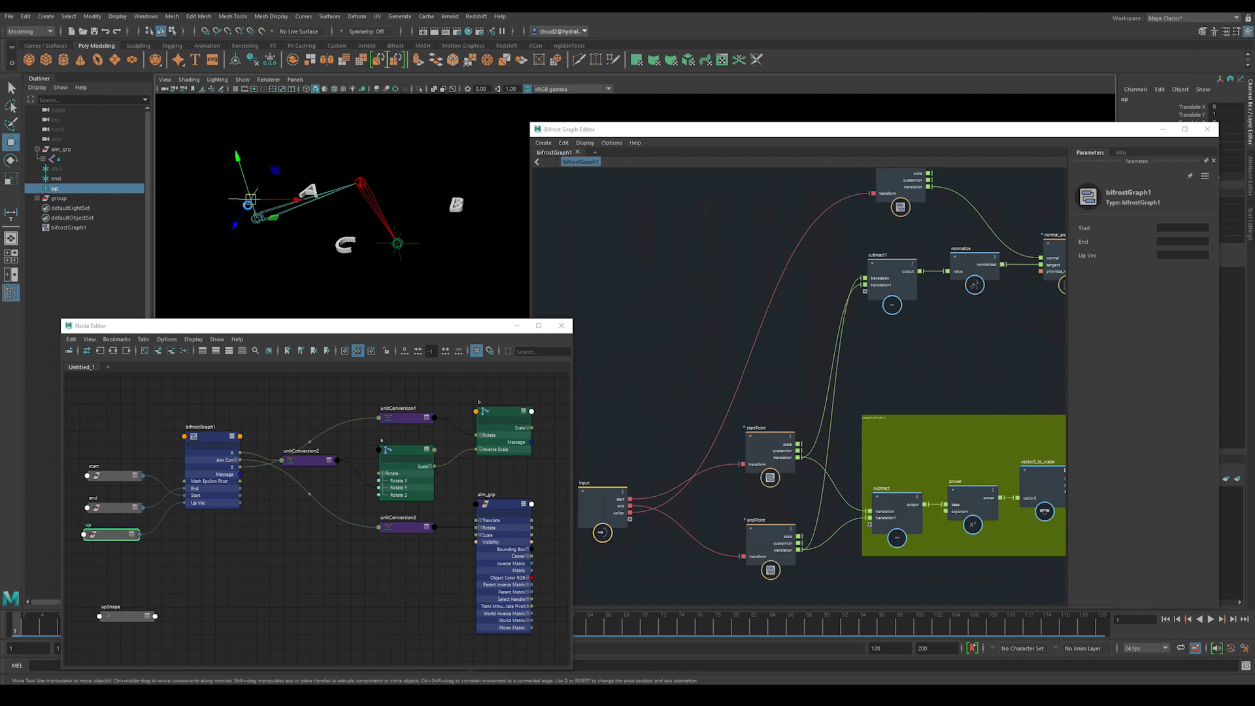
{"action": "left_click_drag", "start_coordinate": [243, 213], "coordinate": [244, 213]}
{"action": "key", "text": "ctrl+z"}
{"action": "key", "text": "ctrl+z"}
{"action": "key", "text": "ctrl+z"}
{"action": "key", "text": "ctrl+z"}
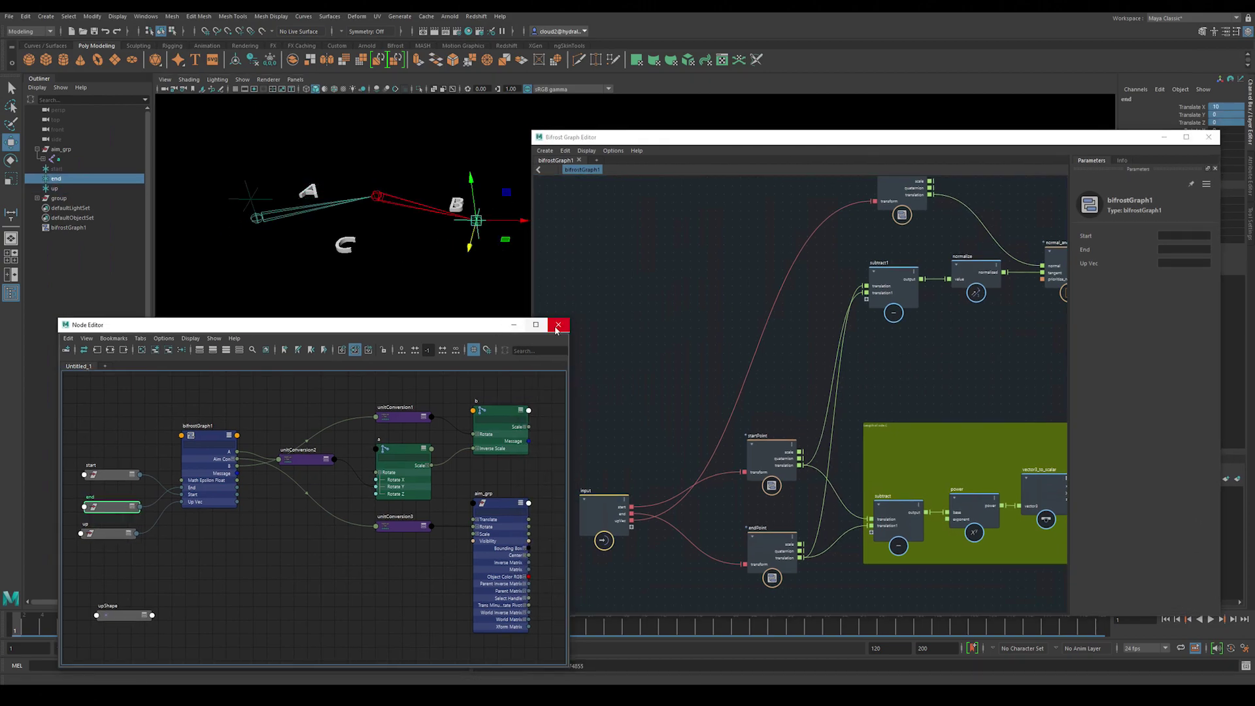
- Close the Node Editor and add a backdrop around the aim nodes from upPoint to radians_to_degrees in the Bifrost graph
{"action": "left_click", "coordinate": [561, 325]}
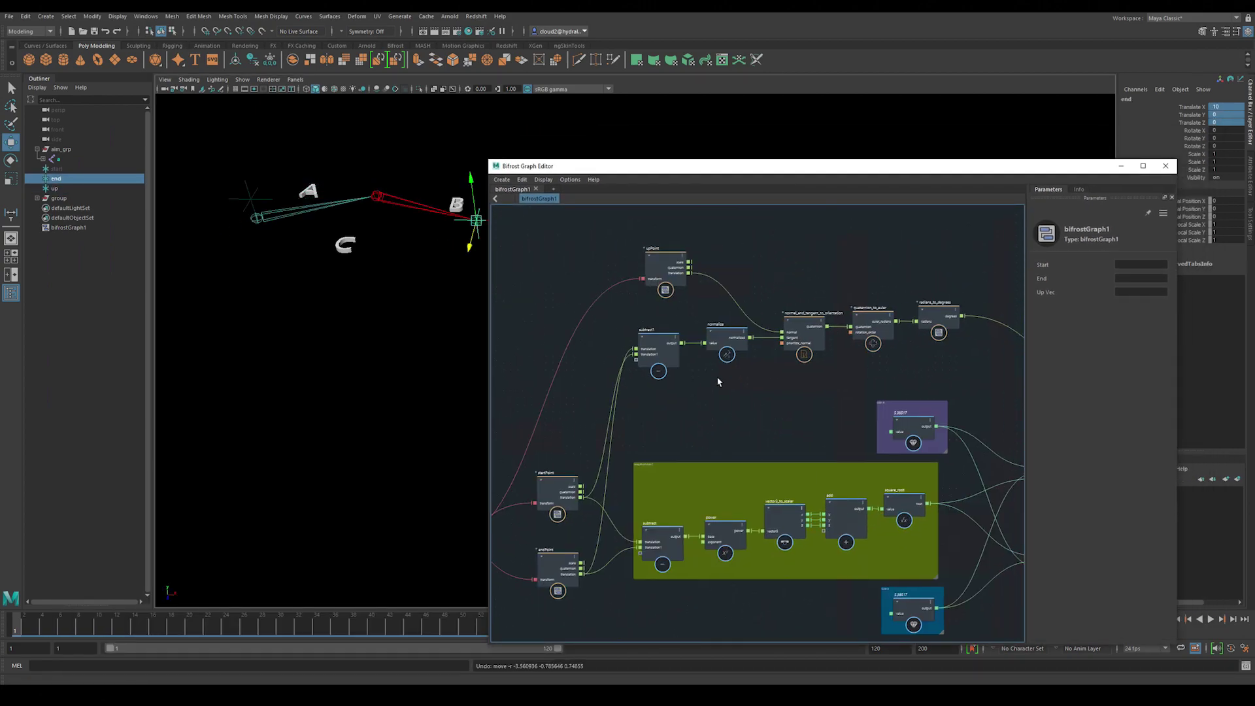
{"action": "key", "text": "Tab"}
{"action": "type", "text": "backdrop"}
{"action": "left_click", "coordinate": [700, 267]}
{"action": "mouse_move", "coordinate": [605, 211]}
{"action": "left_mouse_down"}
{"action": "mouse_move", "coordinate": [950, 362]}
{"action": "mouse_move", "coordinate": [968, 350]}
{"action": "left_mouse_up"}
{"action": "left_click_drag", "start_coordinate": [983, 263], "coordinate": [644, 343]}
{"action": "left_click_drag", "start_coordinate": [639, 266], "coordinate": [642, 241]}
{"action": "left_click_drag", "start_coordinate": [693, 224], "coordinate": [696, 264]}
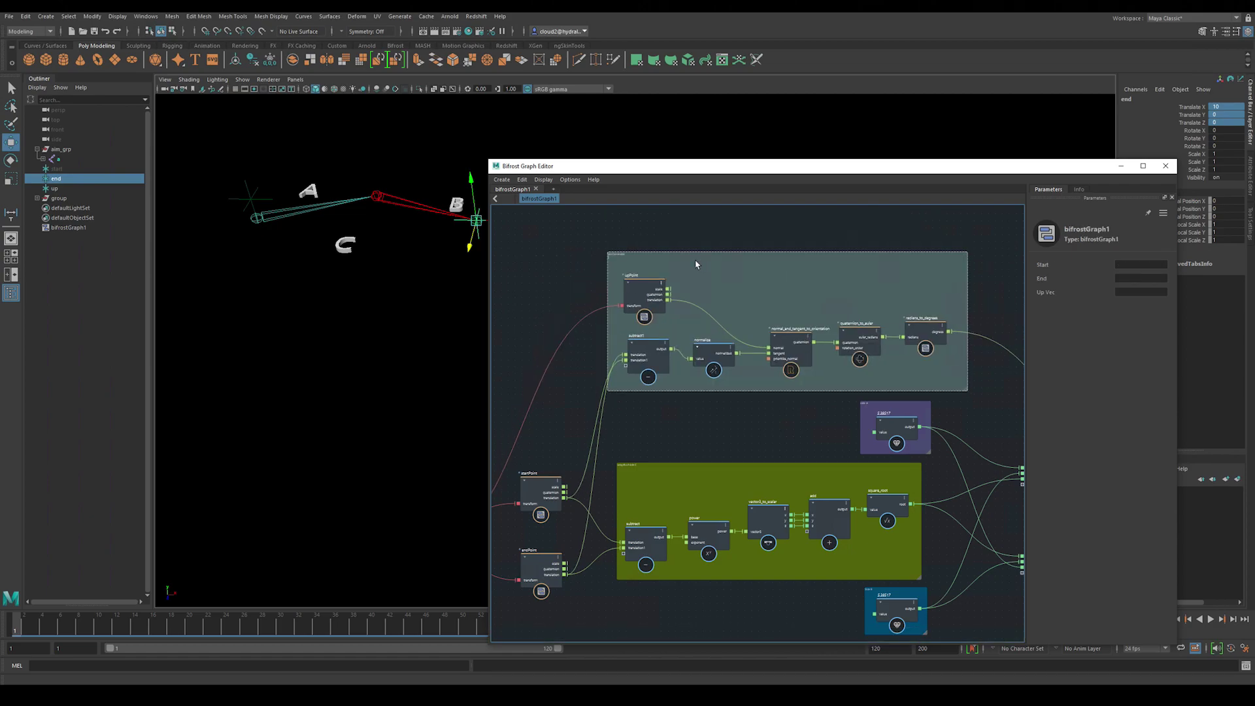
{"action": "scroll", "coordinate": [703, 314], "scroll_direction": "down", "scroll_amount": 5}
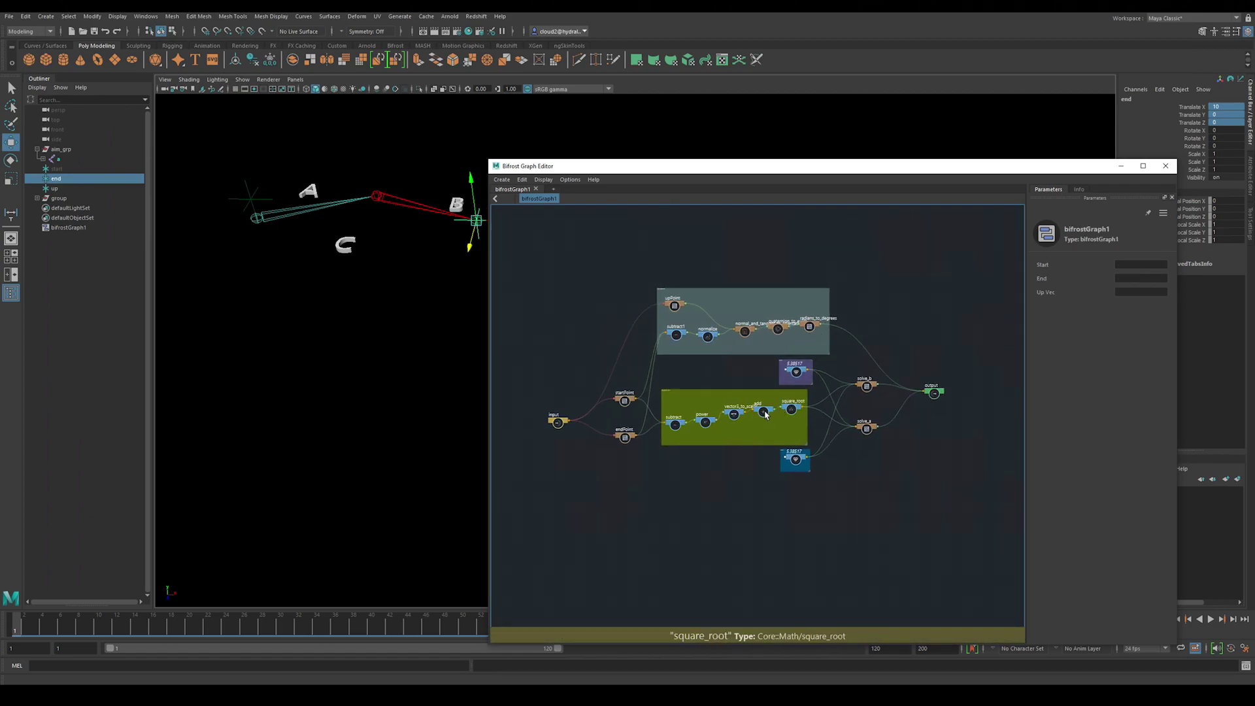
{"action": "left_click_drag", "start_coordinate": [764, 412], "coordinate": [764, 427]}
{"action": "left_click", "coordinate": [905, 313]}
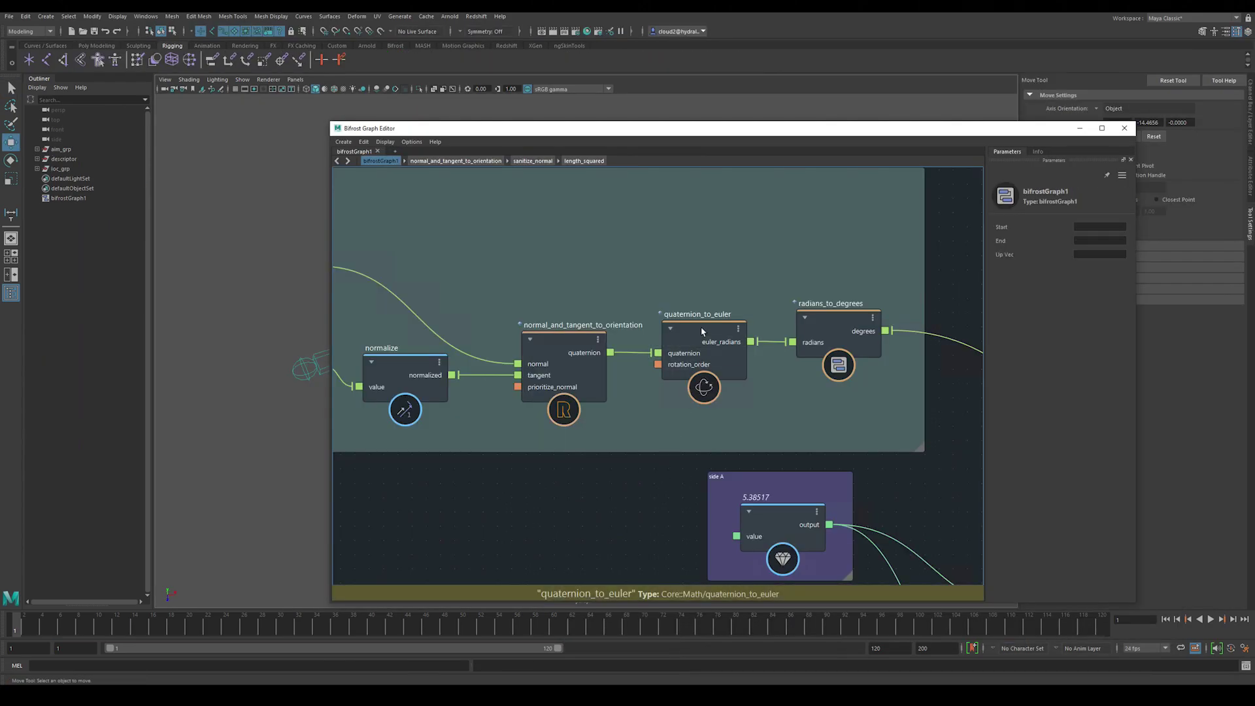
- Examine the internal nodes of the quaternion_to_euler and normal_and_tangent_to_orientation compounds, including sanitize_normal
{"action": "double_click", "coordinate": [706, 330]}
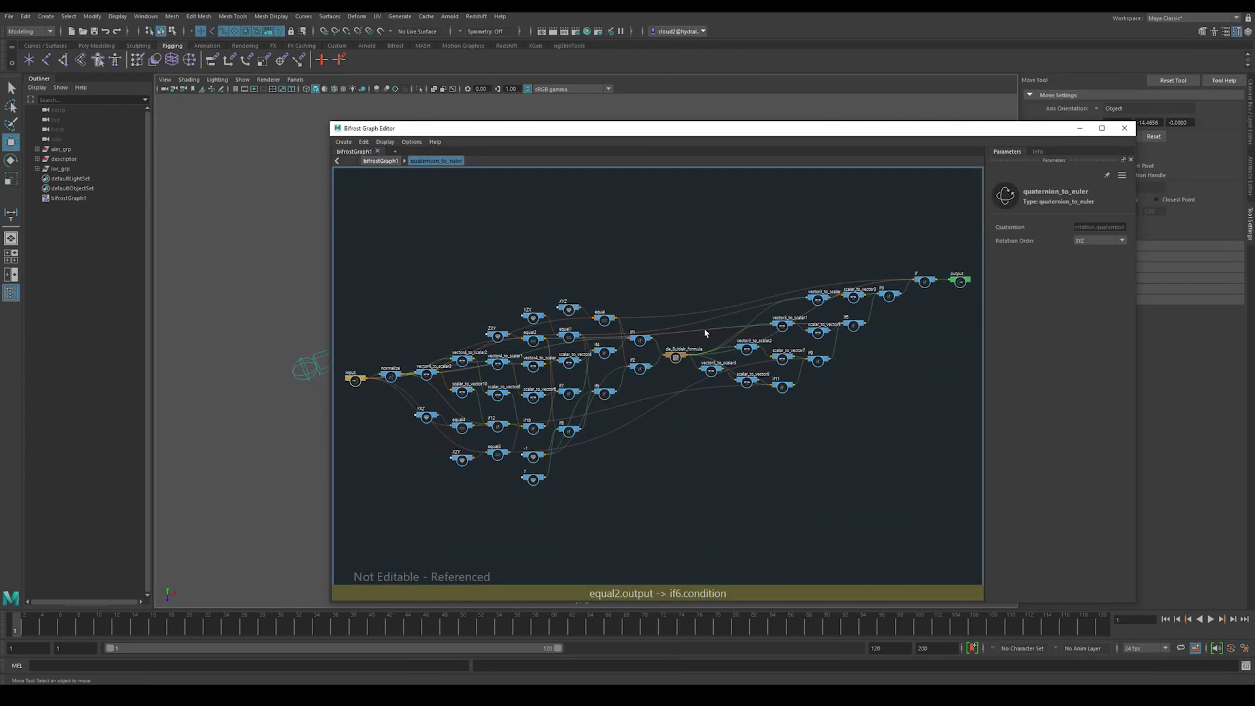
{"action": "left_click", "coordinate": [338, 162]}
{"action": "left_click", "coordinate": [566, 344]}
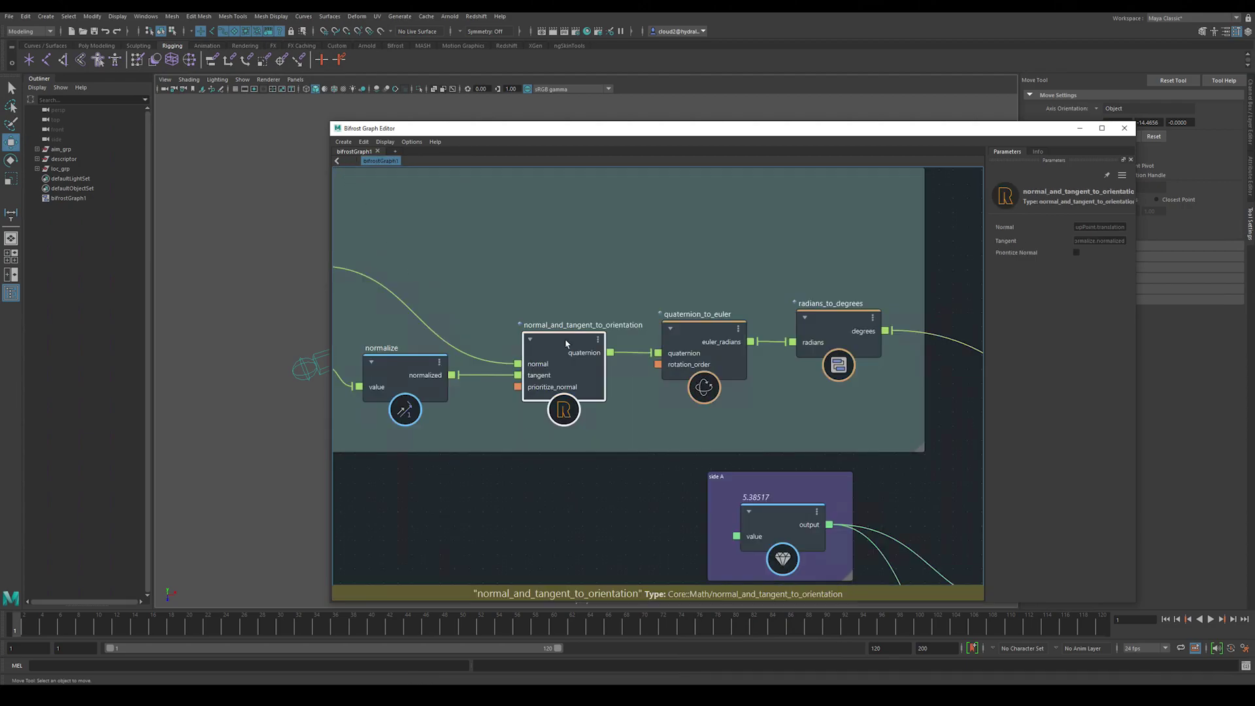
{"action": "double_click", "coordinate": [566, 345]}
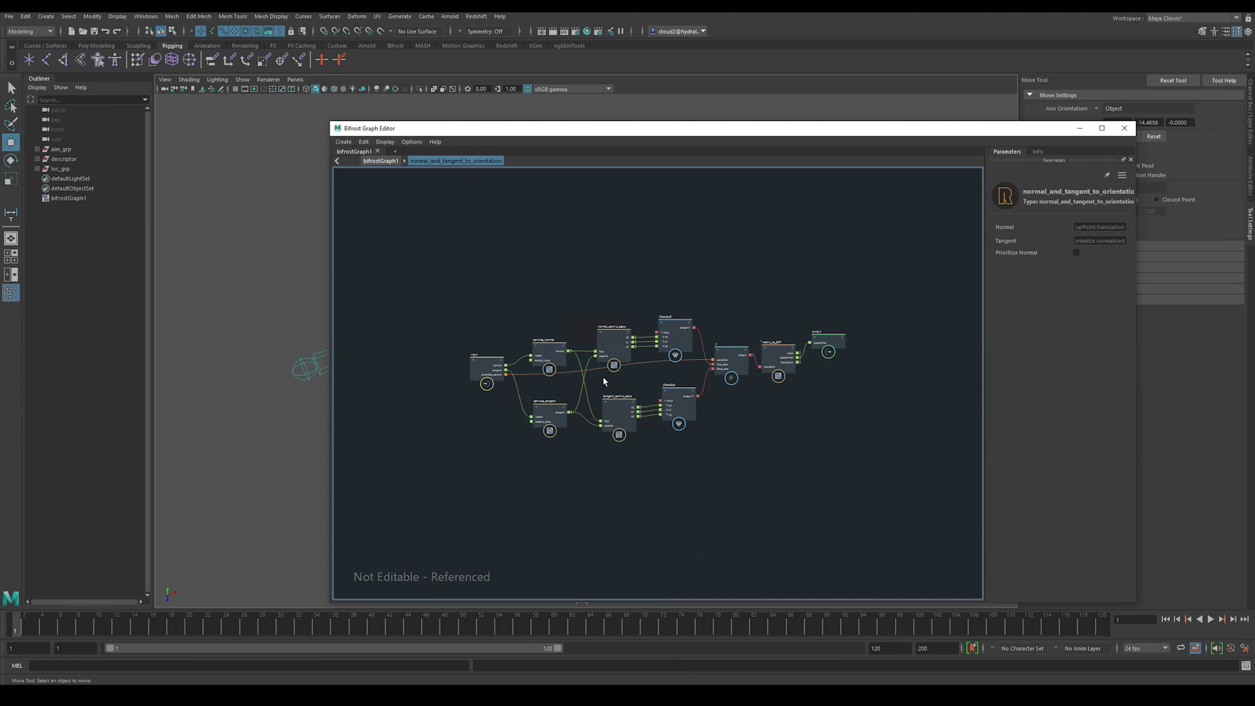
{"action": "scroll", "coordinate": [677, 414], "scroll_direction": "up", "scroll_amount": 4}
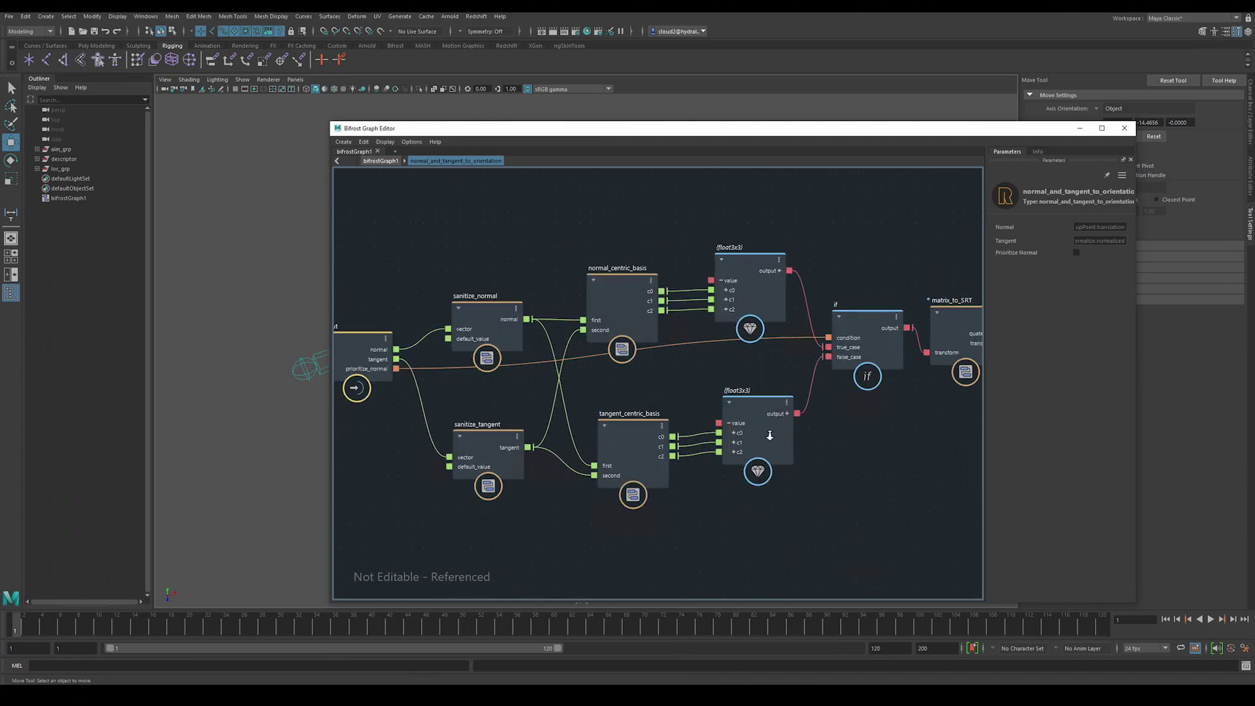
{"action": "scroll", "coordinate": [645, 381], "scroll_direction": "up", "scroll_amount": 4}
{"action": "middle_click_drag", "start_coordinate": [672, 386], "coordinate": [780, 395], "text": "alt"}
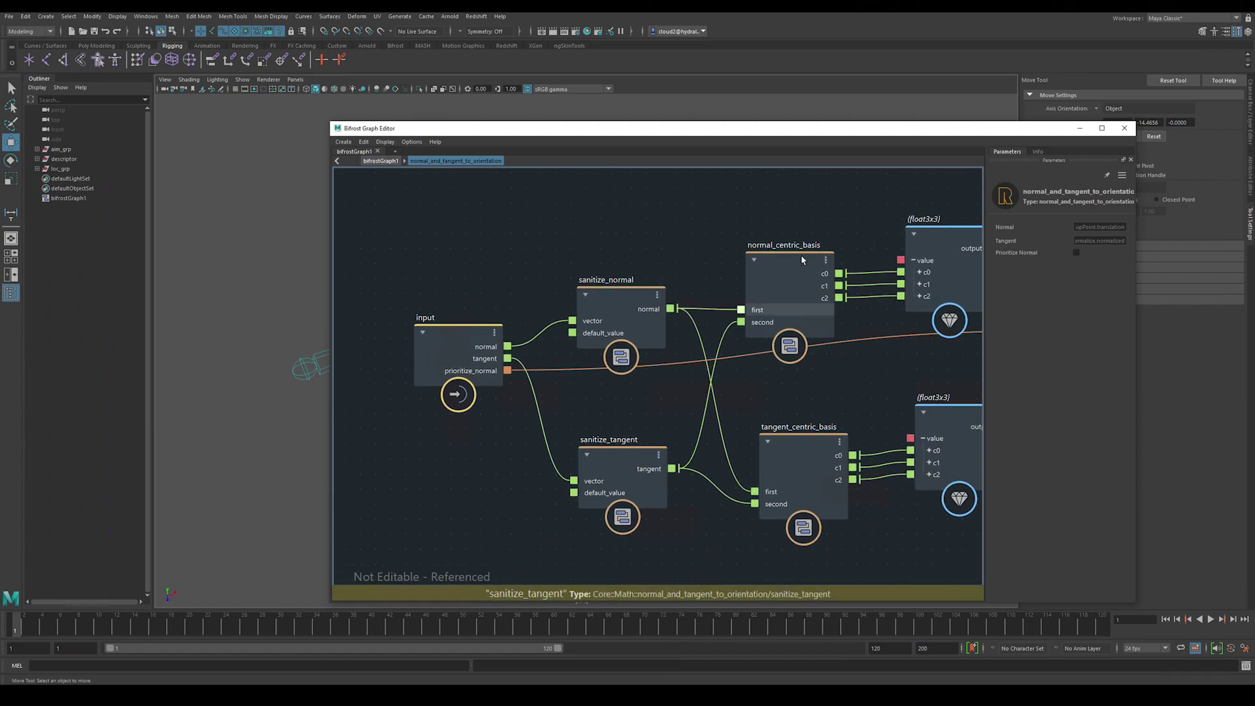
{"action": "left_click", "coordinate": [619, 293]}
{"action": "double_click", "coordinate": [620, 297]}
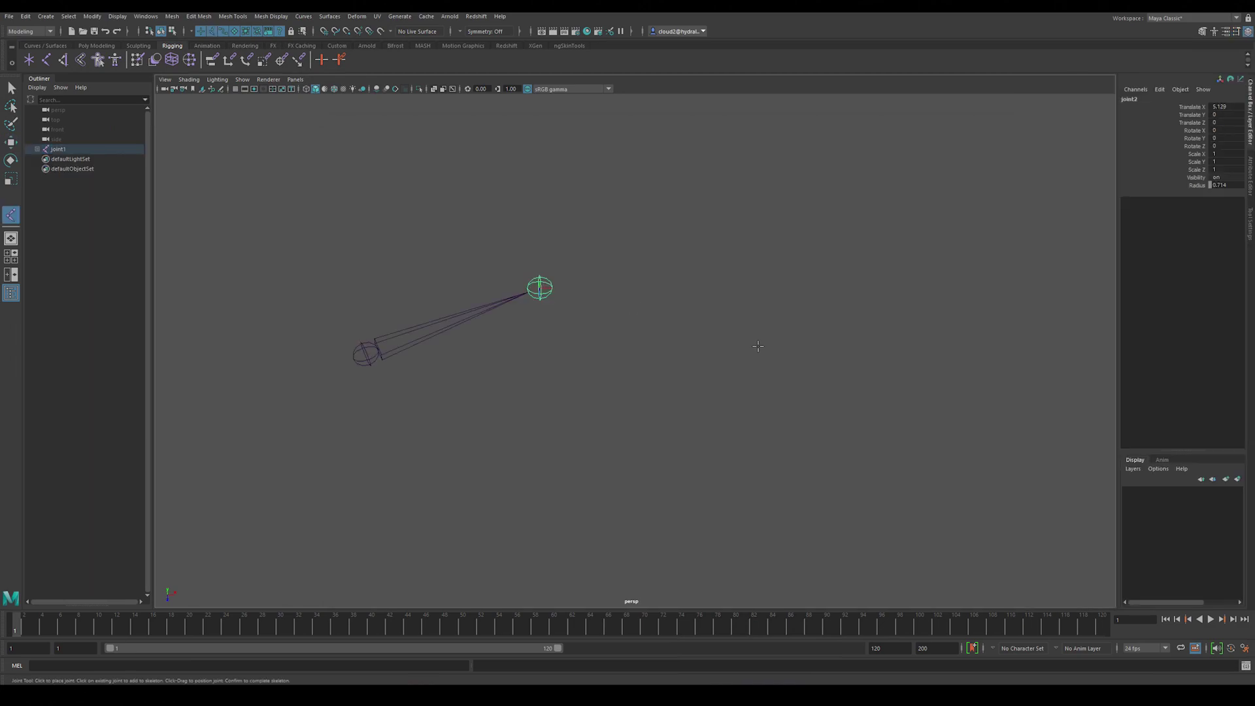
- Complete the three-joint chain by placing its end joint, and create an IK handle from the root joint to the end joint
{"action": "left_click", "coordinate": [756, 342]}
{"action": "key", "text": "Return"}
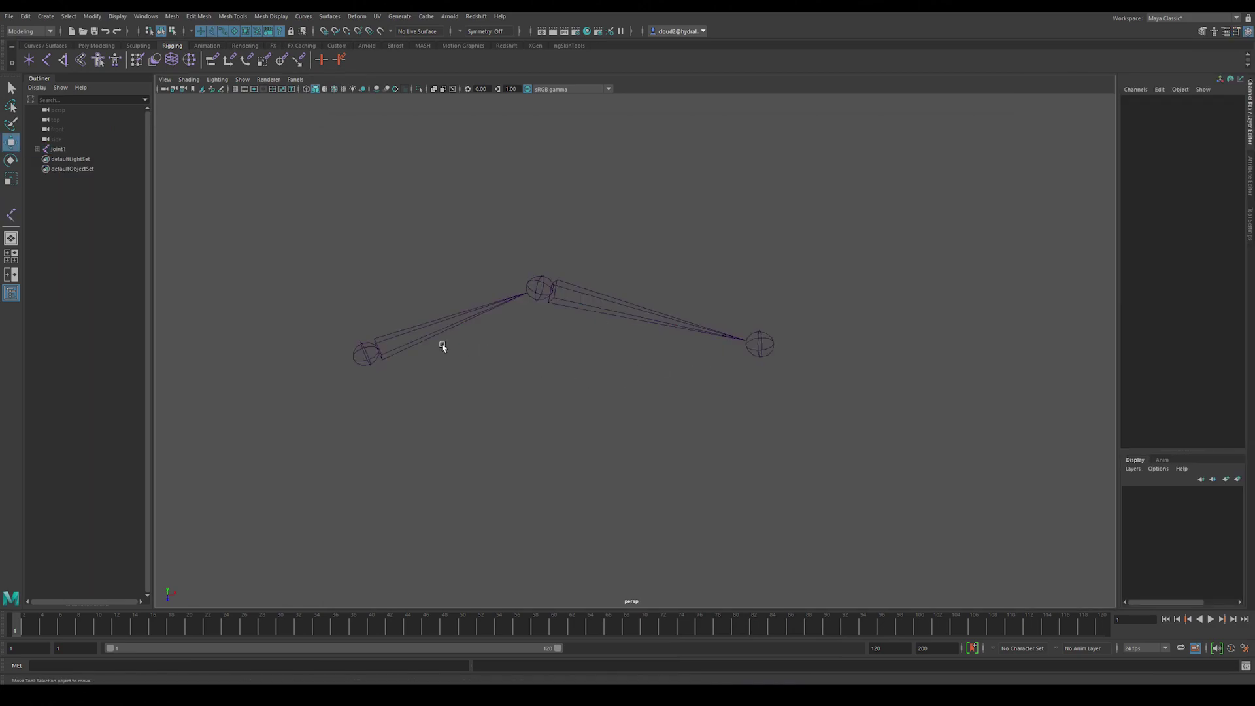
{"action": "key", "text": "space"}
{"action": "left_click", "coordinate": [379, 384]}
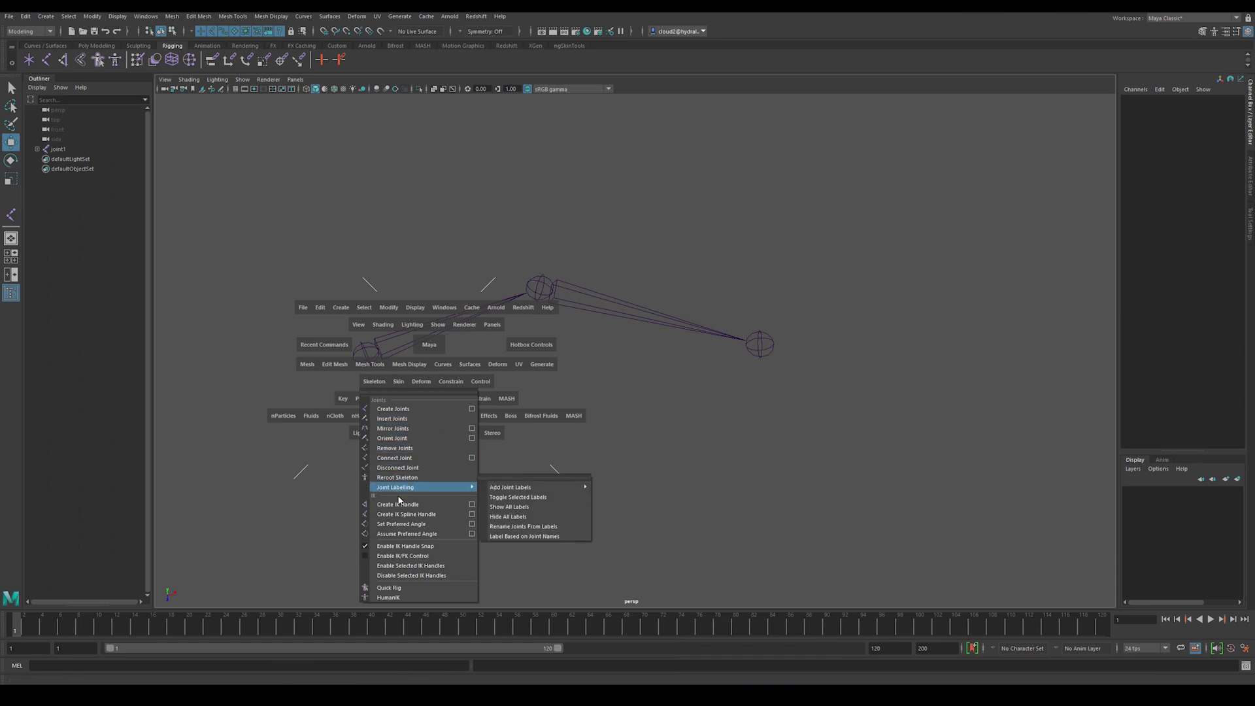
{"action": "left_click", "coordinate": [397, 504]}
{"action": "left_click", "coordinate": [367, 355]}
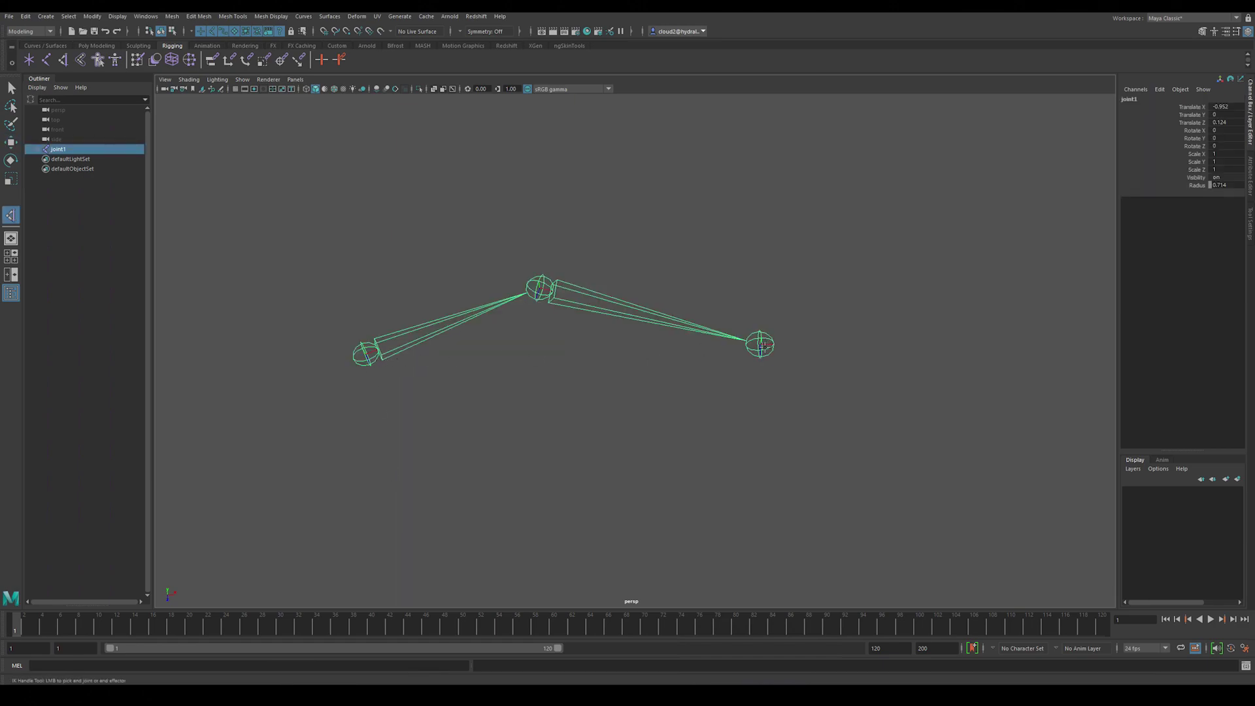
{"action": "left_click", "coordinate": [762, 347]}
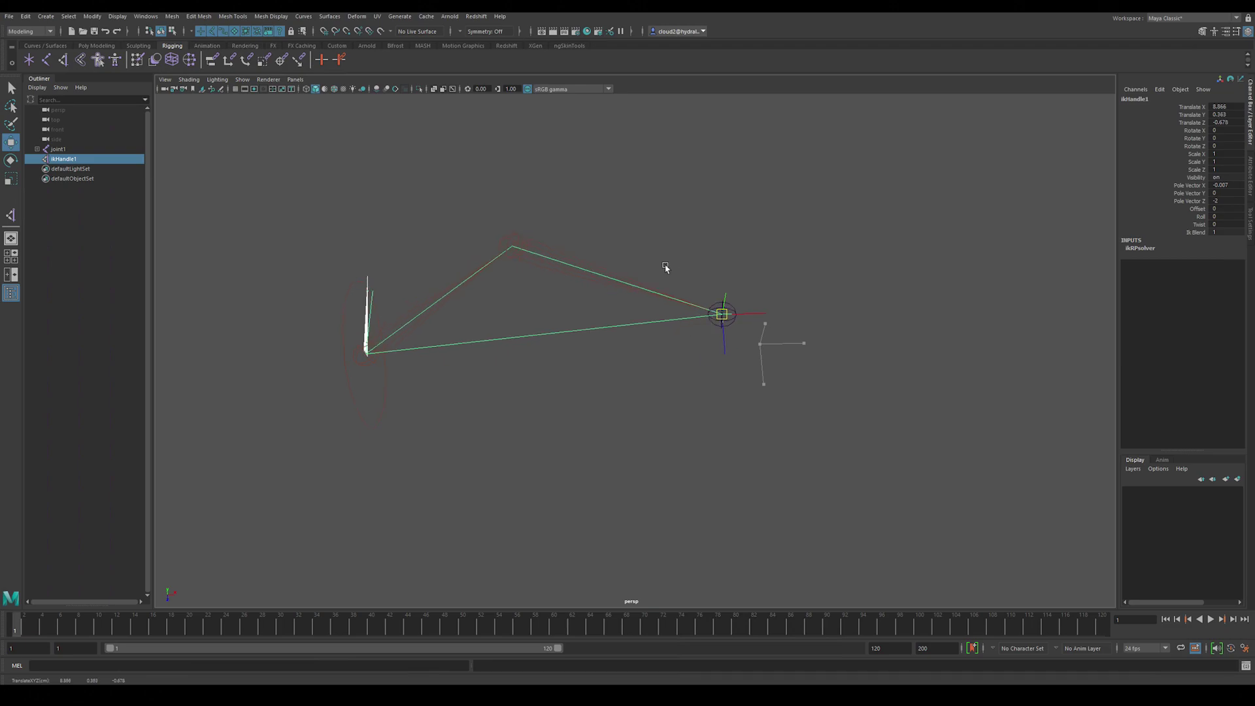